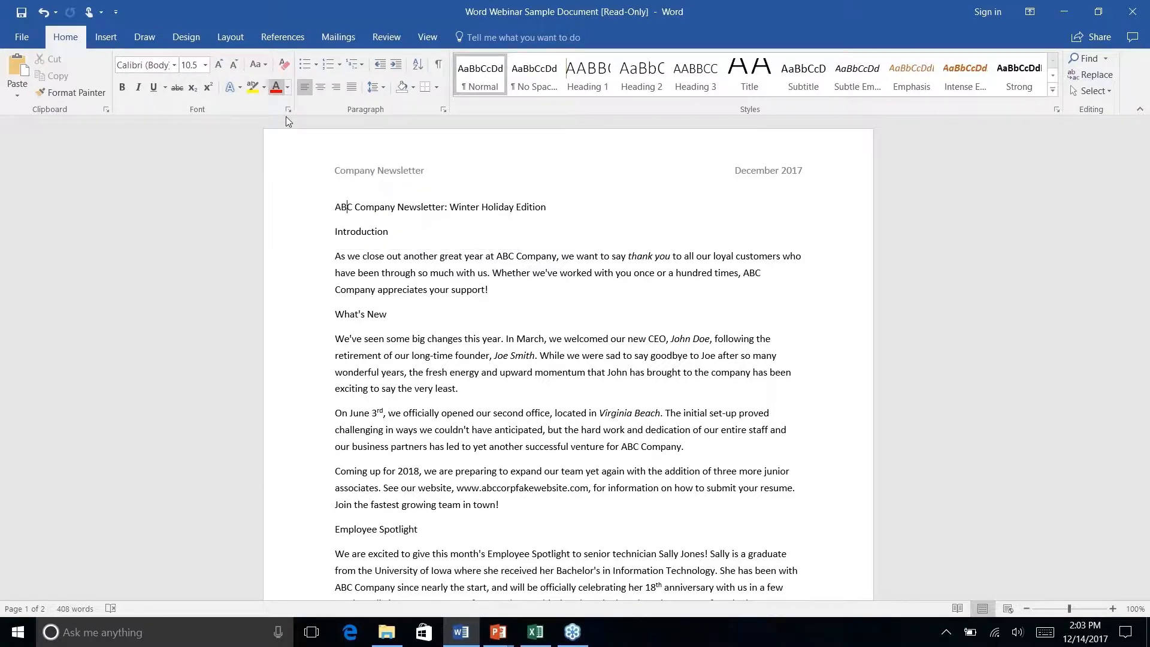
Step: Show the Quick Access Toolbar below the ribbon
right_click(298, 85)
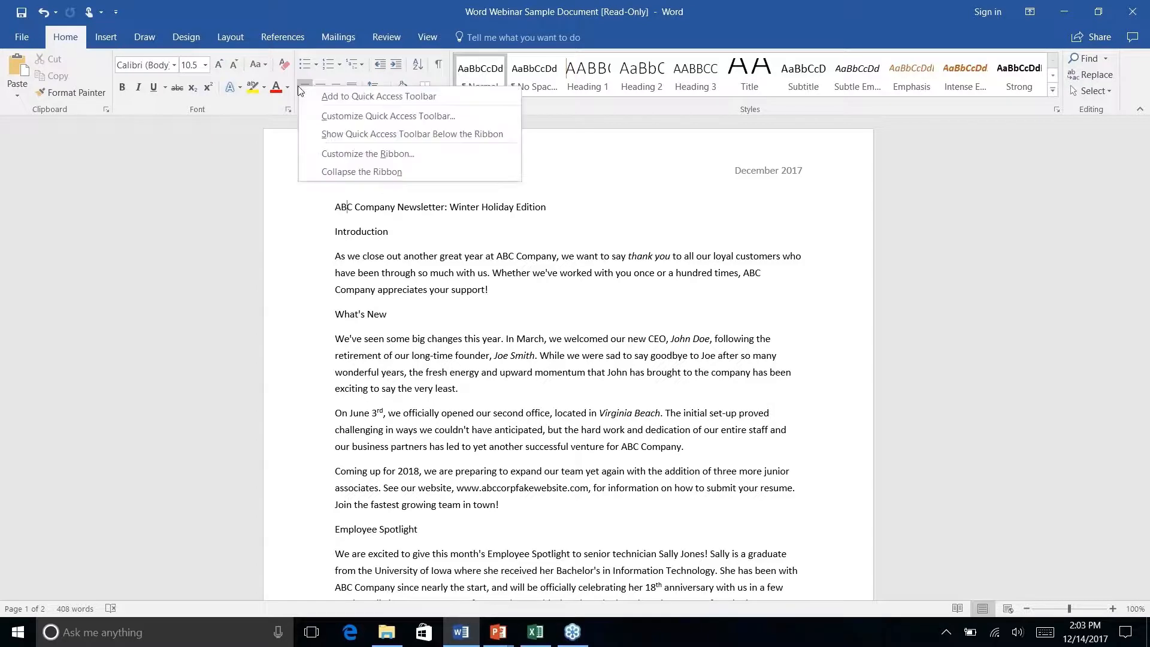
left_click(390, 134)
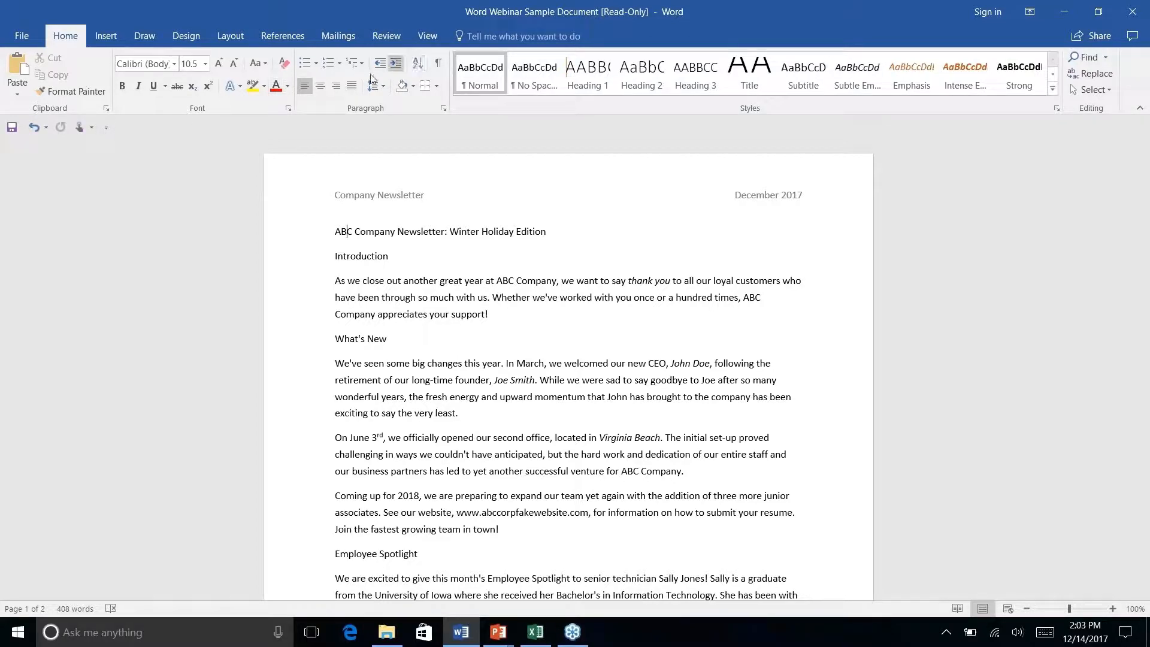
right_click(304, 86)
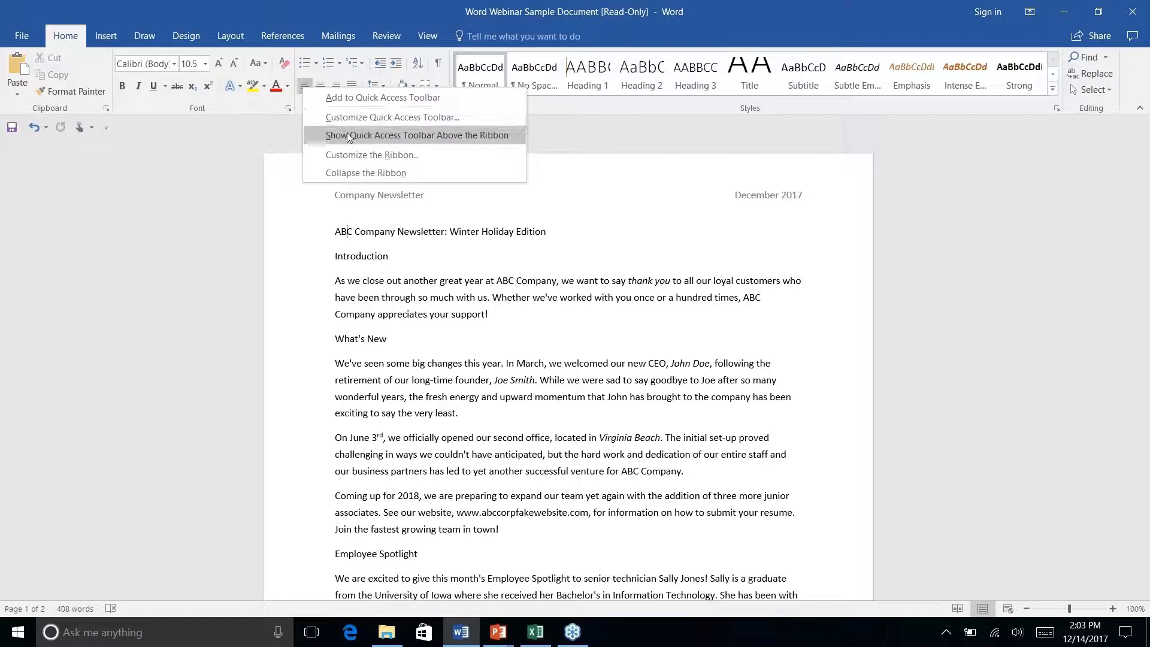
left_click(138, 123)
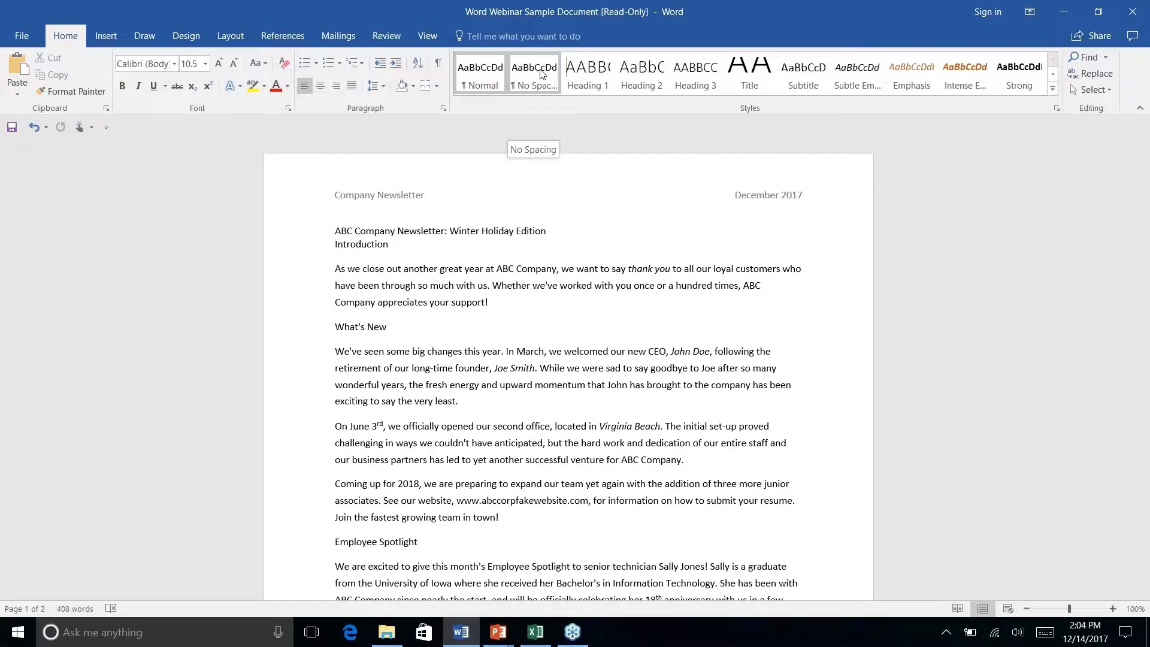
right_click(748, 78)
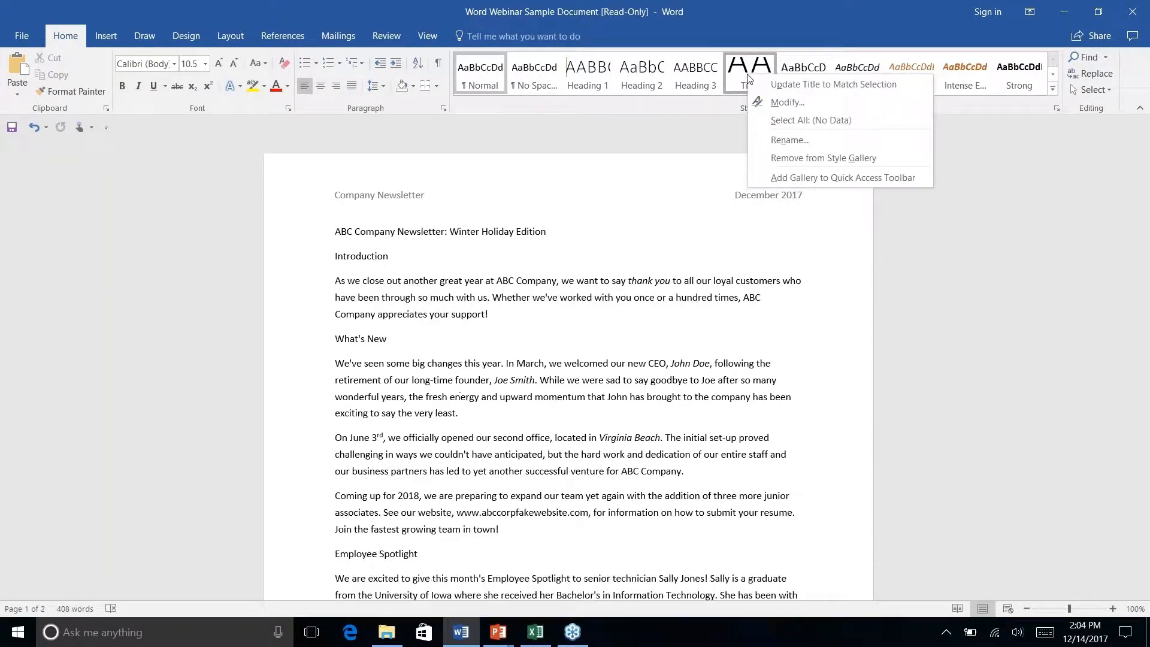
left_click(787, 102)
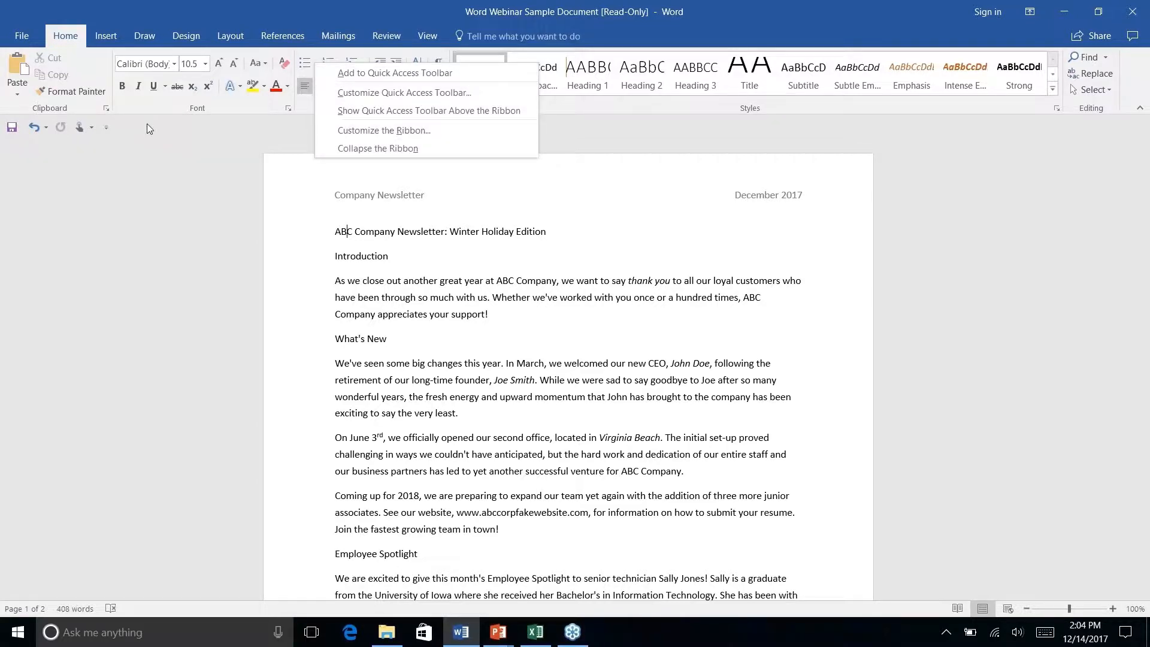
left_click(123, 122)
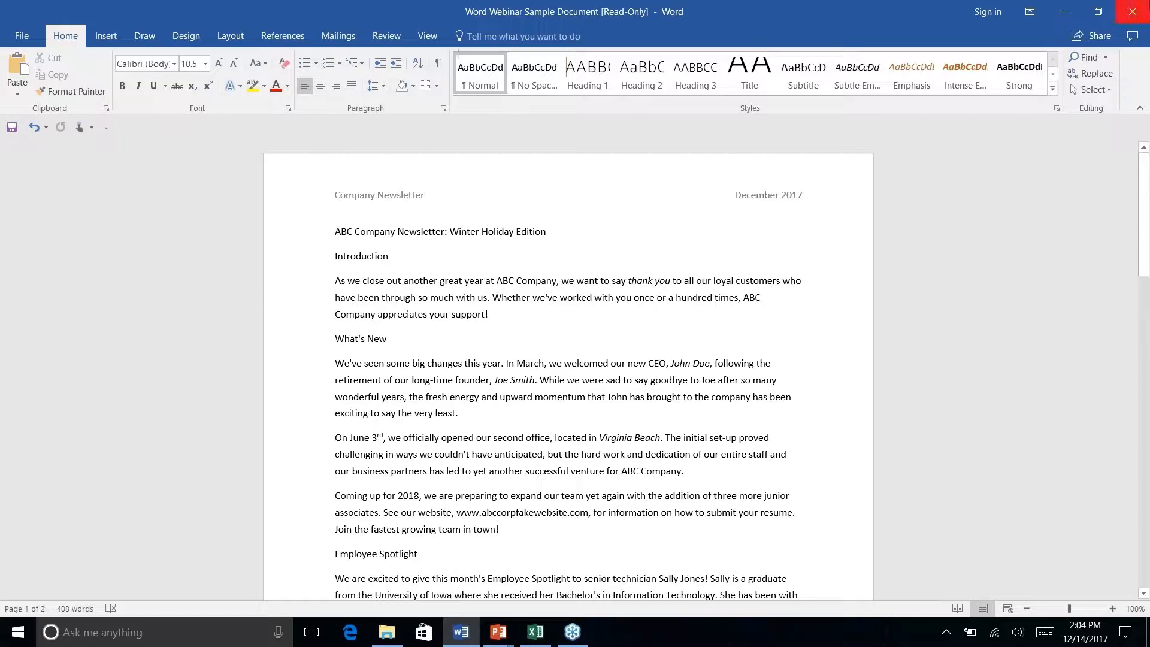
Step: Collapse the ribbon to its tab names, and temporarily show and hide the View commands
left_click(1141, 108)
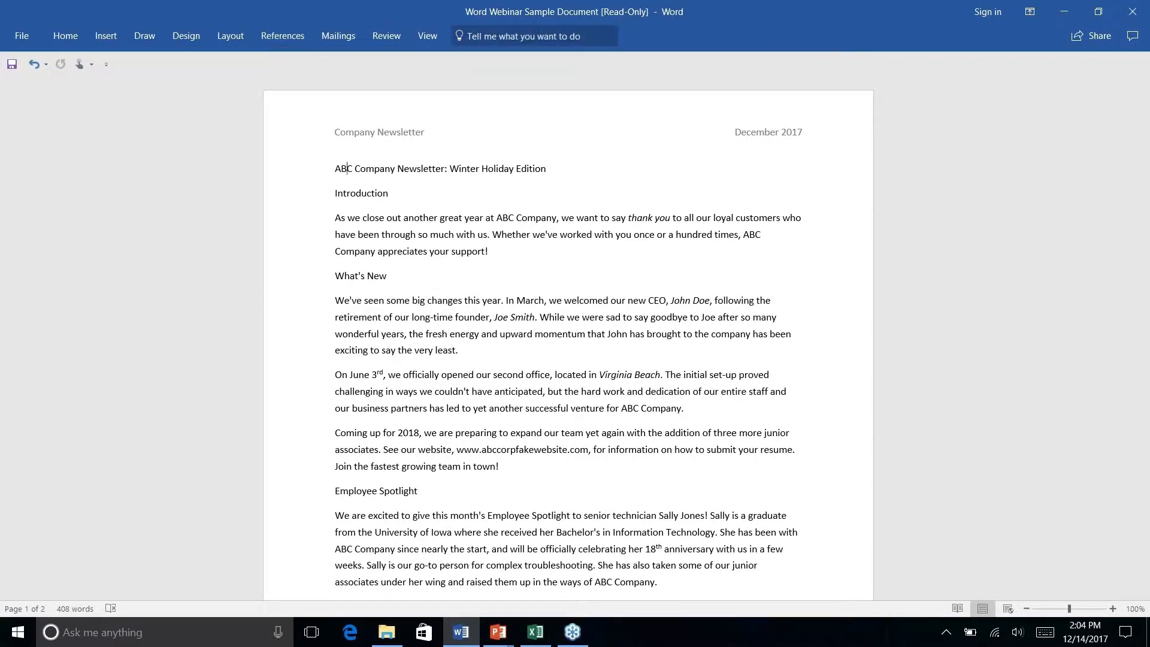
left_click(436, 37)
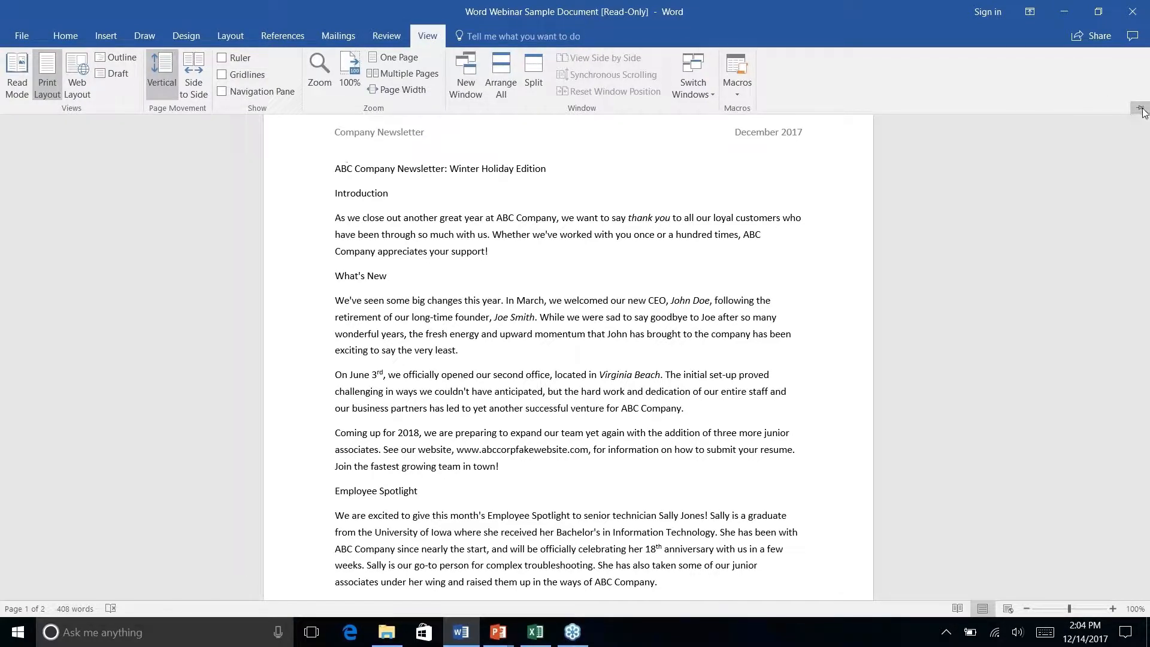
left_click(428, 36)
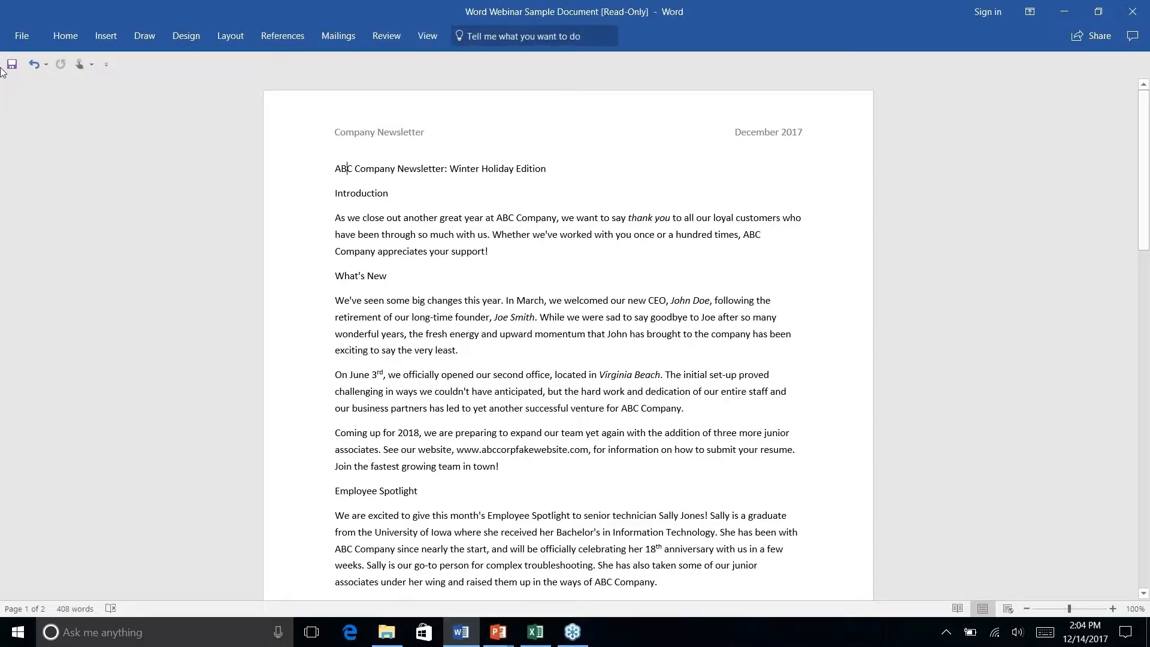
Step: Examine the Design, Home, Insert, Draw, Layout and References command sets of the collapsed ribbon
left_click(192, 40)
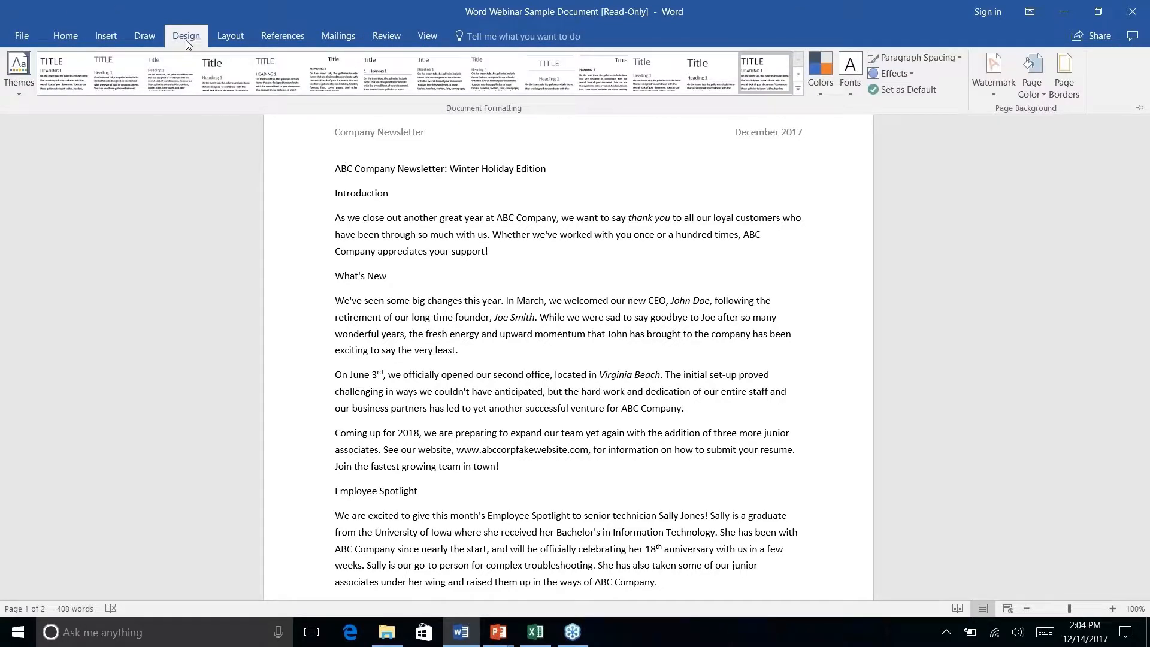
left_click(79, 33)
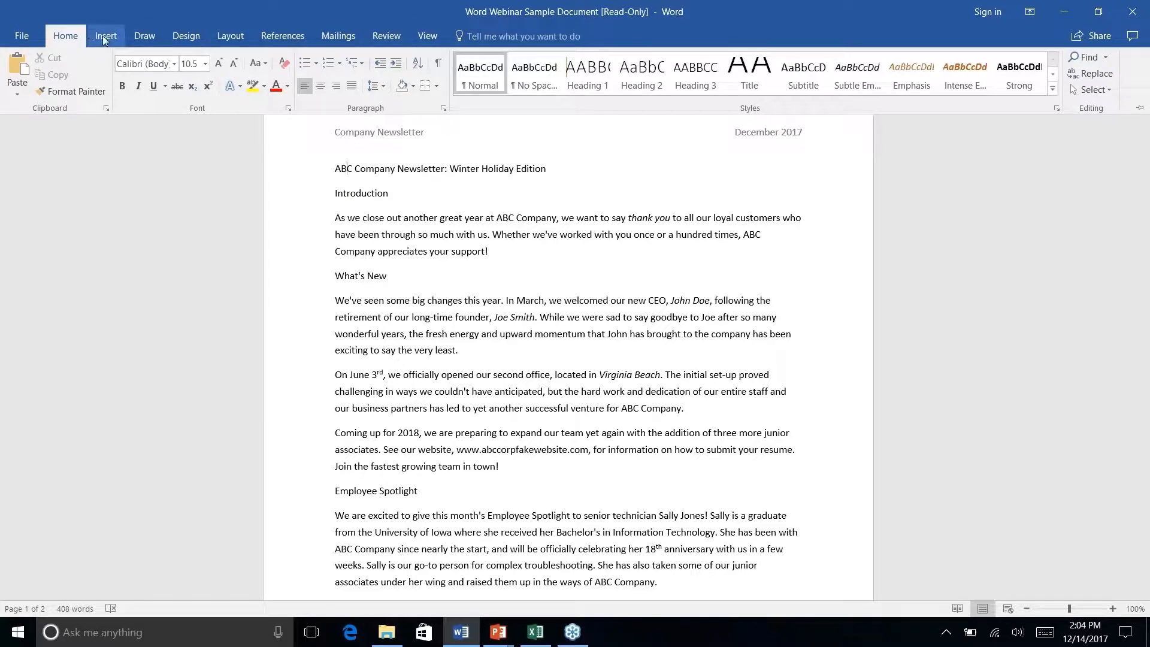
left_click(105, 37)
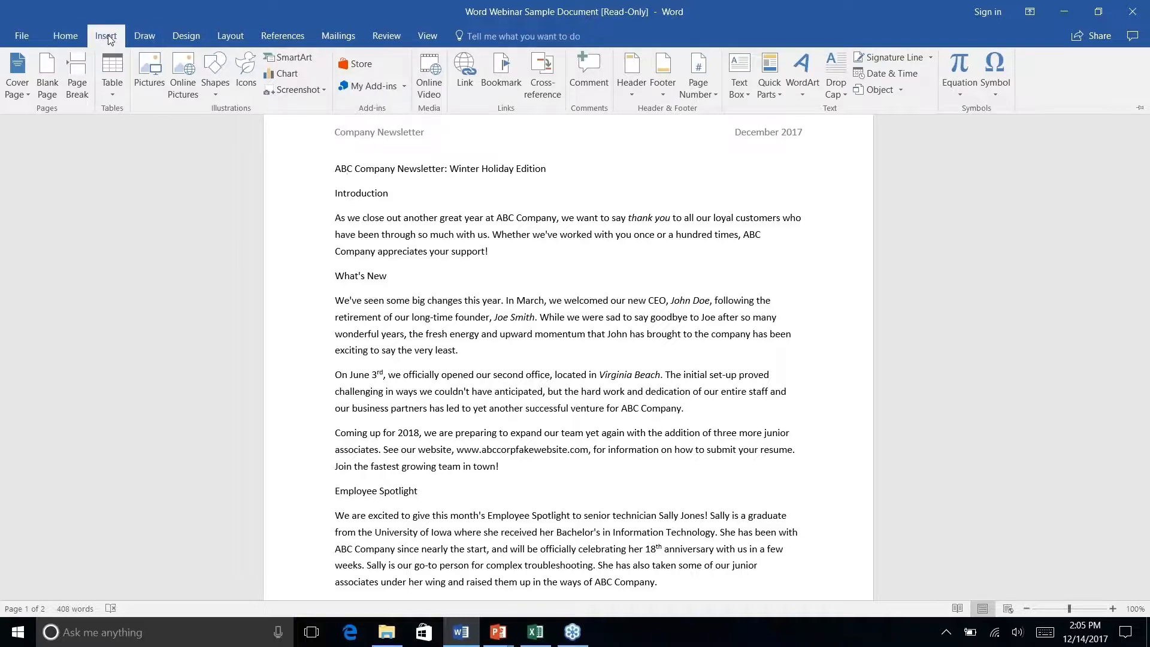
left_click(149, 40)
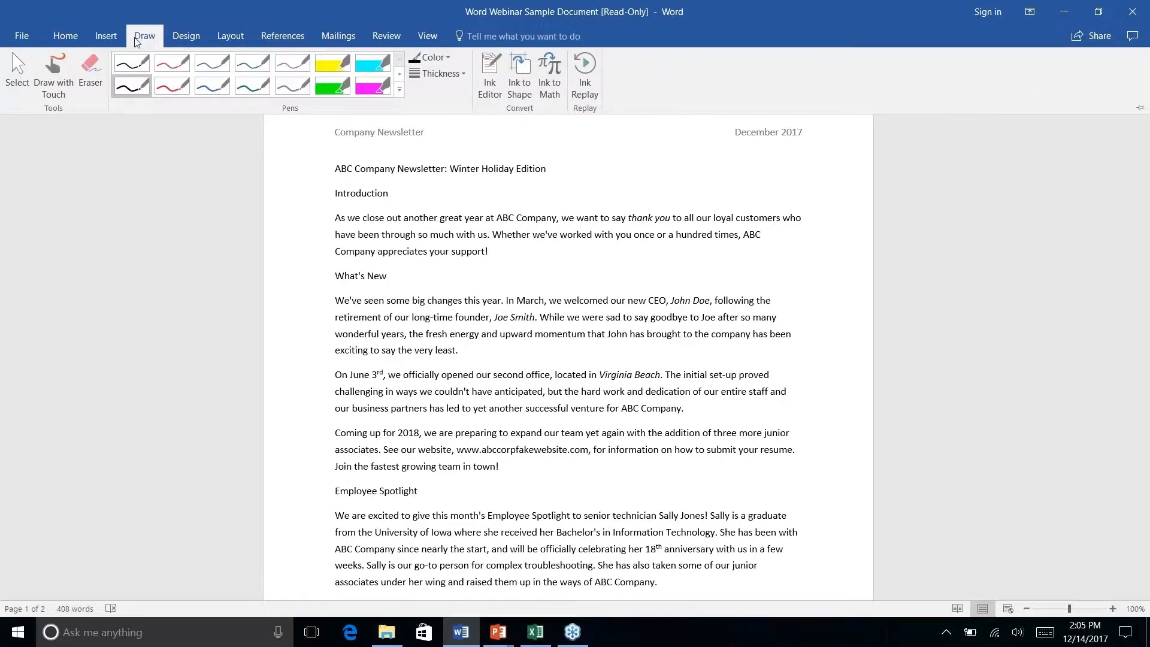
left_click(179, 40)
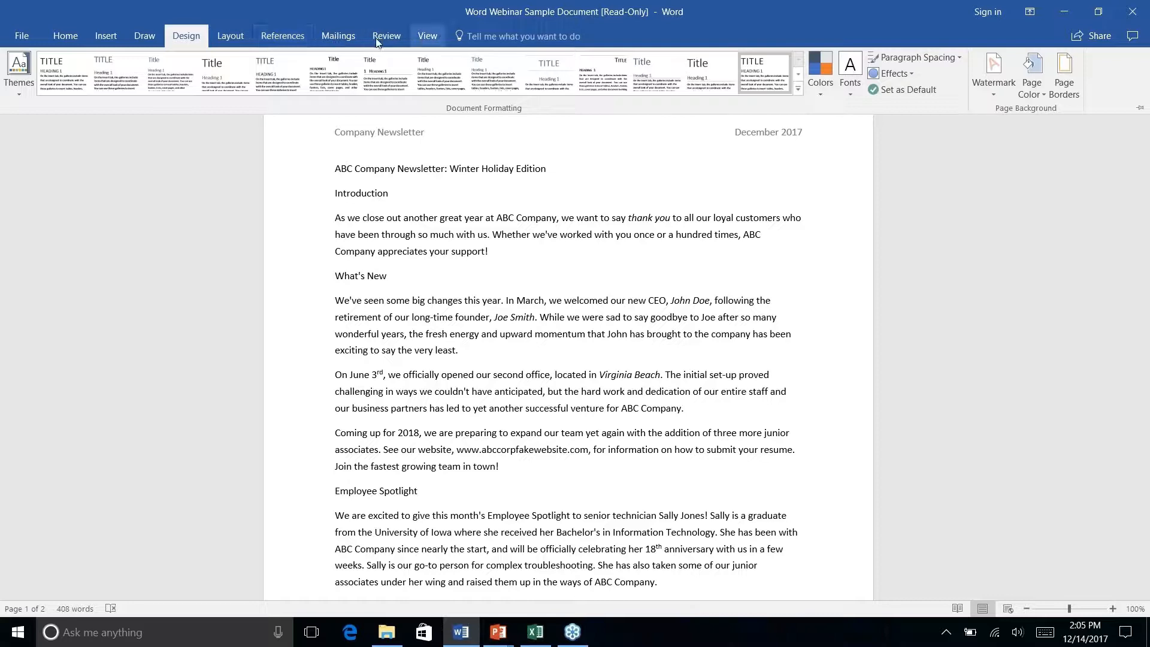
left_click(237, 37)
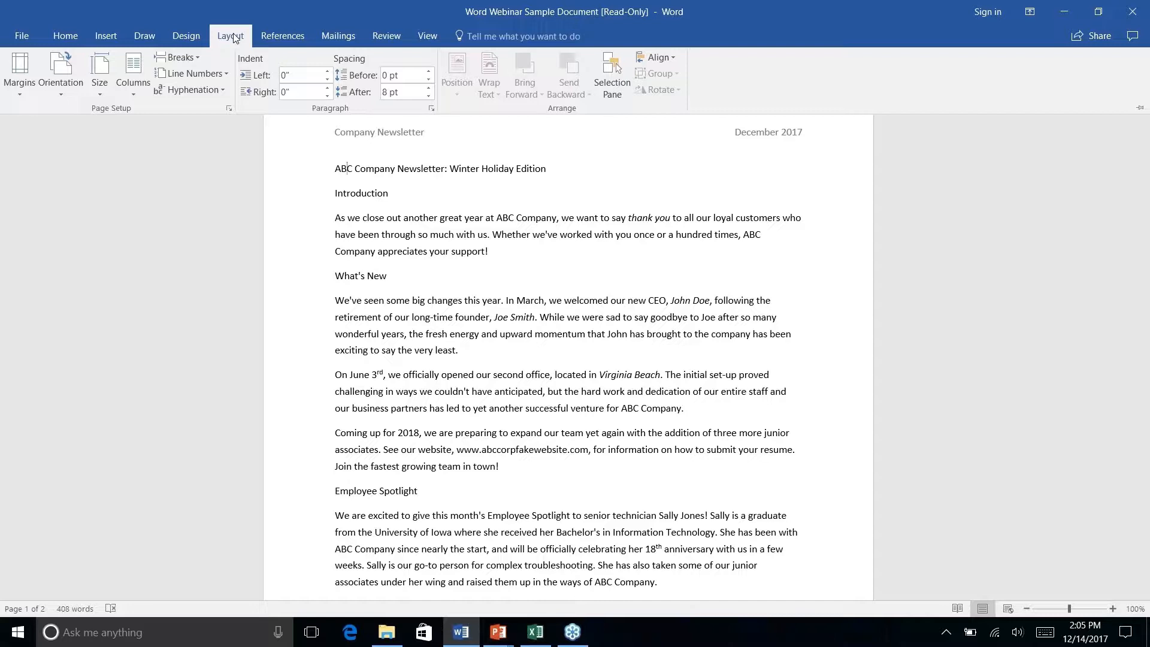
left_click(286, 39)
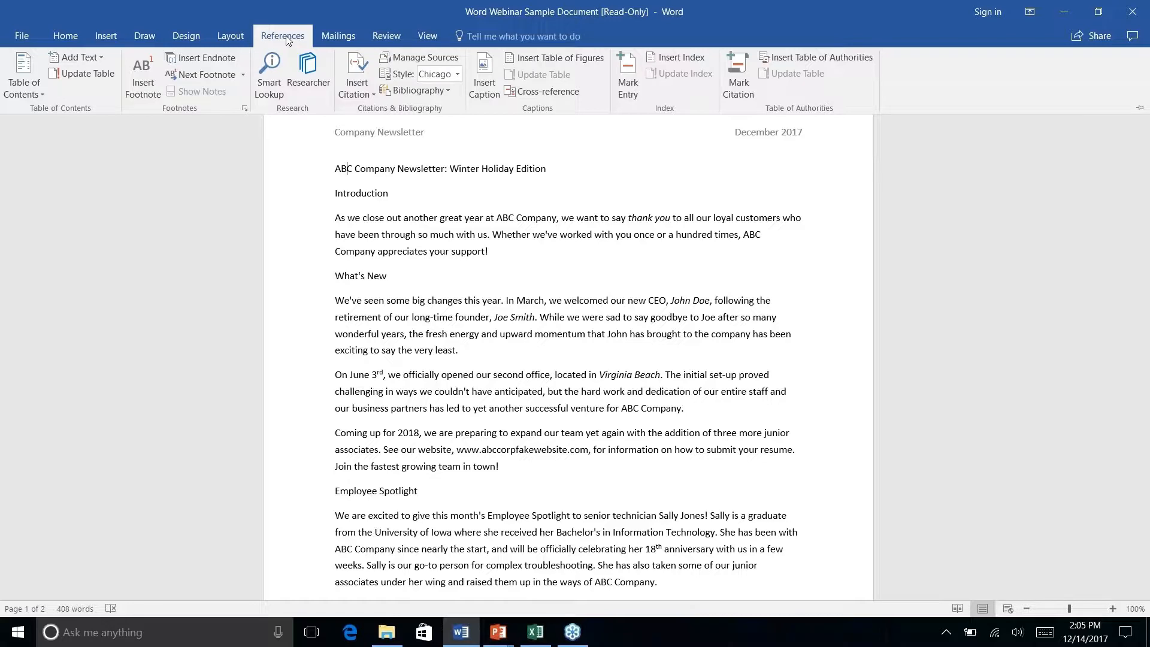
left_click(66, 38)
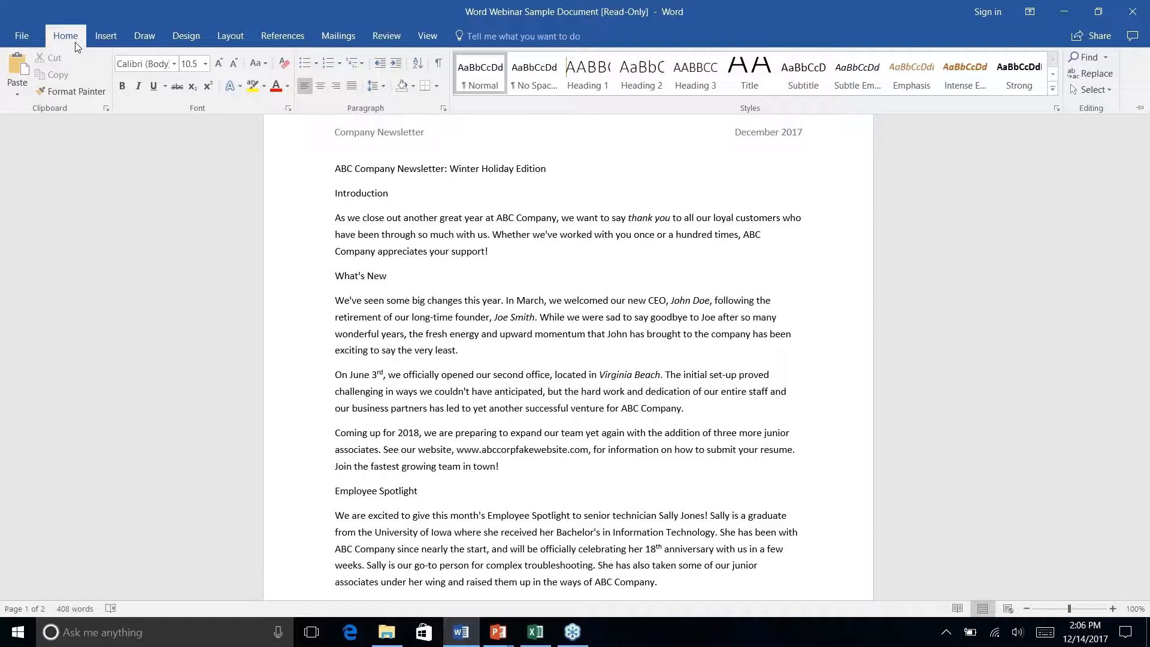
Step: Open the ribbon customization options and look through the Popular Commands list
right_click(261, 89)
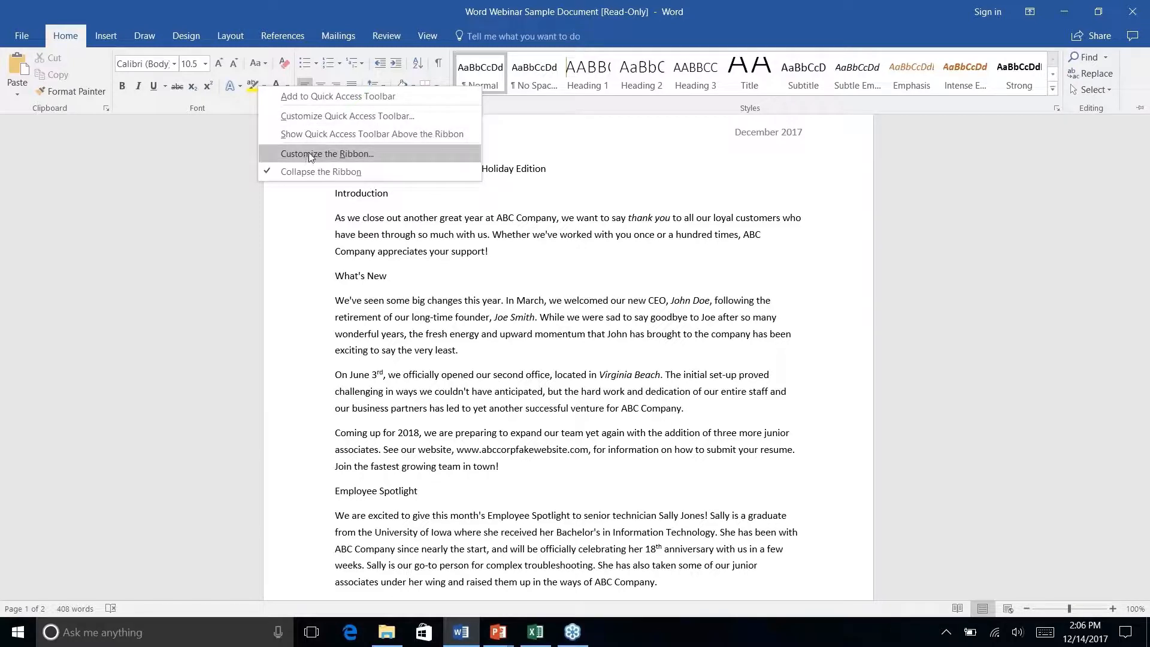
left_click(381, 151)
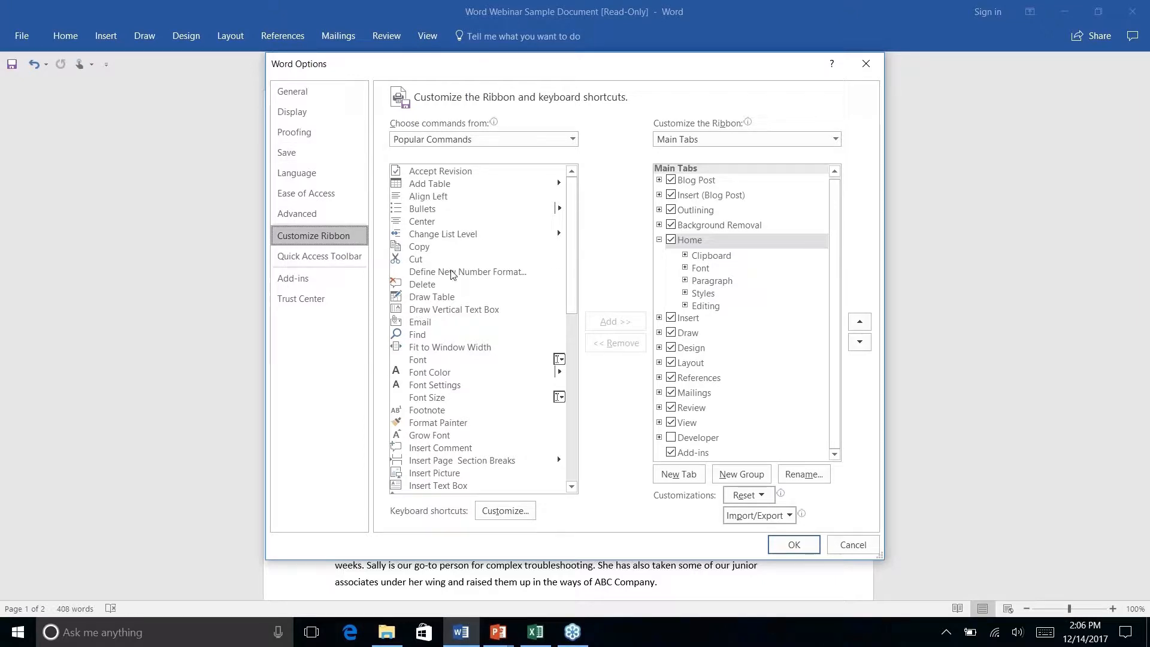
left_click_drag(573, 222, 552, 414)
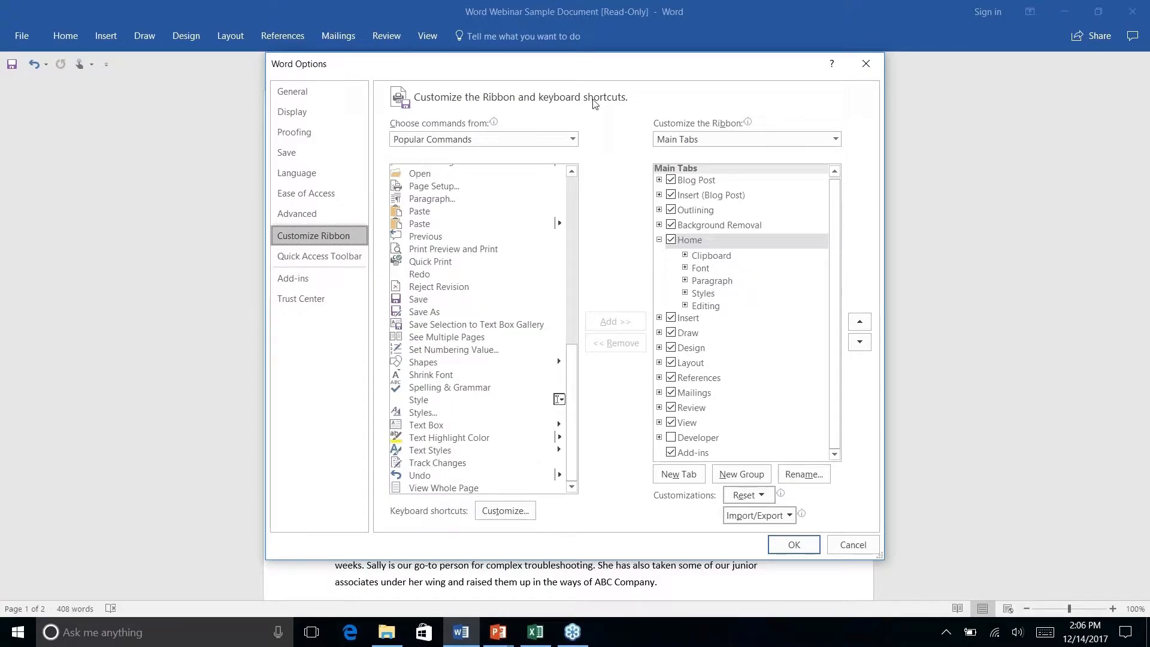
Step: Look through the Commands Not in the Ribbon list and close the options without making changes
left_click(572, 139)
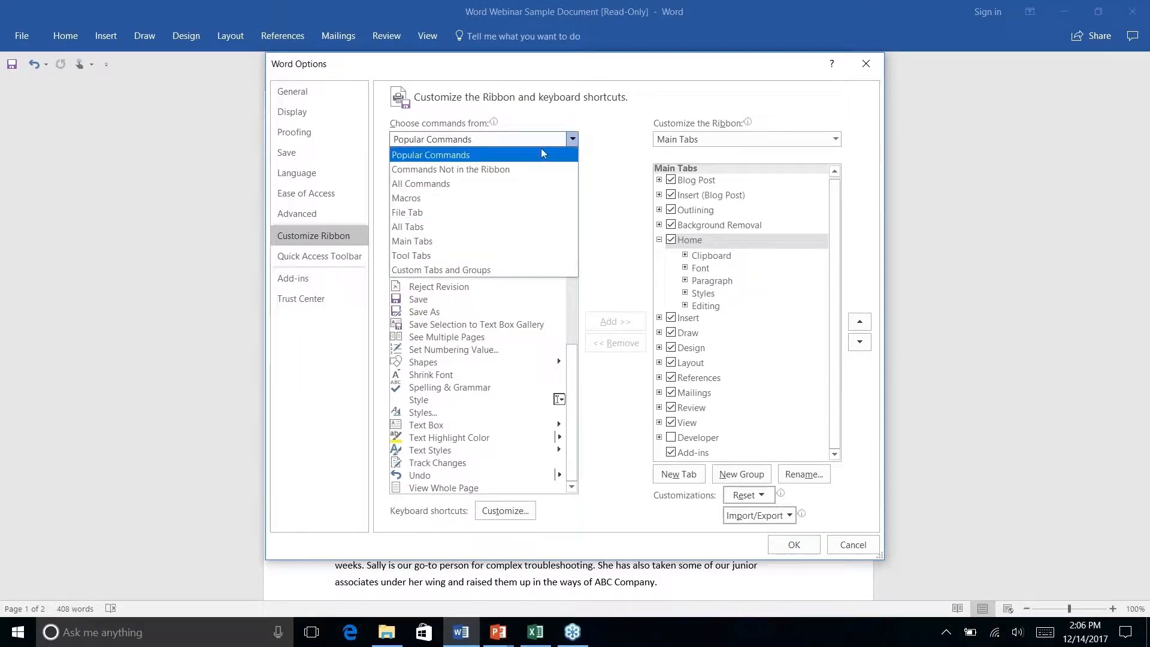
left_click(496, 171)
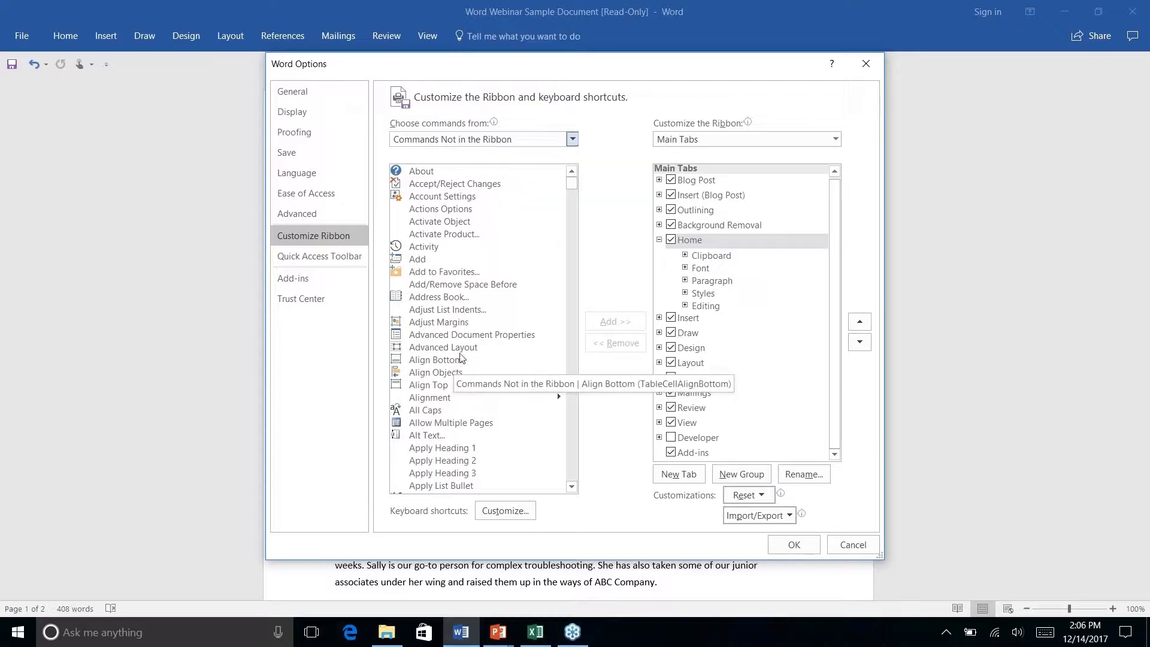
left_click_drag(567, 186, 568, 312)
scroll(492, 341, "down", 4)
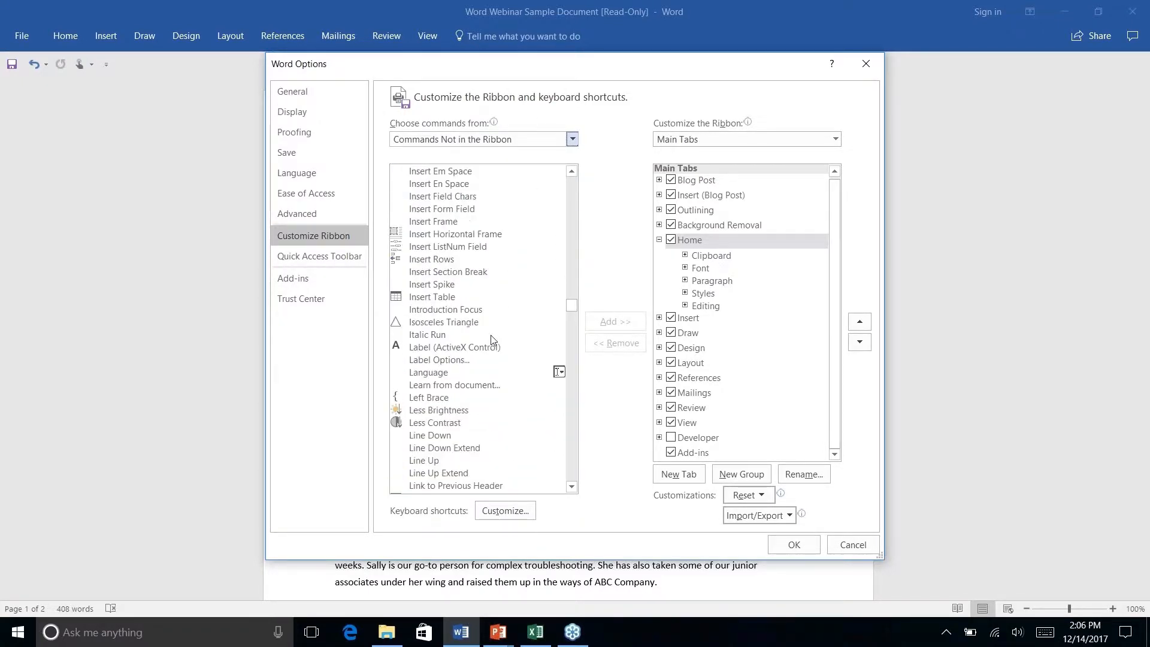
scroll(492, 340, "up", 8)
scroll(491, 340, "up", 15)
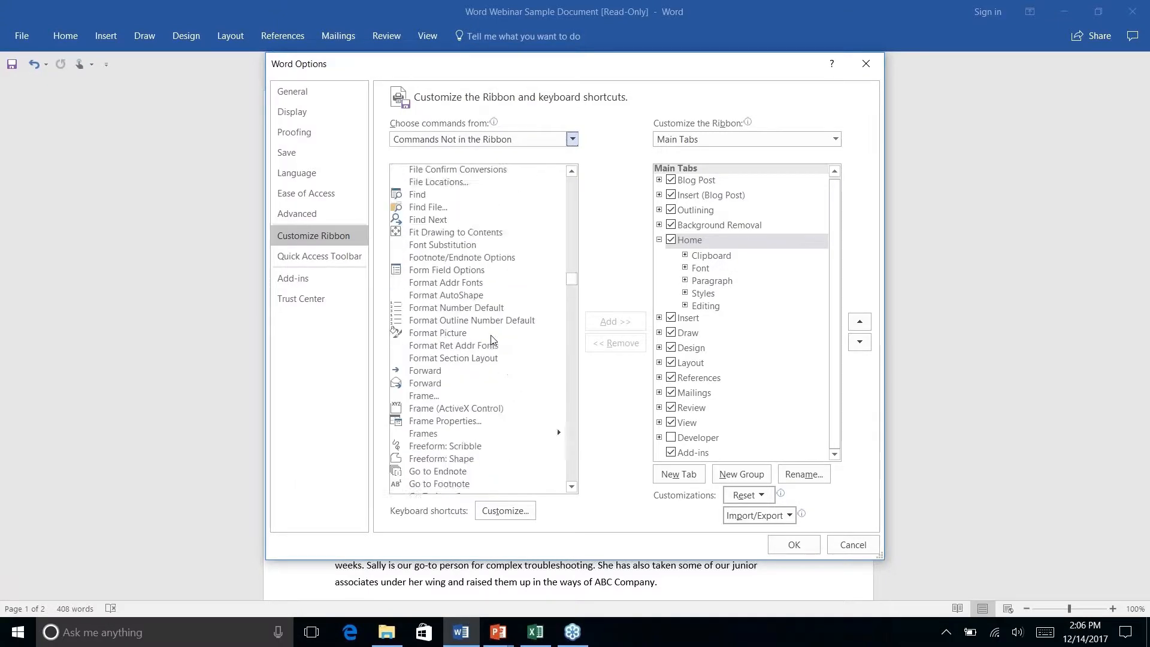
left_click(865, 64)
Step: Display the Tell Me box's recently used commands and example suggestions, and dismiss them
key("alt+q")
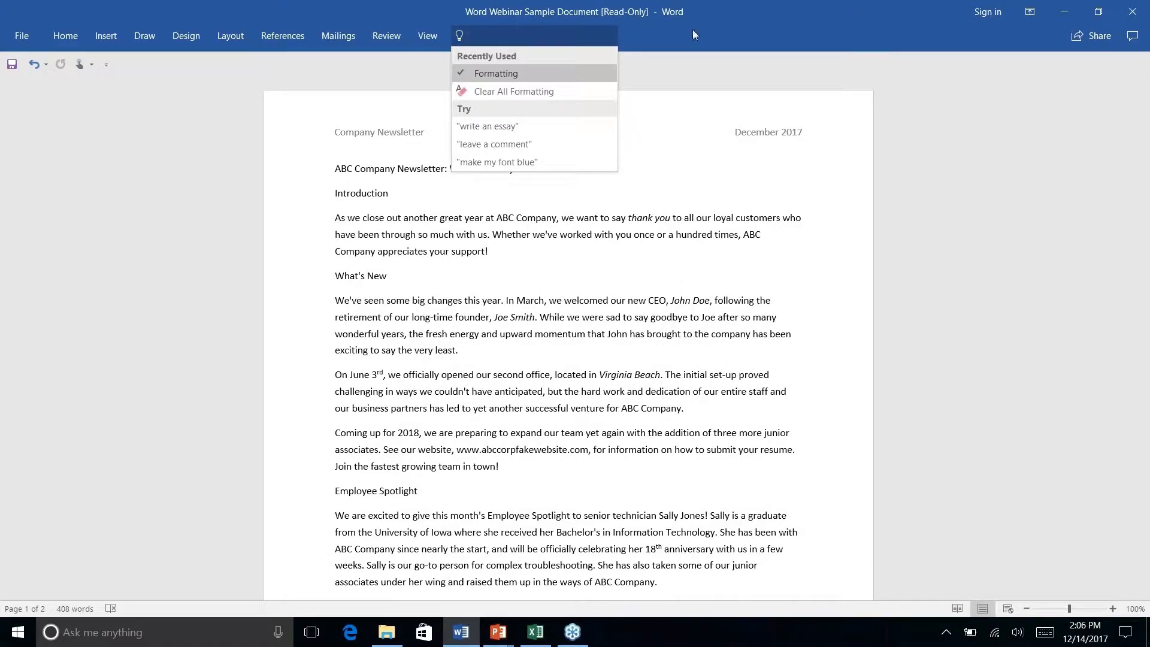
key("Escape")
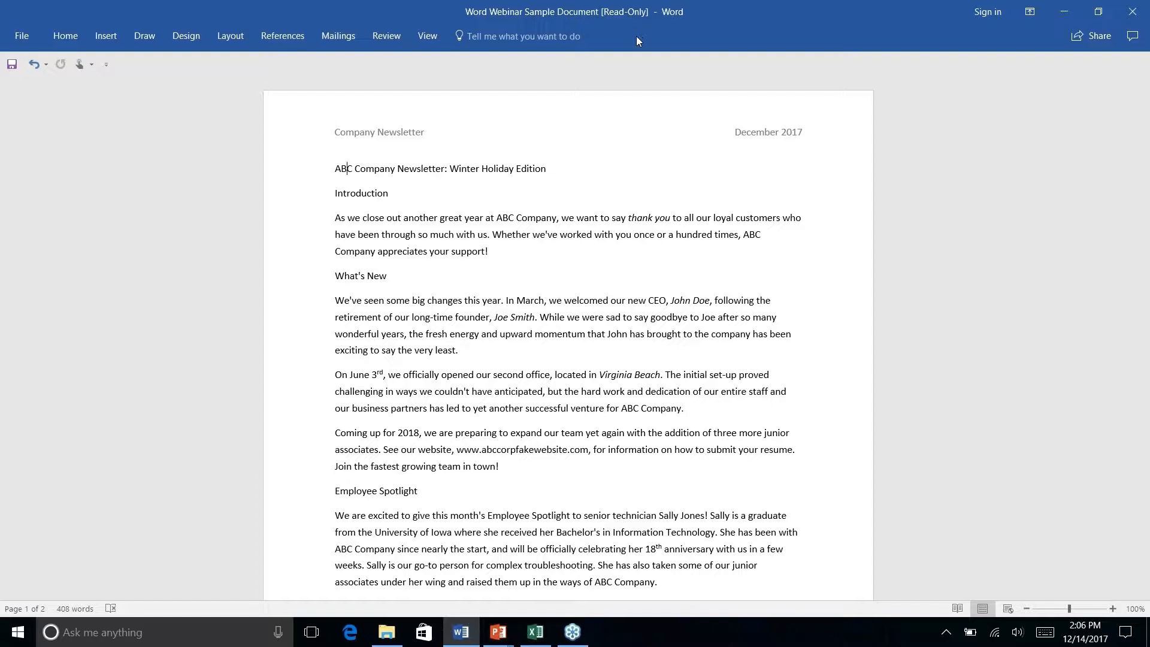
left_click(539, 38)
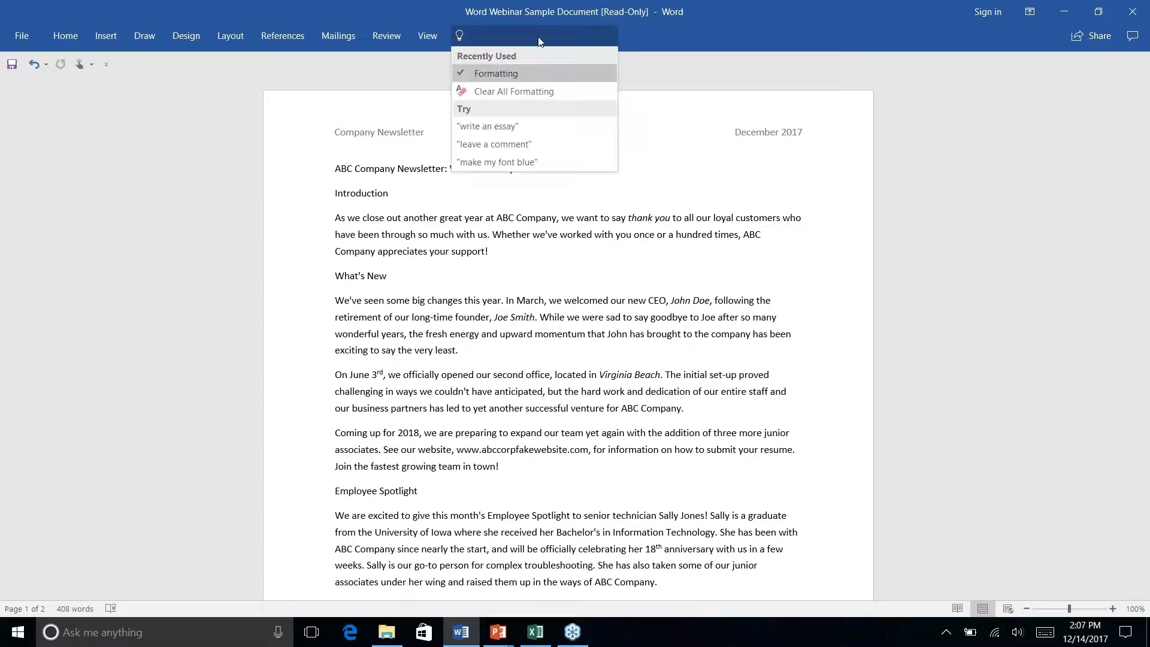
left_click(674, 30)
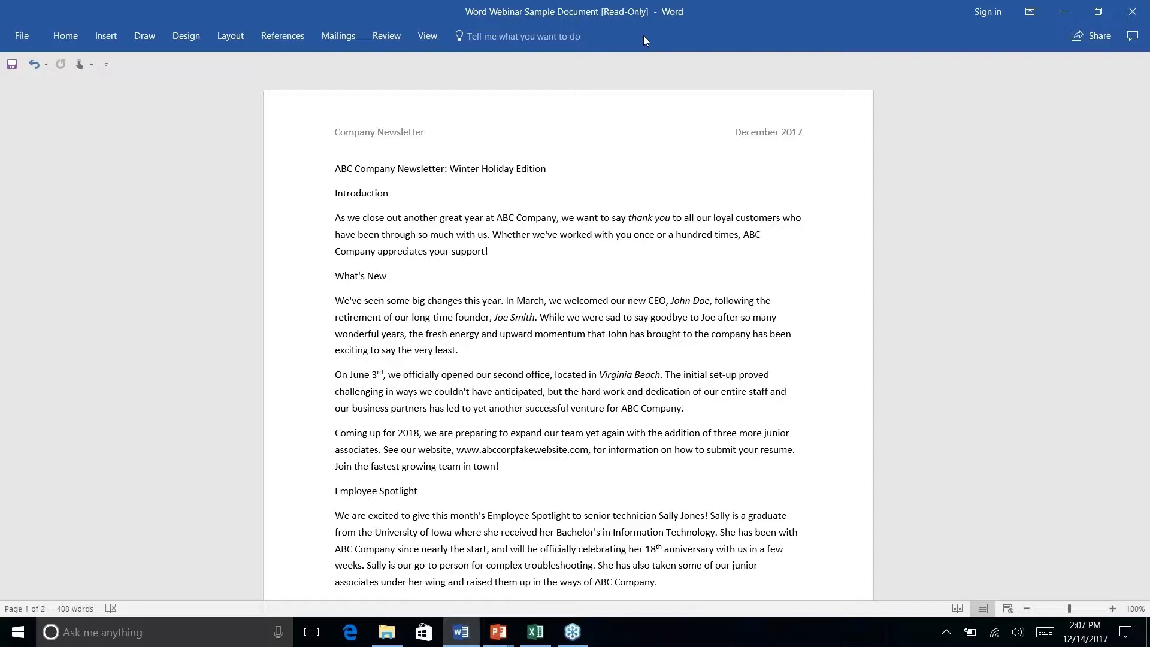
Step: Use Tell Me to search for "add link", open Add a Hyperlink, and close the dialog without inserting a link
key("alt+q")
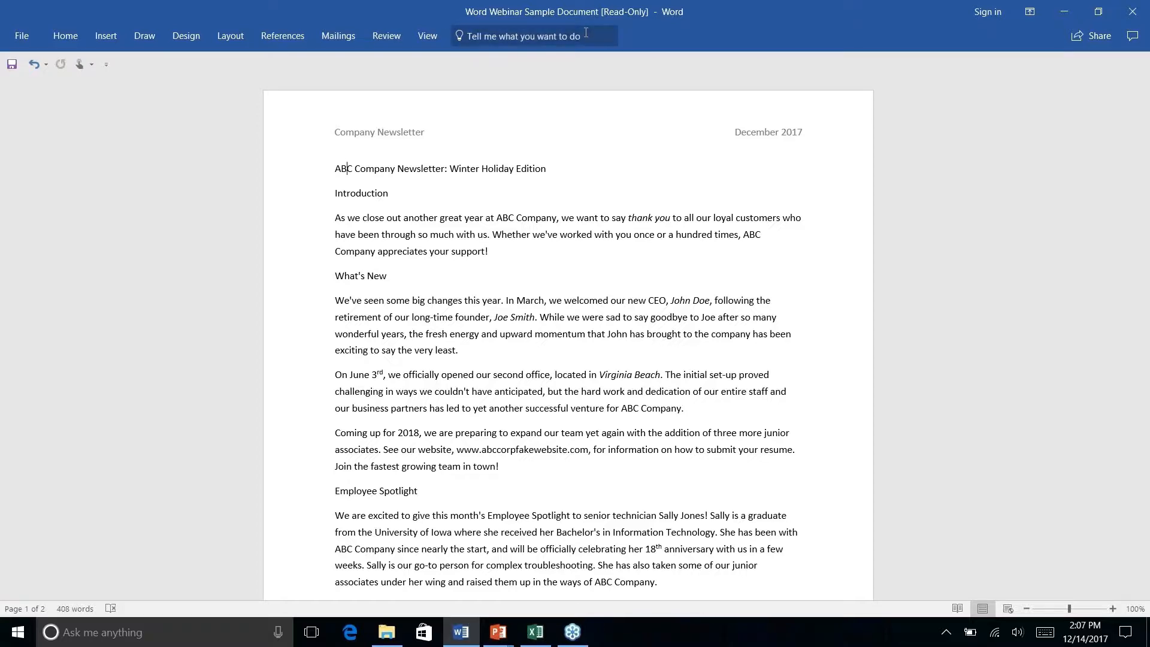
type("add")
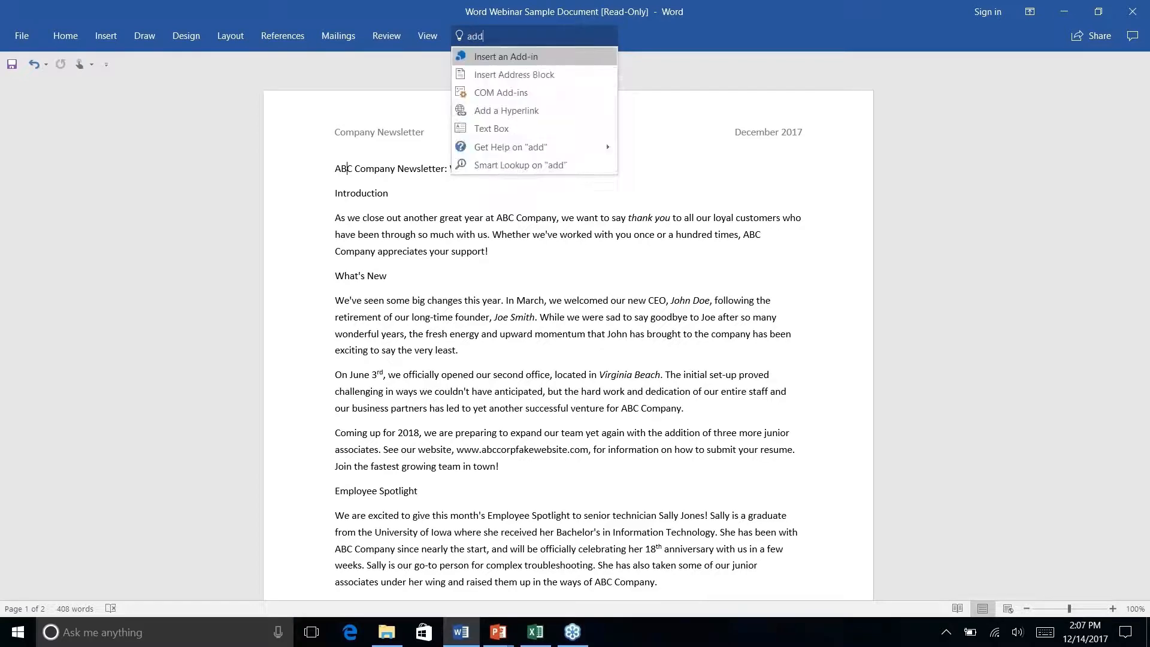
type(" link")
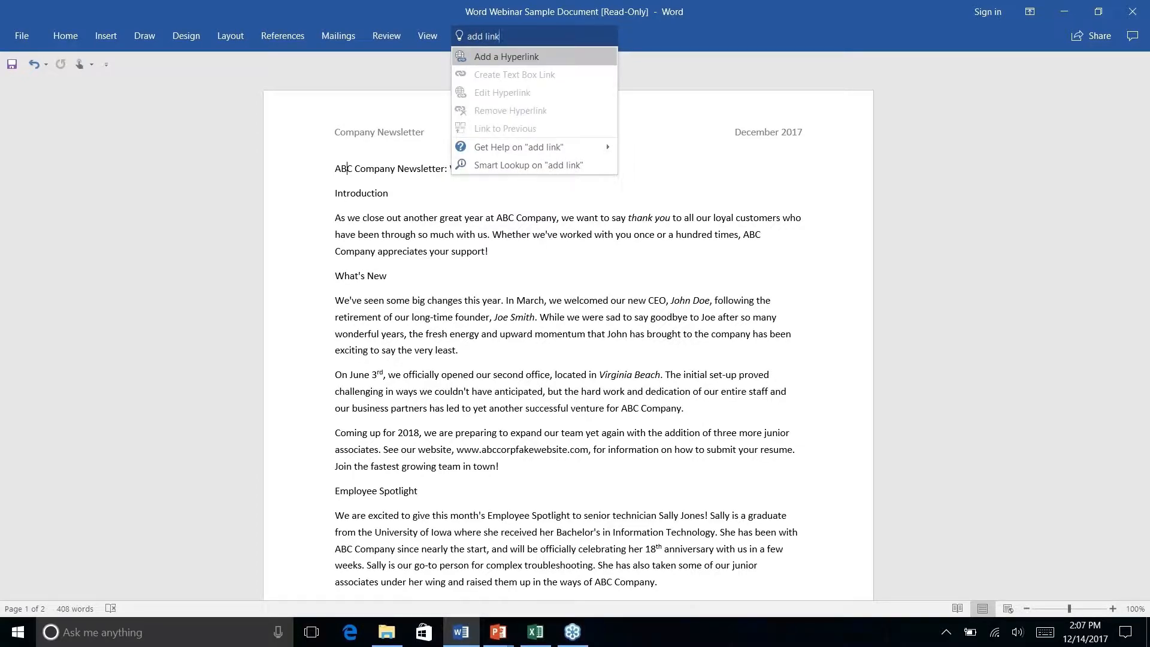
left_click(568, 60)
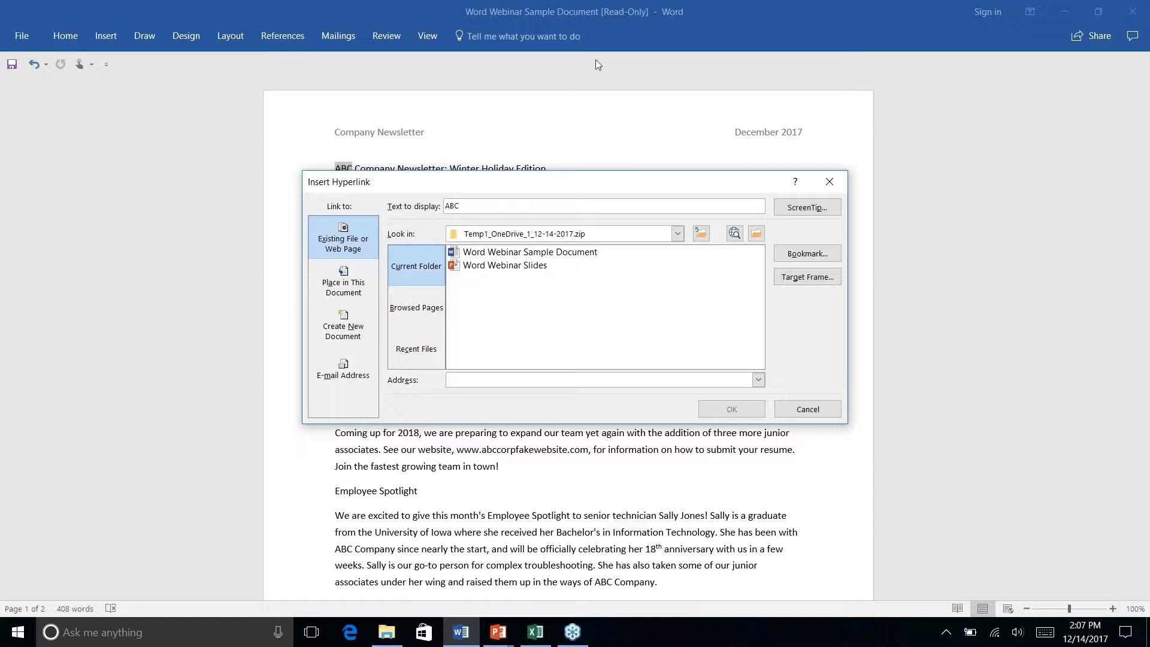
left_click(829, 181)
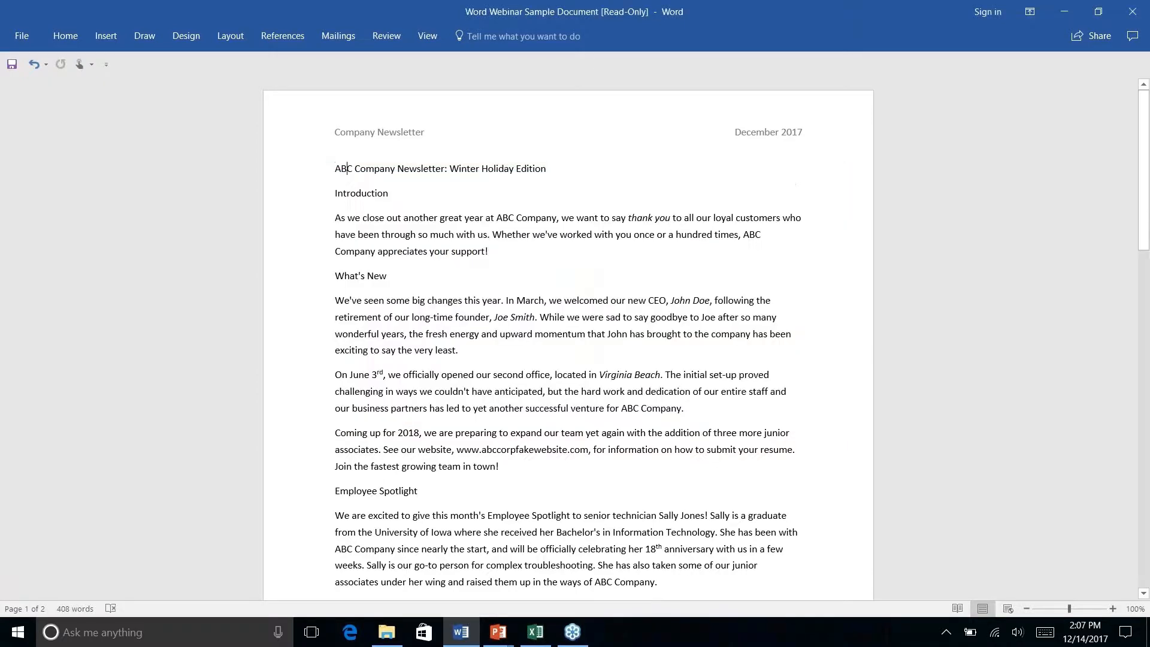
Step: Display the Tell Me box's recent commands and suggestions, dismiss them, and briefly show the Home commands before collapsing the ribbon again
left_click(525, 41)
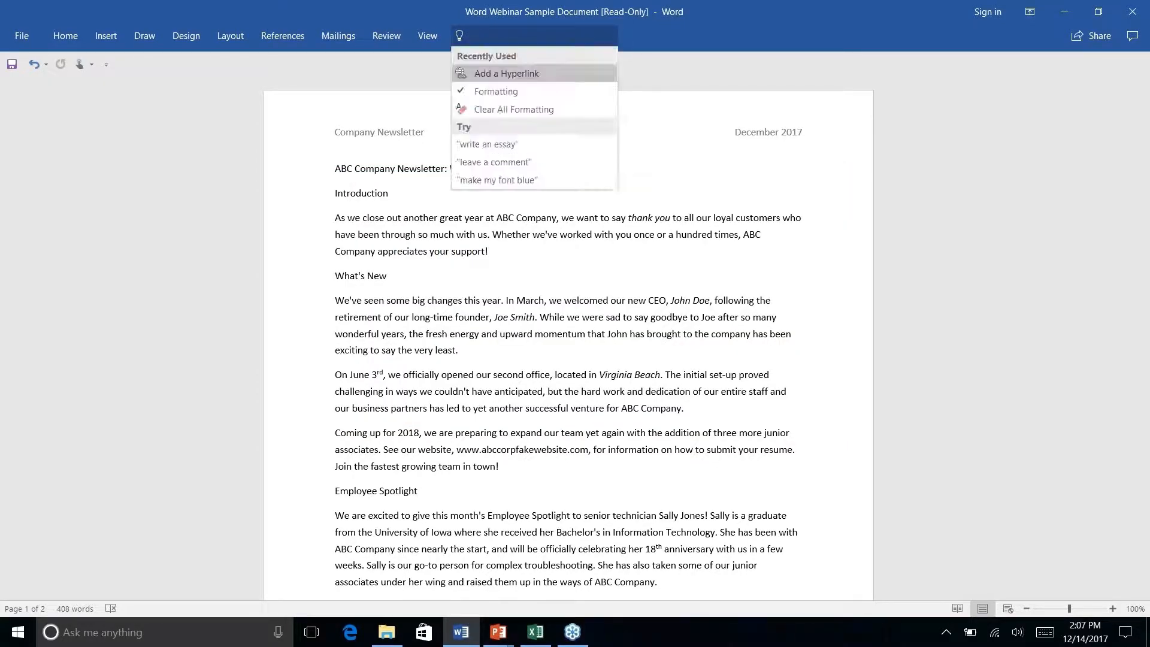
left_click(809, 71)
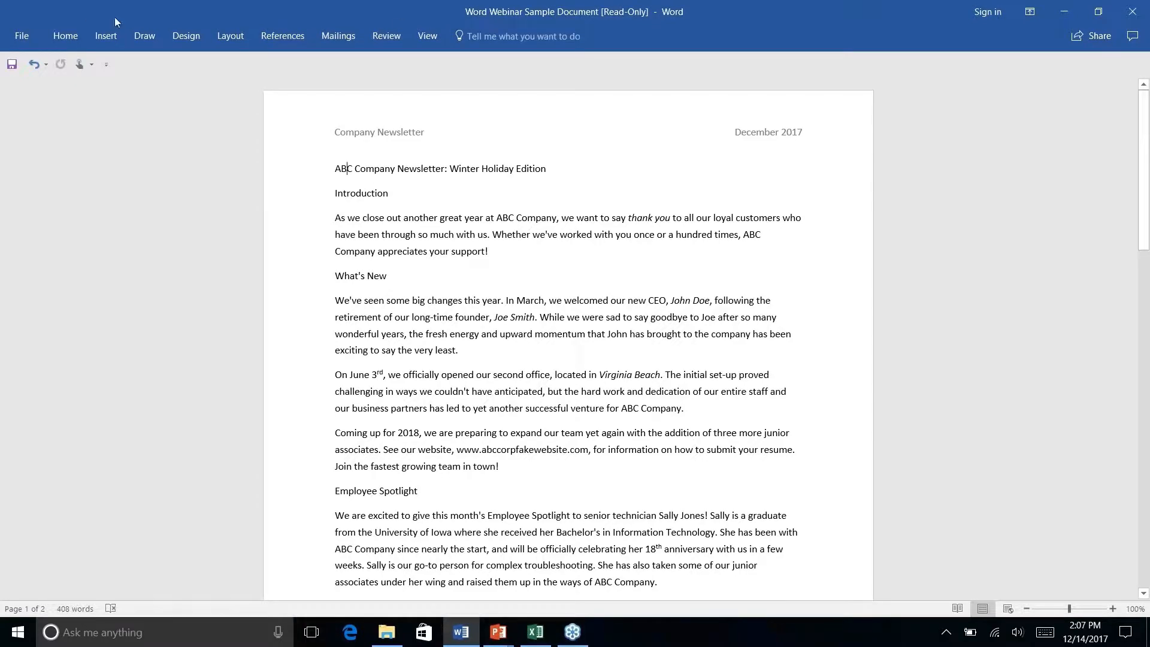
left_click(66, 44)
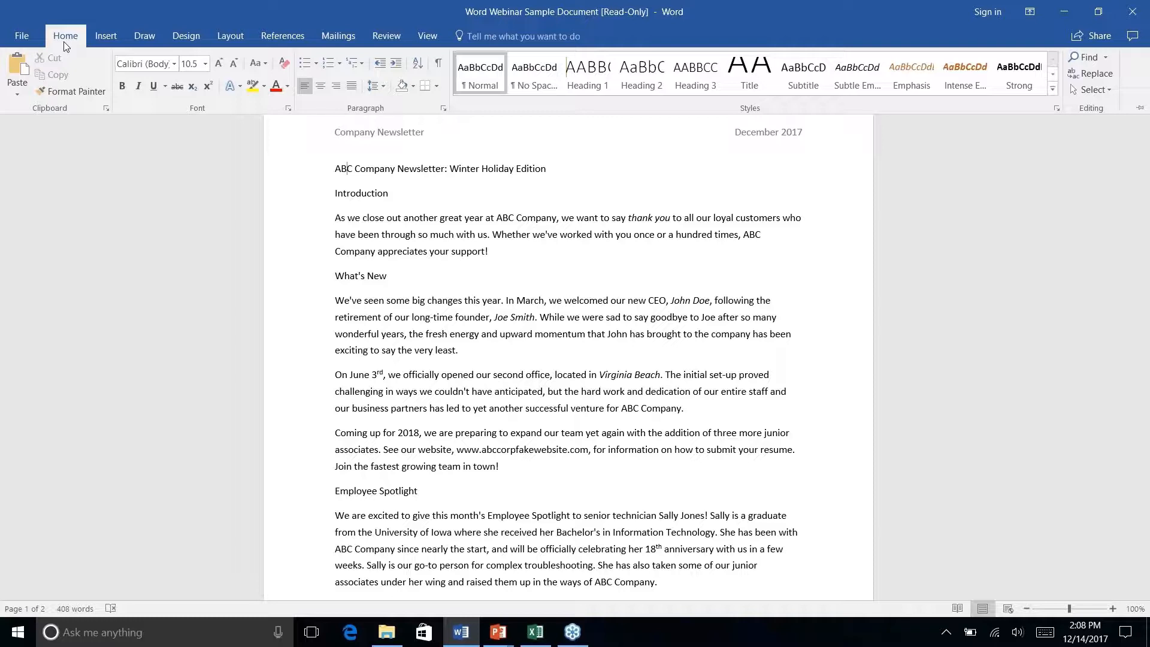
key("alt+Tab")
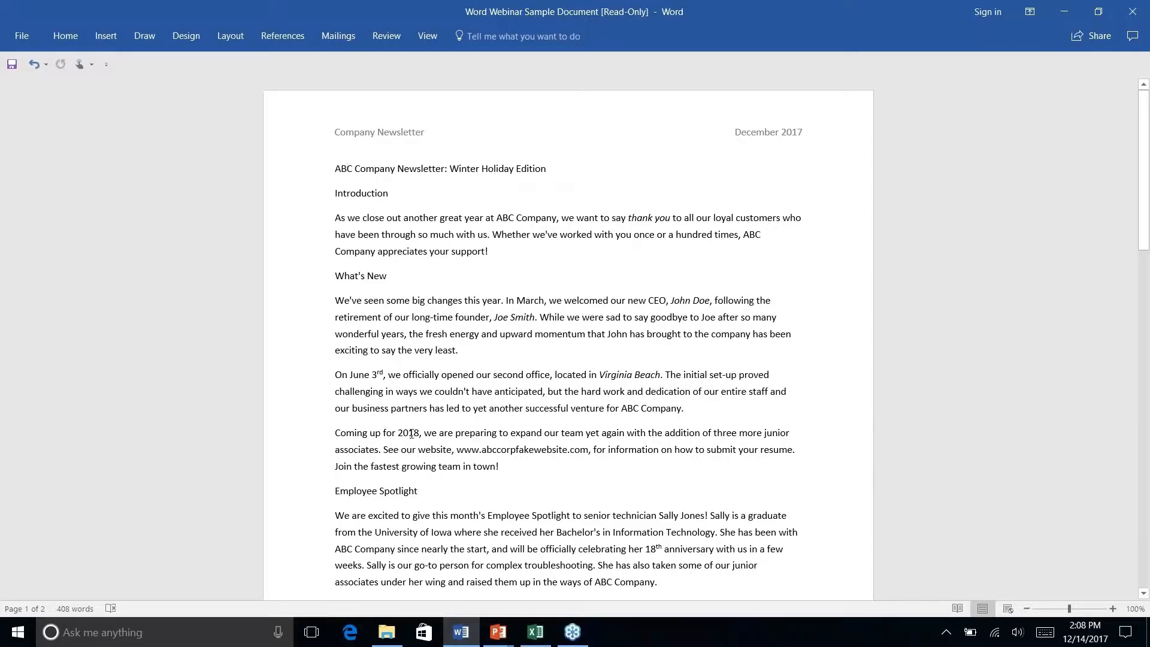
Step: Look through both pages of the newsletter document, from the introduction to the company address, and return to the beginning
scroll(556, 396, "down", 15)
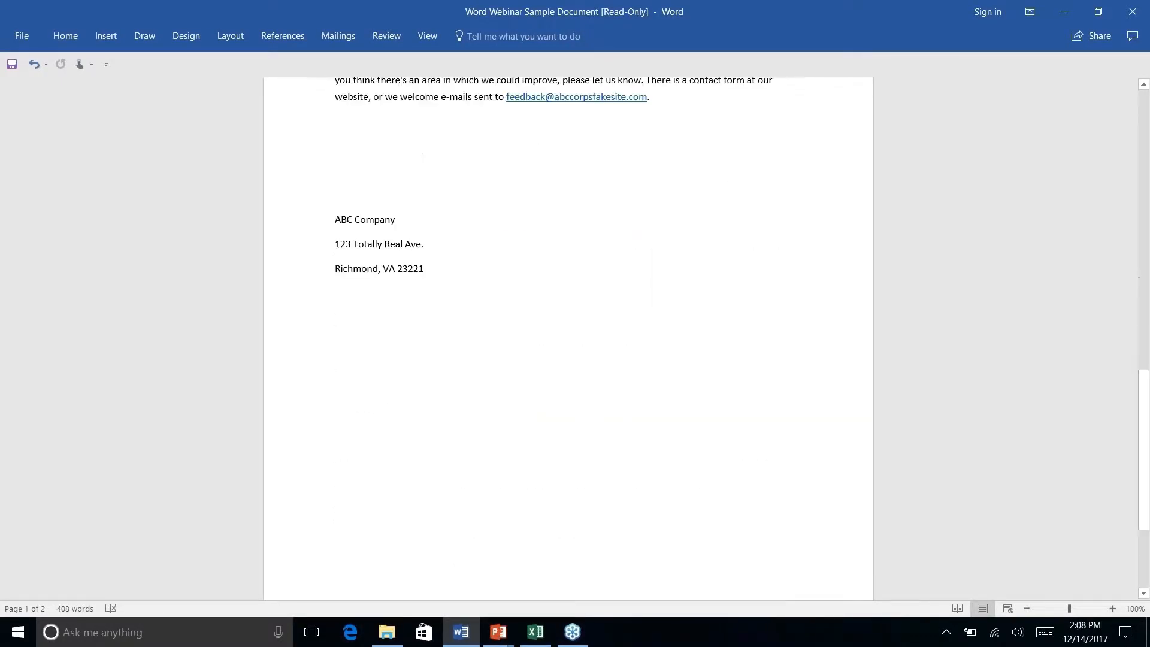
scroll(557, 396, "up", 5)
scroll(569, 337, "up", 15)
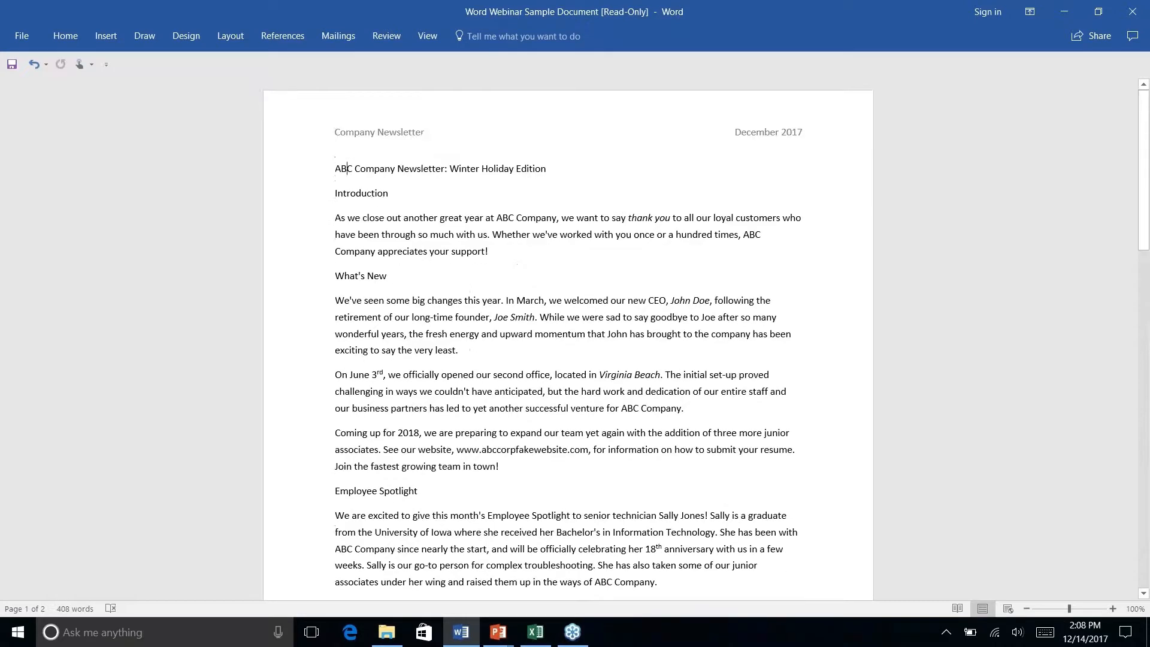
scroll(568, 338, "down", 1)
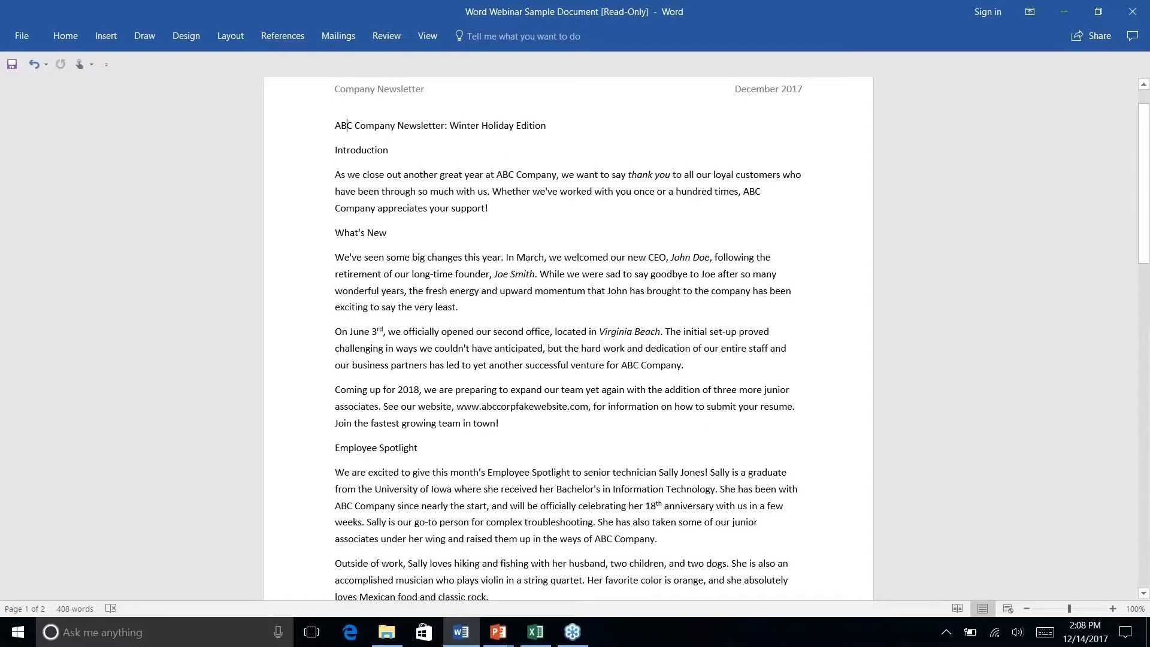
scroll(568, 395, "down", 10)
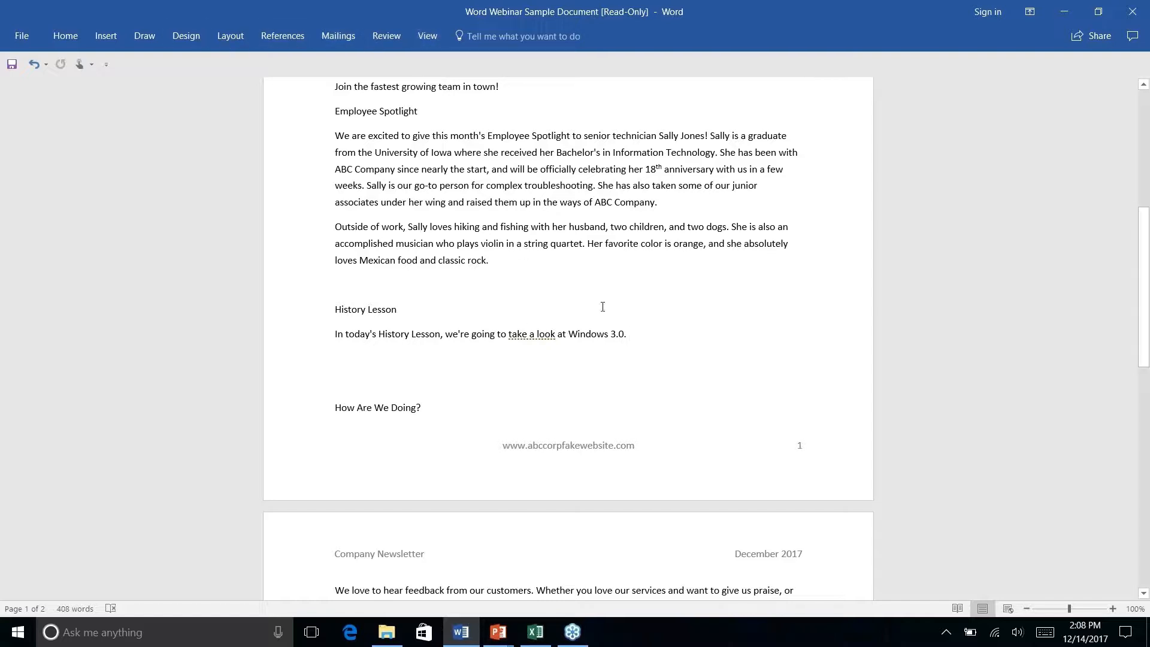
scroll(566, 317, "down", 4)
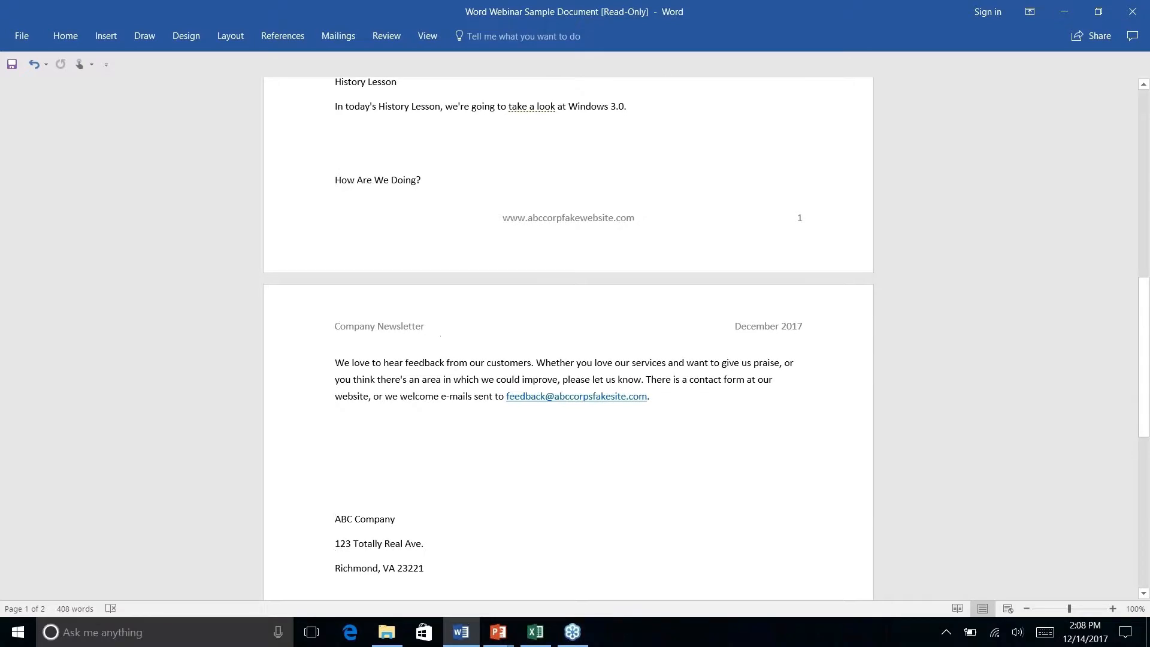
scroll(566, 338, "up", 10)
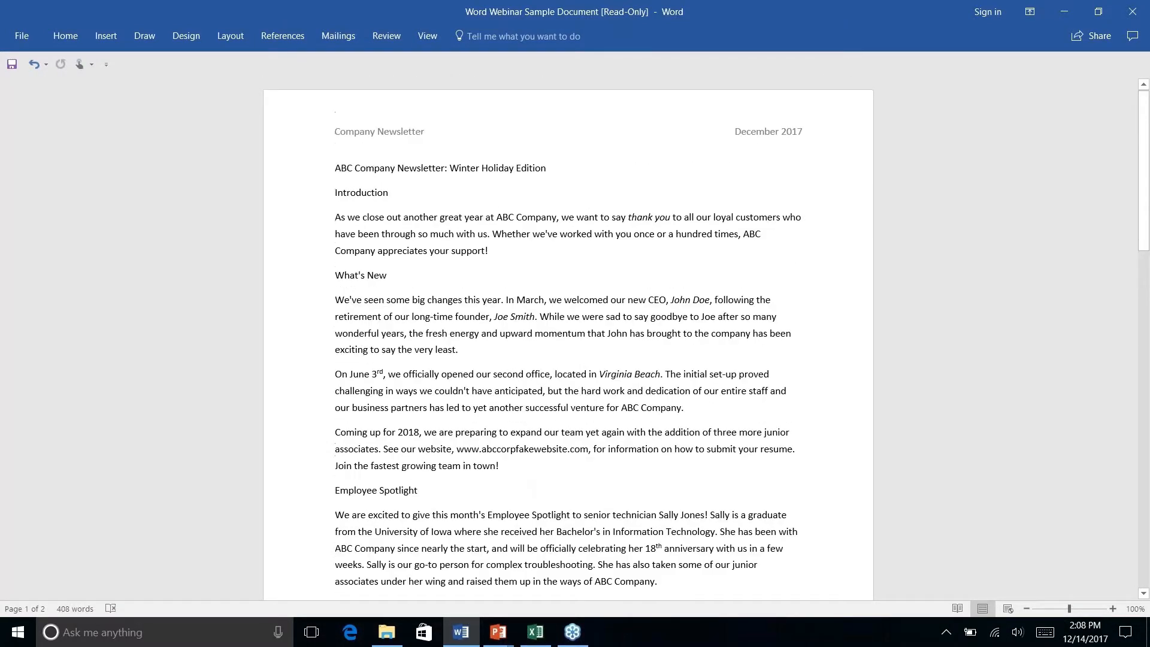
Step: Select "Windows 3.0." in the History Lesson paragraph and run Smart Lookup on it
scroll(568, 338, "down", 6)
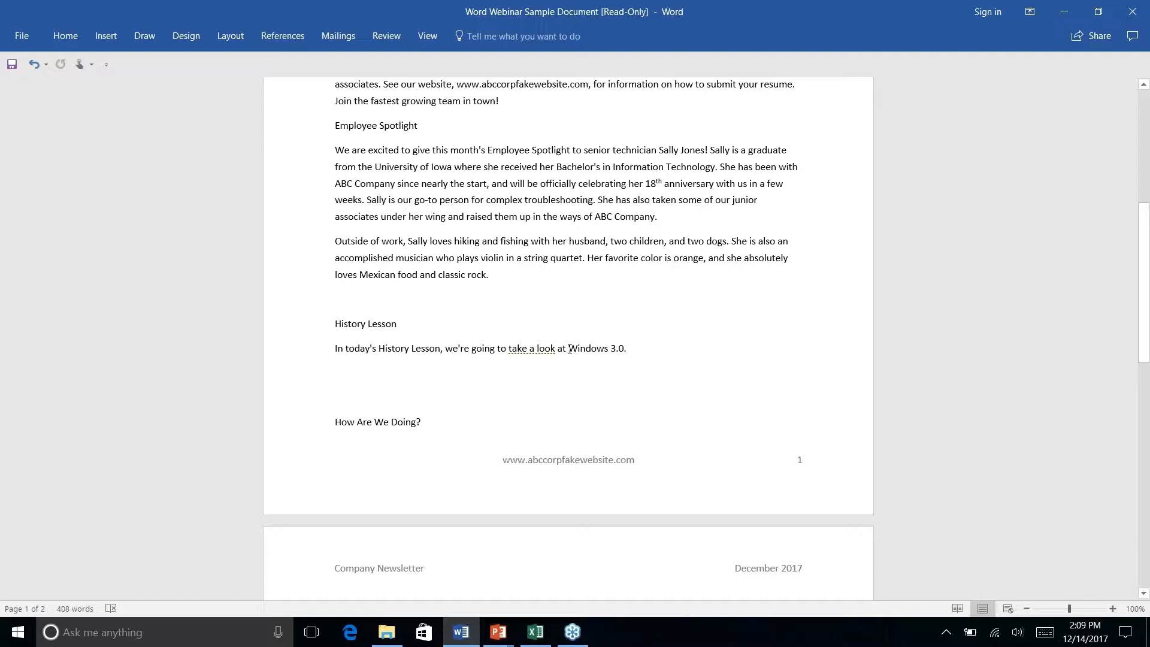
left_click_drag(569, 349, 628, 348)
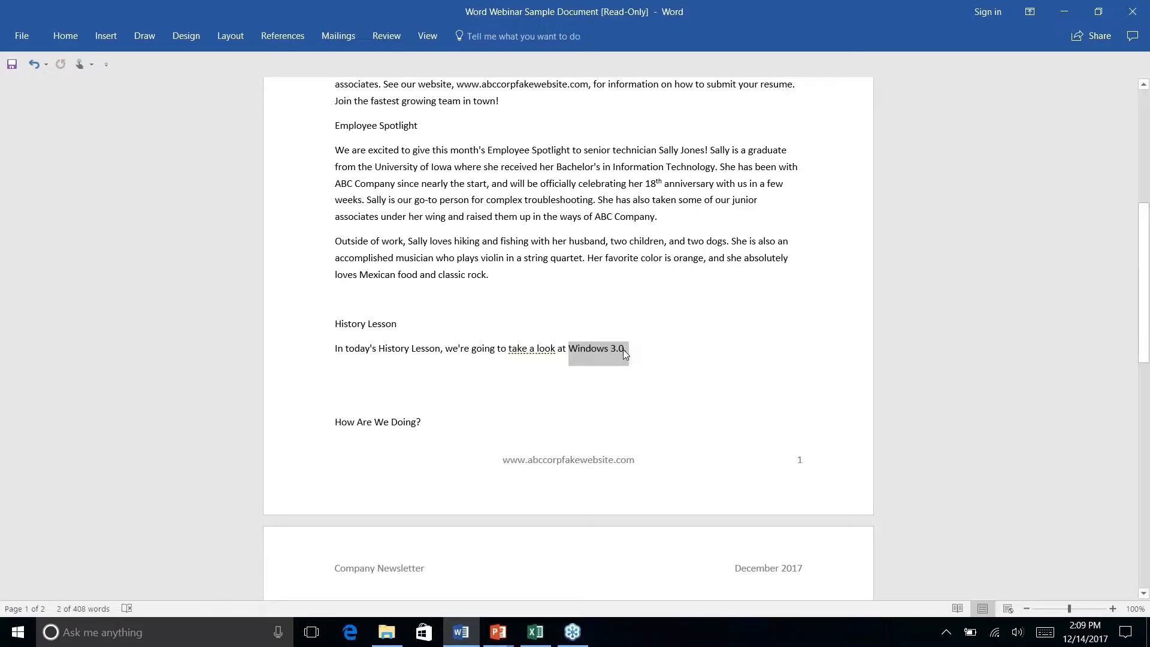
right_click(626, 352)
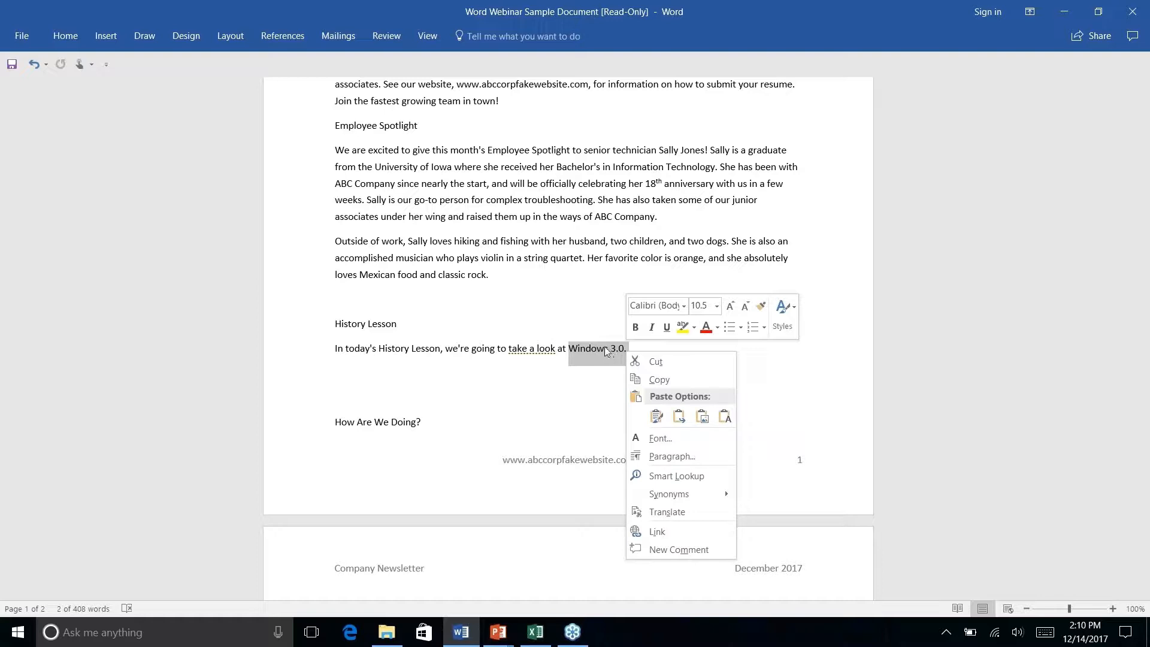
left_click(662, 478)
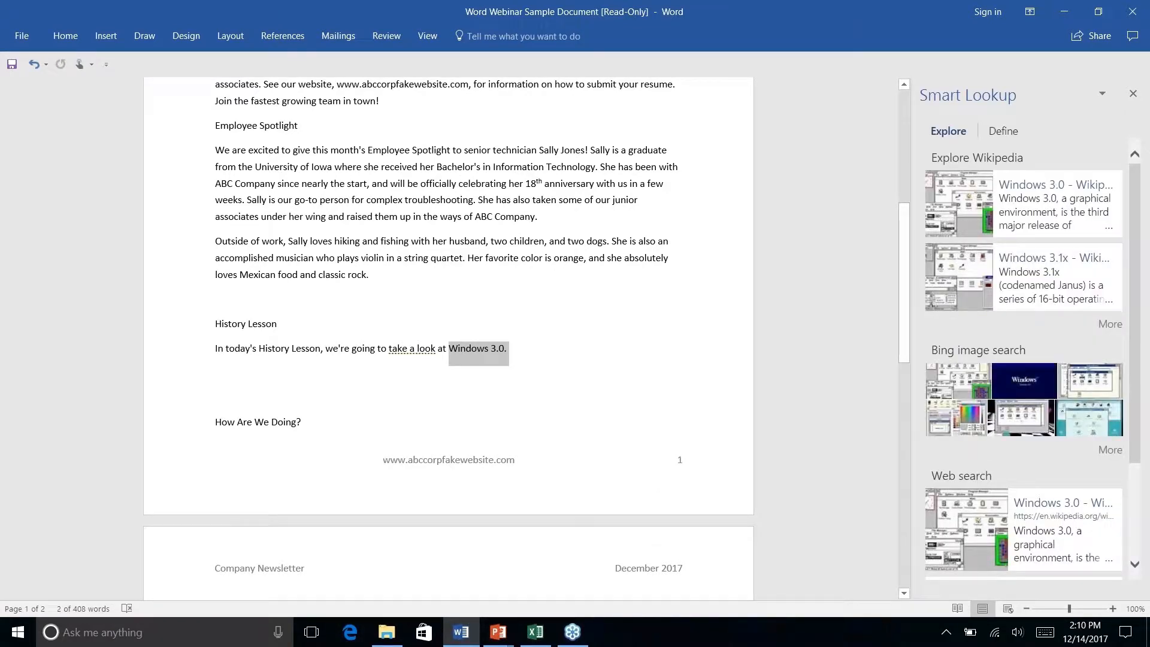
Step: Examine the Smart Lookup Explore results for Windows 3.0, covering the Wikipedia, Bing image search and web search sections
left_click(1022, 336)
scroll(1058, 334, "down", 1)
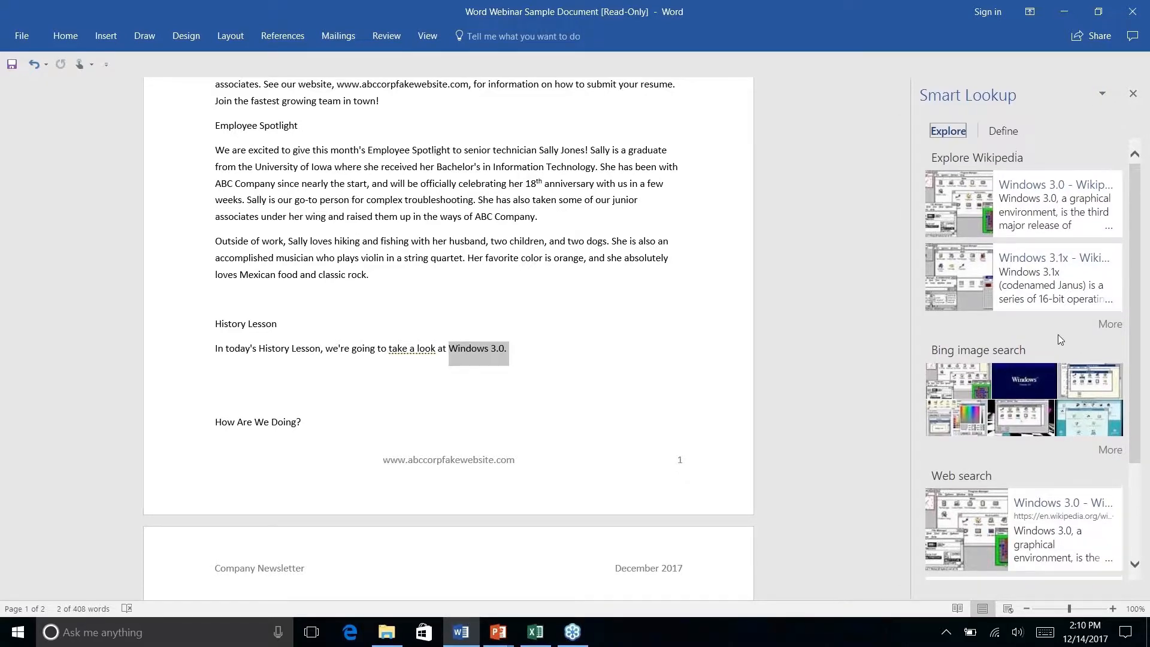
scroll(1058, 334, "down", 2)
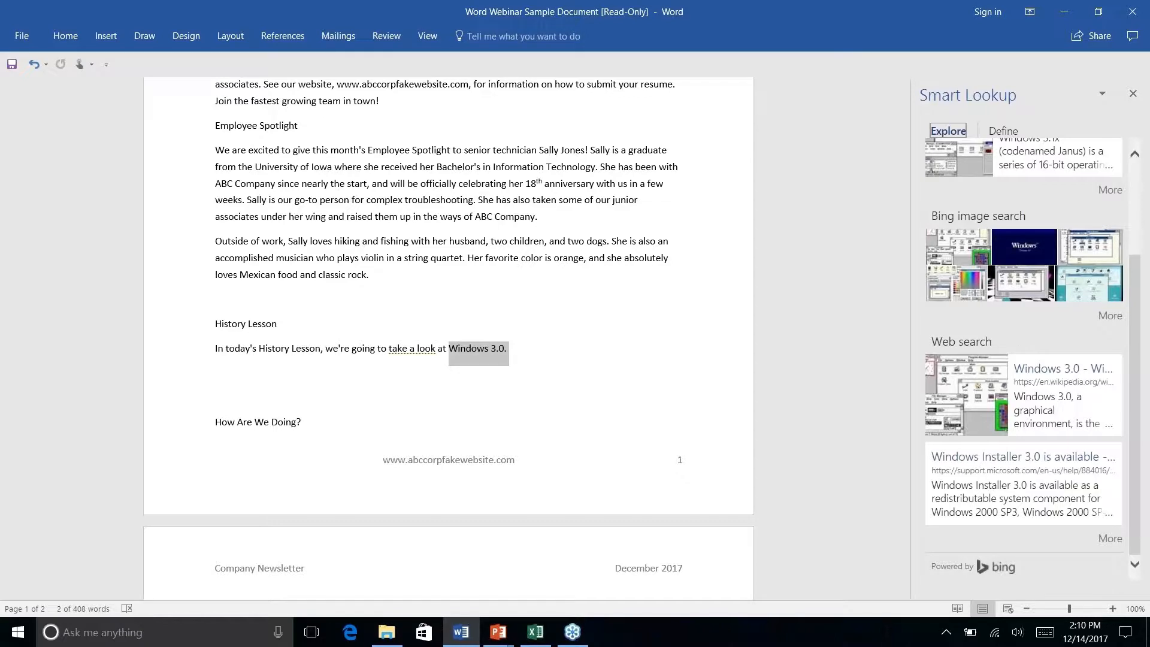
scroll(1056, 265, "up", 3)
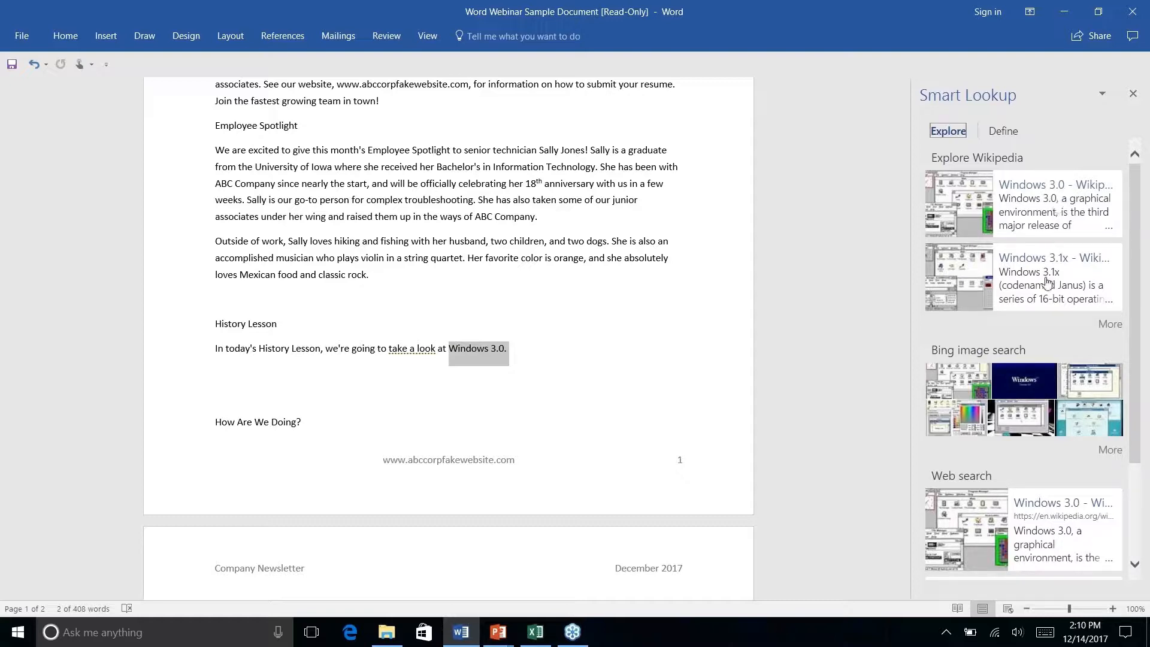
scroll(1046, 284, "down", 3)
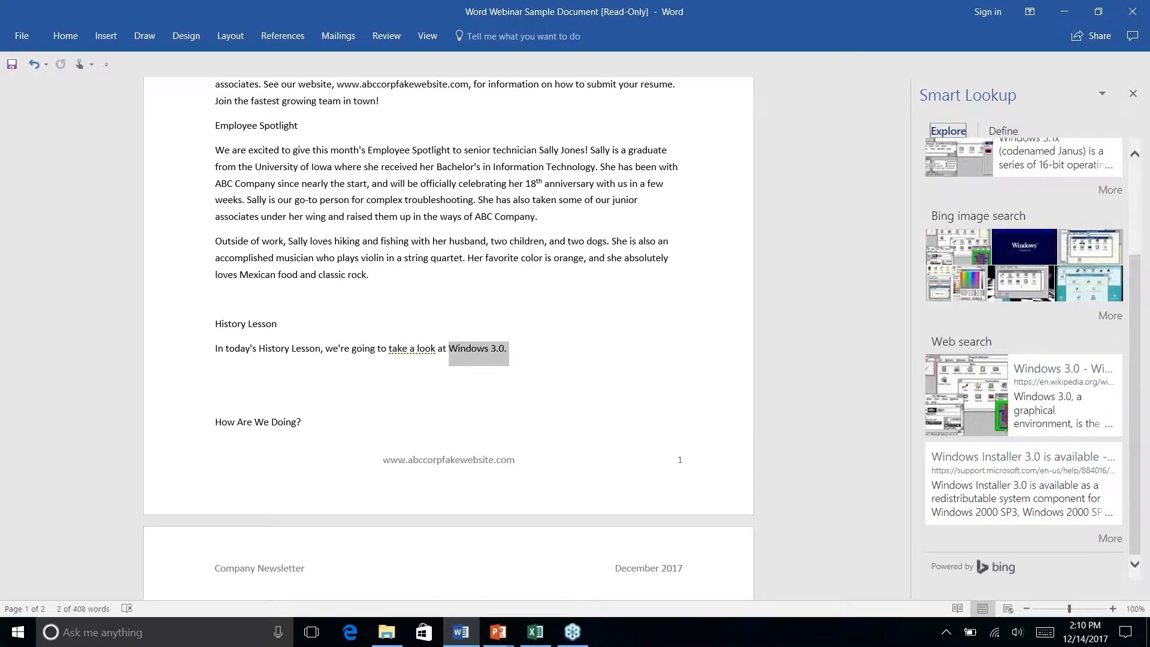
scroll(1024, 359, "up", 1)
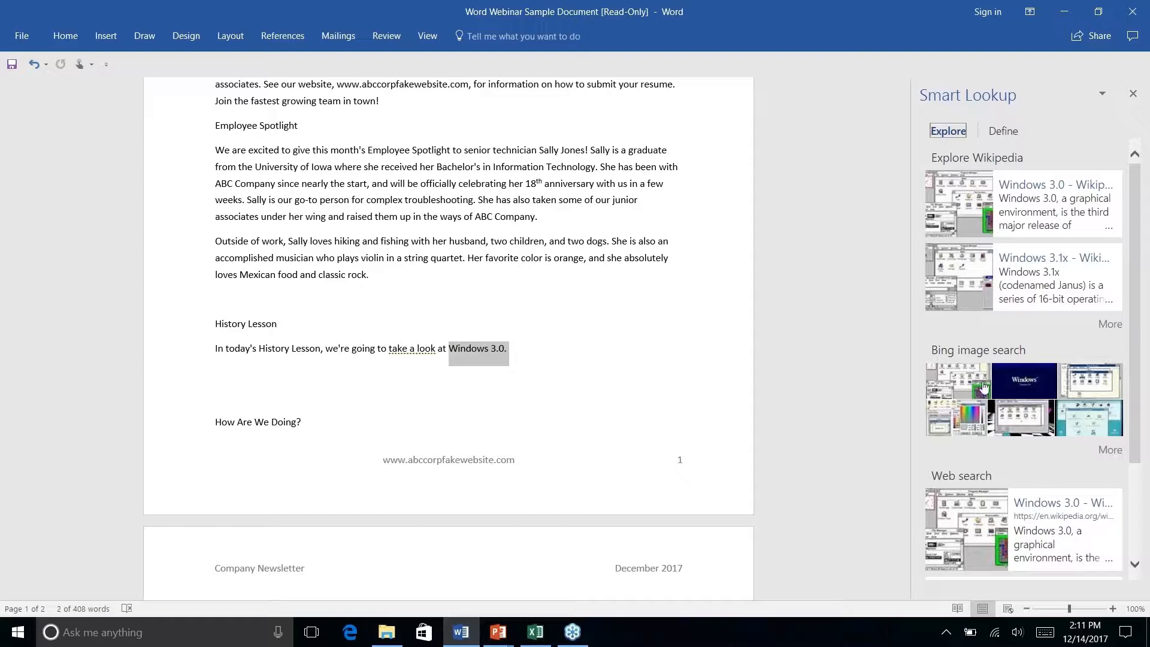
scroll(997, 476, "down", 3)
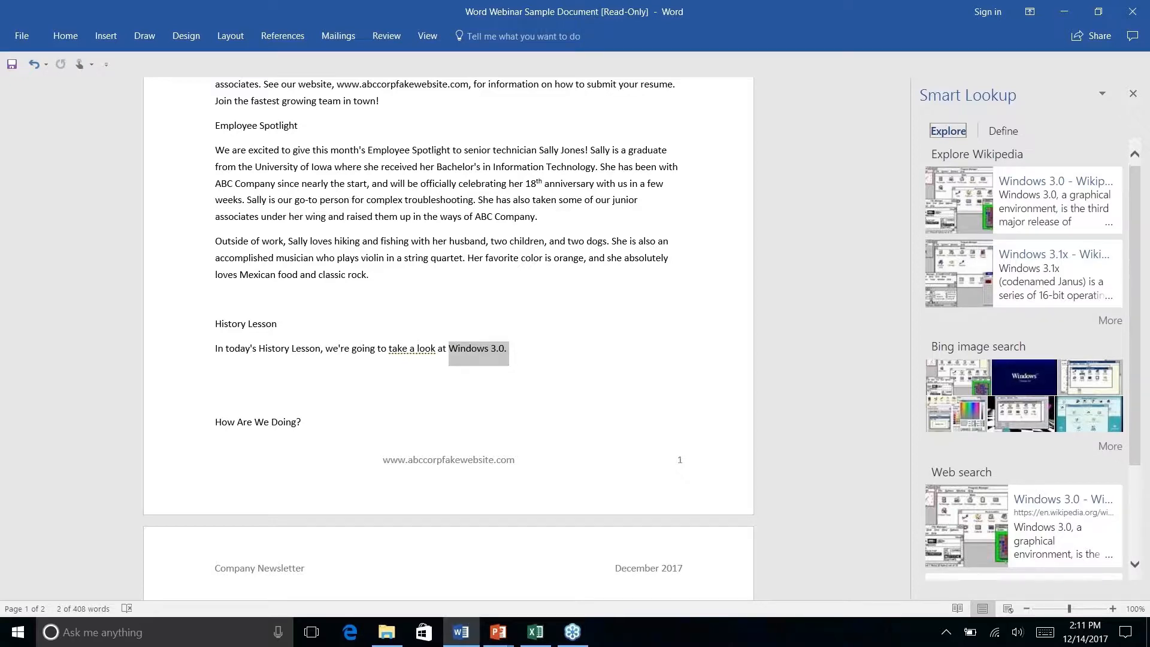
scroll(1024, 360, "up", 3)
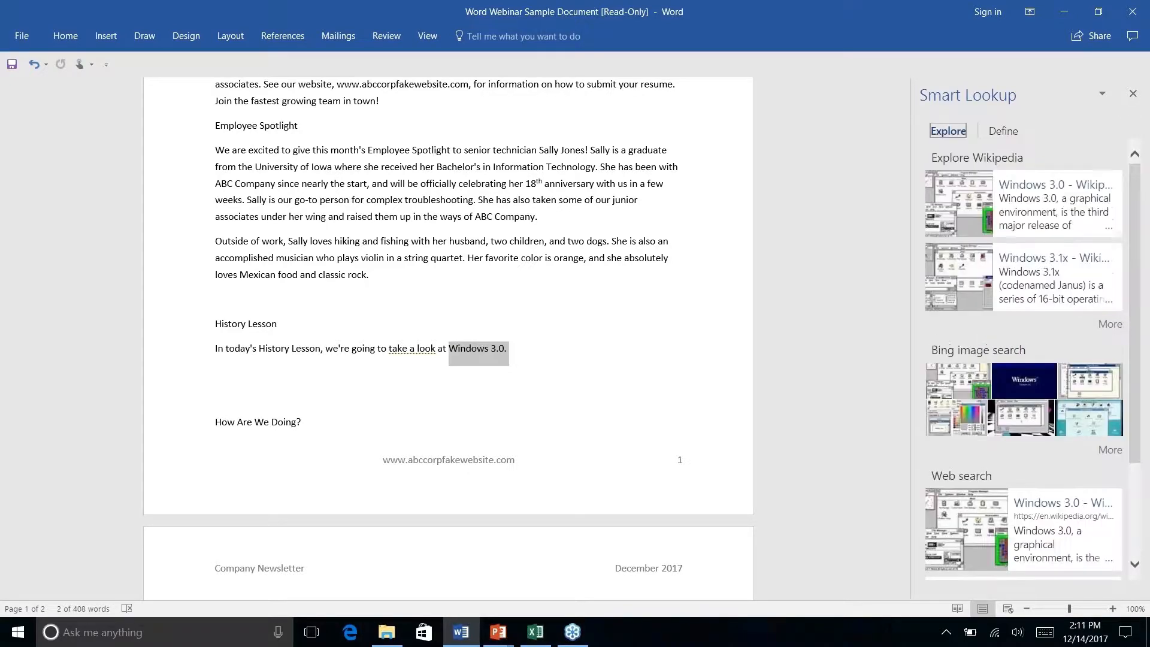
Step: Open the Wikipedia article on Windows 3.0 from the lookup results, close it, and dismiss Smart Lookup
left_click(1043, 188)
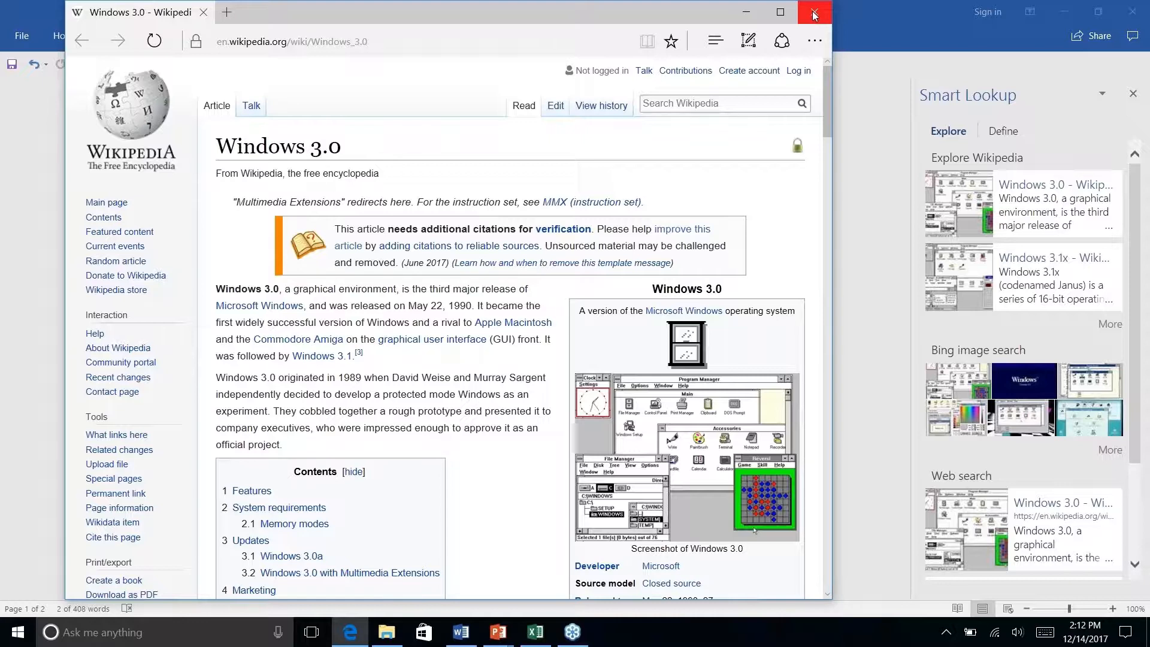
left_click(813, 12)
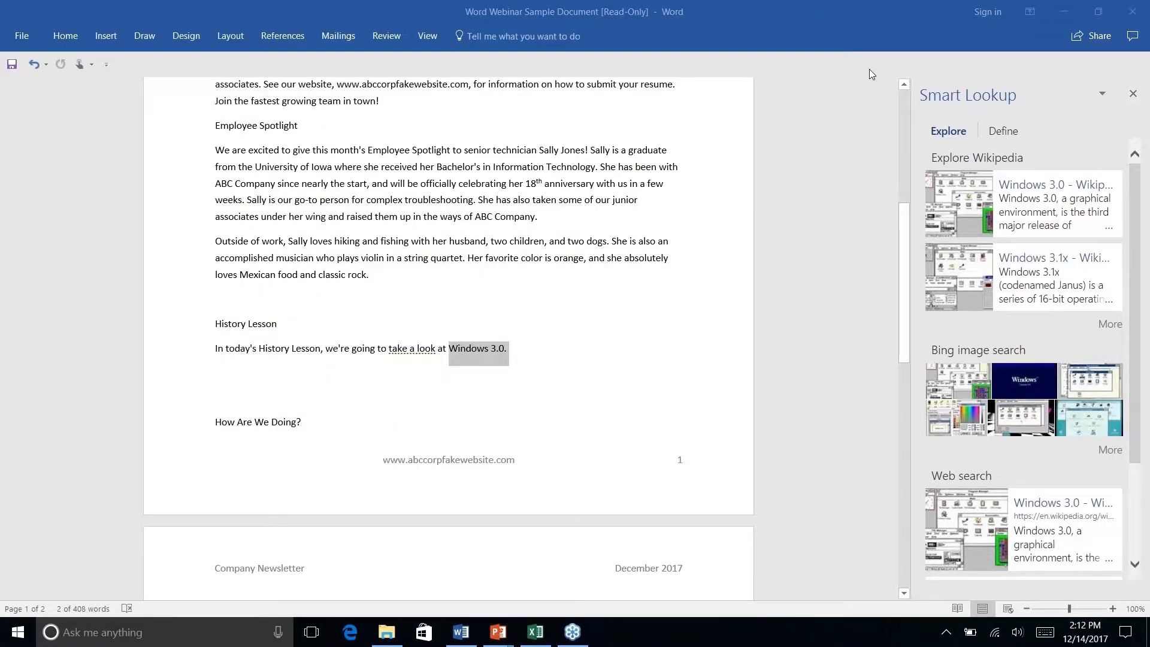
left_click(517, 350)
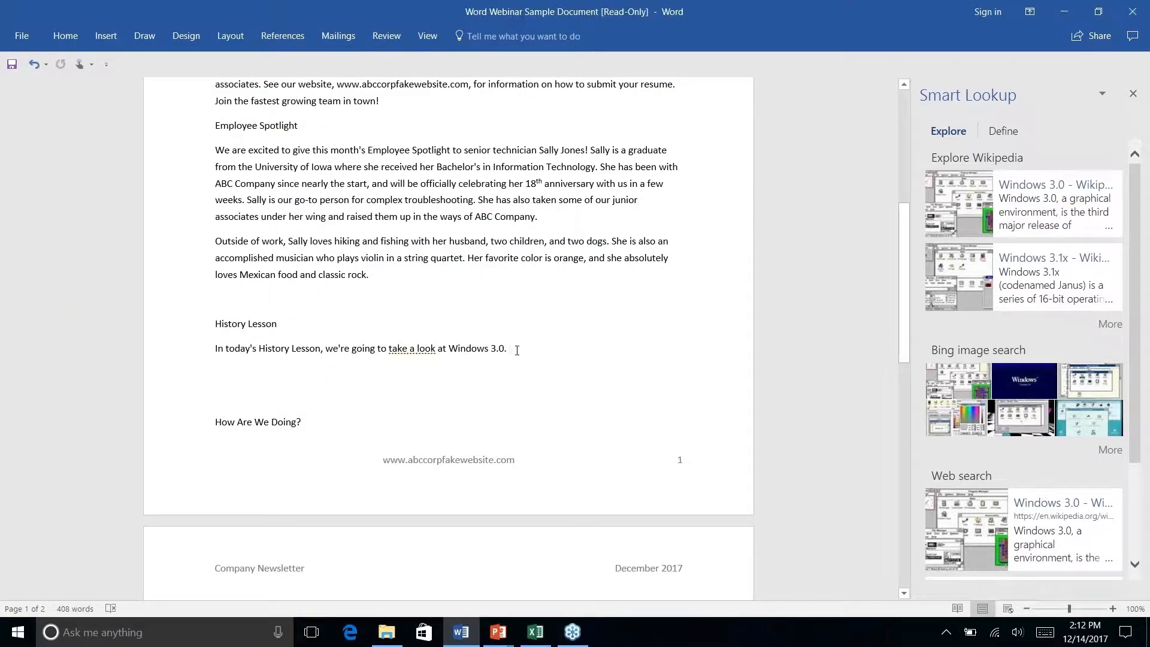
left_click(1133, 93)
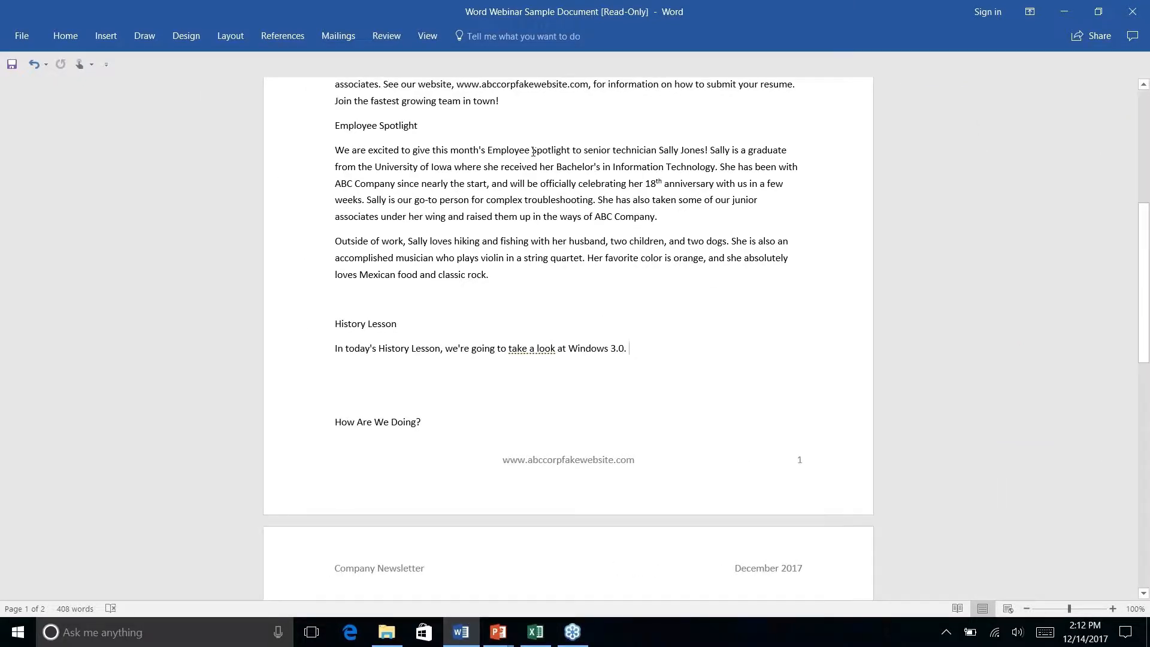
Step: Display the available citation styles without changing the style, and search Researcher for "windows 3.0"
left_click(286, 37)
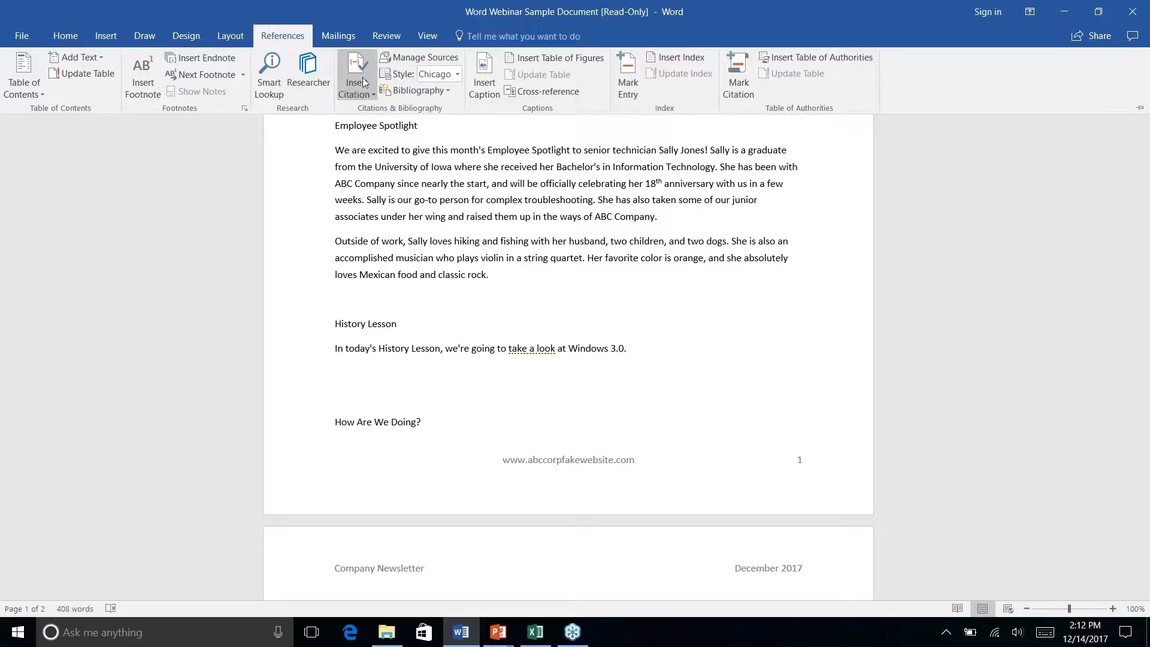
left_click(458, 75)
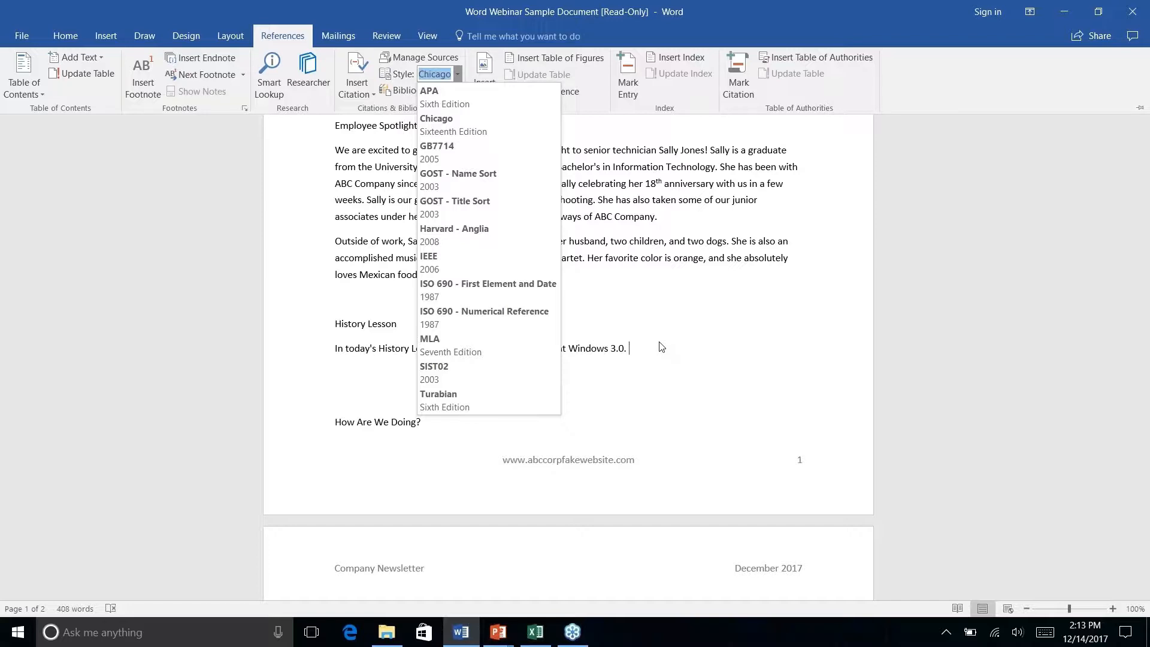
left_click(315, 82)
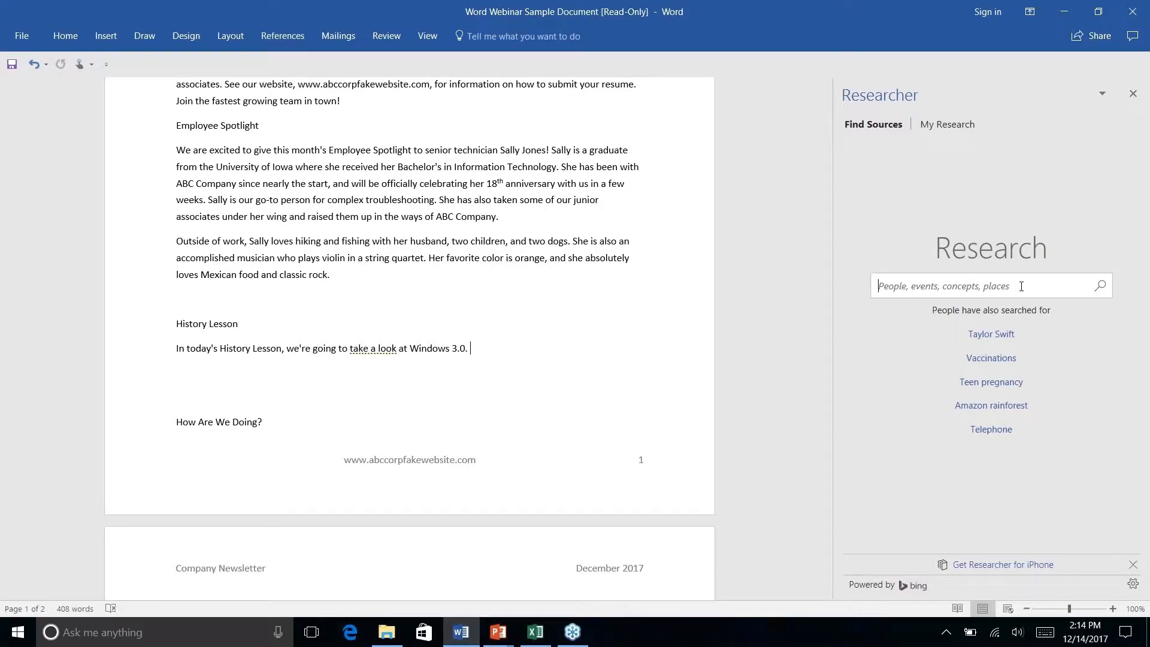
type("windo")
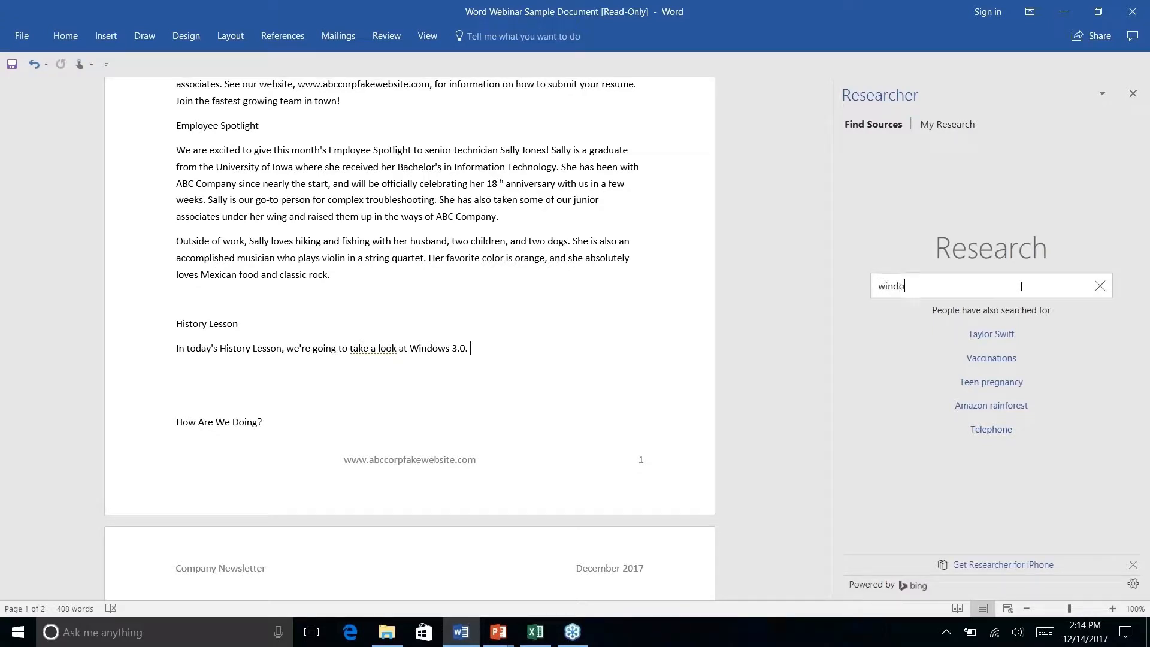
type("ws 3.0")
key("Return")
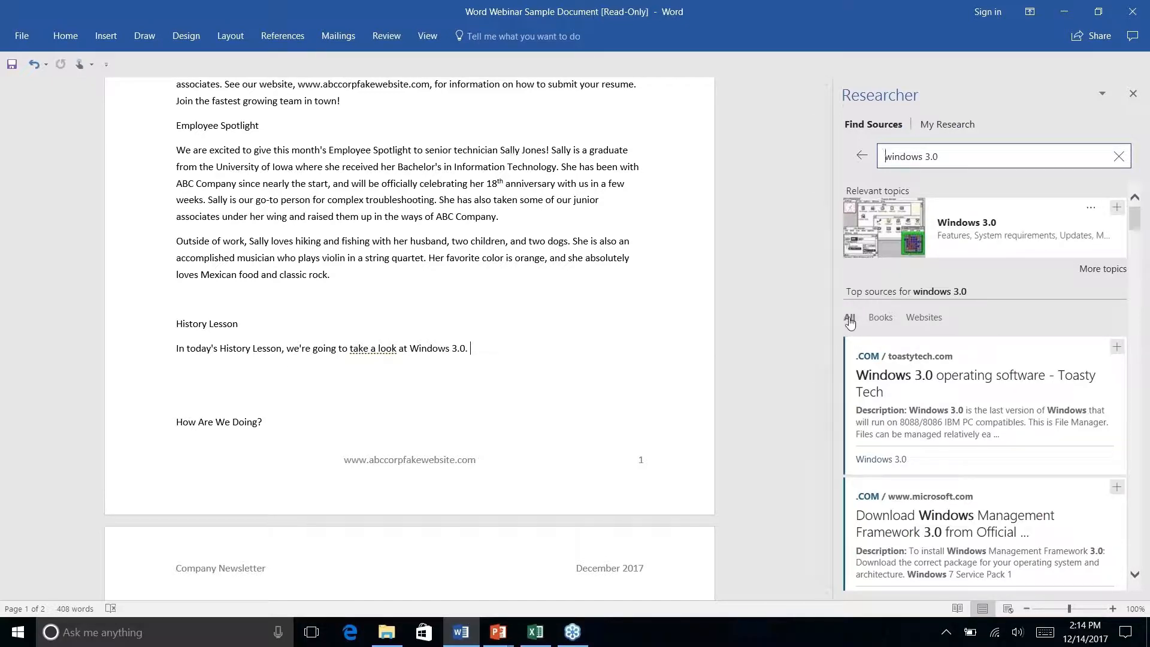
Step: Filter the Researcher sources for windows 3.0 to Books, switch back to All, and look through the listed sources
left_click(882, 321)
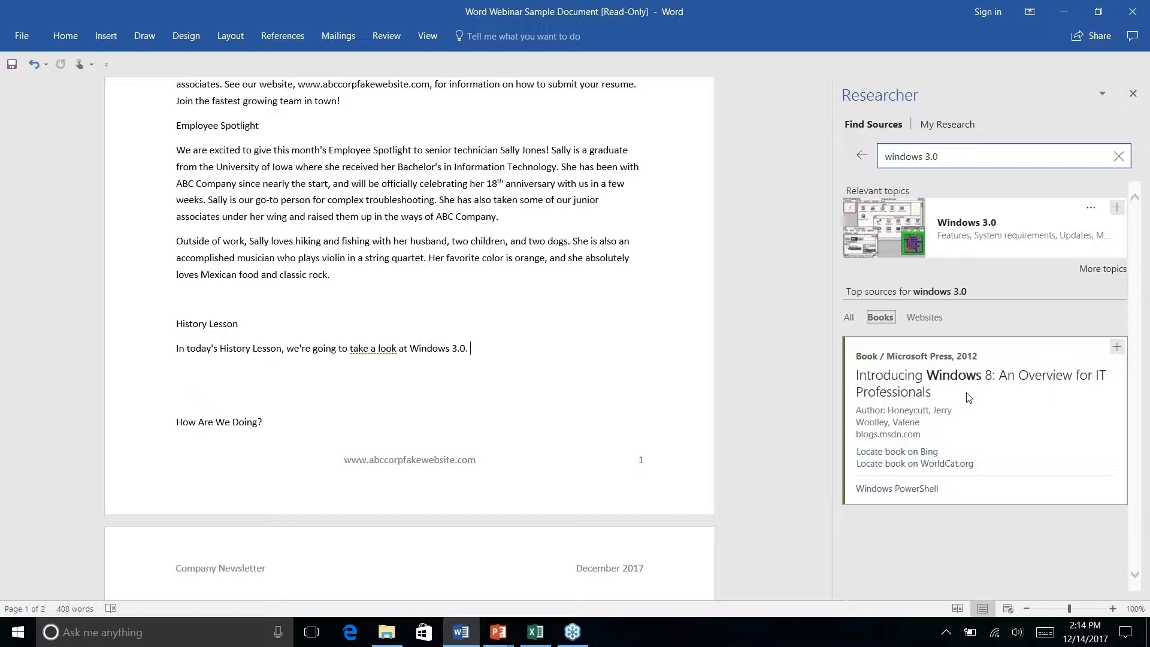
left_click(849, 320)
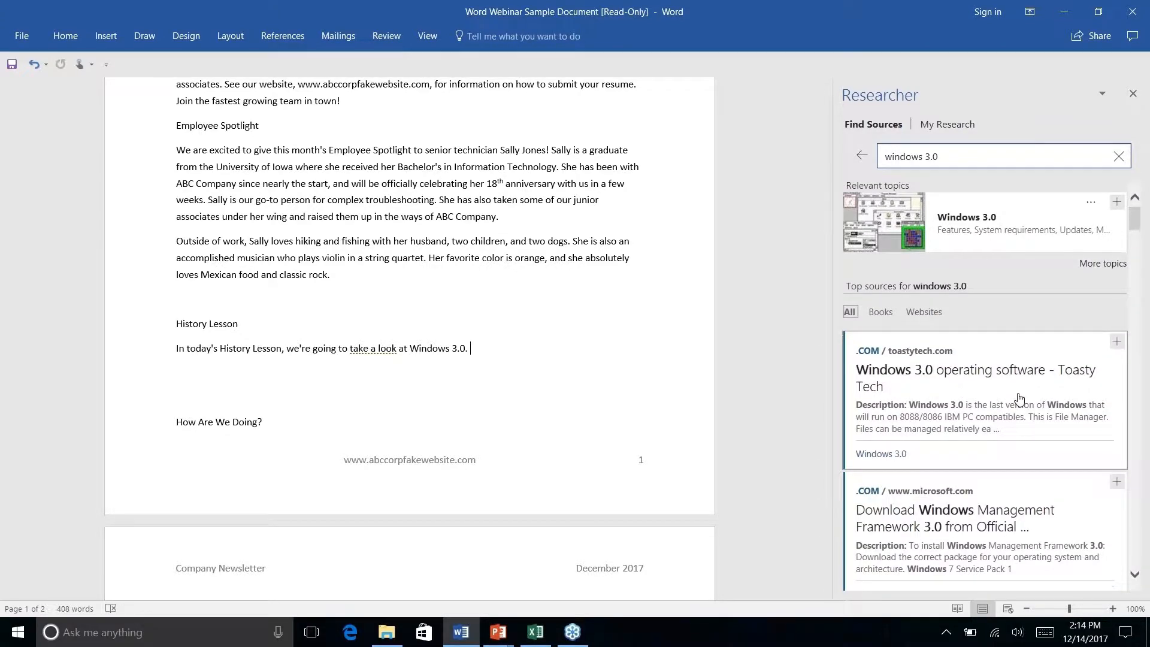
scroll(1019, 398, "down", 10)
scroll(1019, 398, "up", 8)
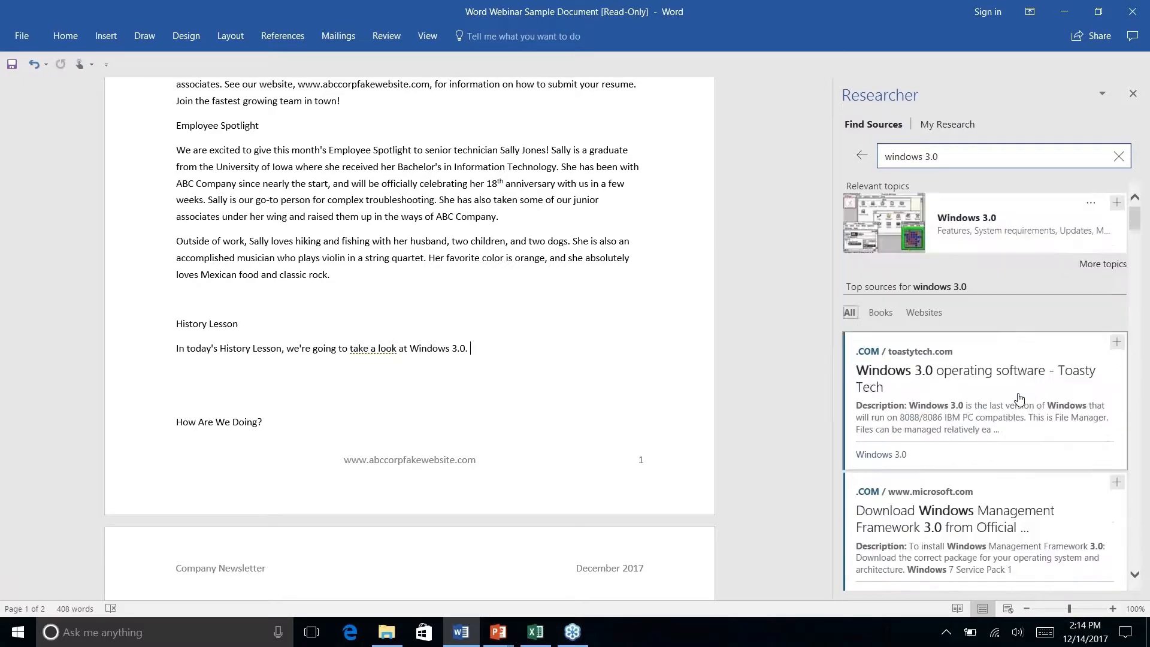
scroll(1020, 399, "down", 5)
scroll(1019, 398, "down", 10)
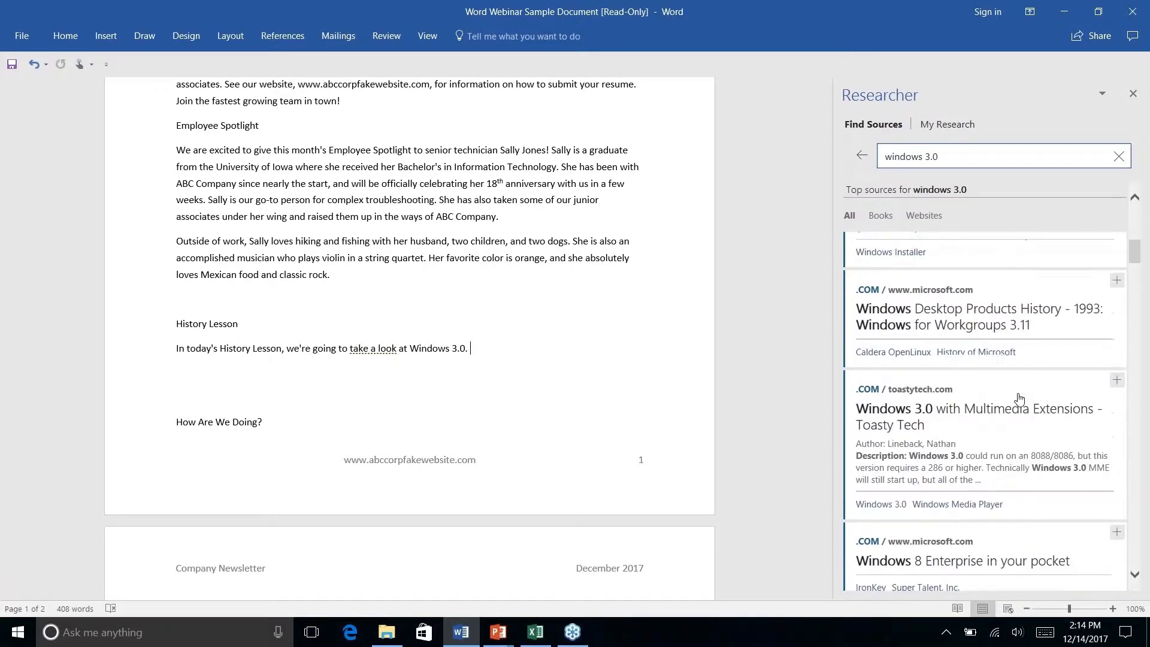
scroll(1019, 399, "down", 8)
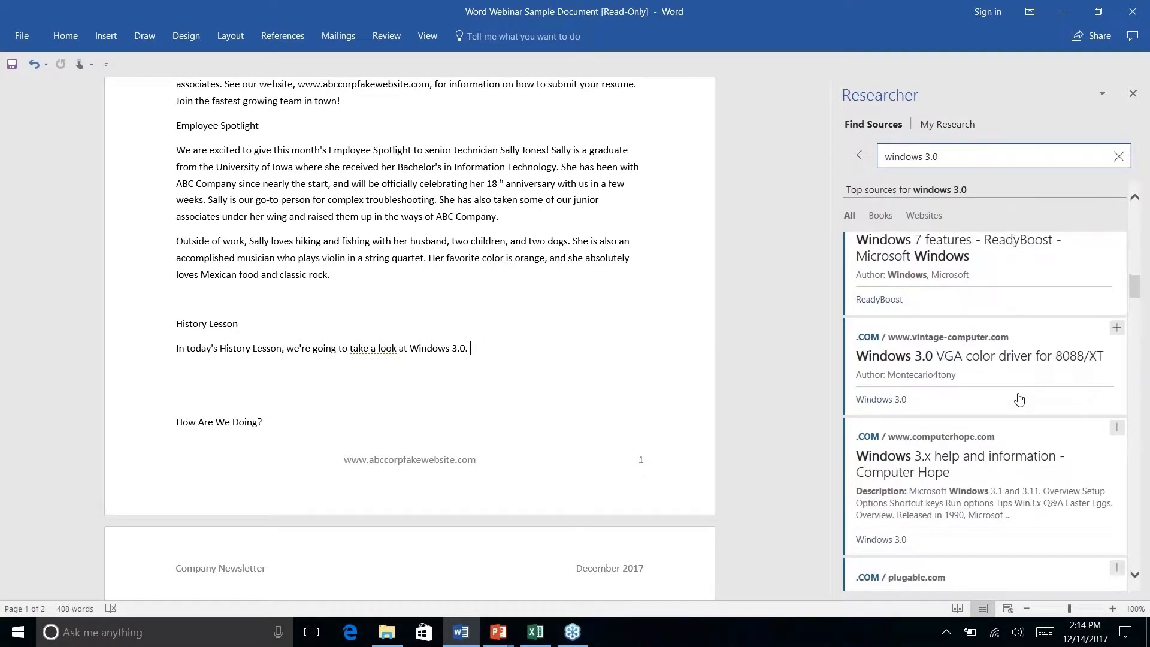
Step: Open the Toasty Tech source "Windows 3.0 operating software" from the Researcher results, then return to the source list
scroll(1019, 398, "up", 6)
scroll(1019, 398, "up", 8)
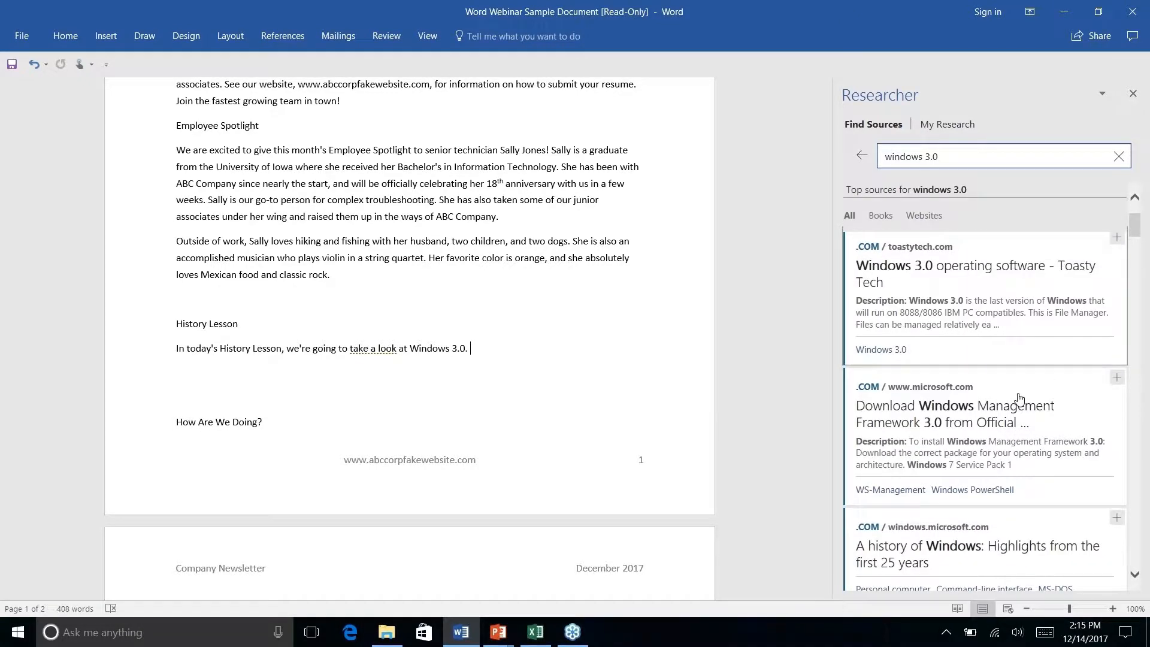
scroll(1019, 399, "up", 3)
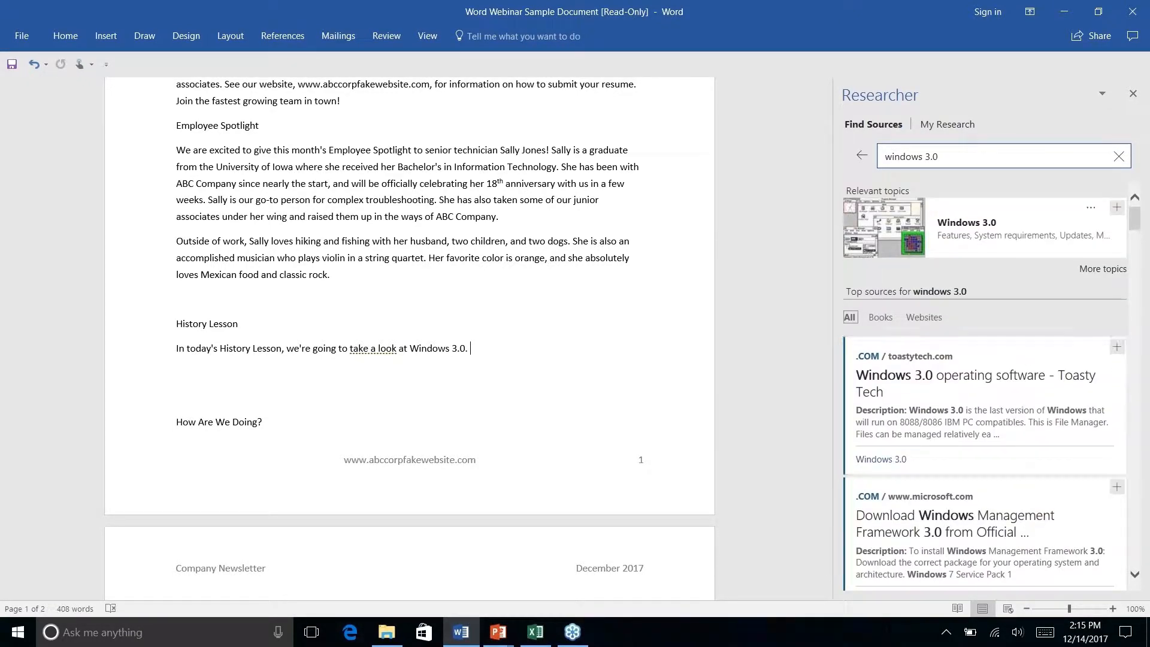
left_click(999, 388)
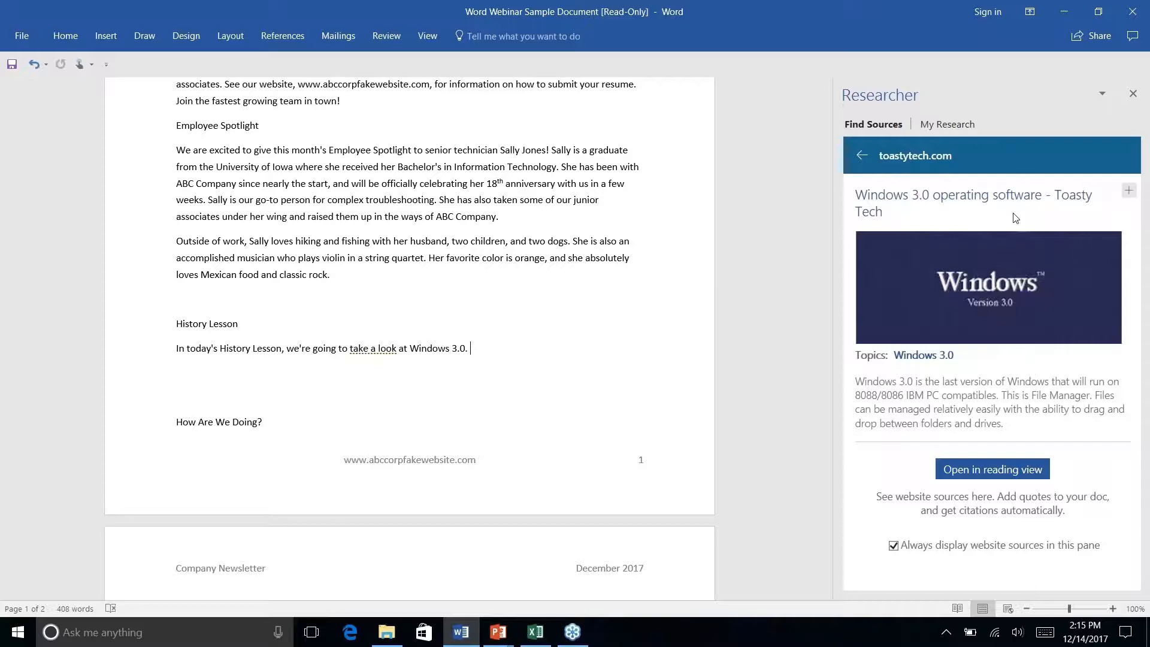
left_click(859, 157)
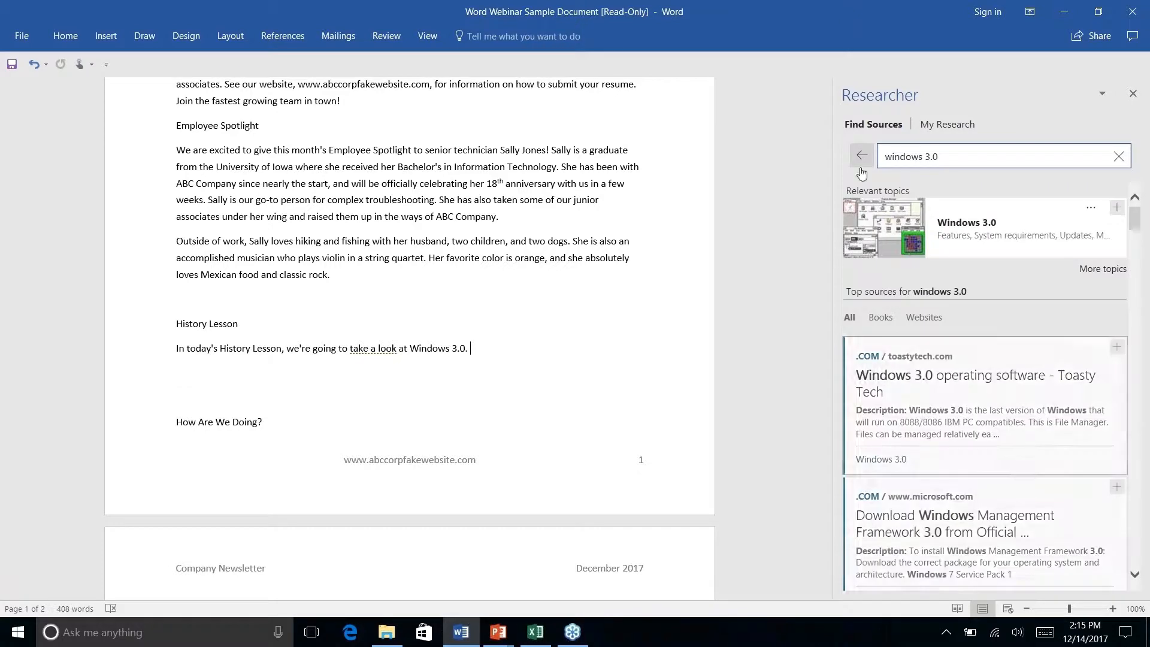
Step: Search Researcher for "windows 3.0 history"
left_click(983, 157)
type("h")
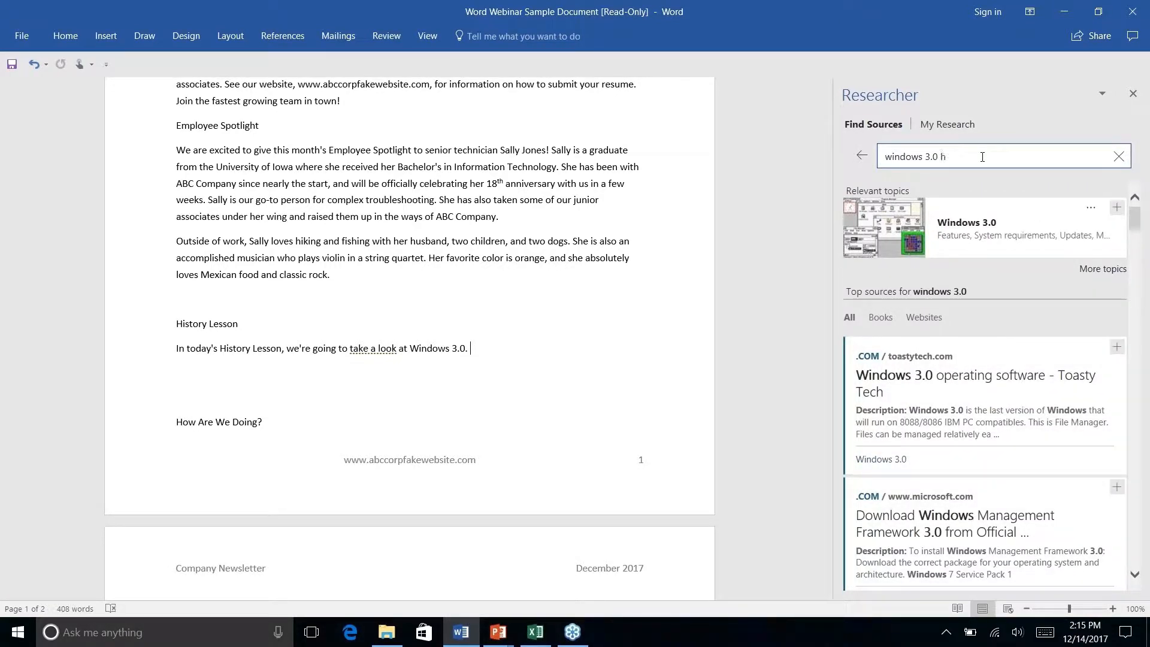
type("istory")
key("Return")
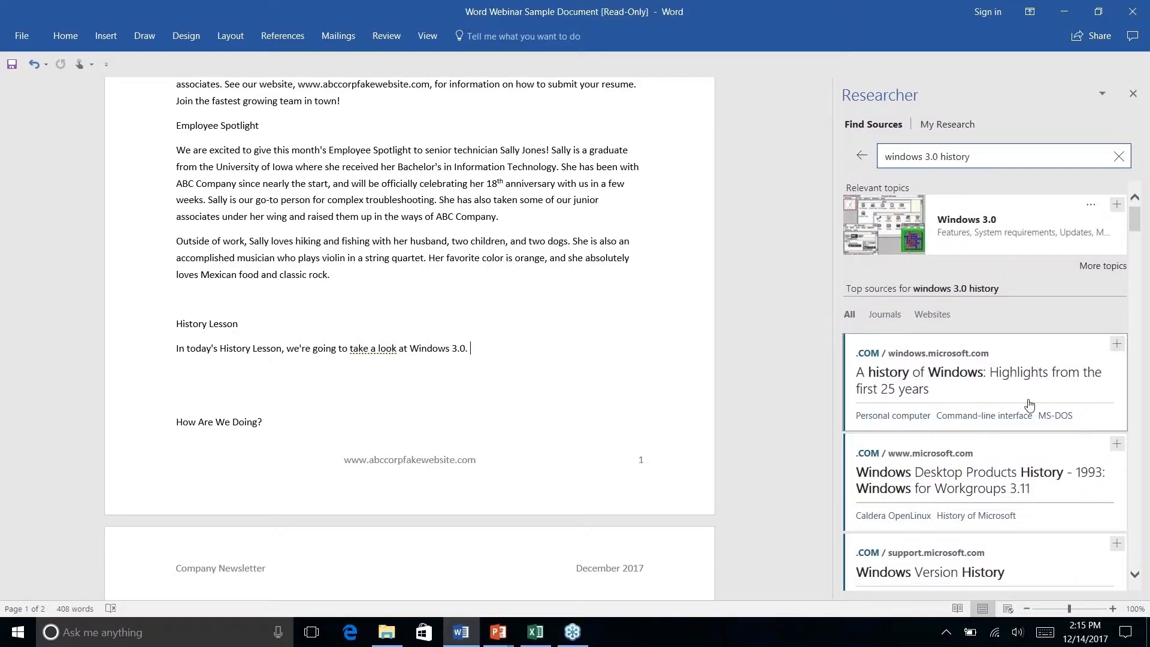
Step: Open the ITProPortal source "Microsoft Windows 3.0 Is 20 Years Old Today!!!" and go back to the "windows 3.0" results
scroll(1030, 405, "down", 10)
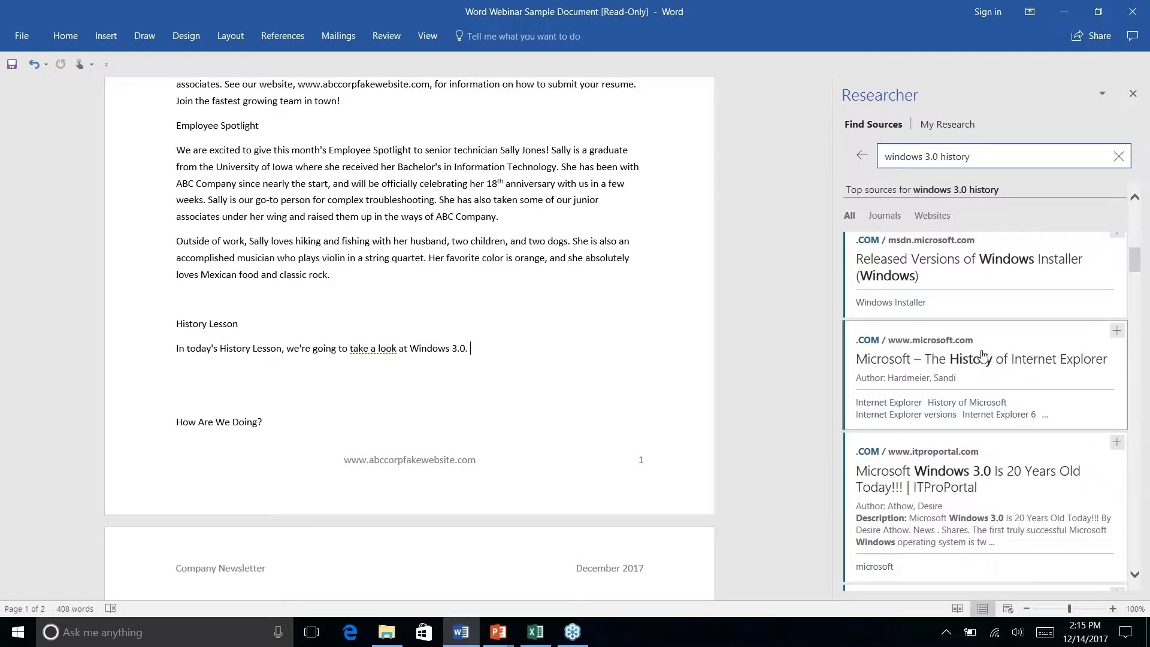
left_click(966, 480)
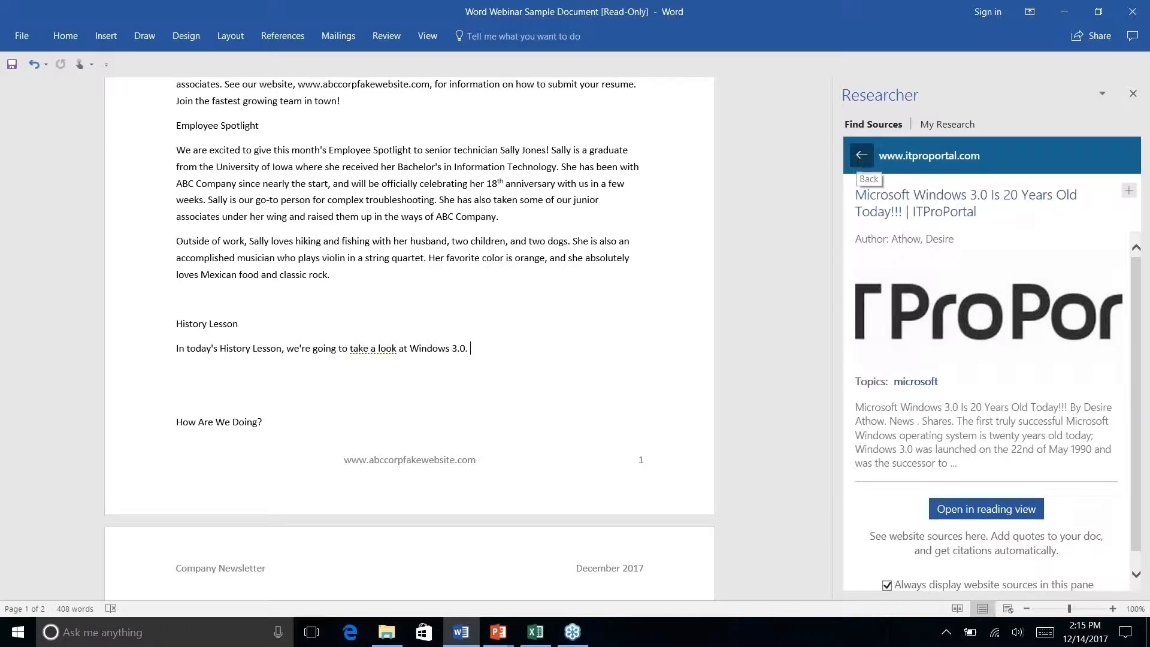
left_click(860, 157)
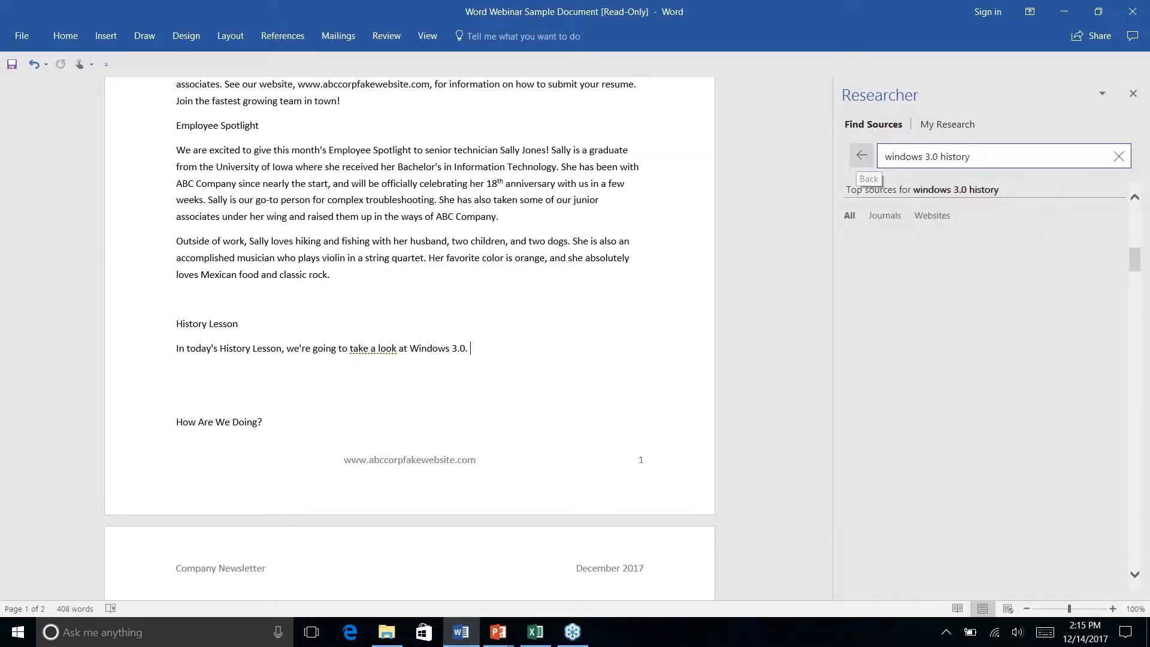
double_click(978, 160)
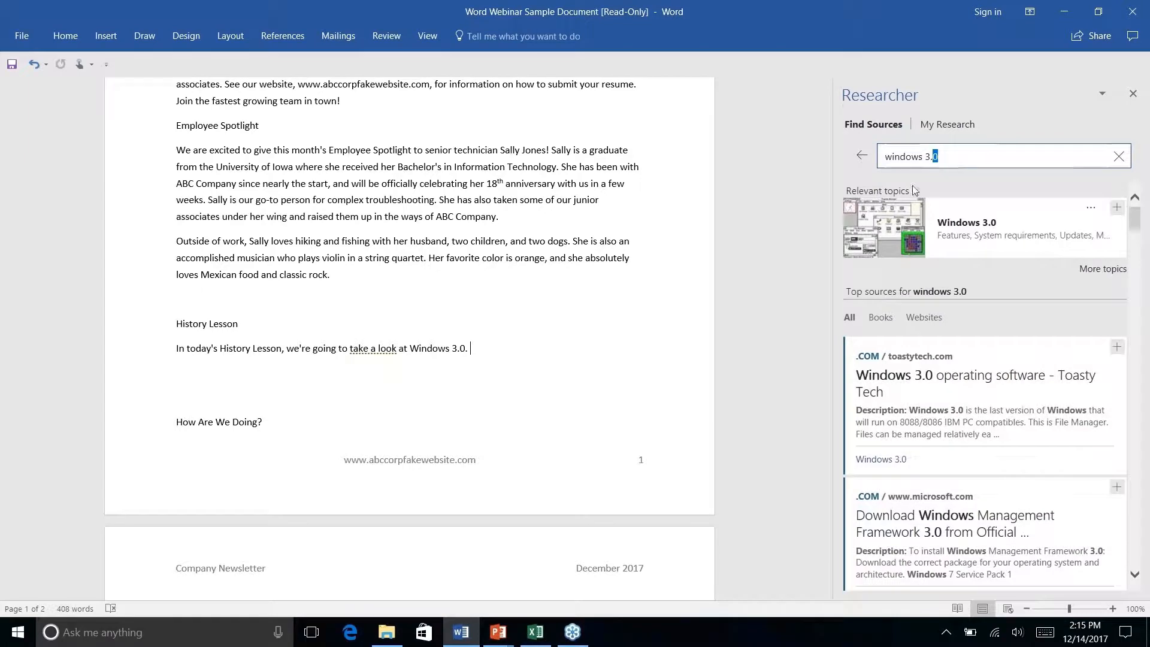
left_click(959, 163)
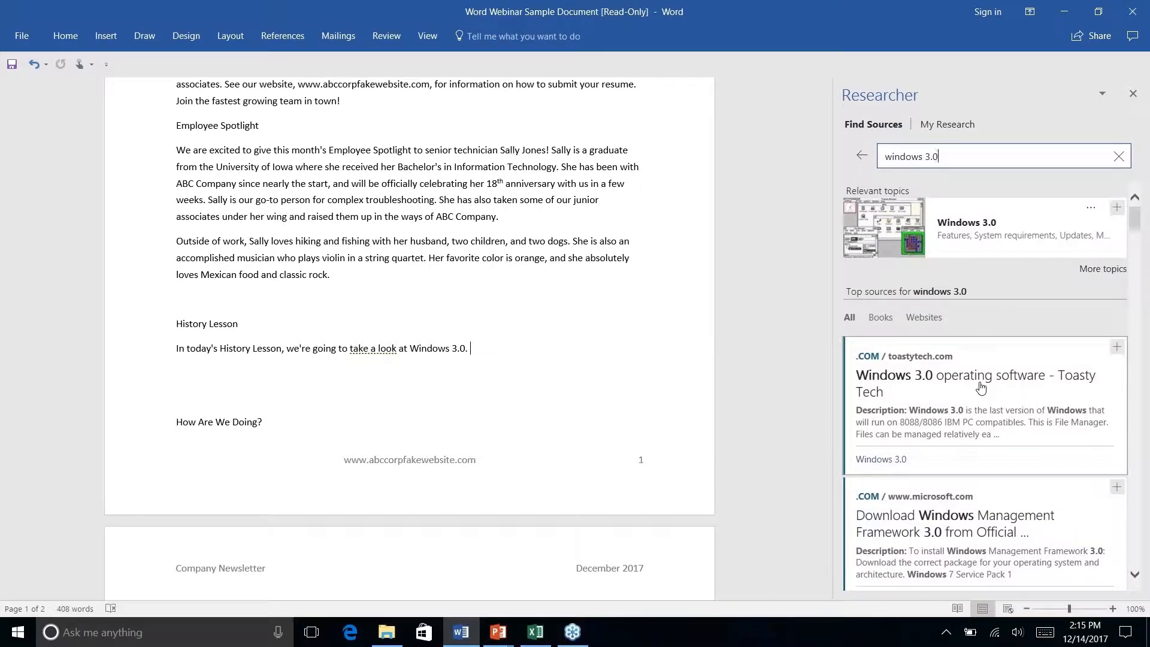
Step: Open the source "Windows 3.0 with Multimedia Extensions" and insert its description text below the History Lesson introduction
scroll(980, 388, "down", 4)
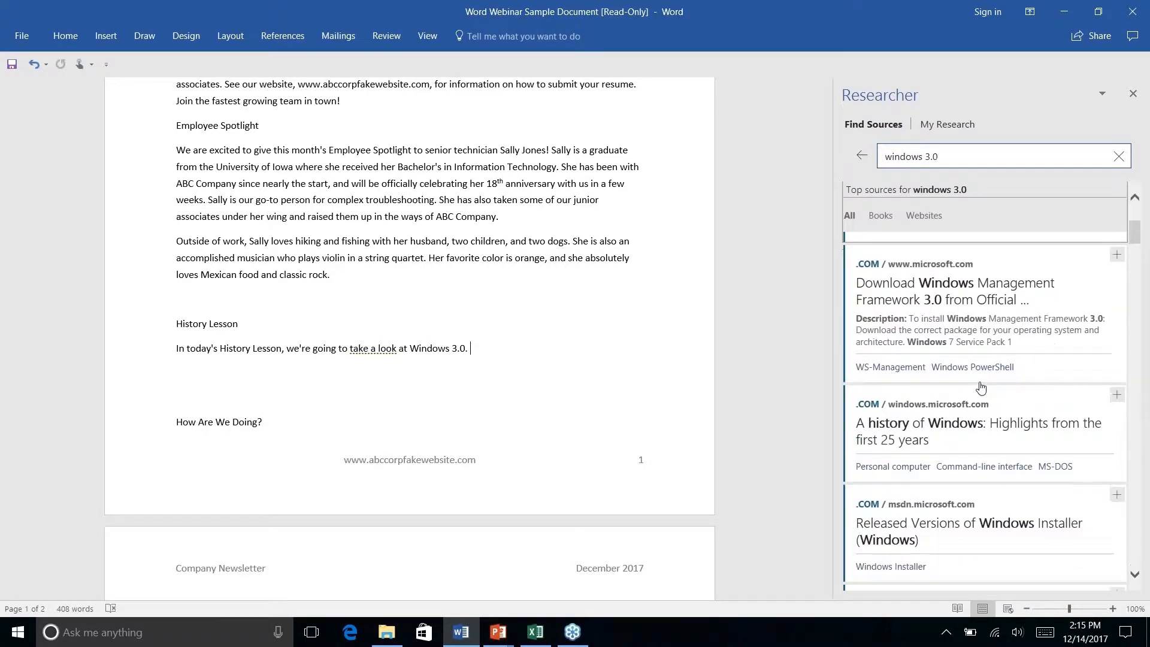
scroll(980, 389, "down", 7)
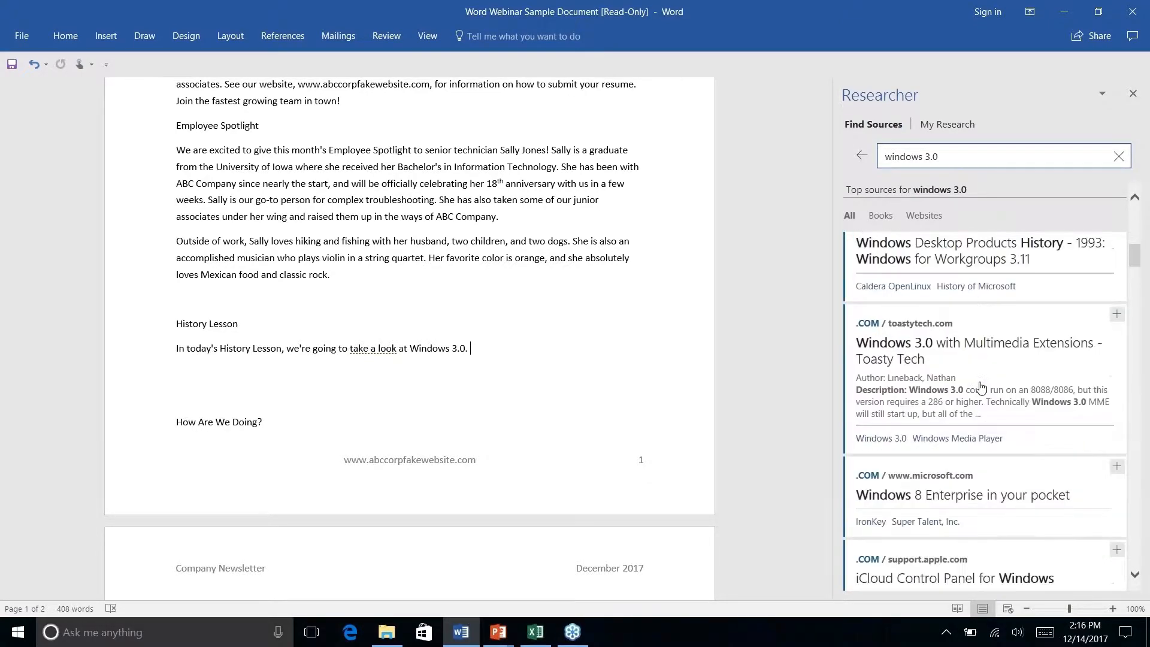
left_click(977, 319)
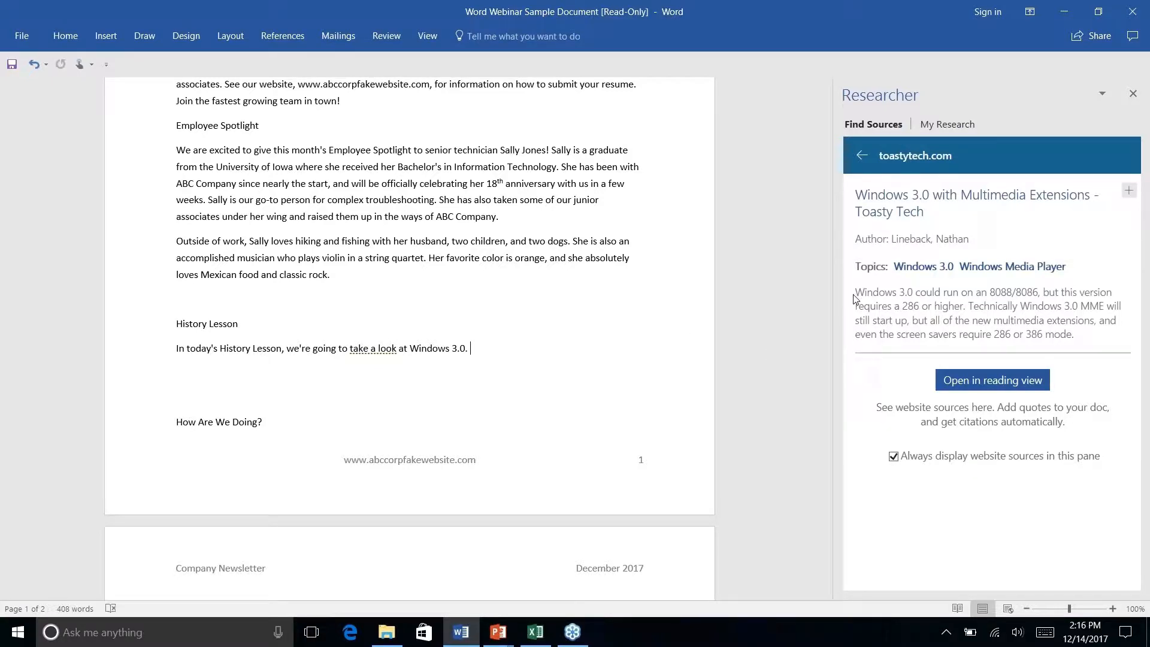
left_click_drag(862, 294, 1102, 340)
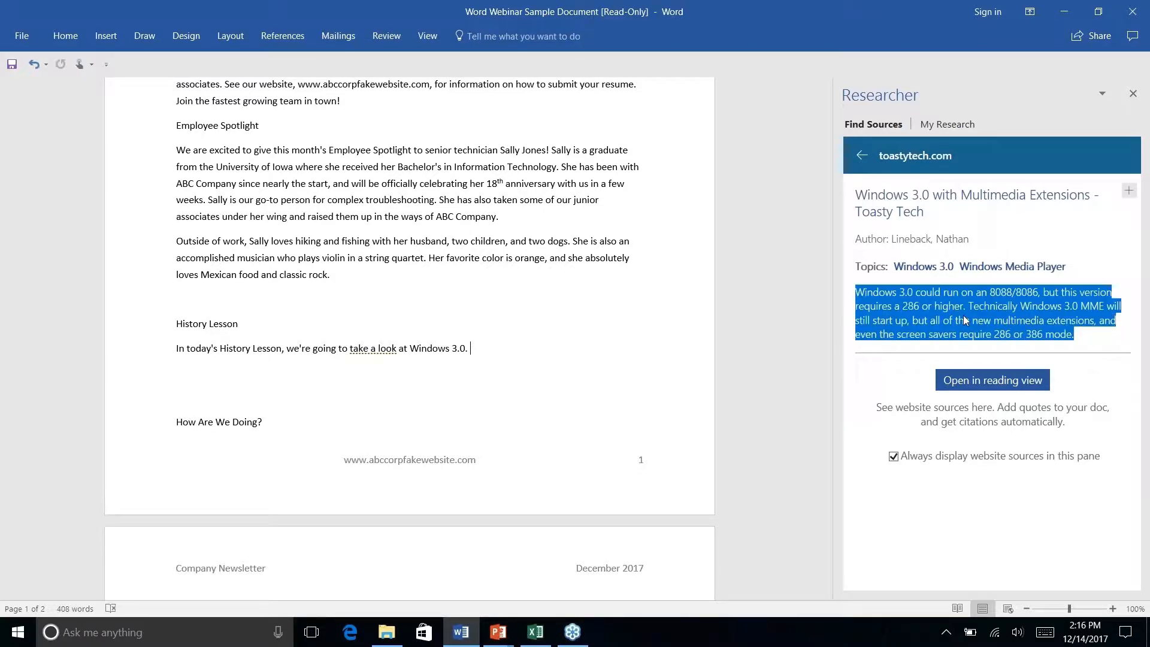
left_click_drag(966, 321, 572, 386)
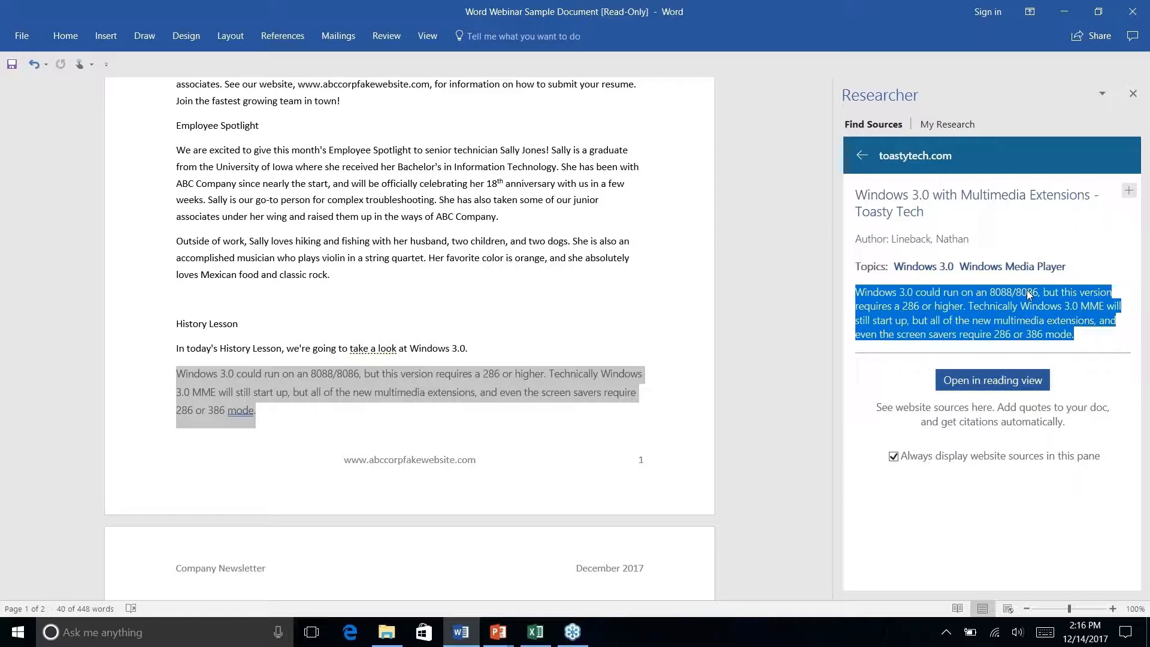
Step: Open the Multimedia Extensions source in reading view and look through the article's text and pictures
left_click(975, 386)
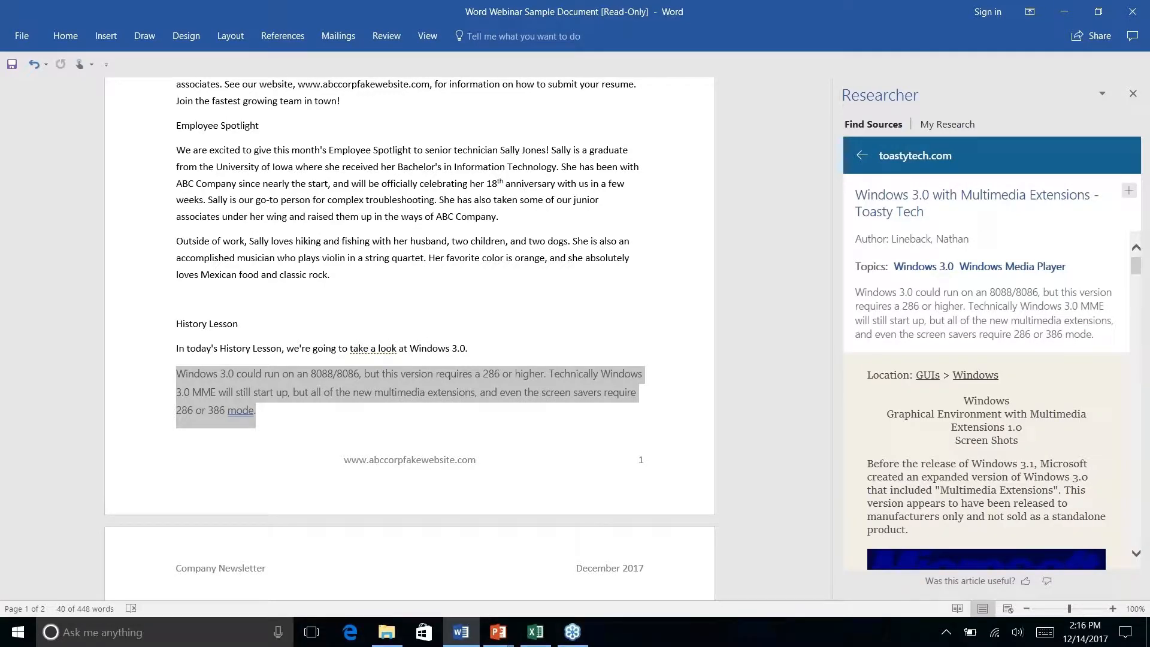
scroll(1053, 297, "down", 10)
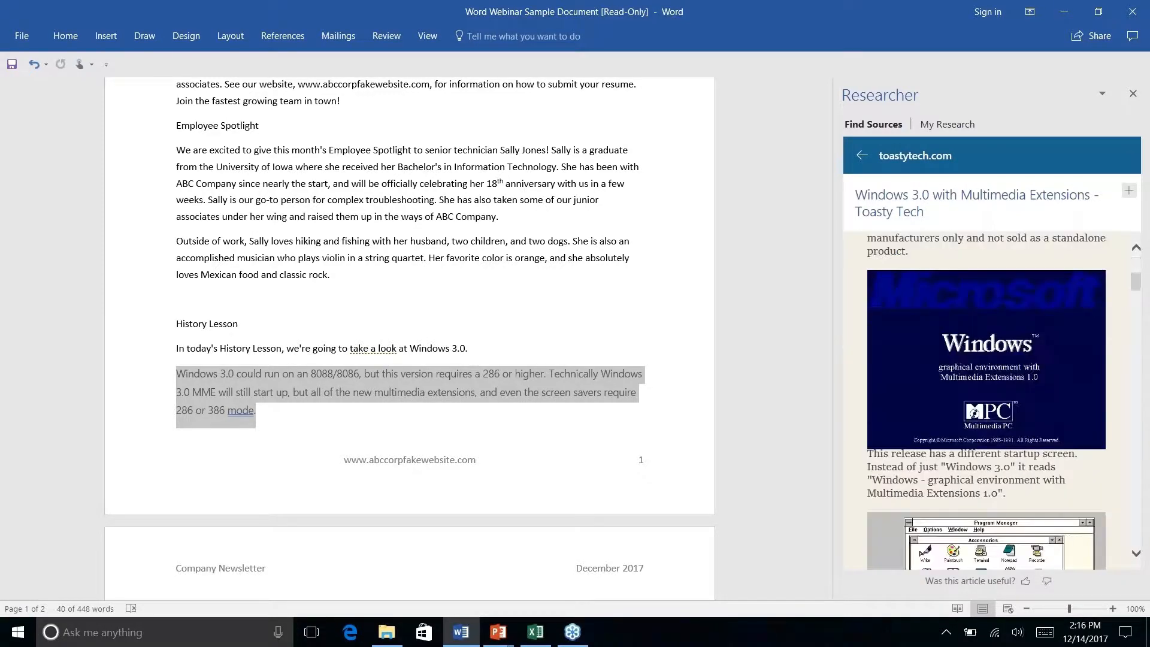
scroll(986, 400, "down", 4)
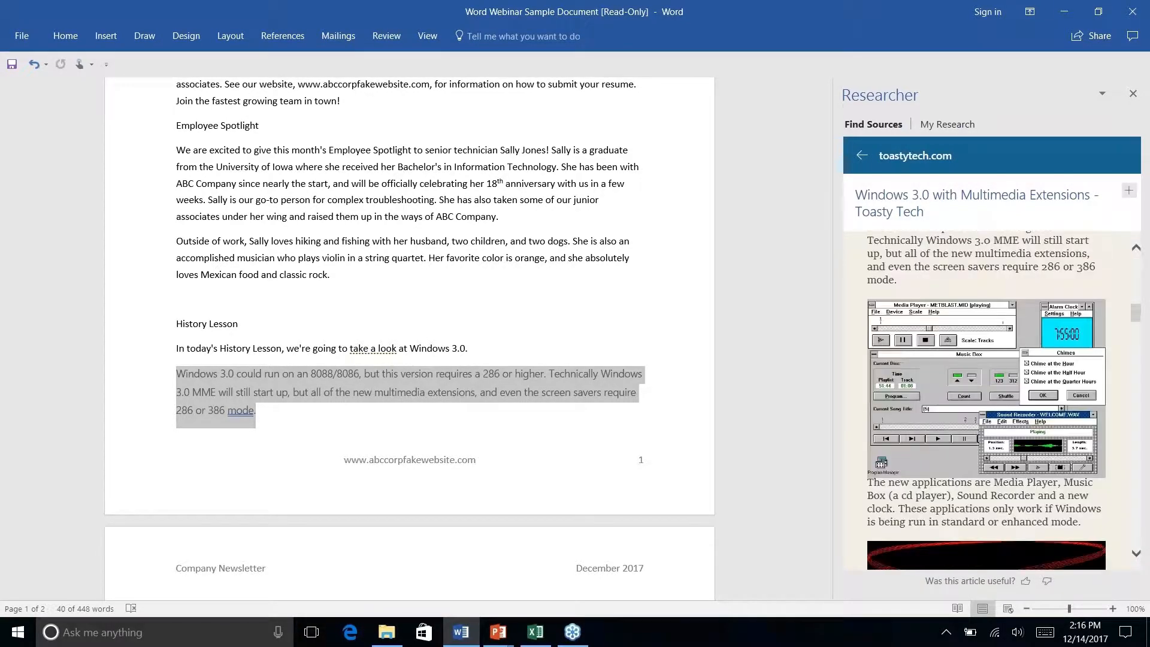
scroll(987, 400, "up", 9)
scroll(998, 376, "down", 8)
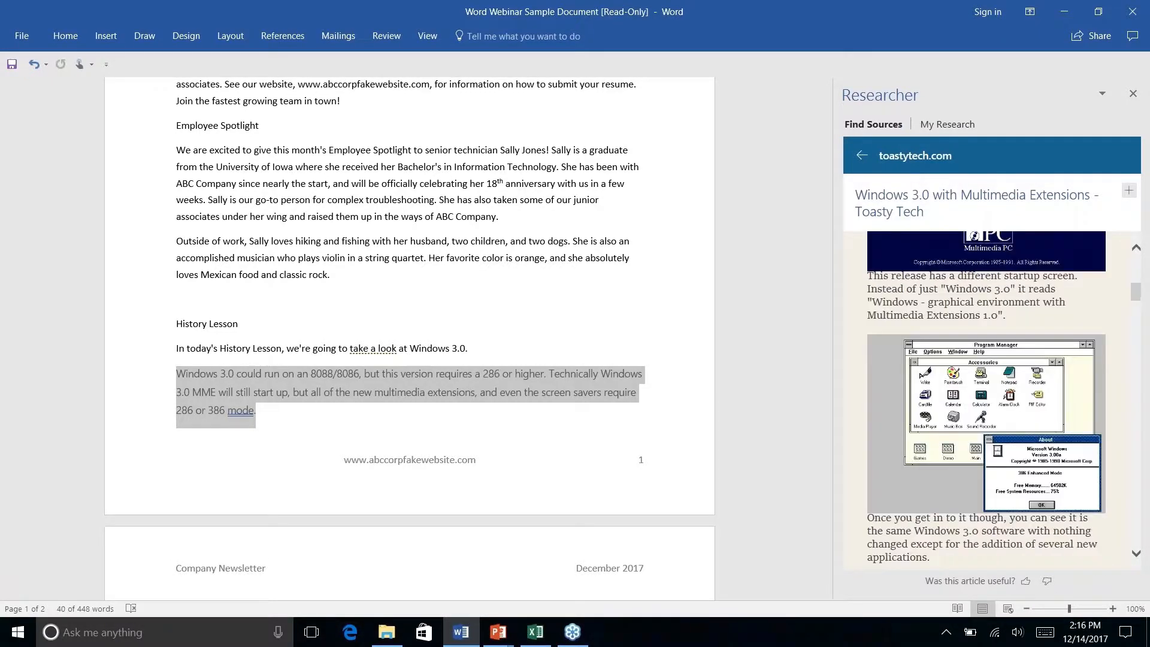
scroll(997, 376, "up", 3)
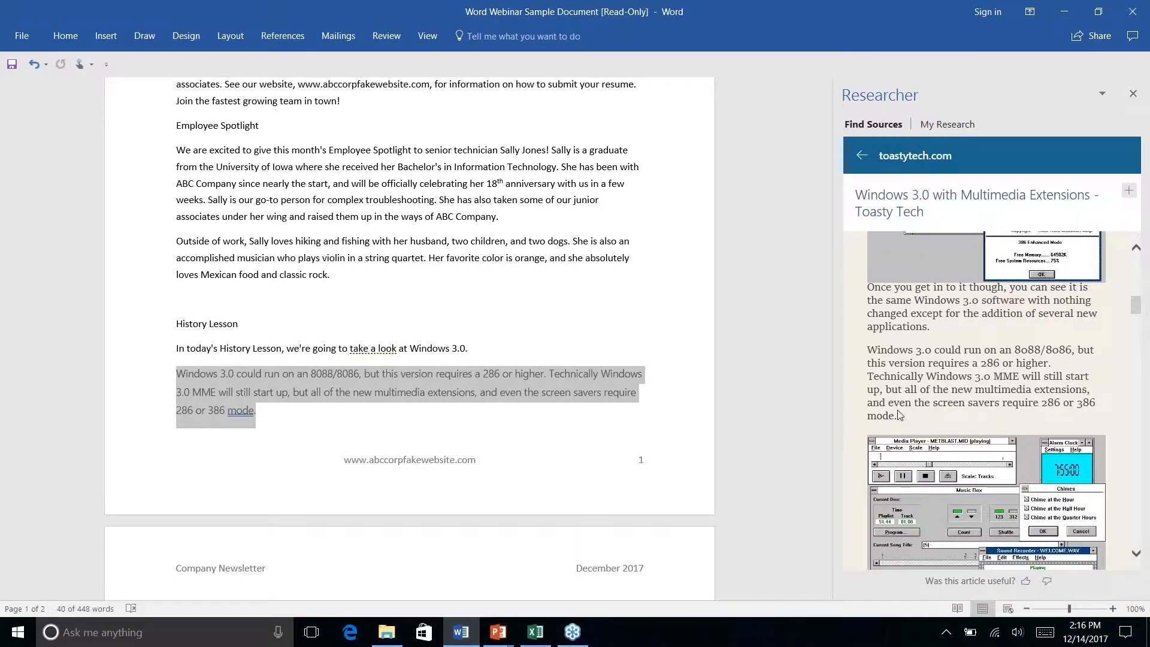
scroll(903, 358, "up", 1)
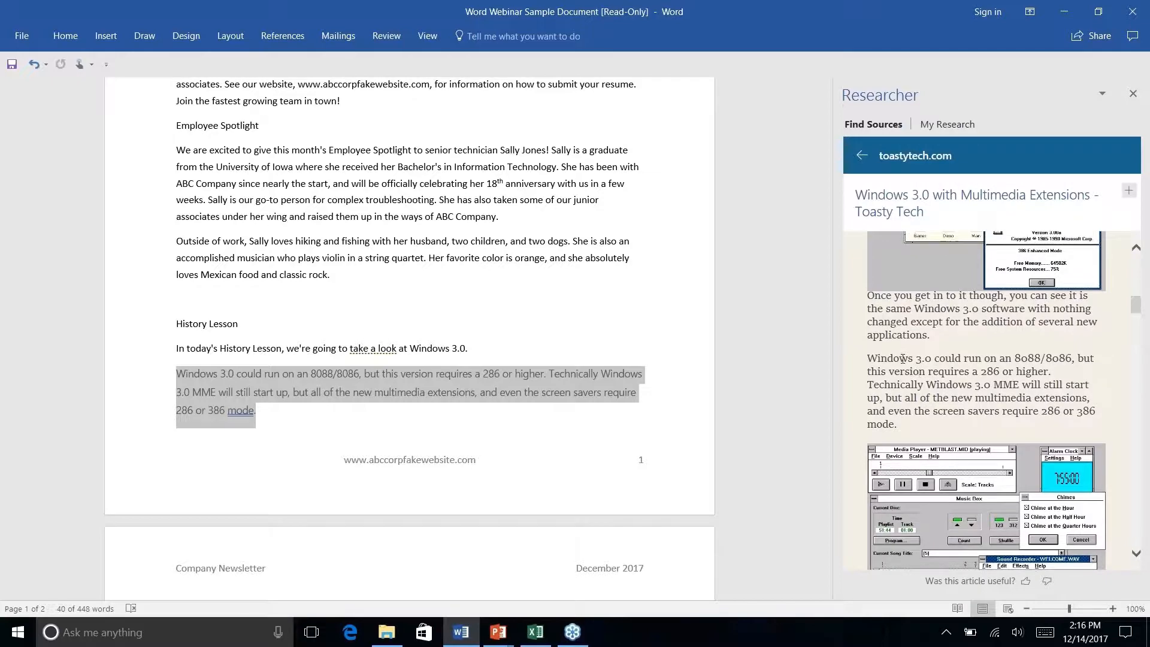
Step: Select the article paragraph about running on an 8088/8086 without adding it, and examine the sections on new applications and screen savers
left_click_drag(870, 358, 968, 424)
scroll(968, 424, "up", 2)
scroll(968, 424, "down", 6)
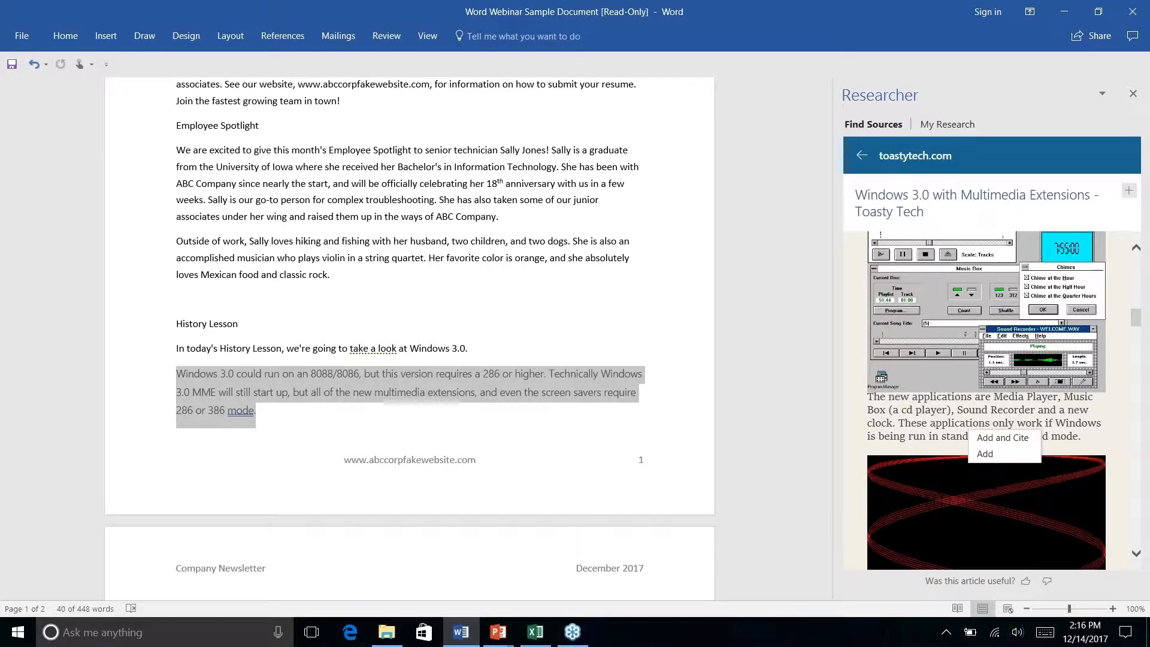
scroll(986, 400, "down", 3)
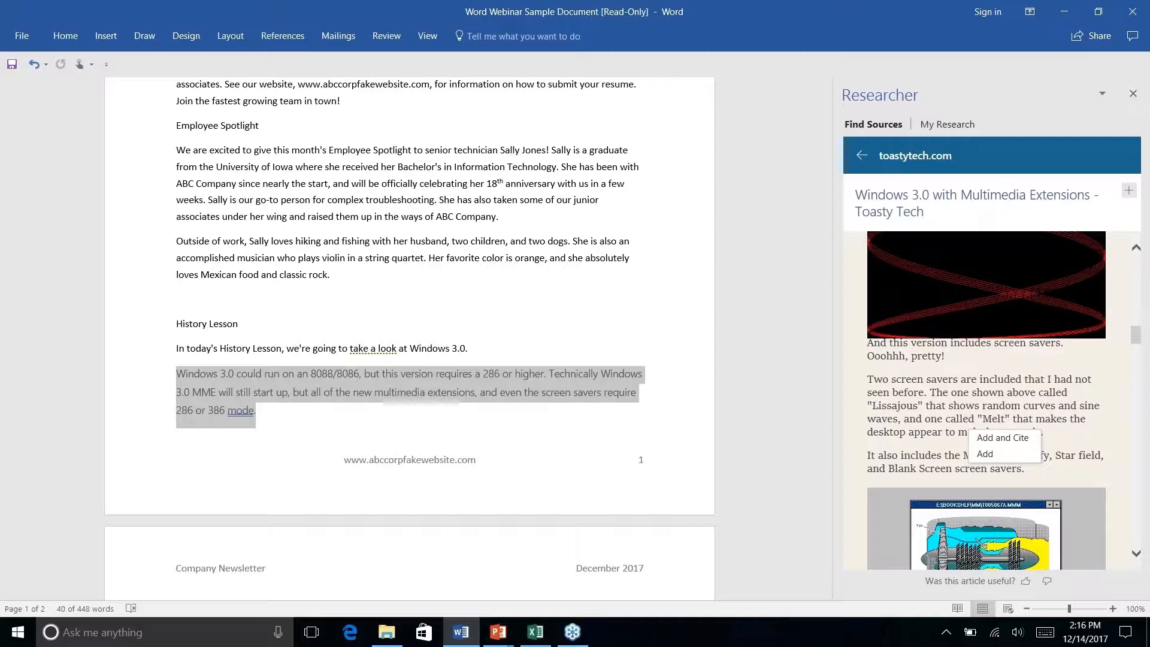
scroll(901, 386, "down", 5)
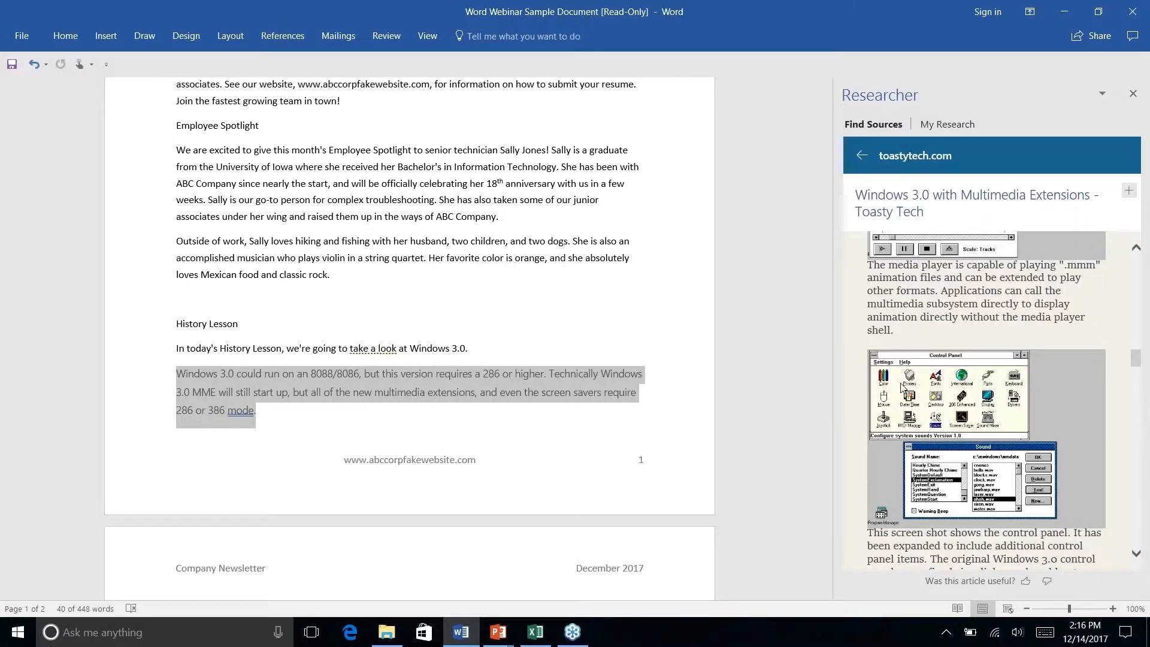
Step: Add the article's paragraph about the media player playing ".mmm" animation files to the History Lesson section with a citation
scroll(902, 386, "up", 1)
left_click_drag(867, 327, 924, 396)
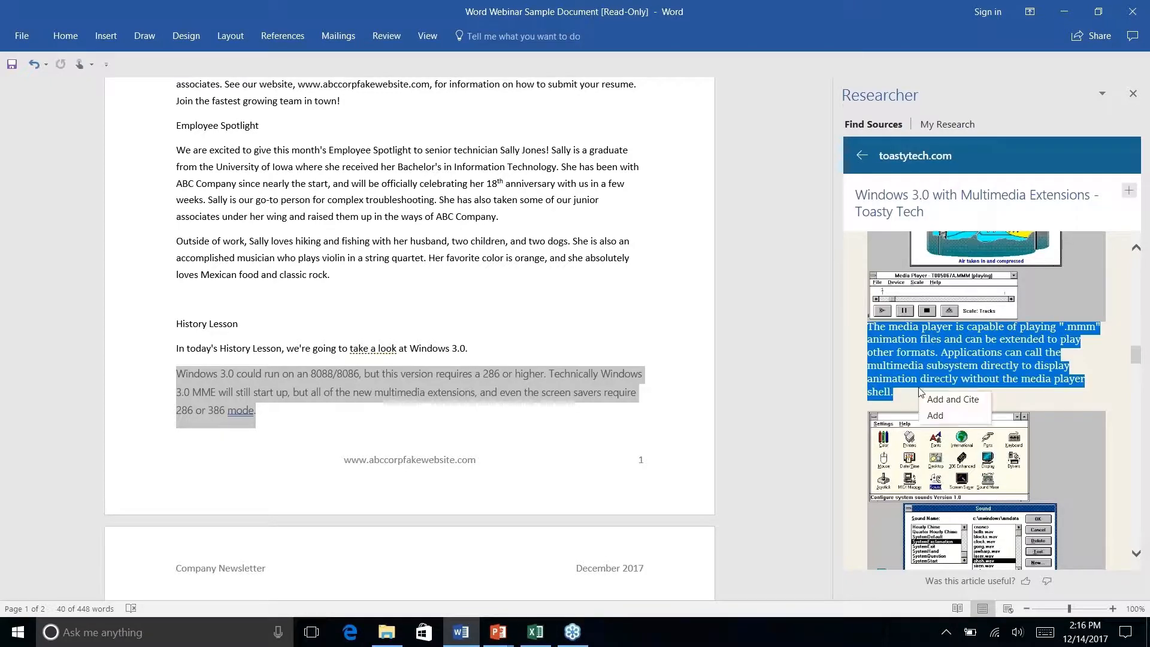
left_click(954, 400)
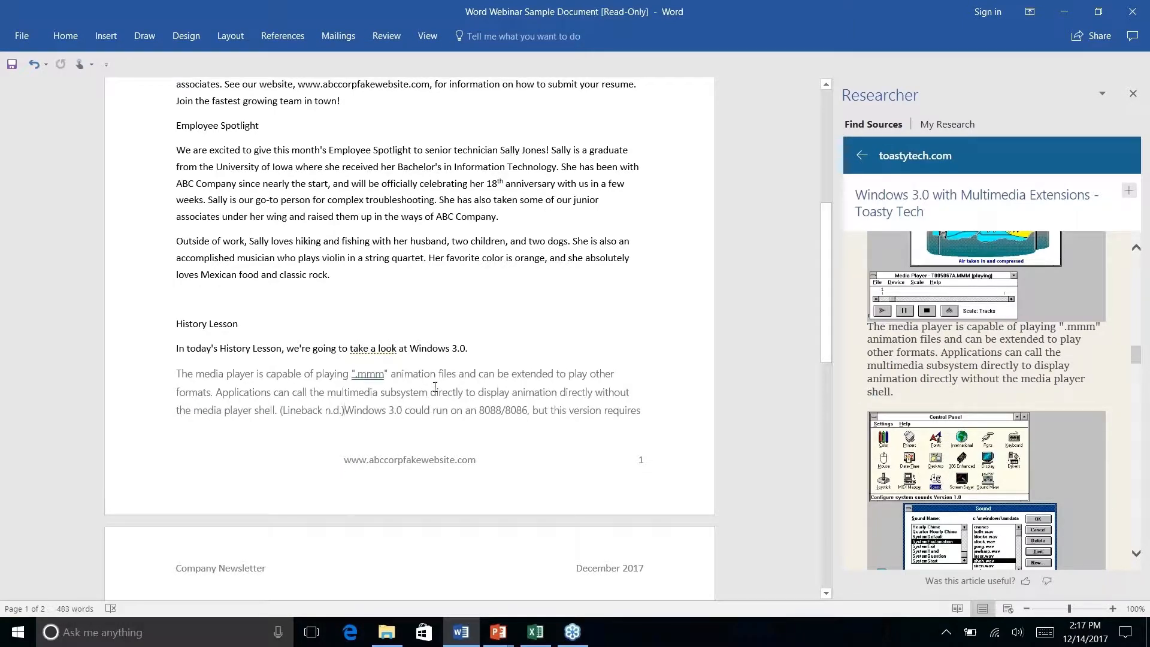
Step: Change the document's citation style to APA Sixth Edition
scroll(435, 387, "up", 1)
scroll(435, 387, "down", 4)
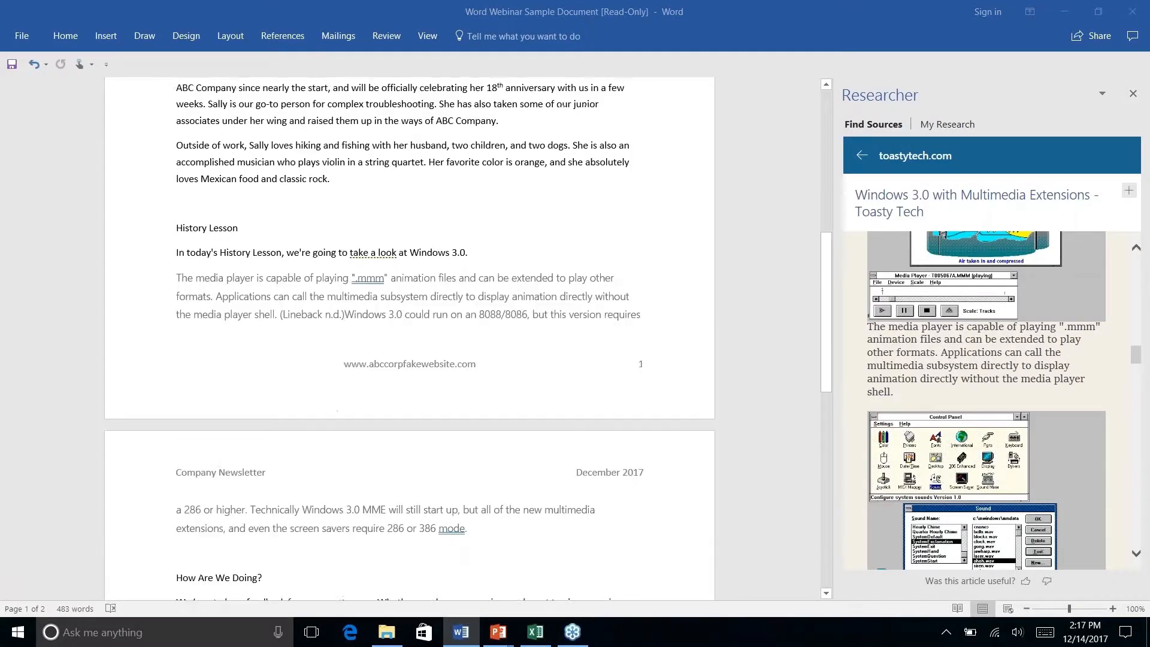
scroll(435, 387, "down", 5)
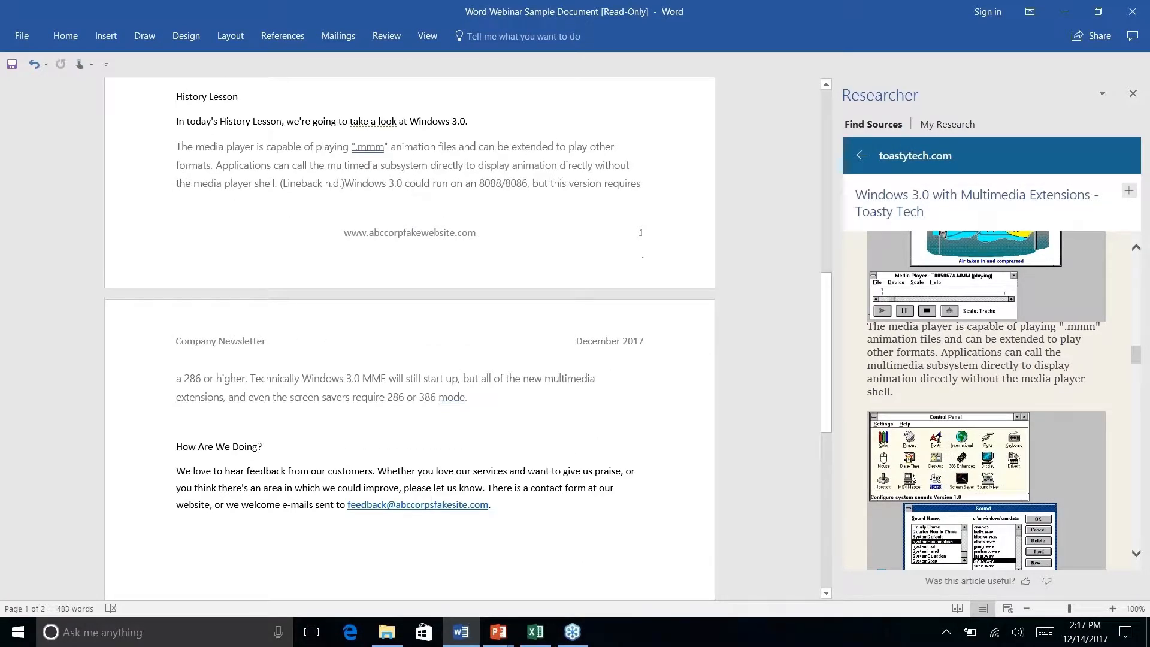
left_click(283, 36)
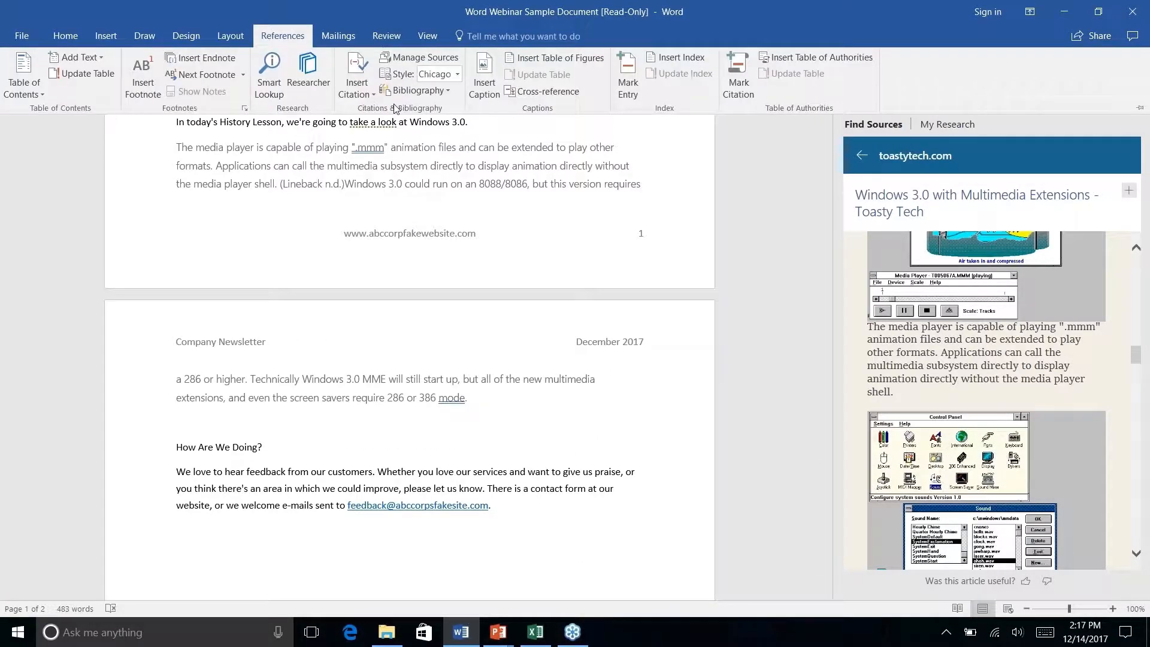
left_click(457, 75)
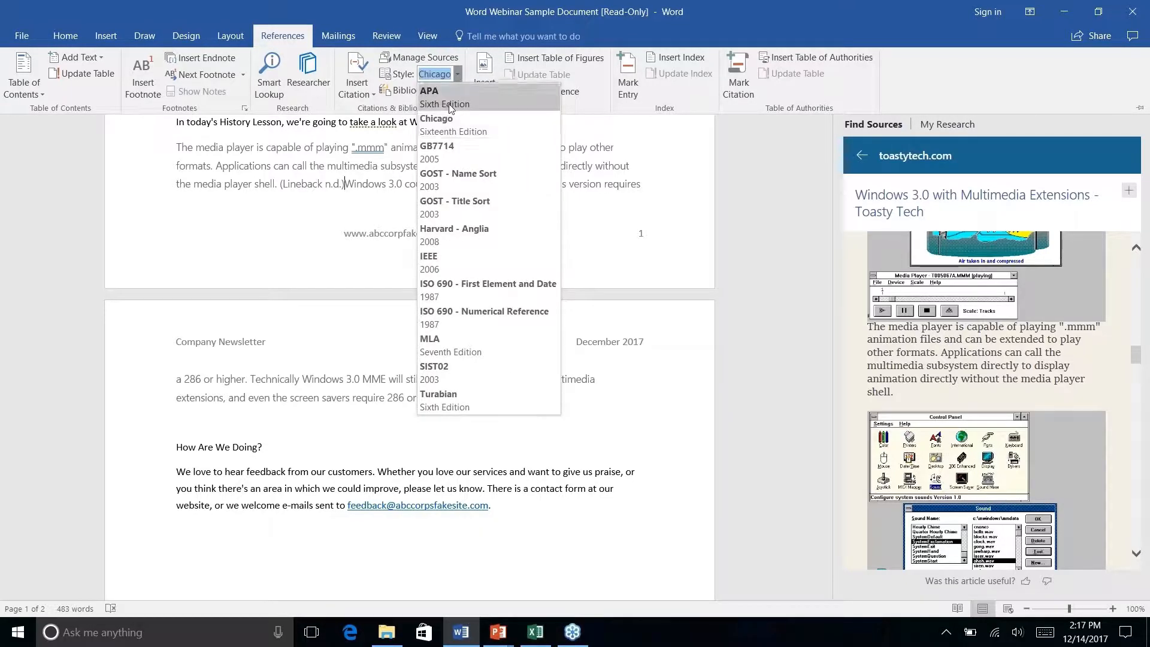
left_click(447, 104)
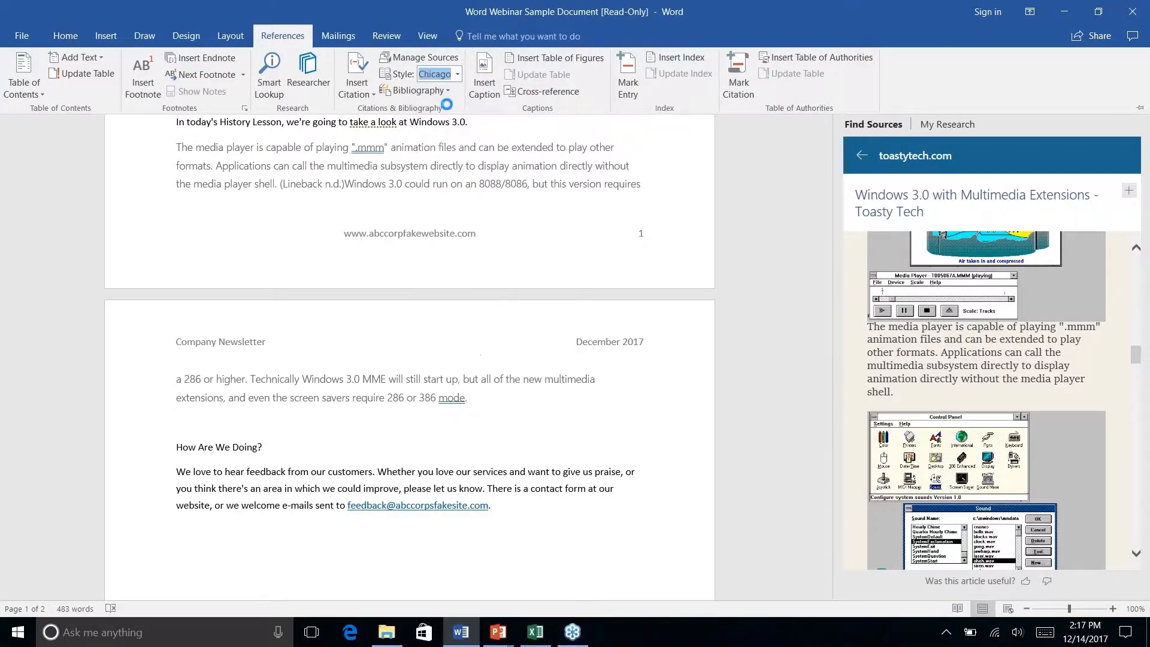
Step: Open the source details of the citation after "media player shell", view the available source types, and close them without changes
left_click(348, 187)
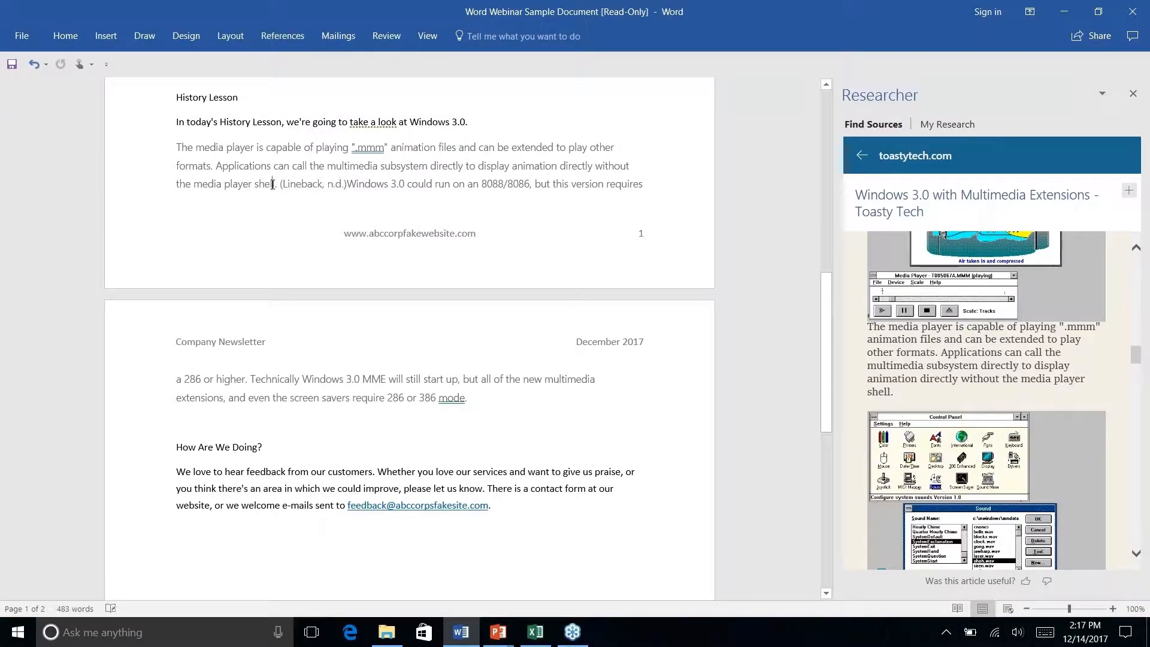
left_click(313, 186)
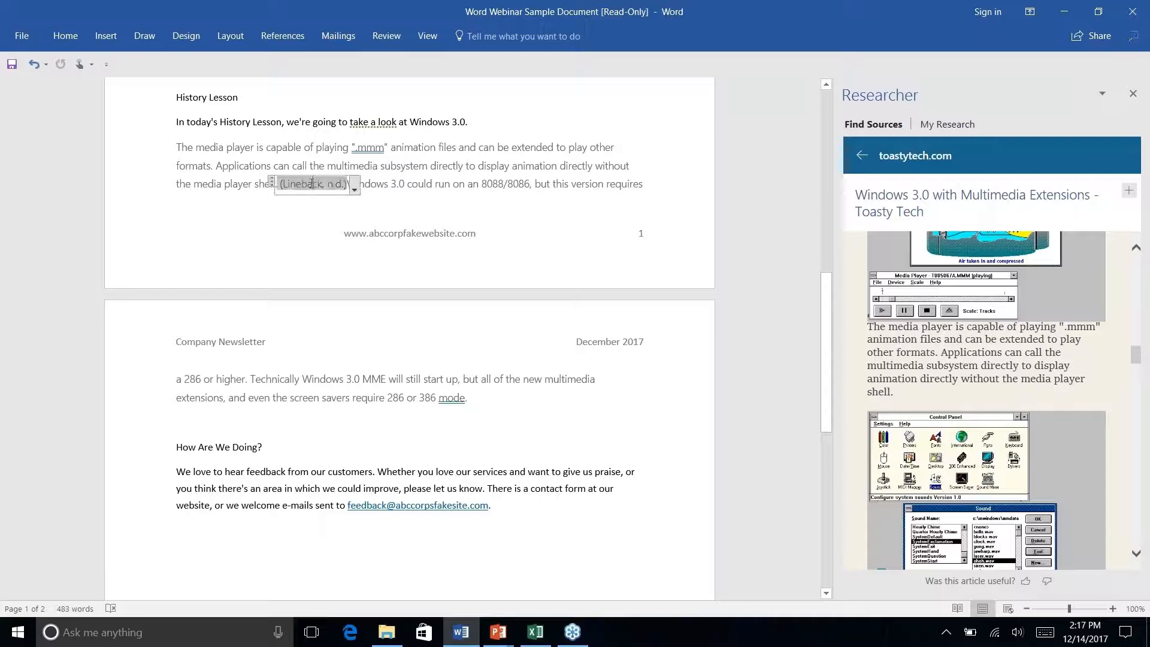
left_click(355, 190)
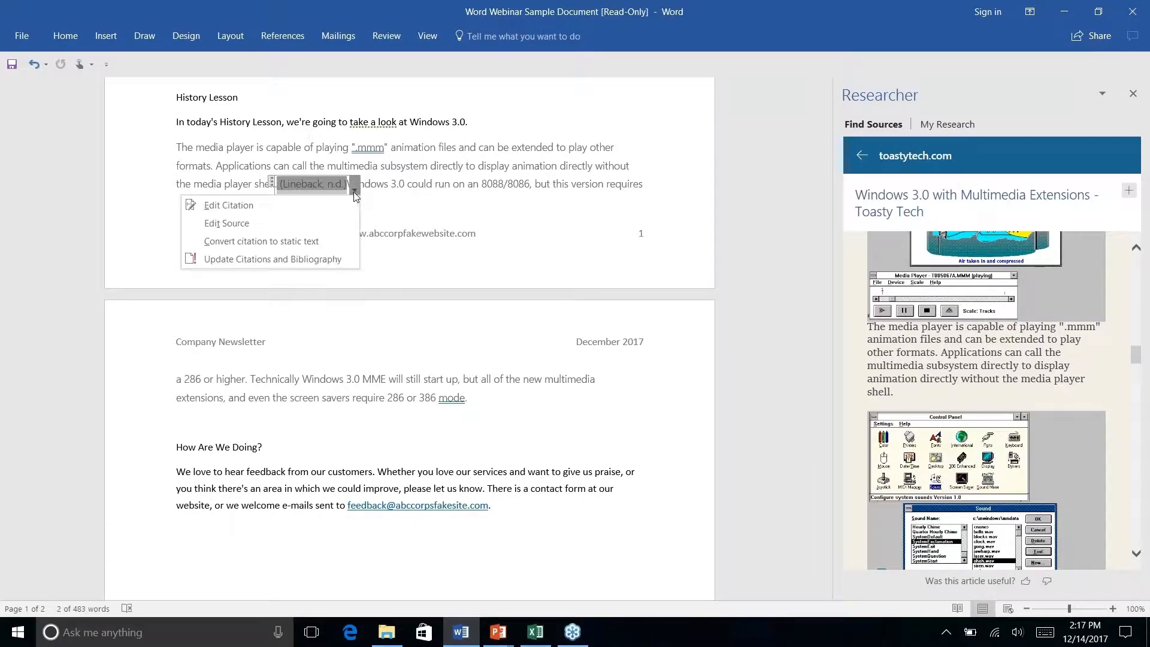
left_click(257, 224)
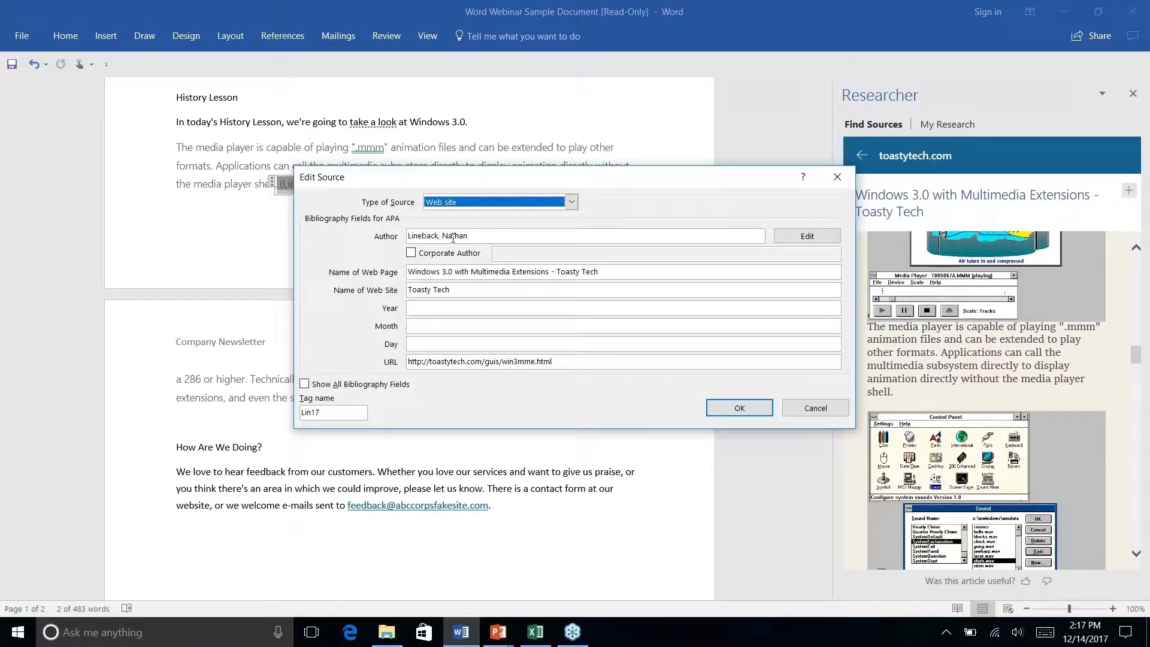
left_click(571, 202)
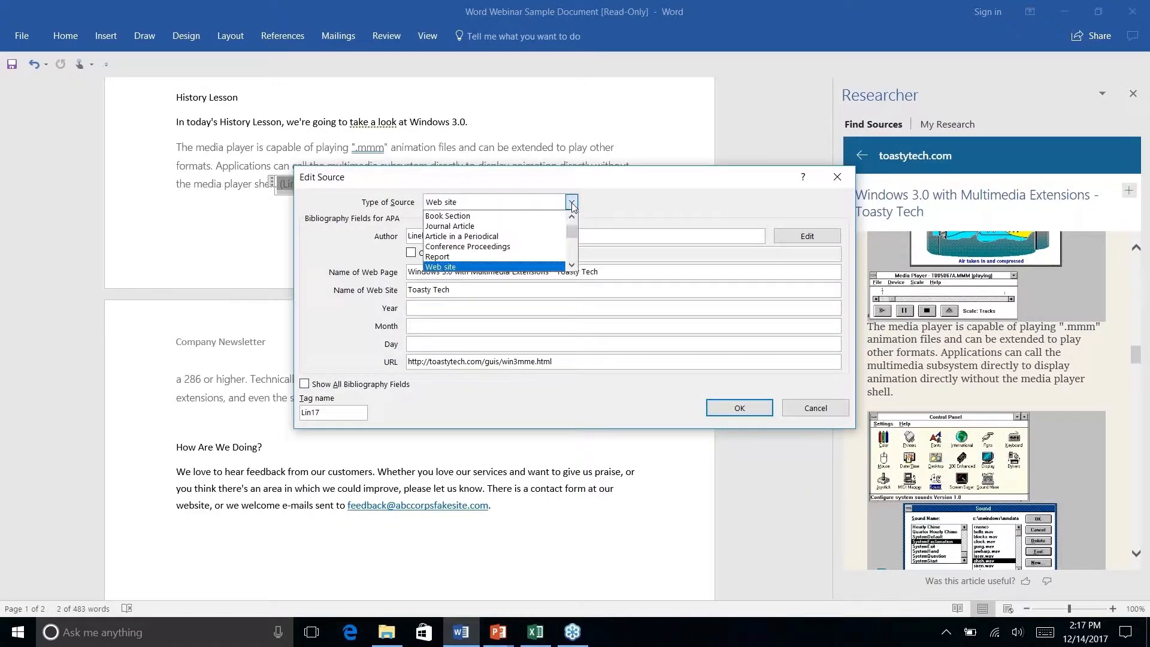
left_click(614, 207)
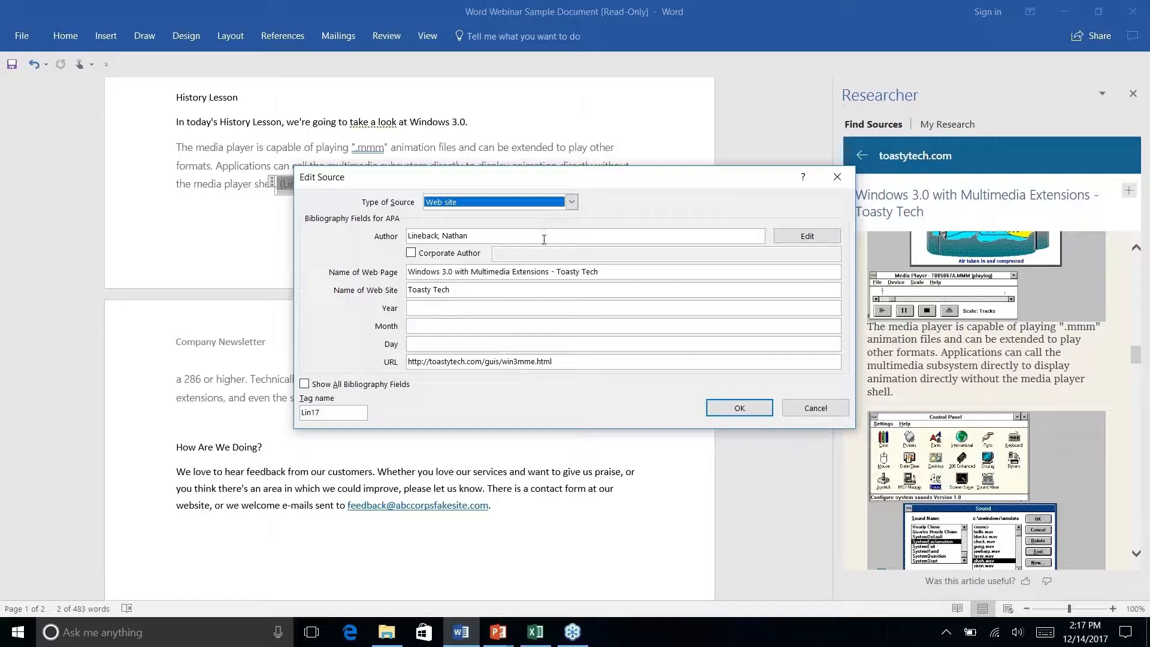
left_click(815, 408)
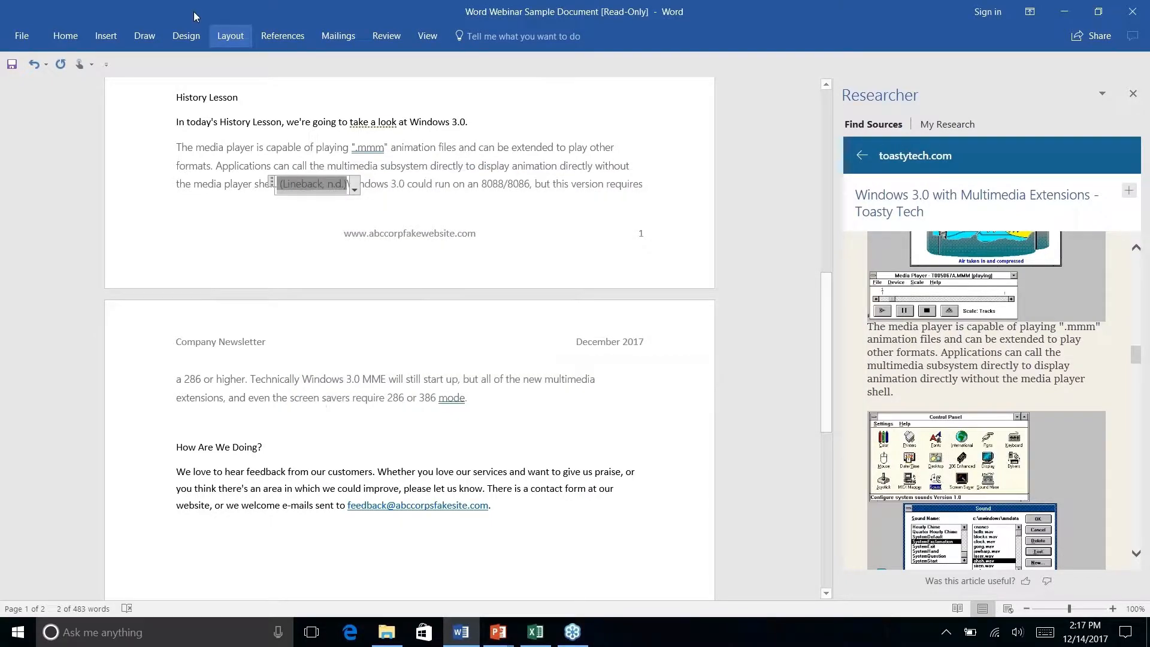
left_click(277, 37)
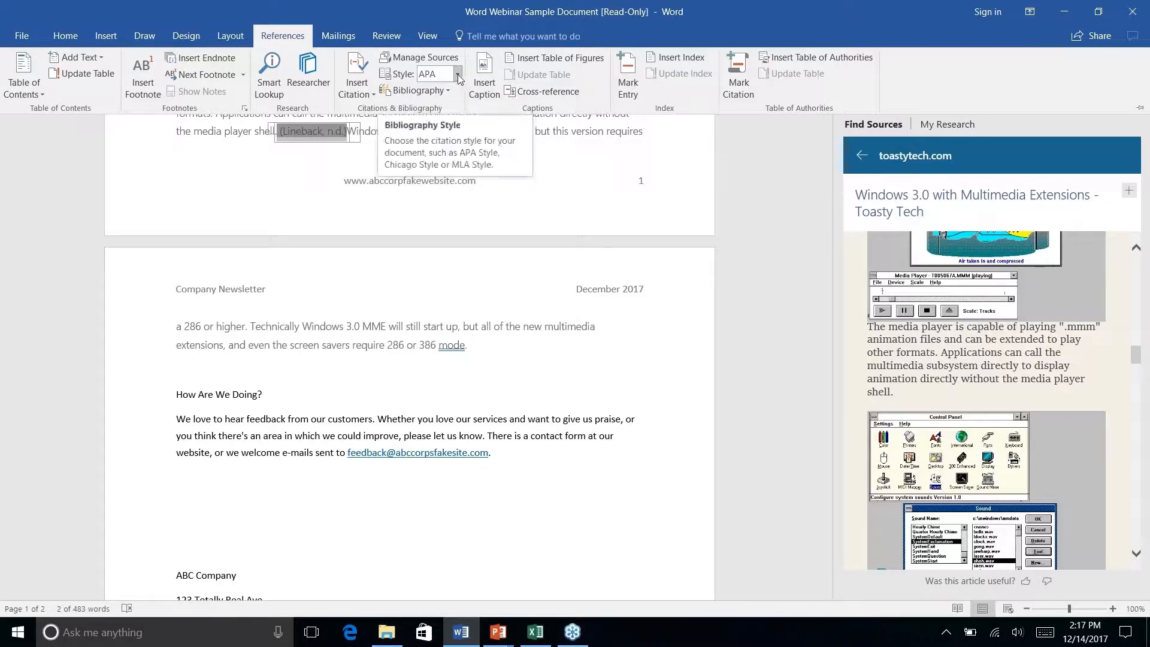
left_click(543, 234)
scroll(541, 234, "down", 5)
scroll(533, 225, "up", 9)
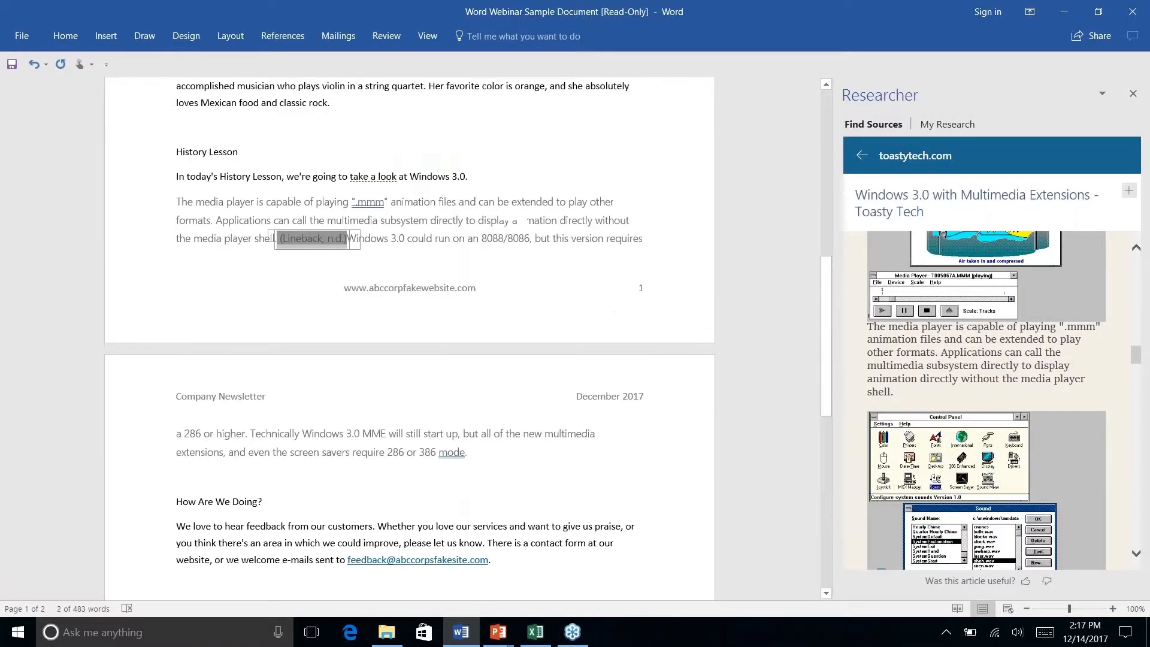
left_click(388, 261)
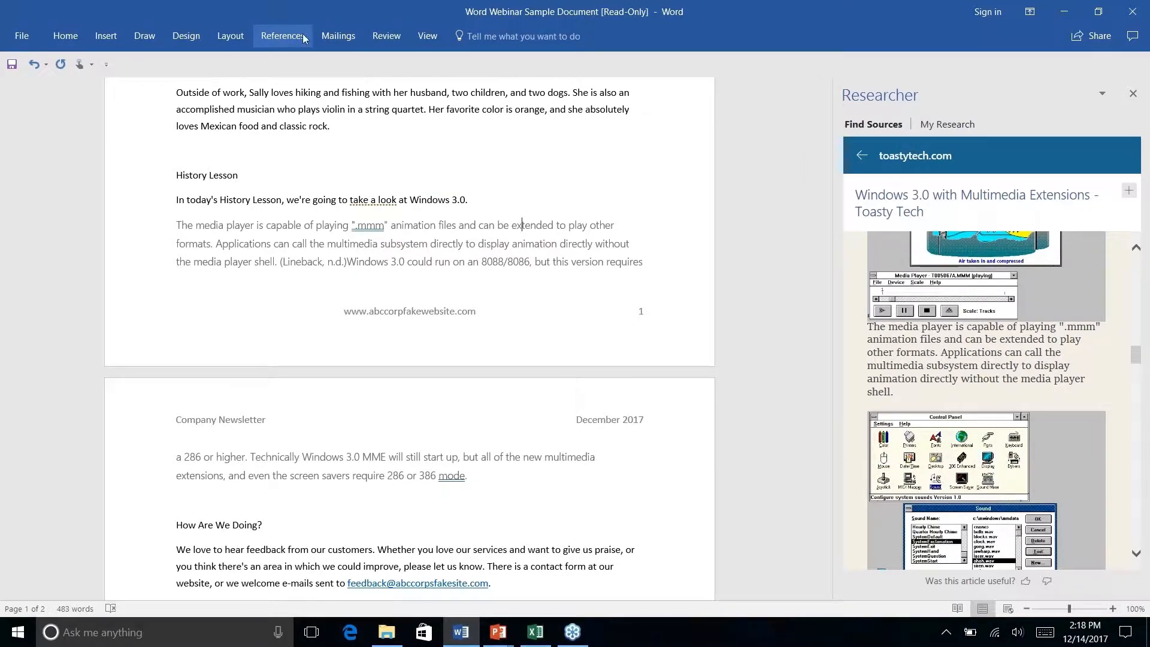
Step: Insert a built-in References bibliography after the History Lesson paragraph that ends with "286 or 386 mode."
left_click(273, 37)
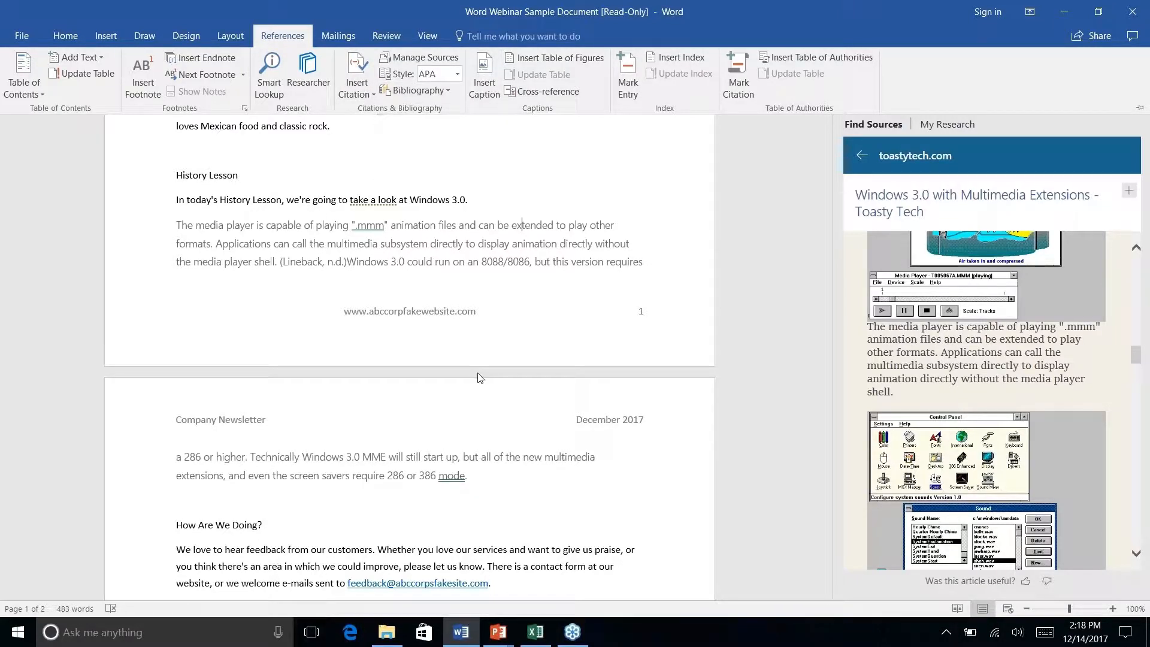
left_click(501, 483)
right_click(473, 481)
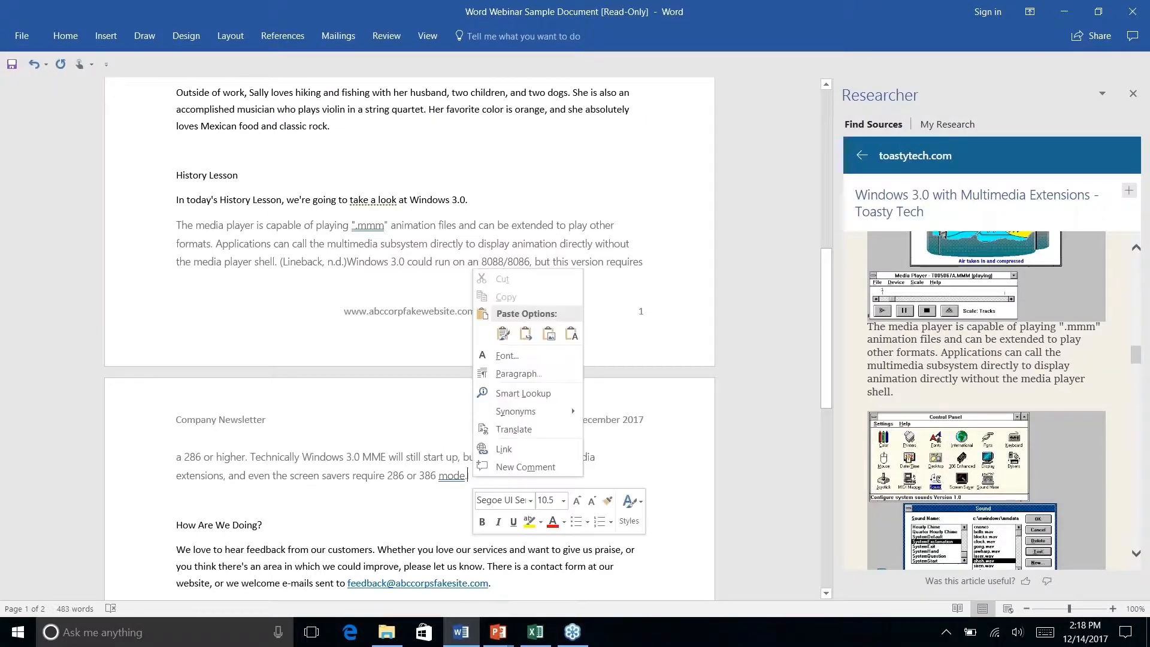
left_click(477, 479)
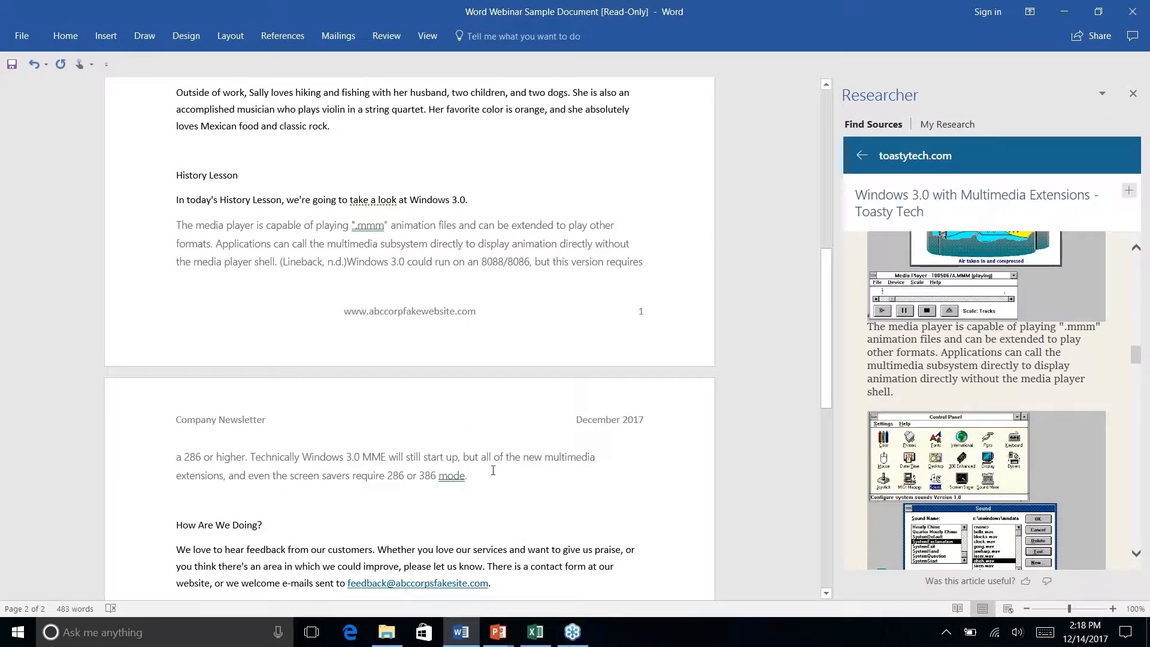
left_click(292, 41)
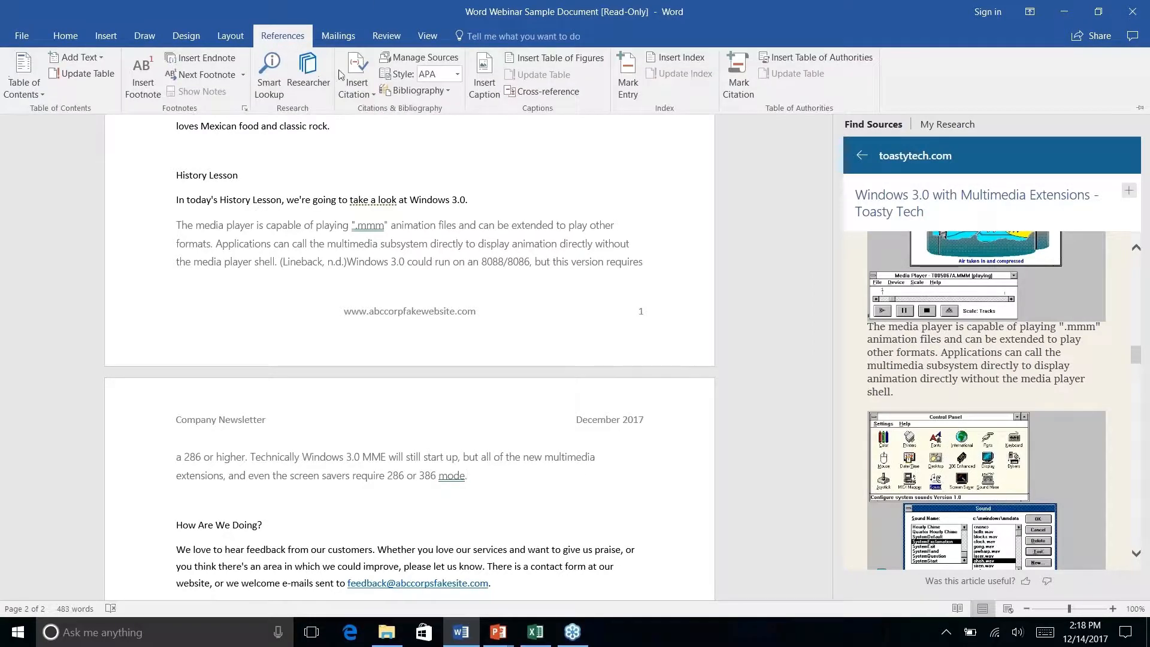
left_click(446, 88)
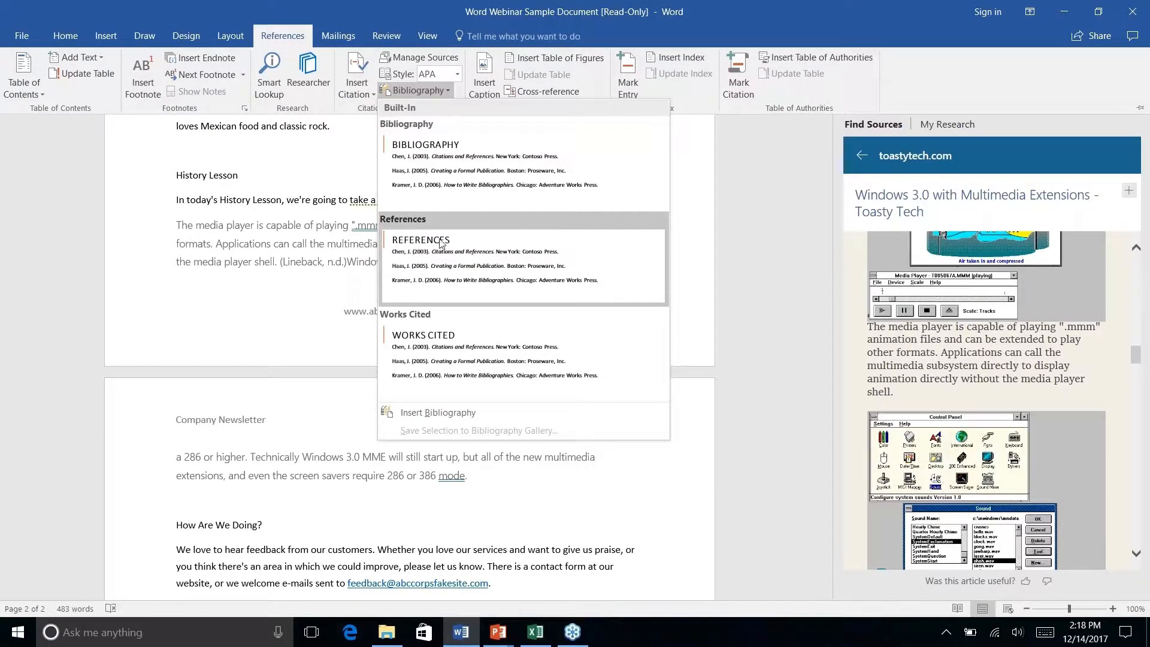
left_click(447, 271)
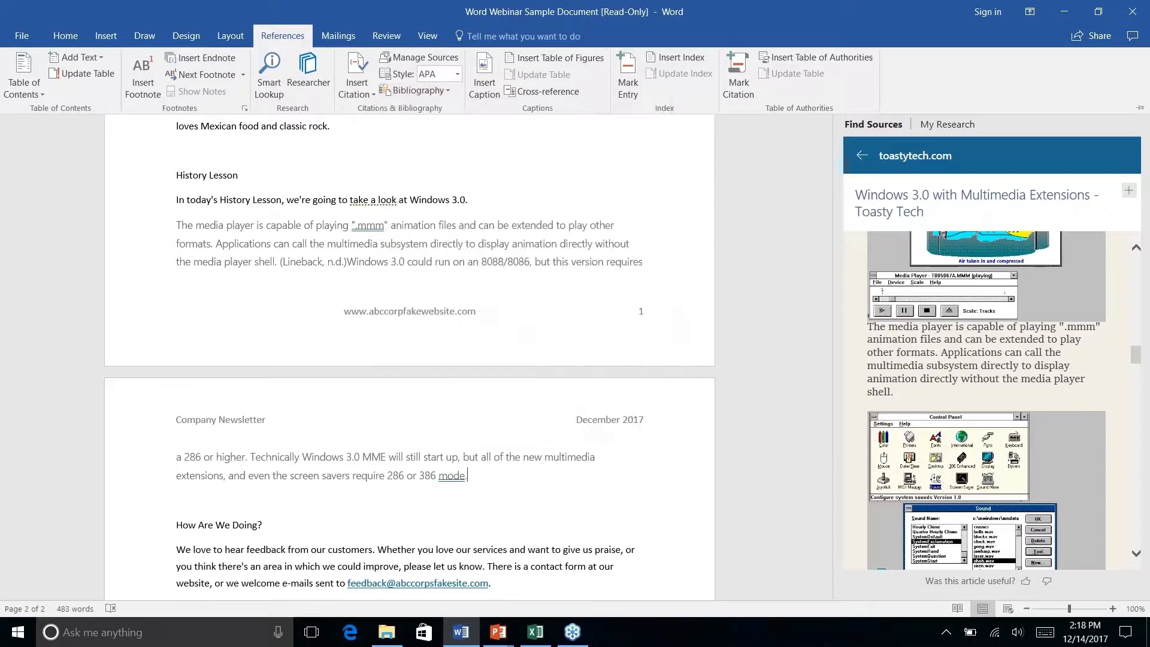
Step: Examine the References list together with the in-text citation in the History Lesson section and the surrounding newsletter text
scroll(447, 271, "down", 2)
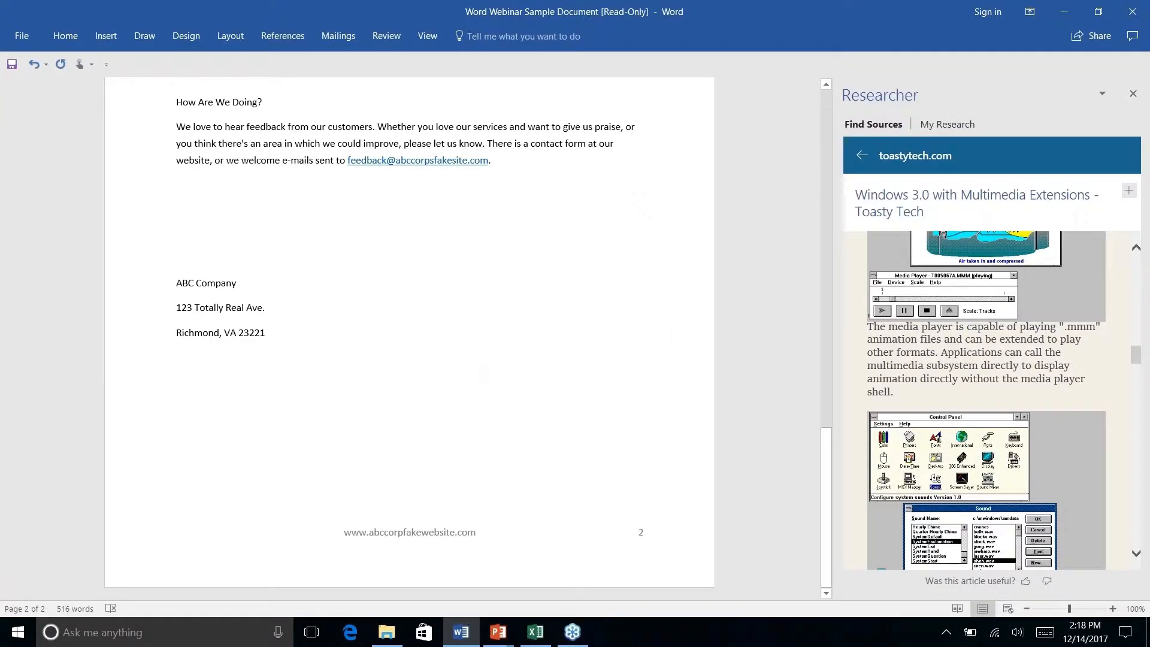
scroll(447, 271, "up", 12)
scroll(410, 339, "down", 1)
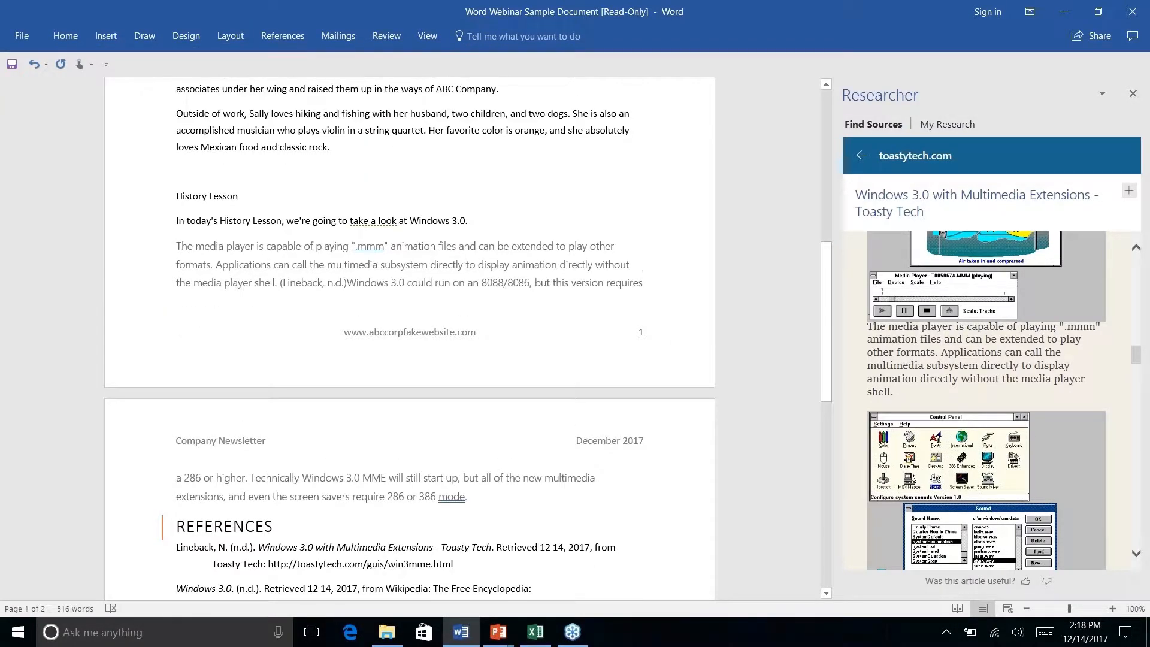
left_click(329, 227)
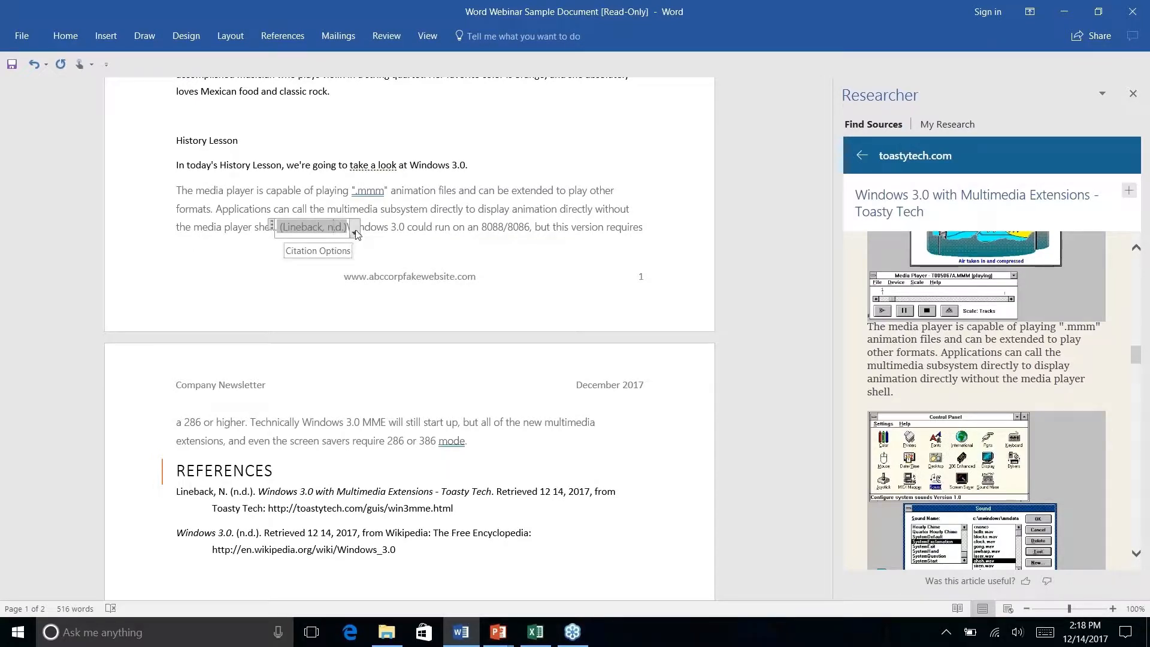
right_click(419, 238)
left_click(418, 422)
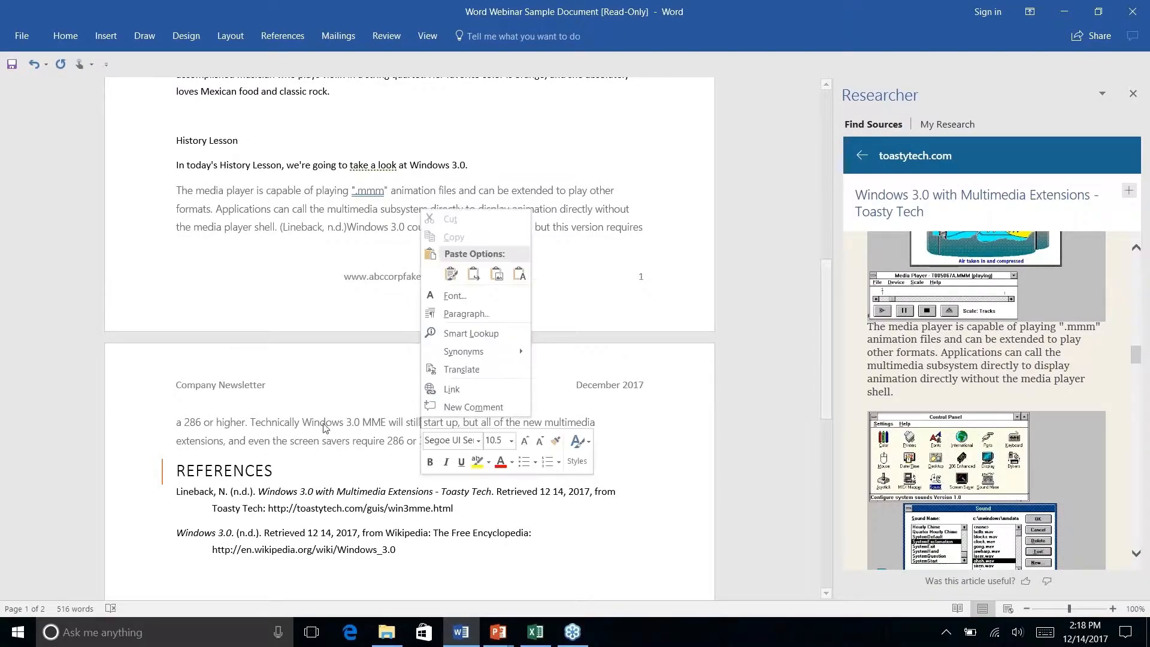
scroll(380, 401, "down", 3)
scroll(380, 401, "up", 1)
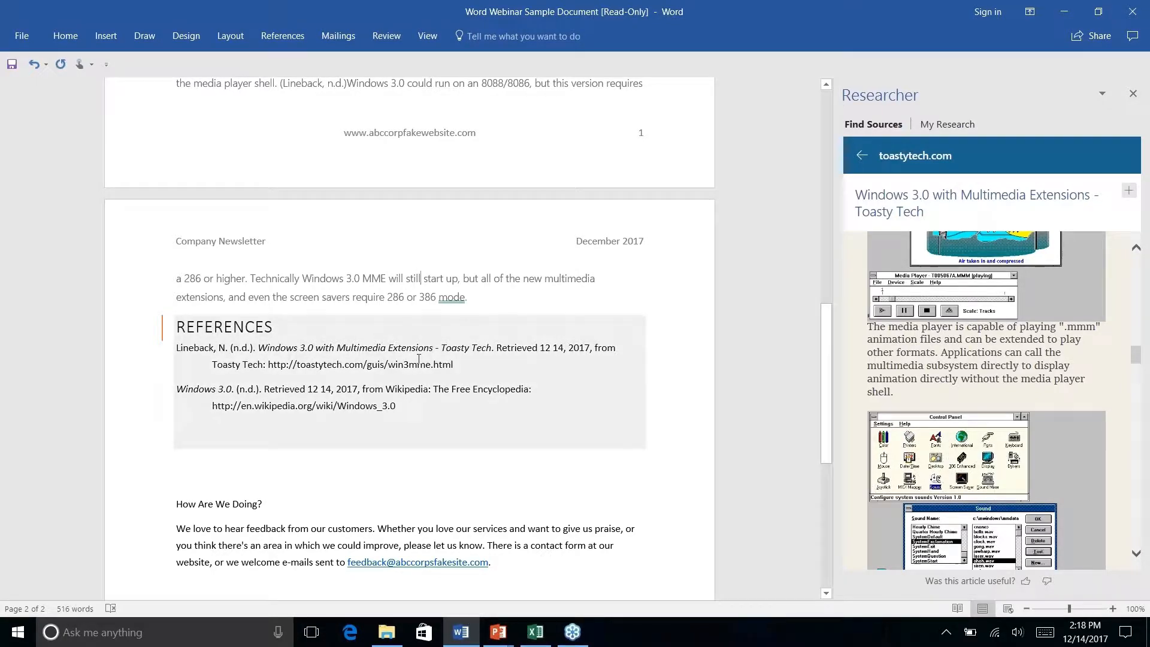
scroll(410, 335, "down", 4)
scroll(410, 335, "up", 7)
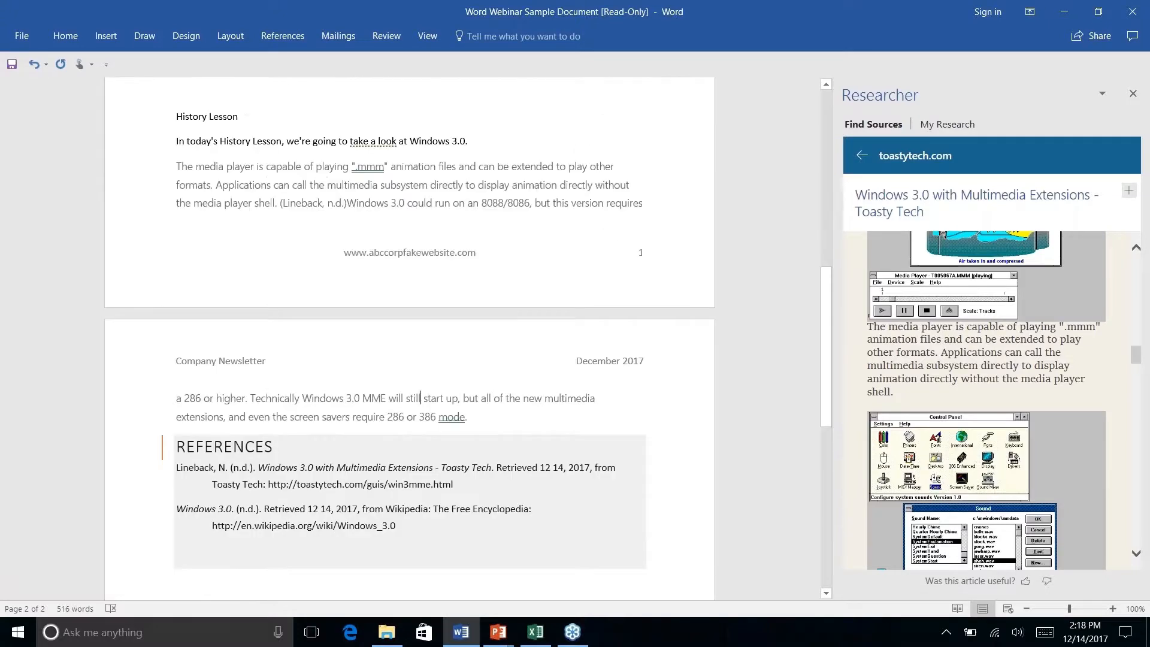
Step: Restart Researcher to check its My Research section for saved research, and close the pane
left_click(1133, 93)
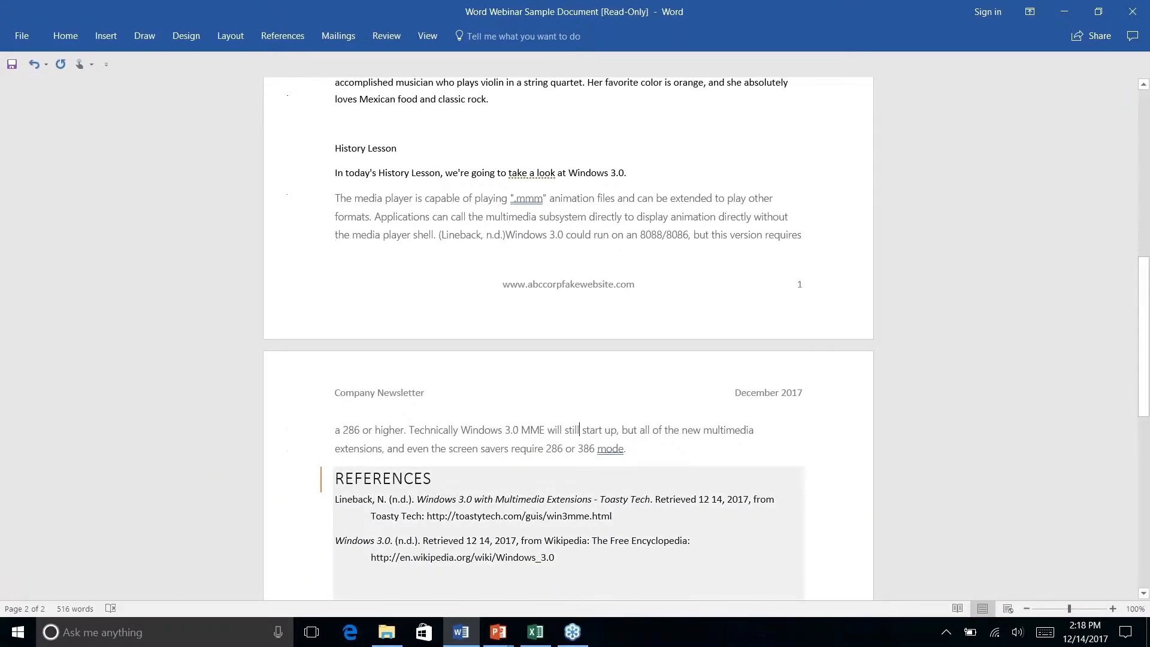
left_click(299, 37)
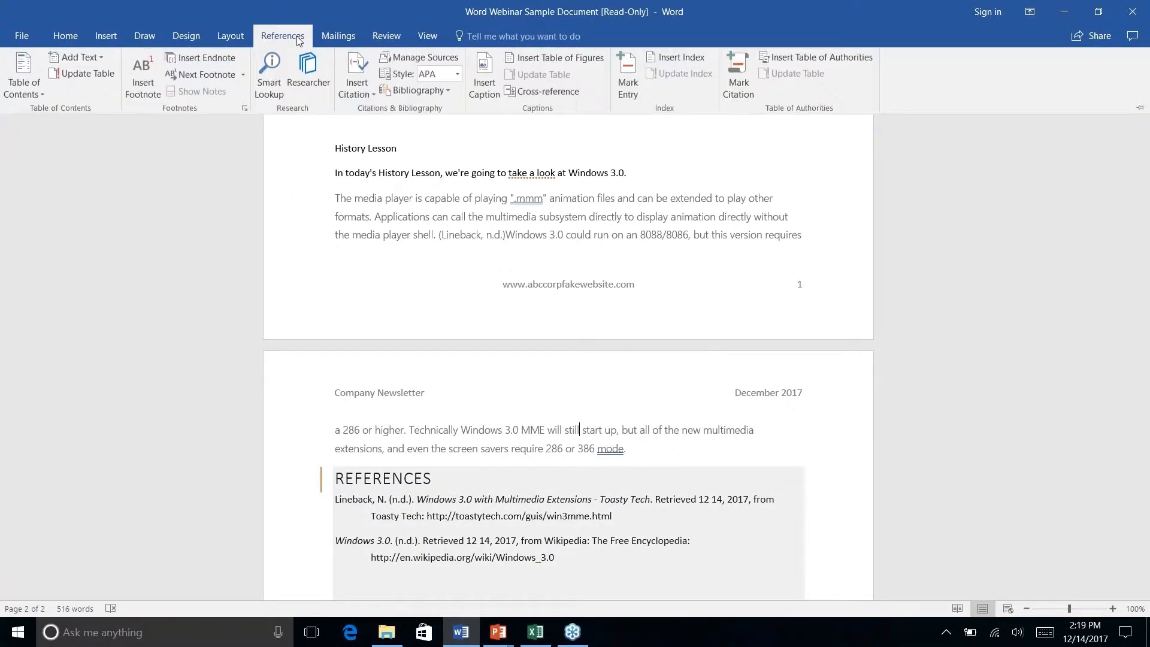
left_click(300, 82)
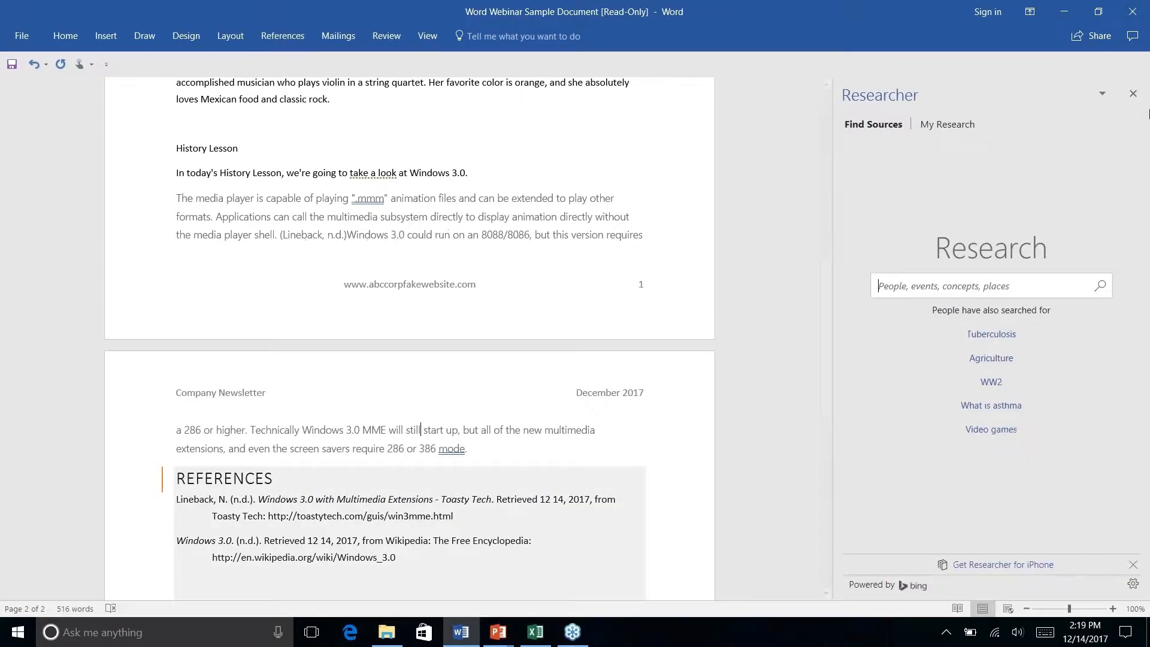
left_click(933, 125)
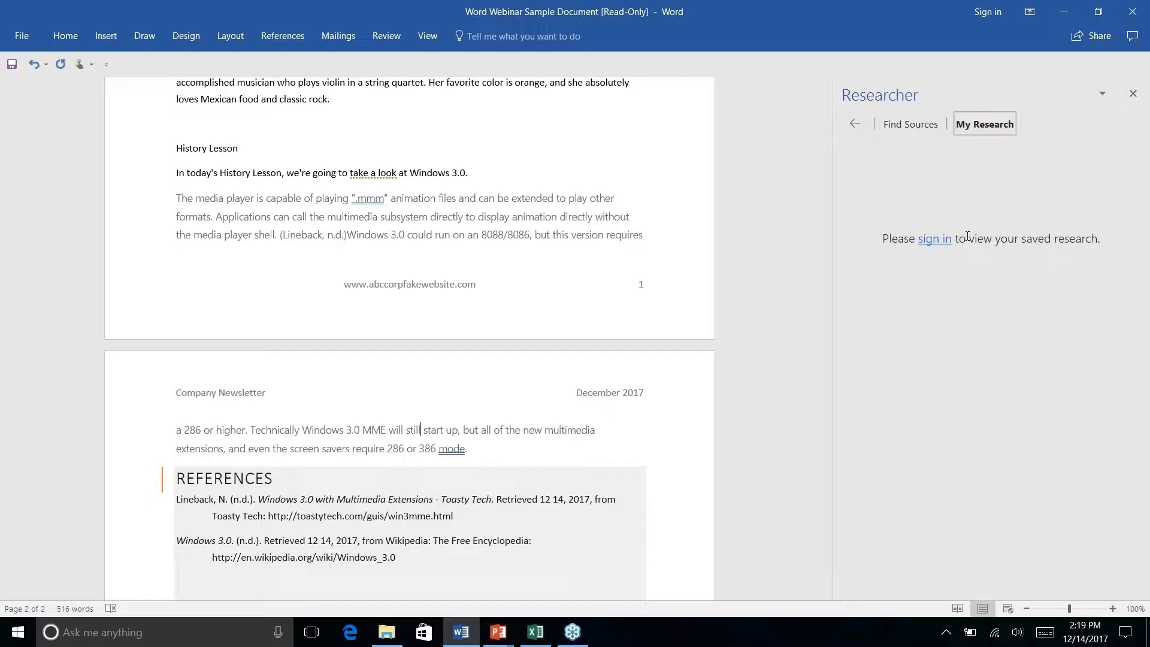
left_click(1133, 94)
Step: Look through the newsletter from its title and introduction to the History Lesson section and the References list
scroll(569, 336, "down", 2)
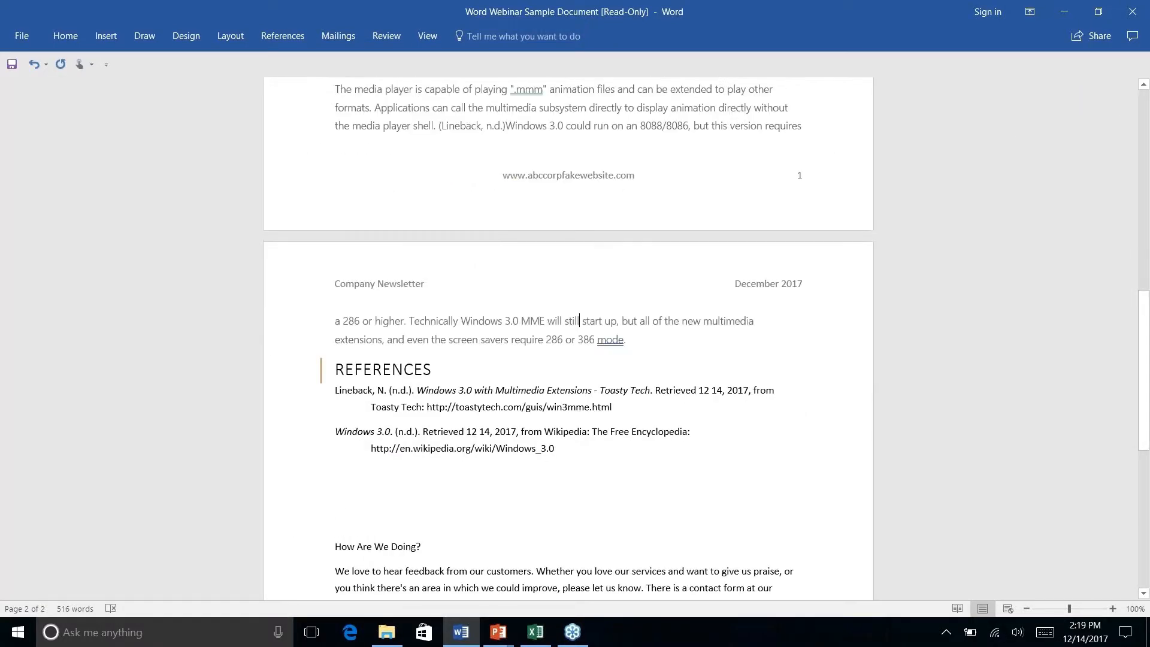
scroll(569, 336, "down", 2)
scroll(569, 336, "up", 15)
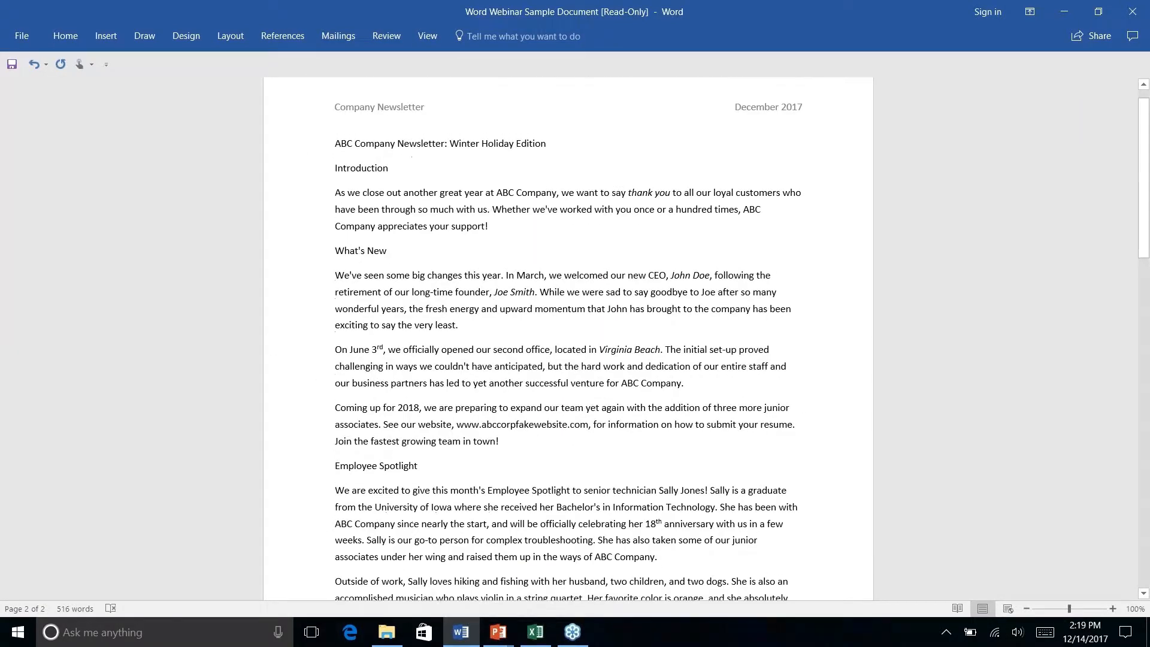
scroll(569, 335, "down", 1)
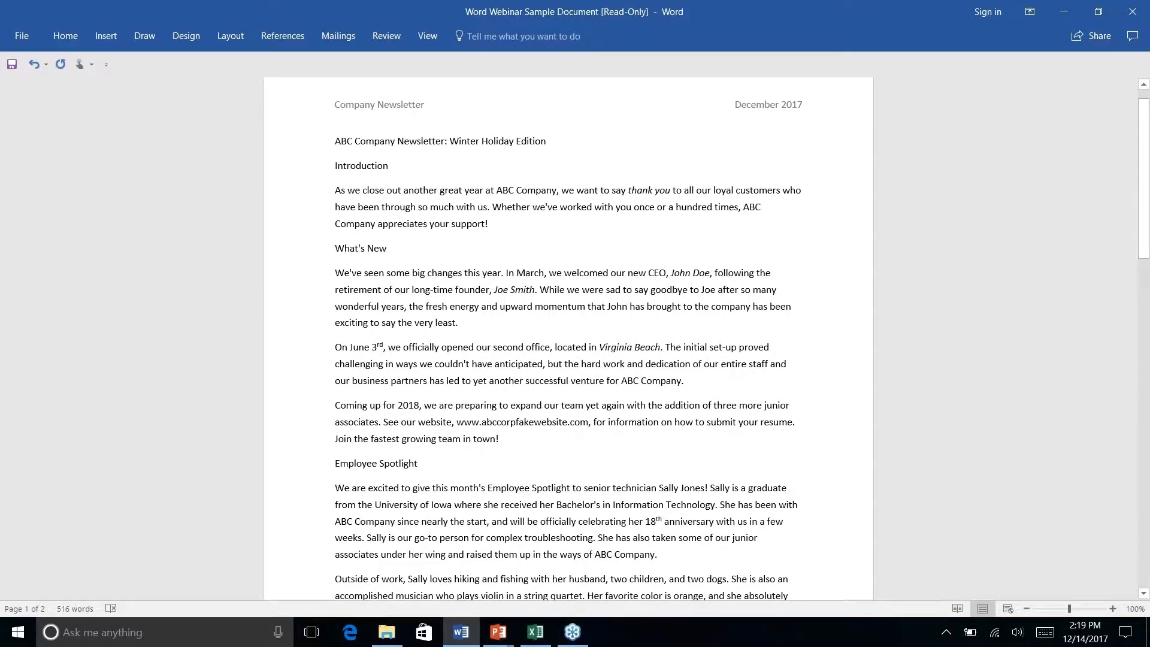
scroll(569, 335, "down", 8)
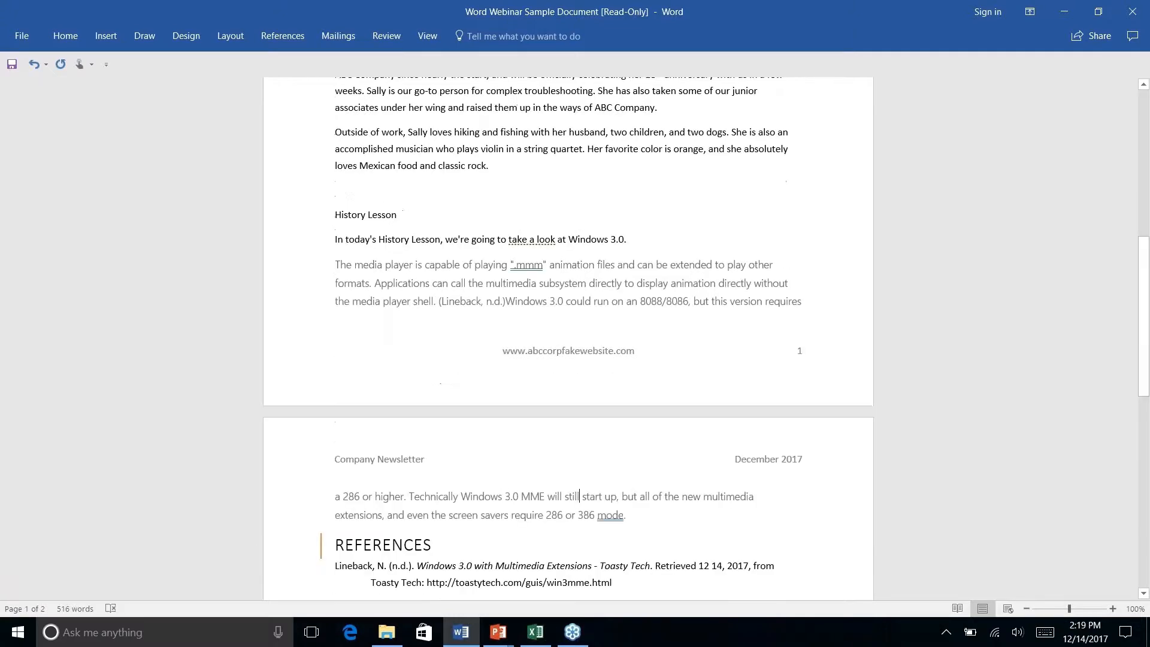
scroll(569, 336, "down", 2)
scroll(569, 335, "down", 2)
scroll(570, 336, "up", 2)
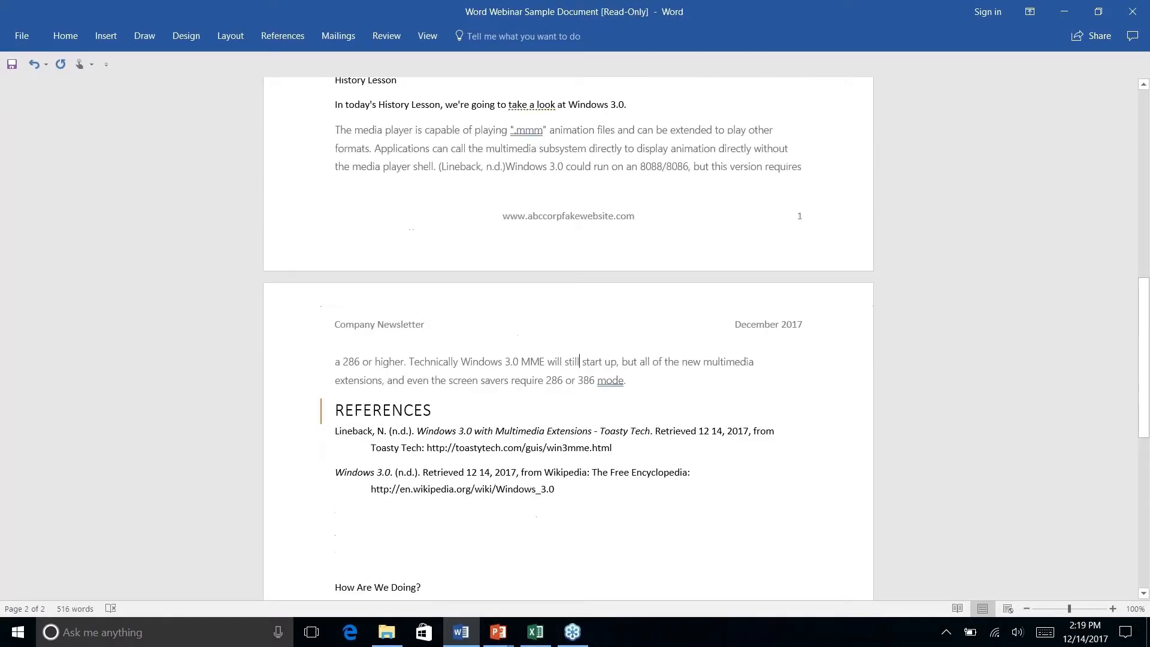
scroll(569, 335, "up", 3)
scroll(569, 335, "down", 2)
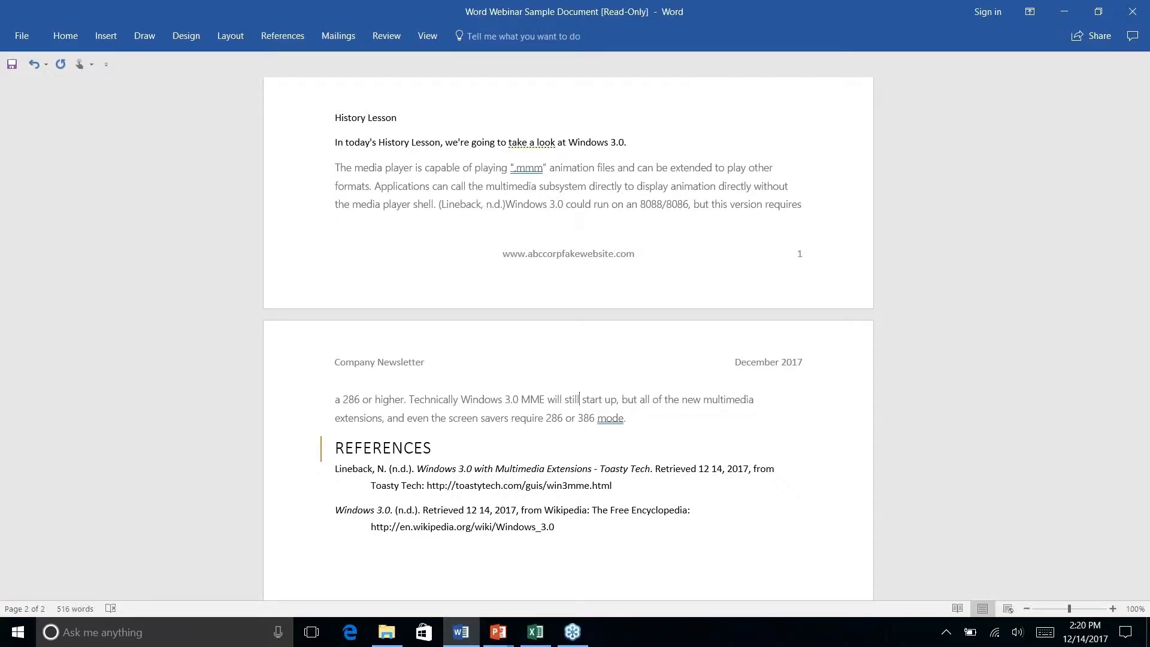
Step: Switch to the PowerPoint slide show, advance to the "Quick Parts" slide, and return to the newsletter in Word
key("alt+Tab")
key("Right")
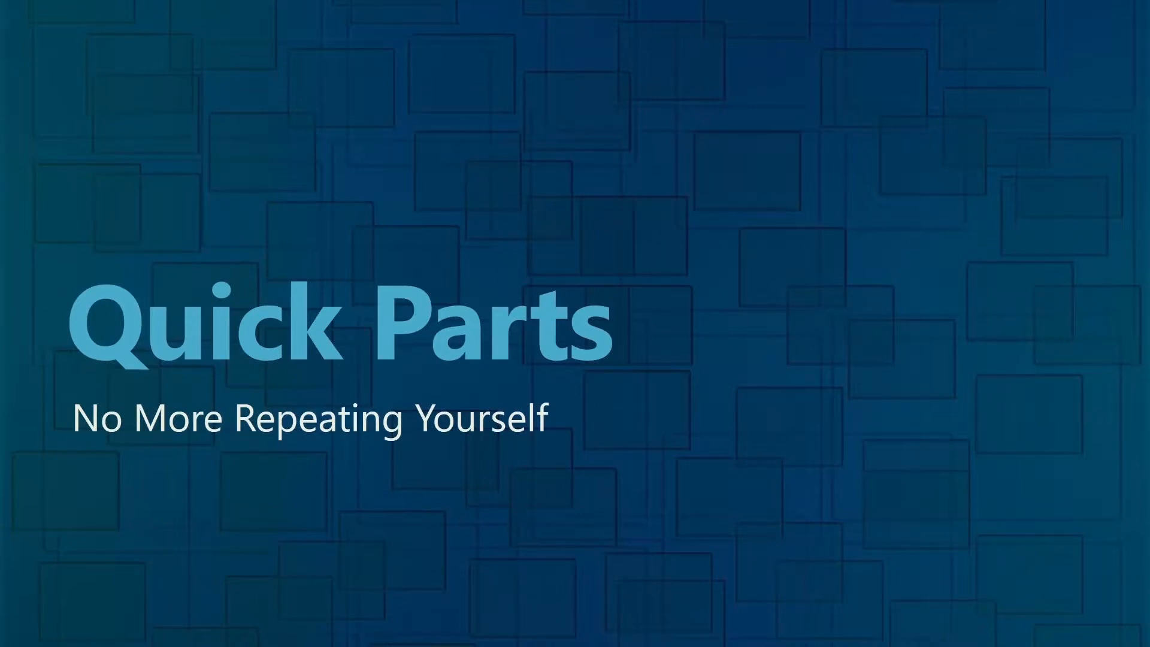
key("alt+Tab")
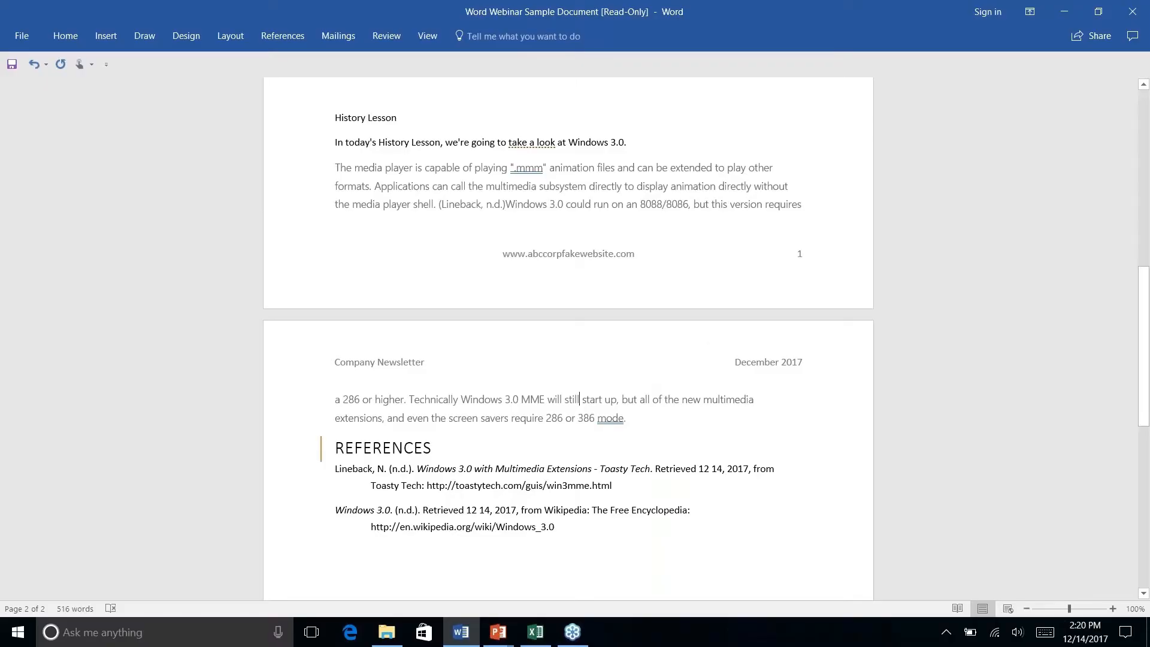
scroll(596, 291, "up", 3)
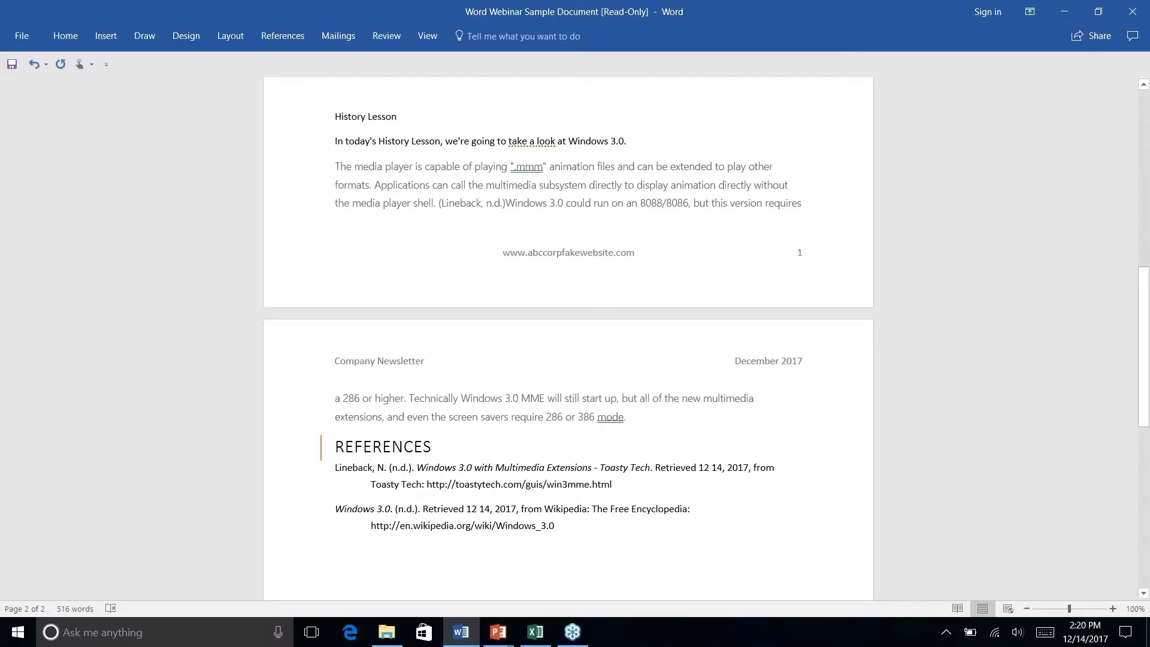
Step: Center the three-line company address block at the end of the newsletter
scroll(568, 338, "down", 15)
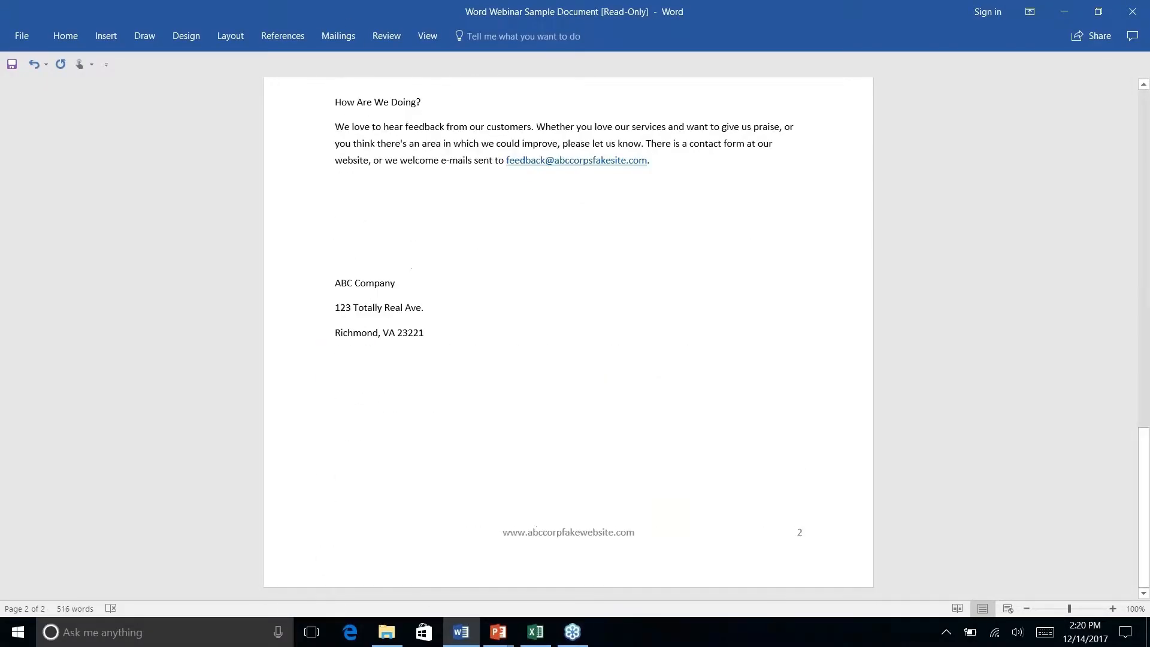
left_click_drag(431, 335, 331, 281)
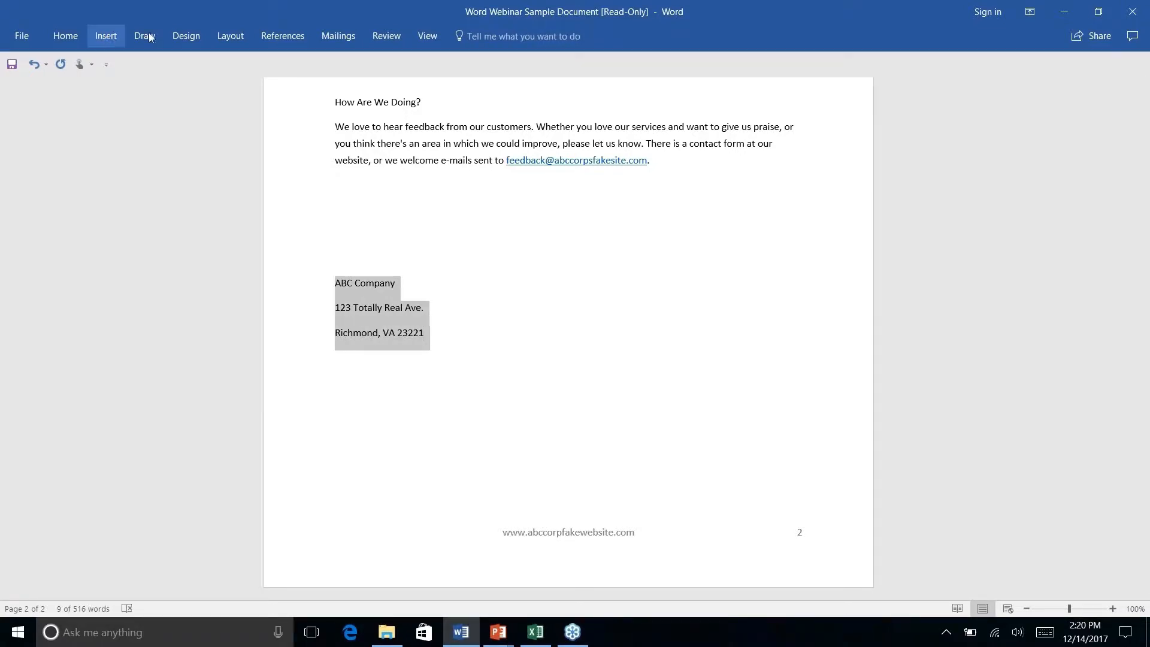
left_click(65, 36)
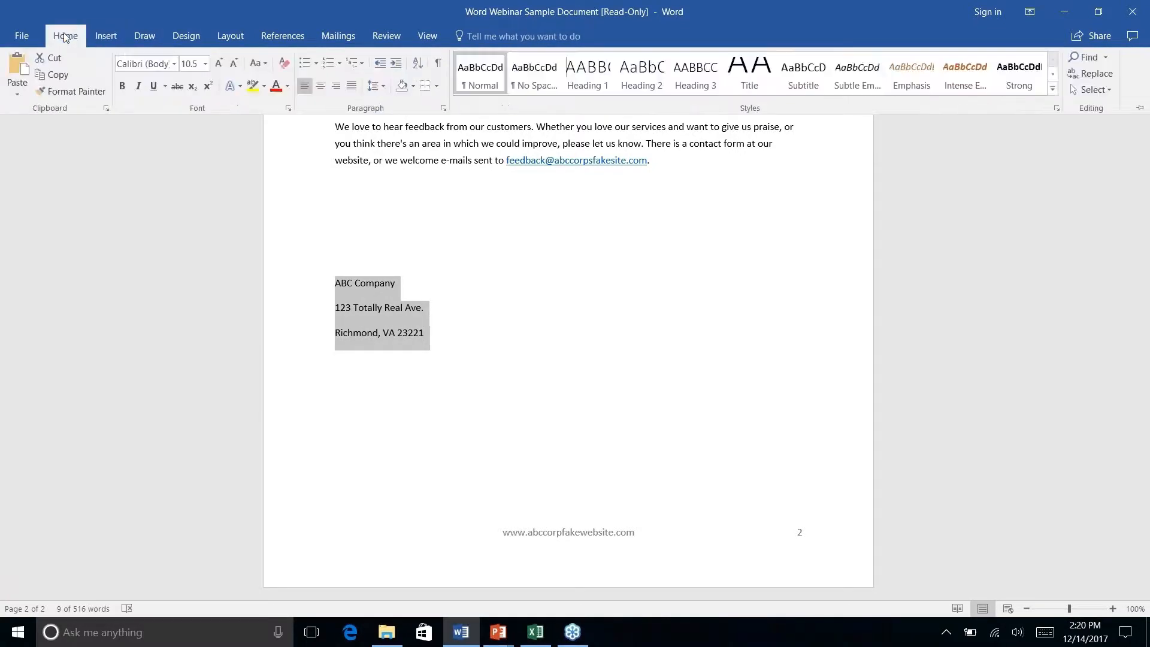
left_click(321, 86)
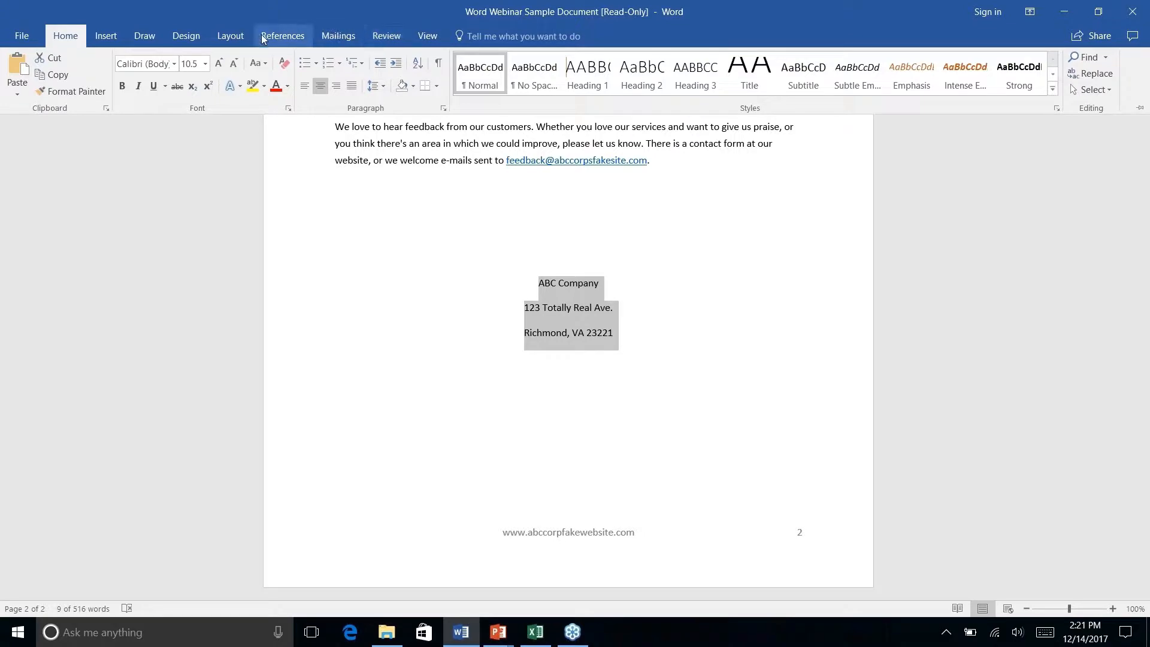
left_click(213, 37)
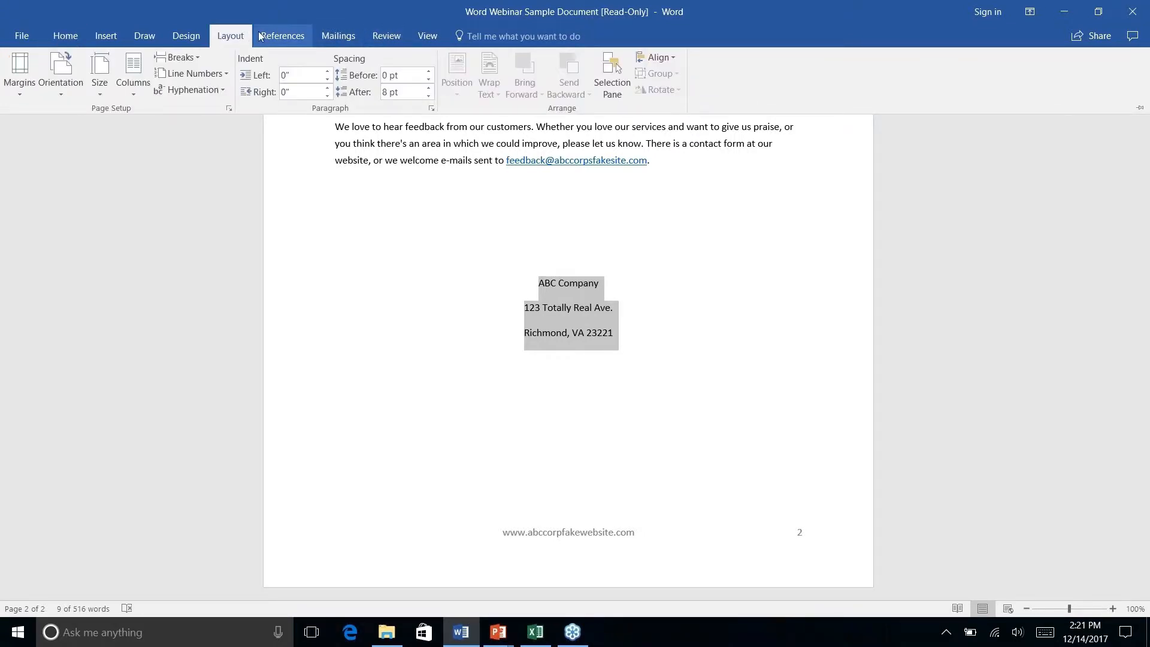
left_click(192, 37)
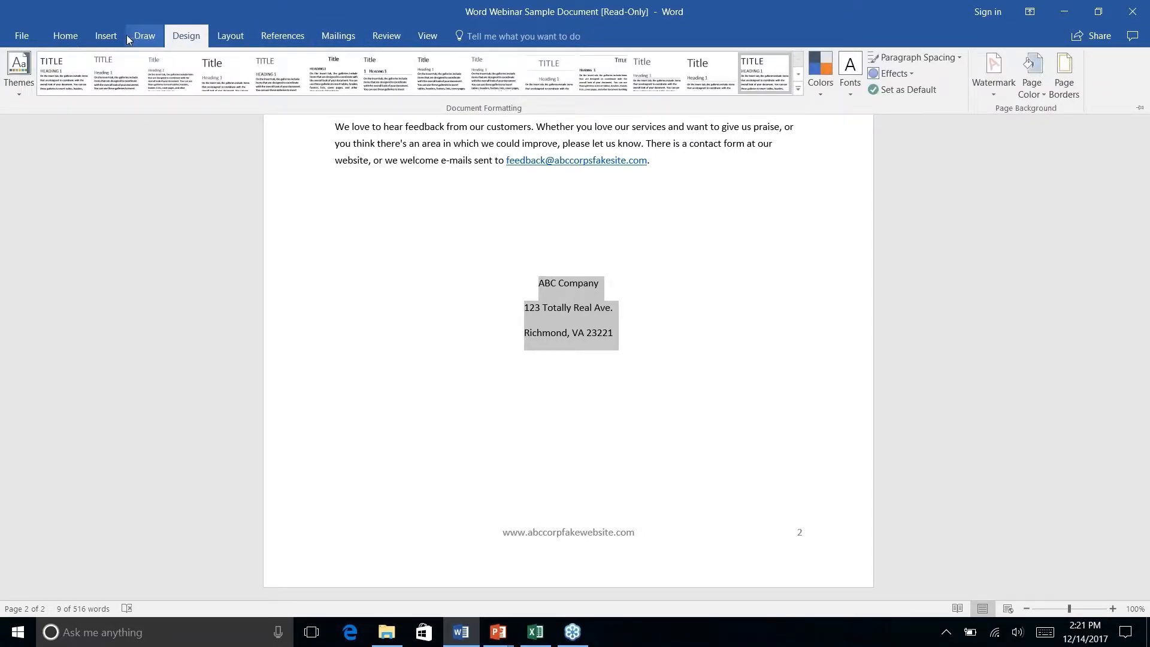
left_click(102, 38)
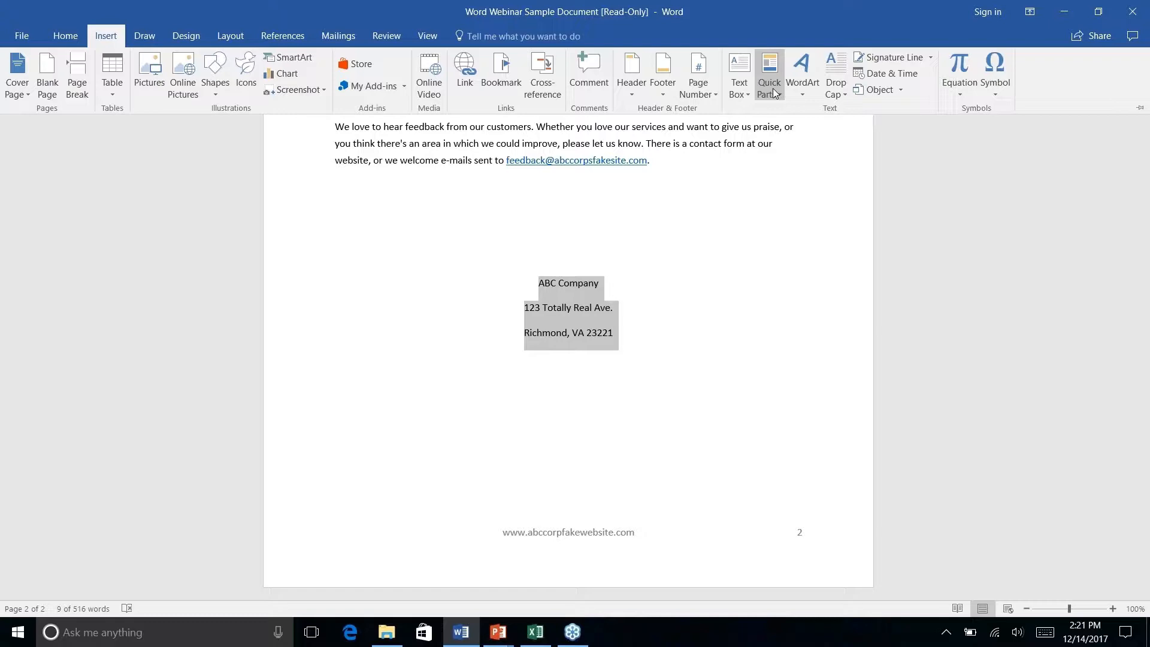
left_click(652, 257)
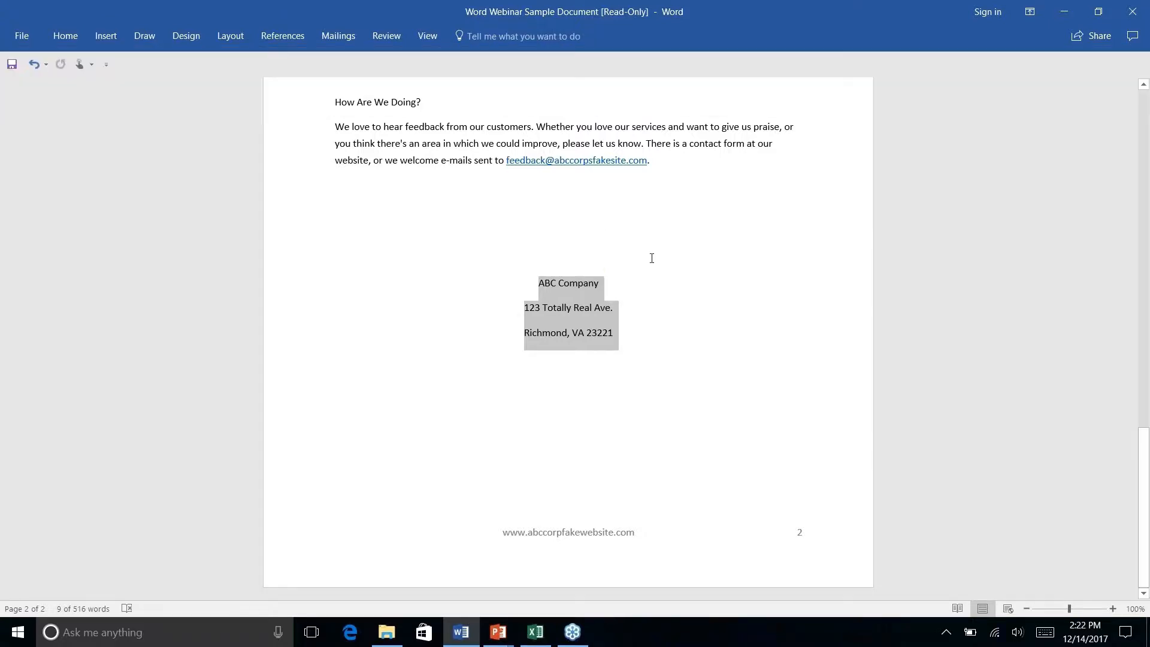
Step: Save the selected company address block to the AutoText gallery as "Company Address", in the General category and the Normal template
left_click(107, 36)
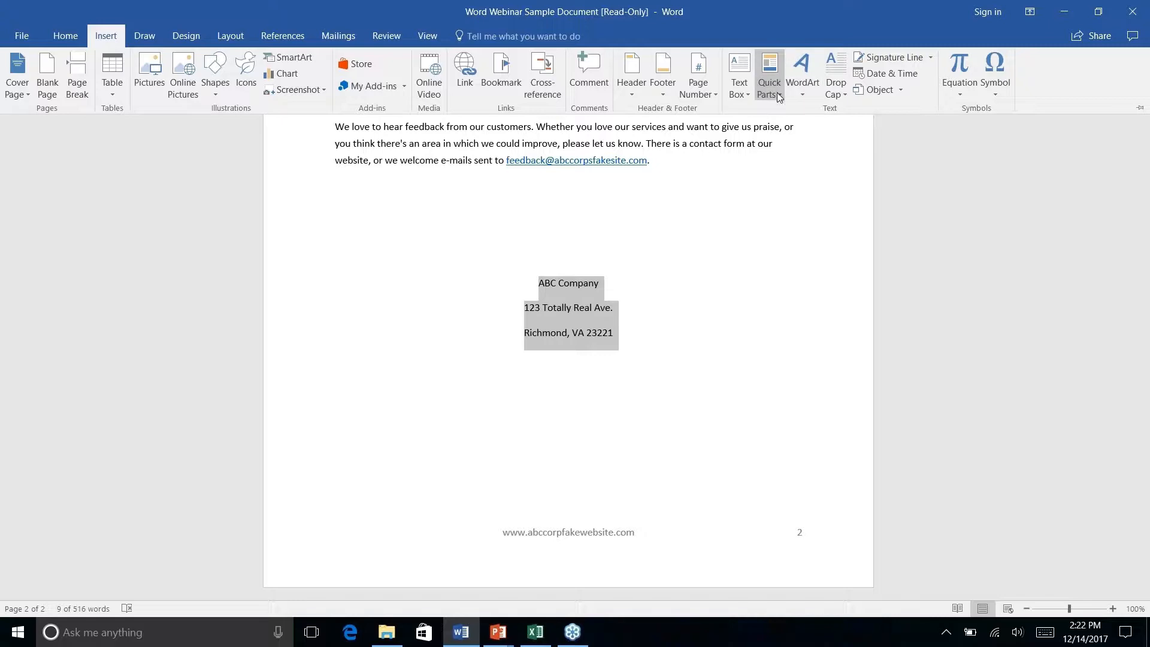
left_click(778, 92)
mouse_move(797, 117)
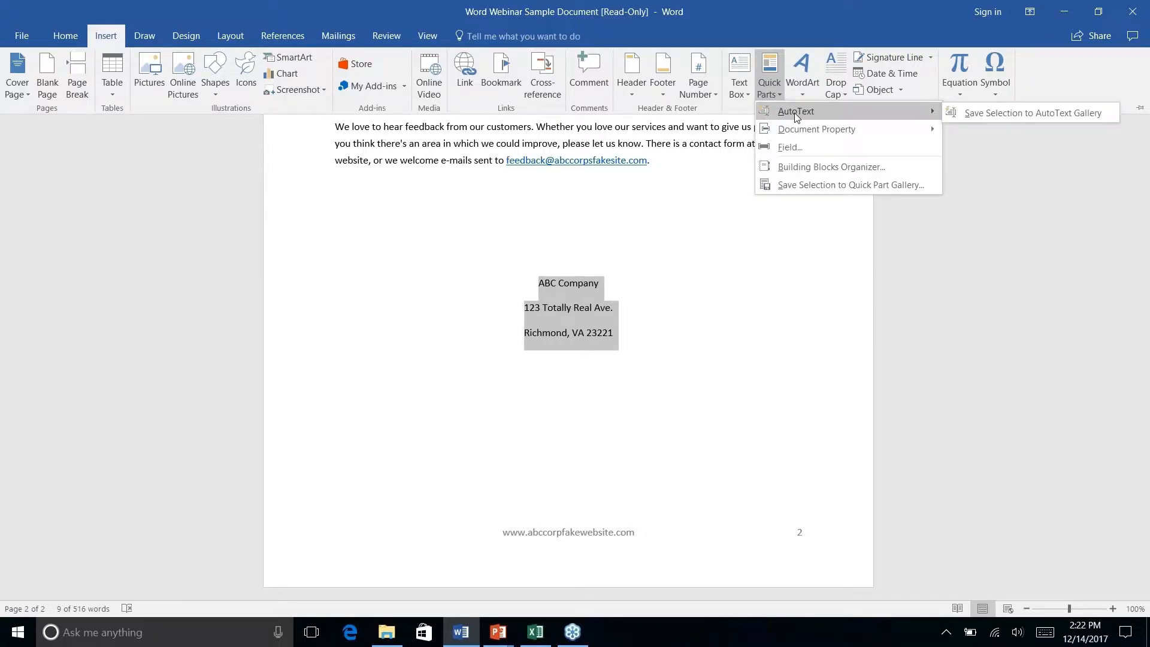
right_click(1011, 116)
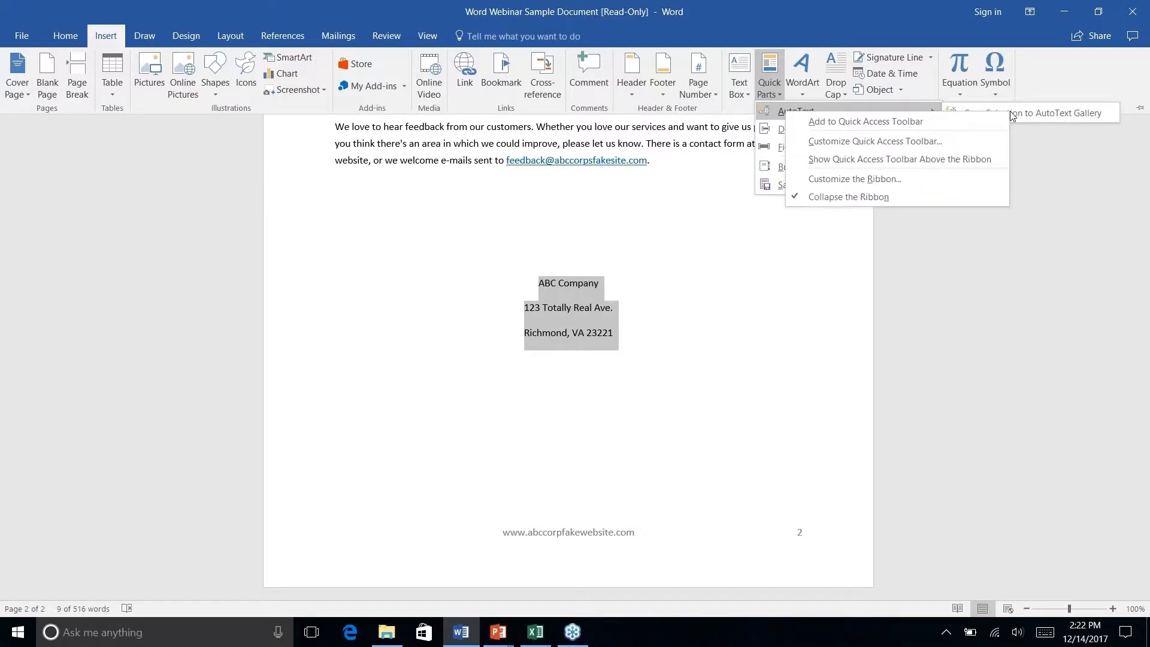
left_click(1030, 109)
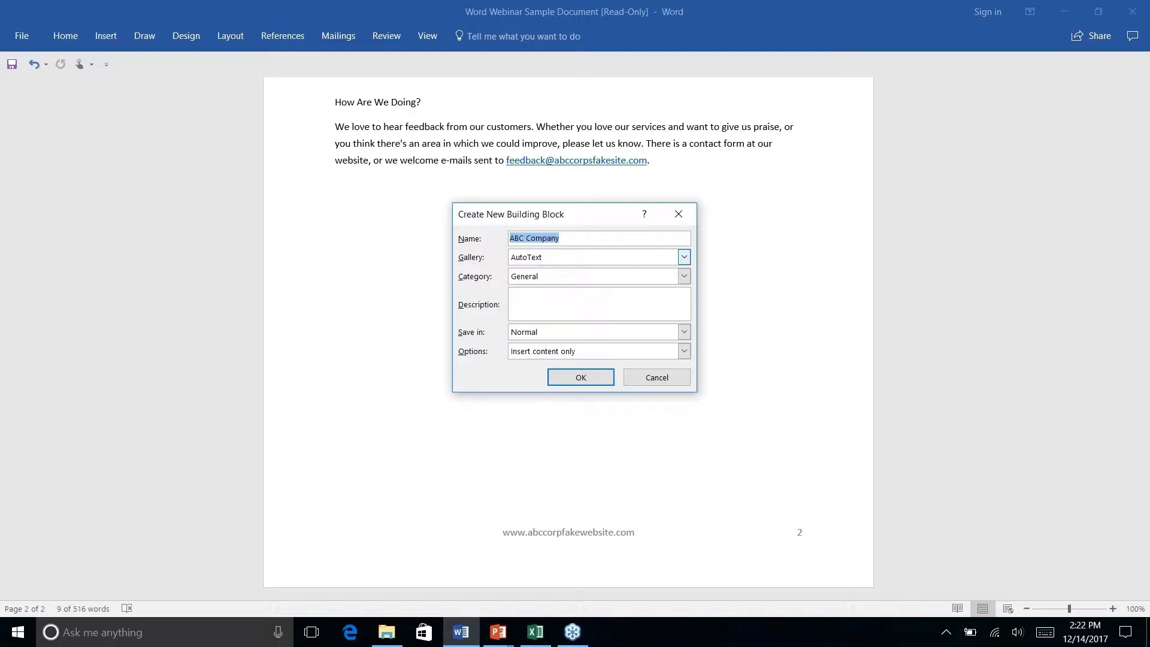
type("C")
key("BackSpace")
type("Company Address")
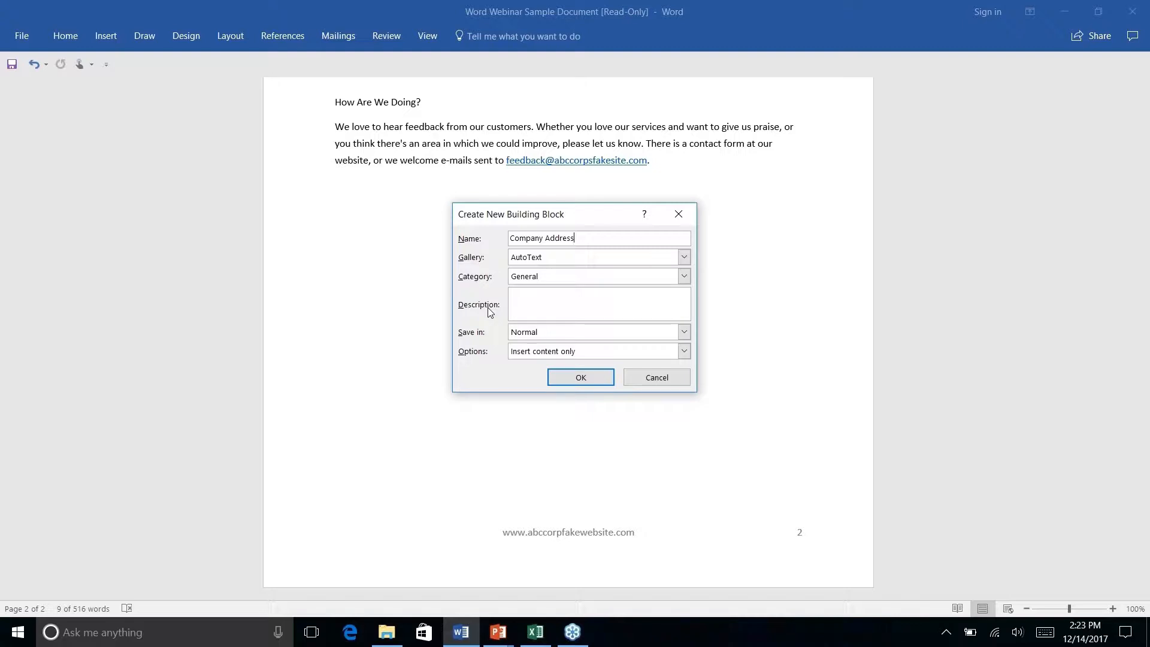
left_click(577, 380)
Step: Delete the centered company address block below the "How Are We Doing?" section
left_click(574, 309)
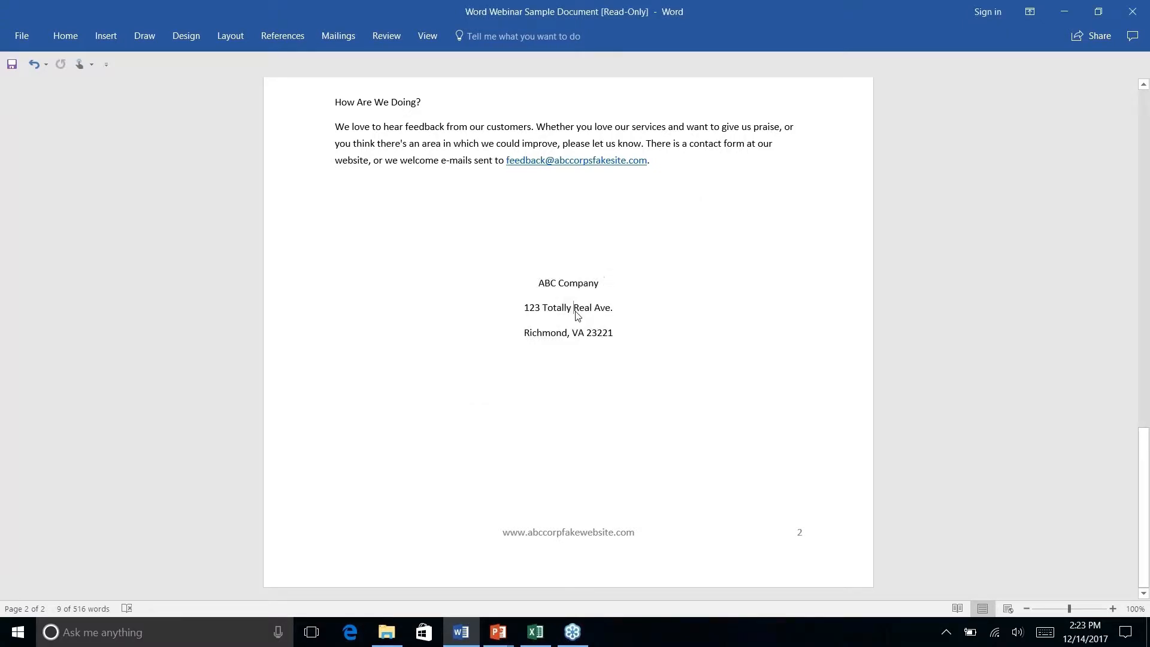
left_click_drag(611, 333, 538, 283)
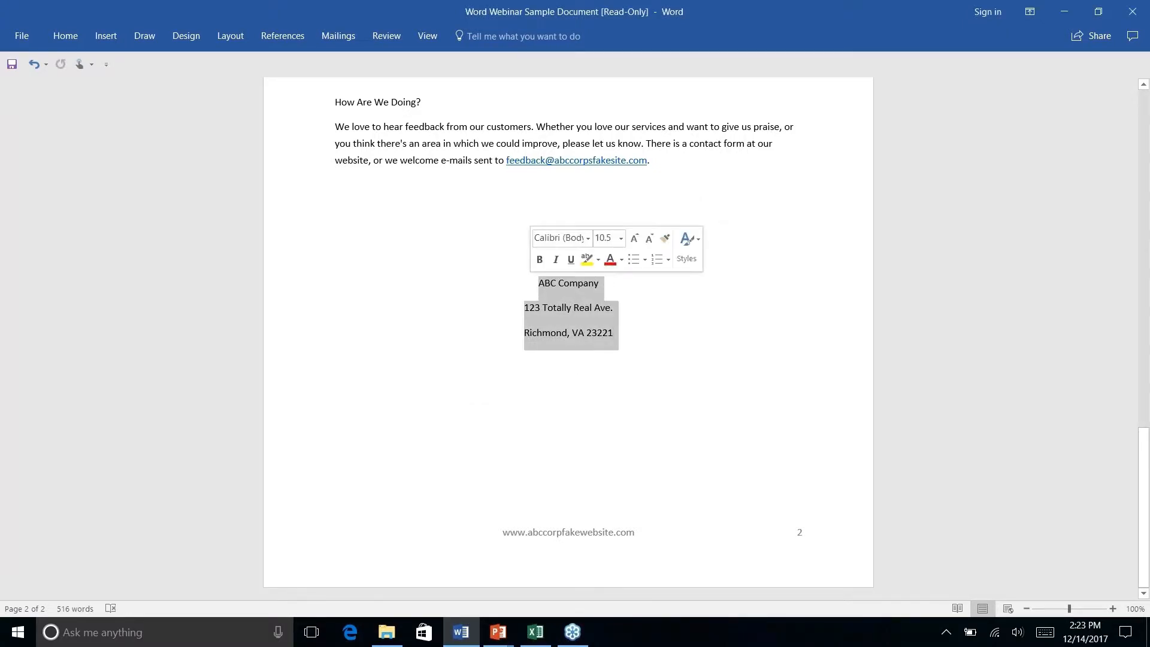
key("Delete")
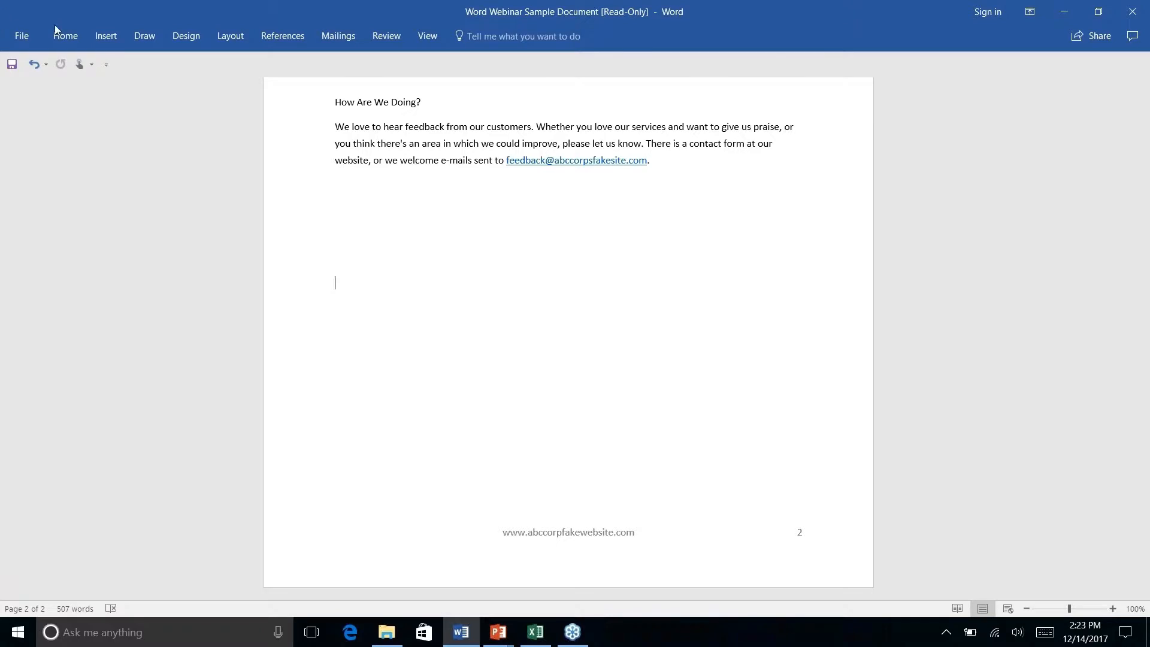
Step: Insert the "Company Address" AutoText entry from Quick Parts at the cursor on page 2
left_click(98, 39)
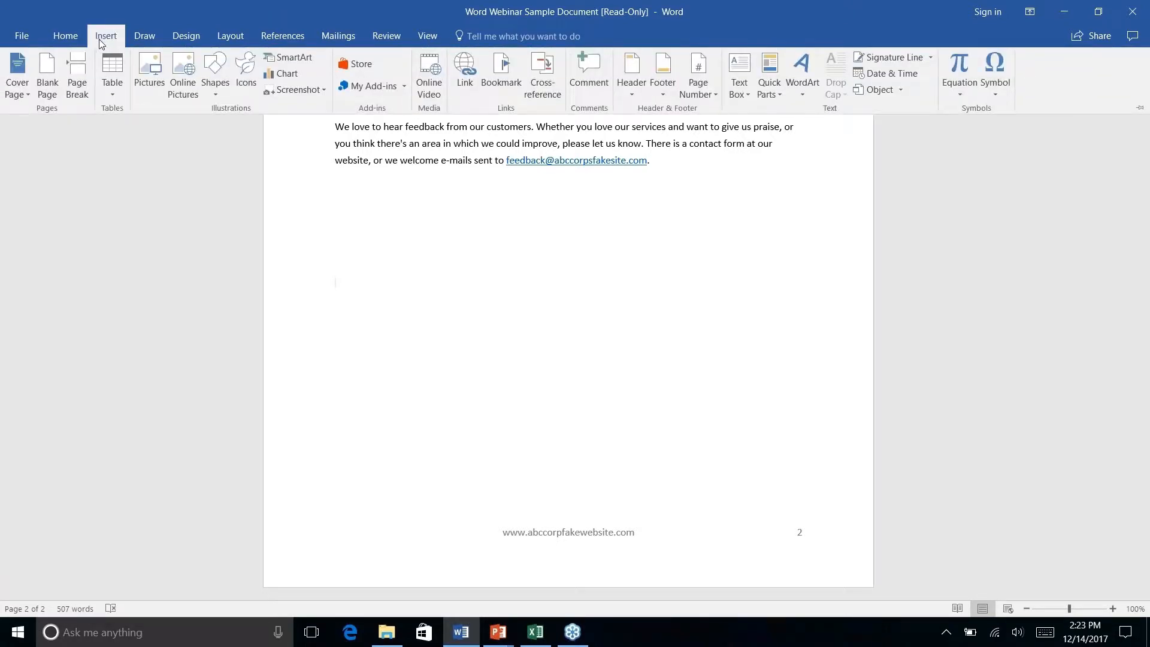
right_click(778, 95)
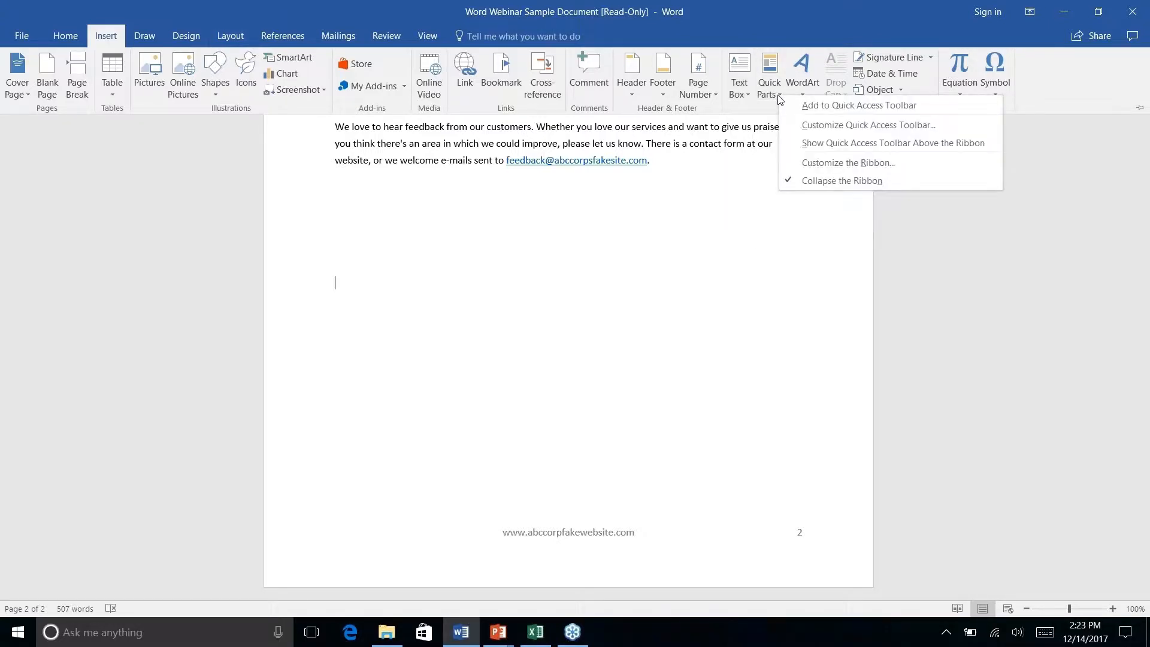
left_click(779, 96)
left_click(772, 89)
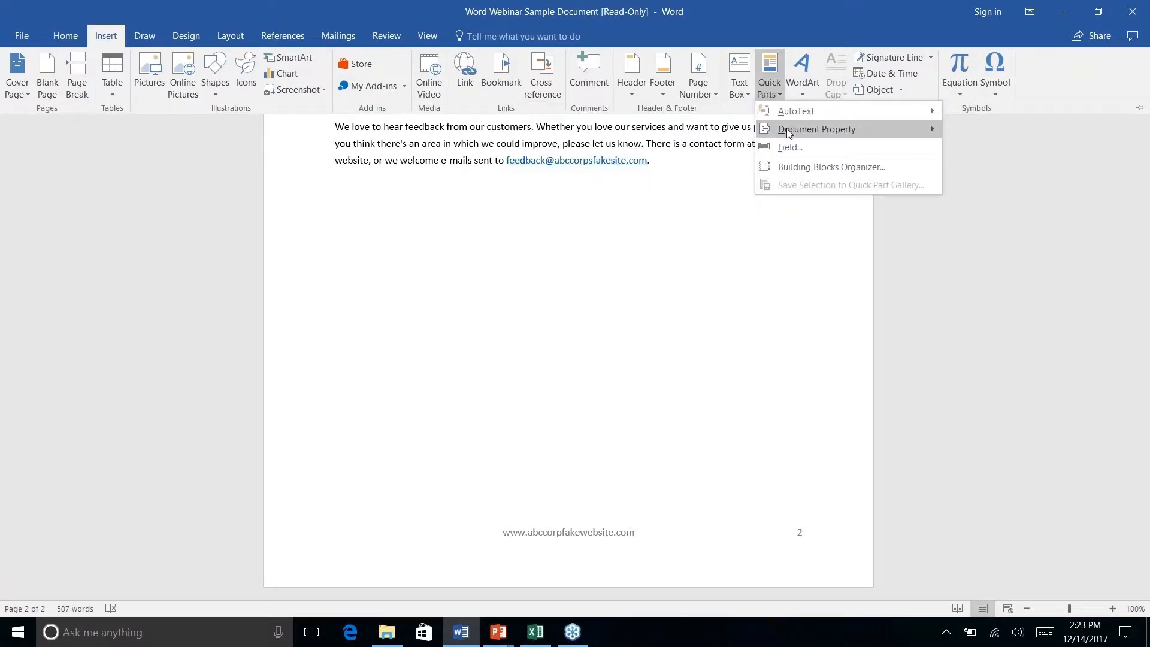
mouse_move(794, 116)
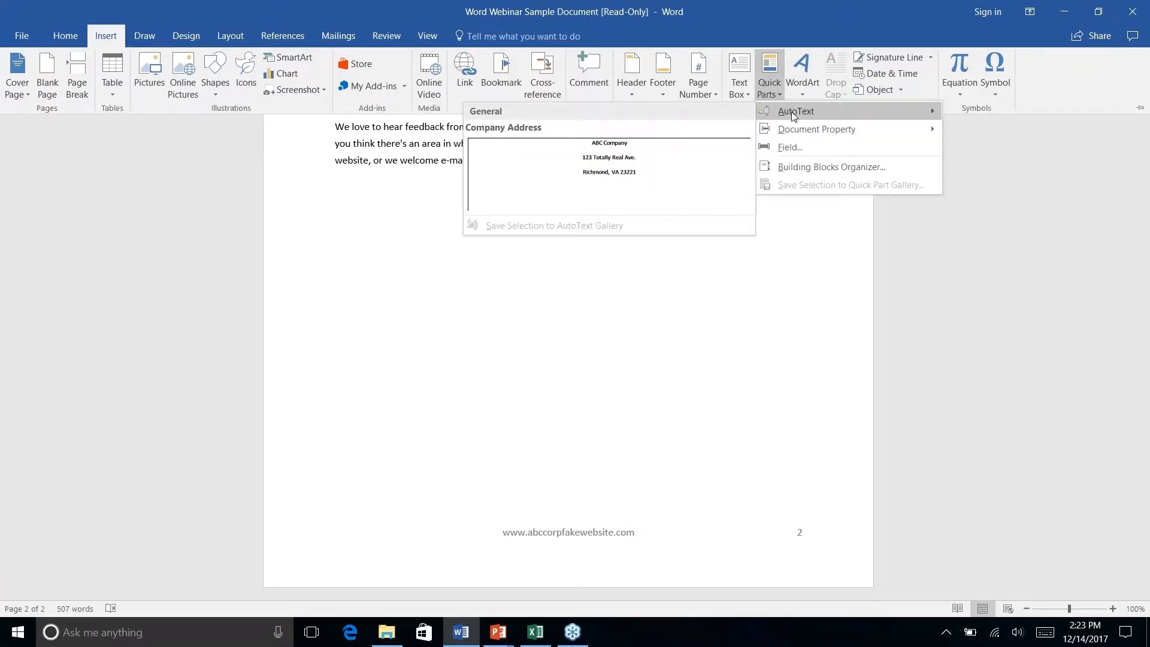
left_click(611, 171)
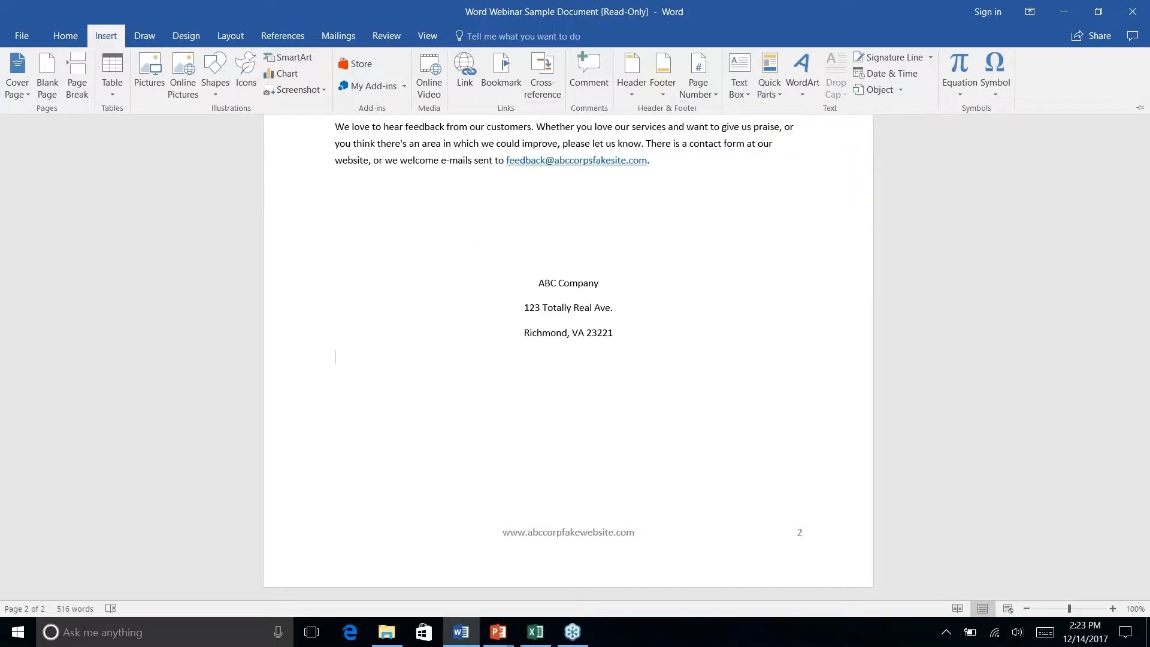
Step: Open the Building Blocks Organizer and sort its list by name, then by gallery
left_click(778, 96)
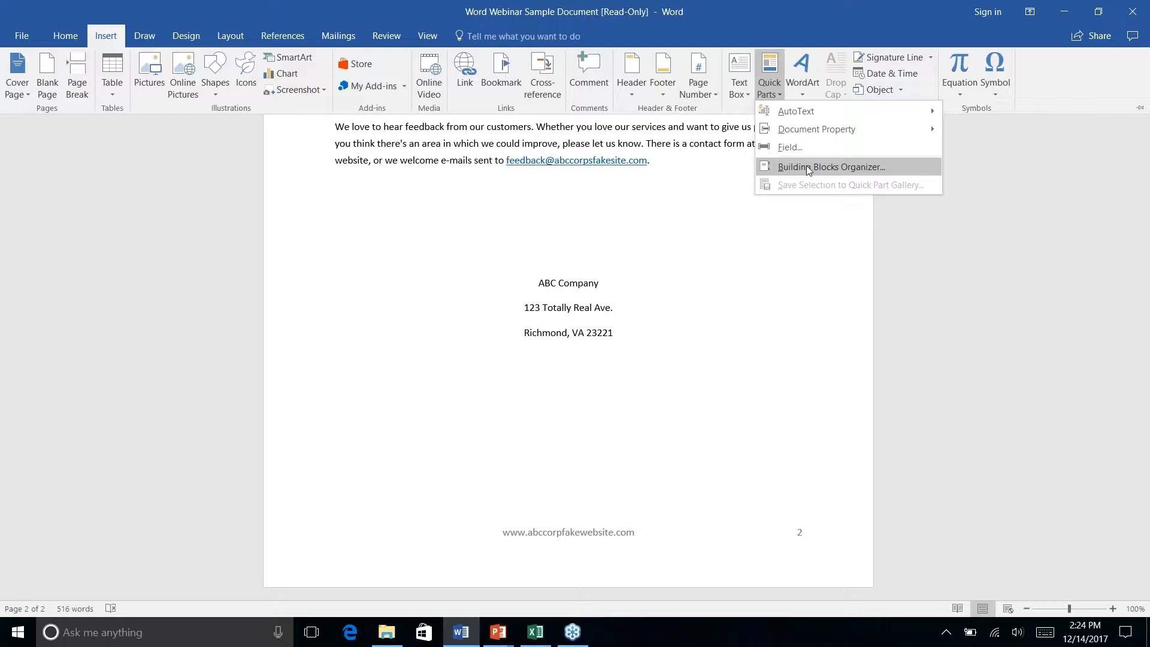
left_click(807, 167)
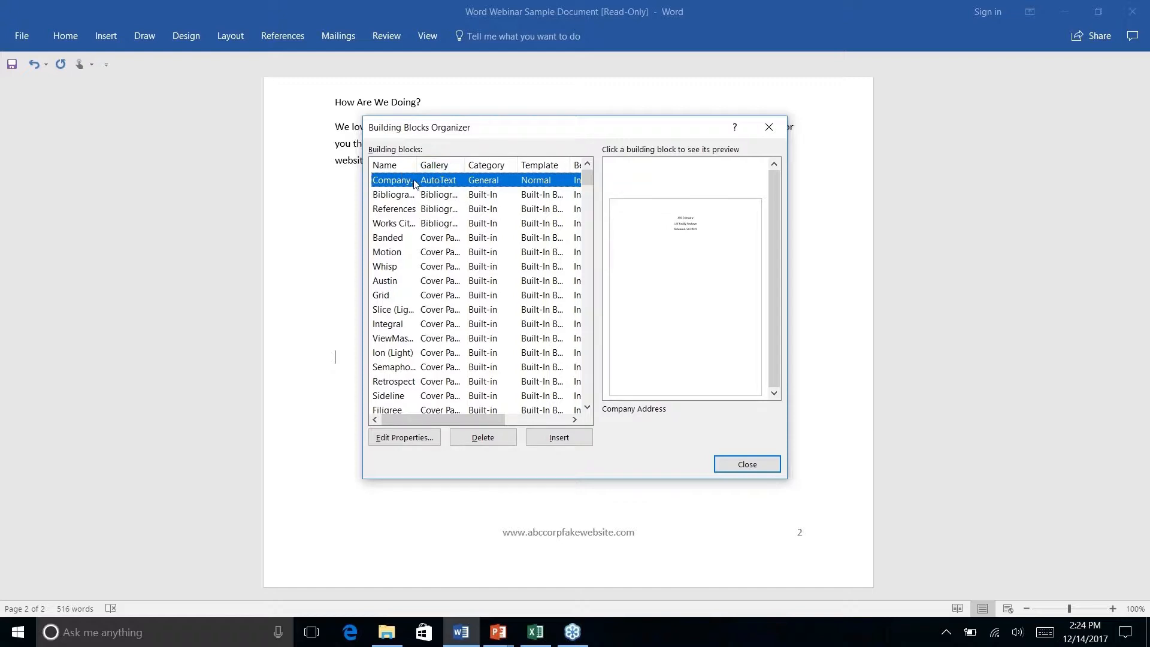
left_click(387, 168)
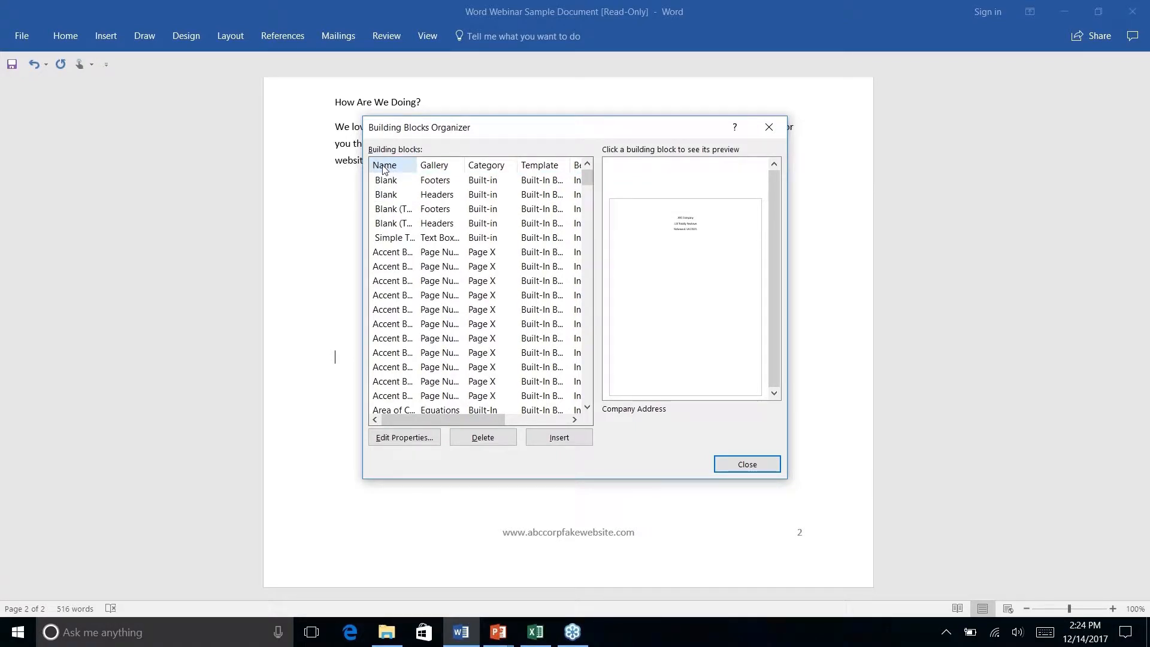
left_click(441, 167)
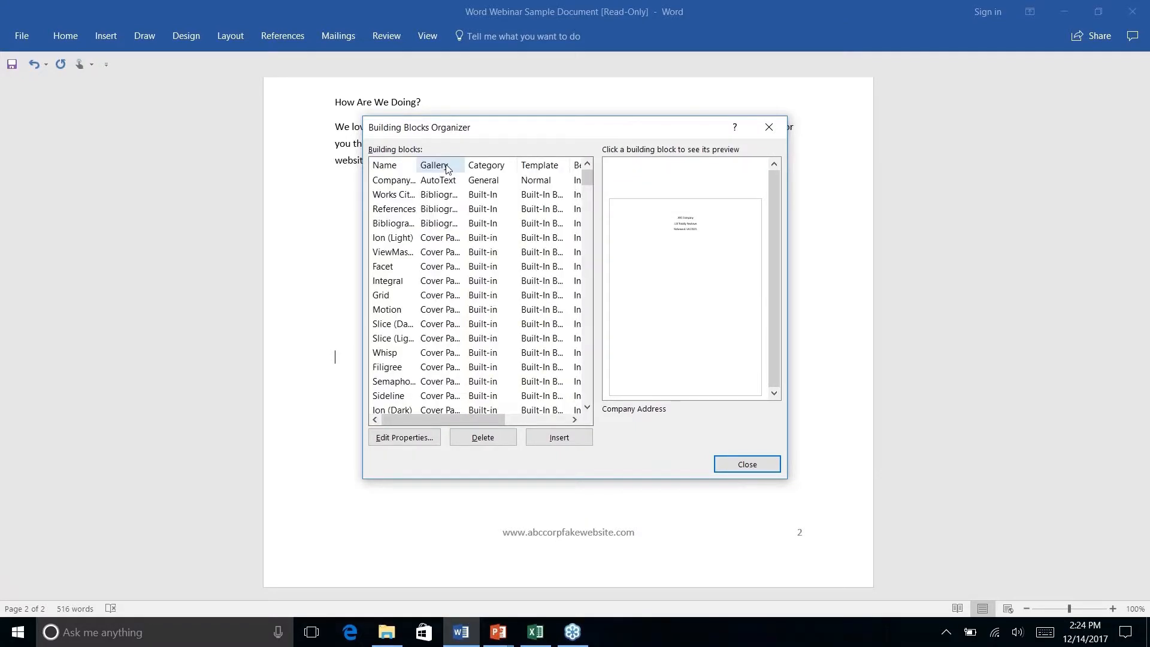
Step: View the editable properties of the "Company Address" building block and leave them without saving
left_click(395, 185)
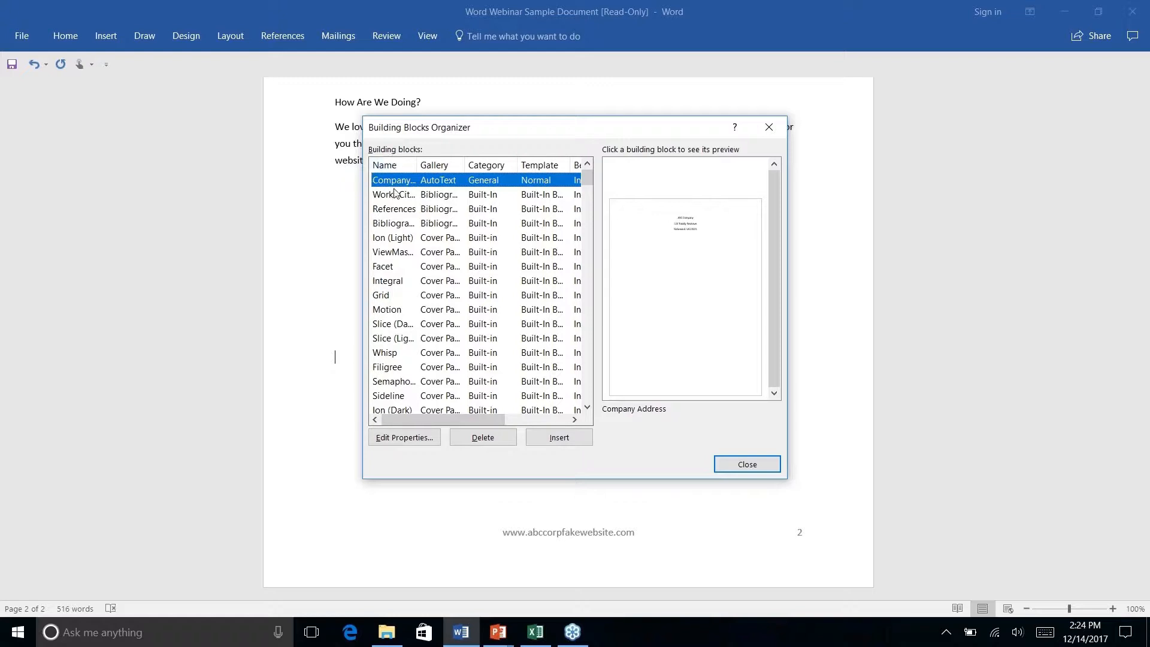
left_click(405, 440)
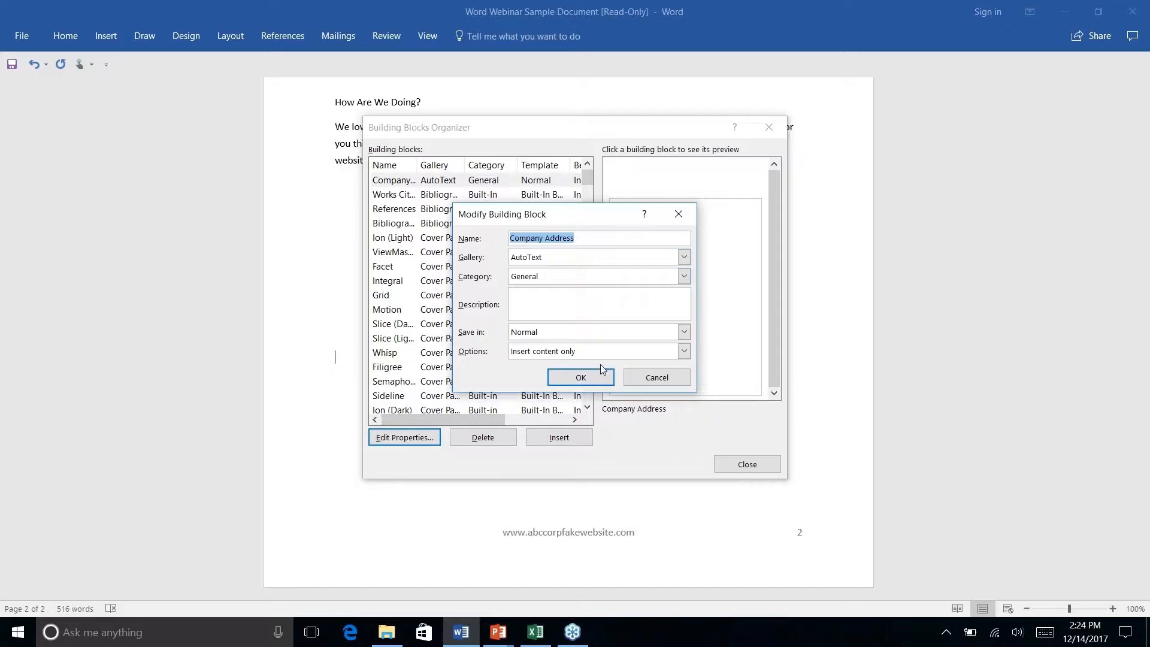
left_click(657, 377)
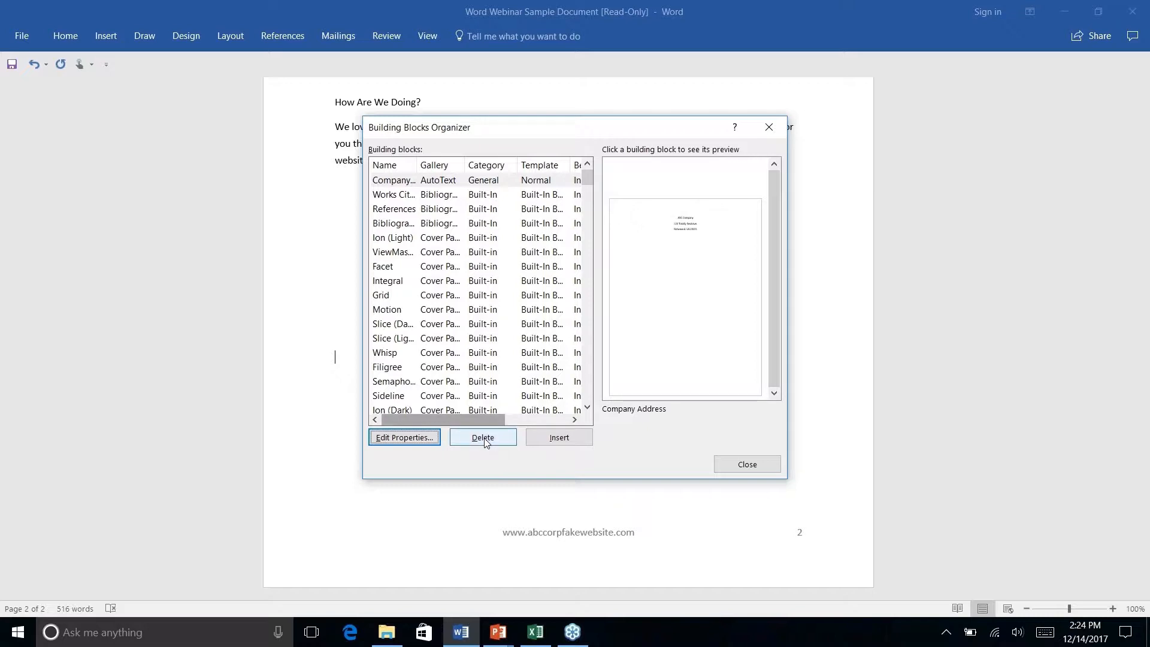
Step: Delete the "Company Address" building block from the organizer
left_click(443, 181)
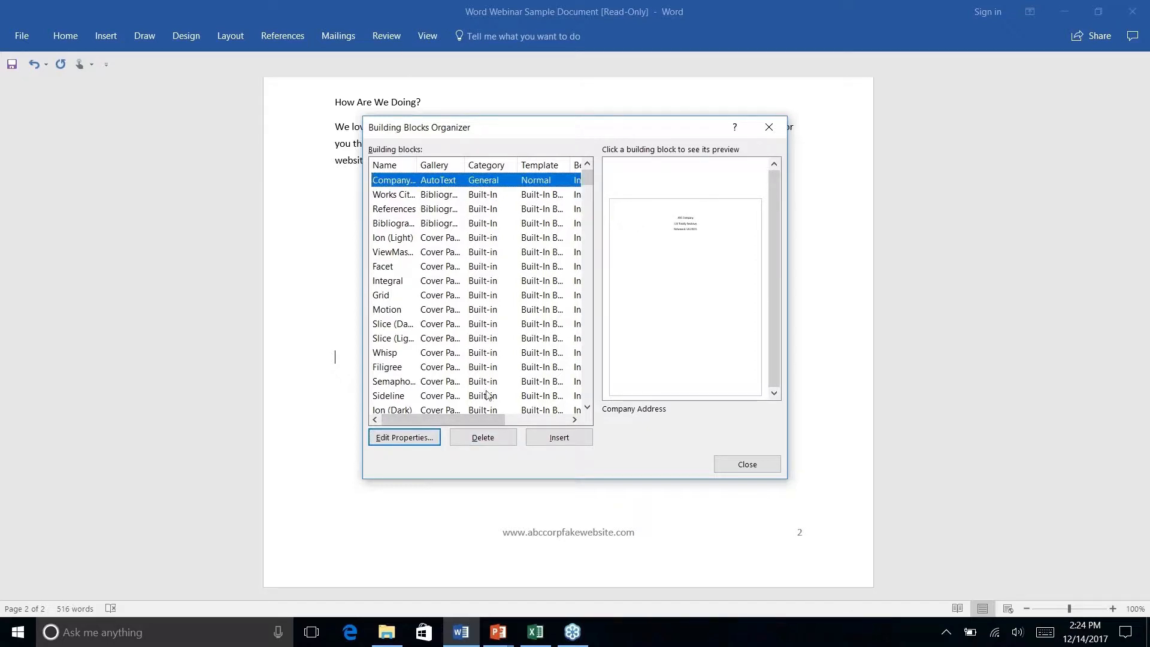
left_click(484, 439)
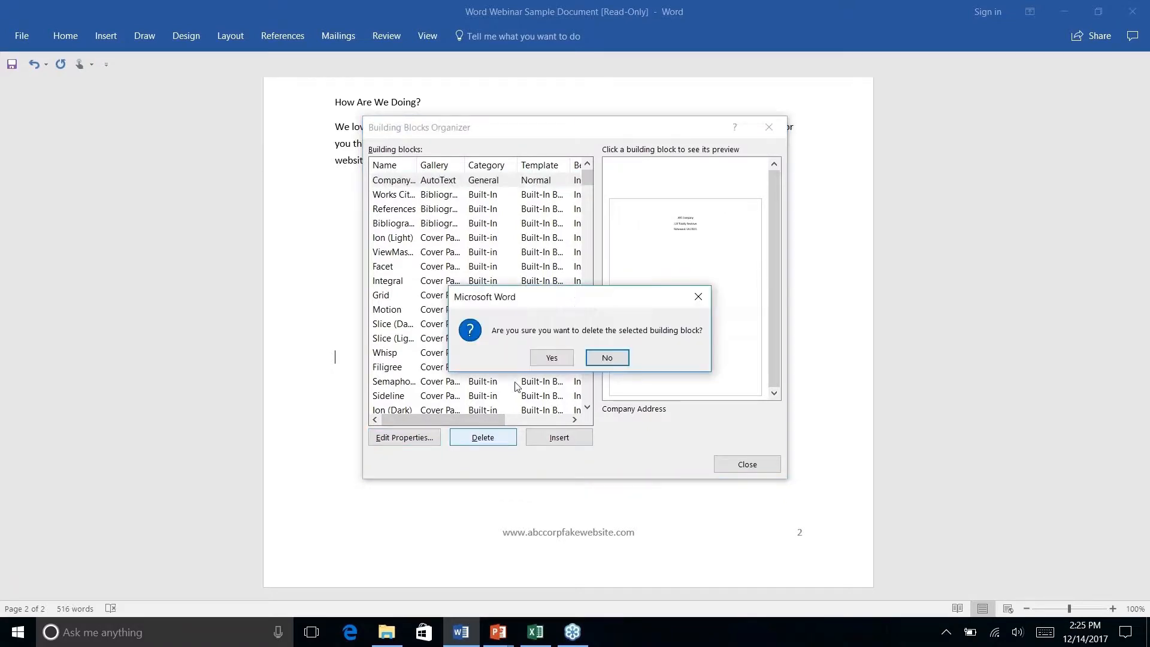
left_click(552, 358)
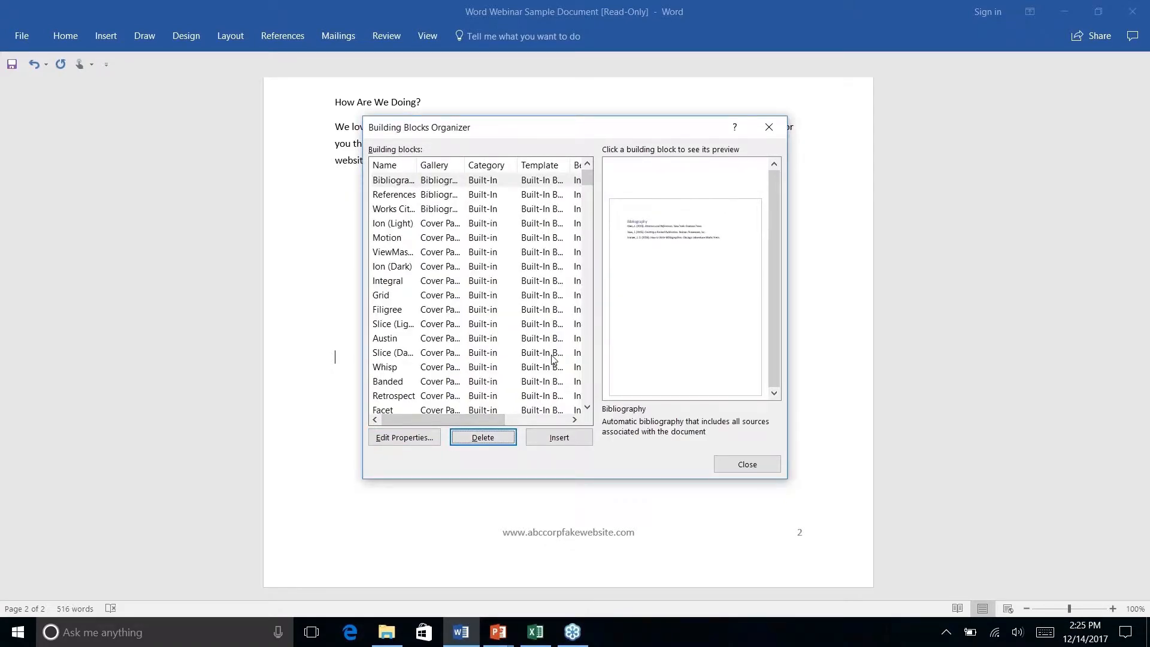
Step: Examine the columns and the header, footer and page number galleries in the Building Blocks Organizer, close it and return to the newsletter
scroll(417, 251, "right", 4)
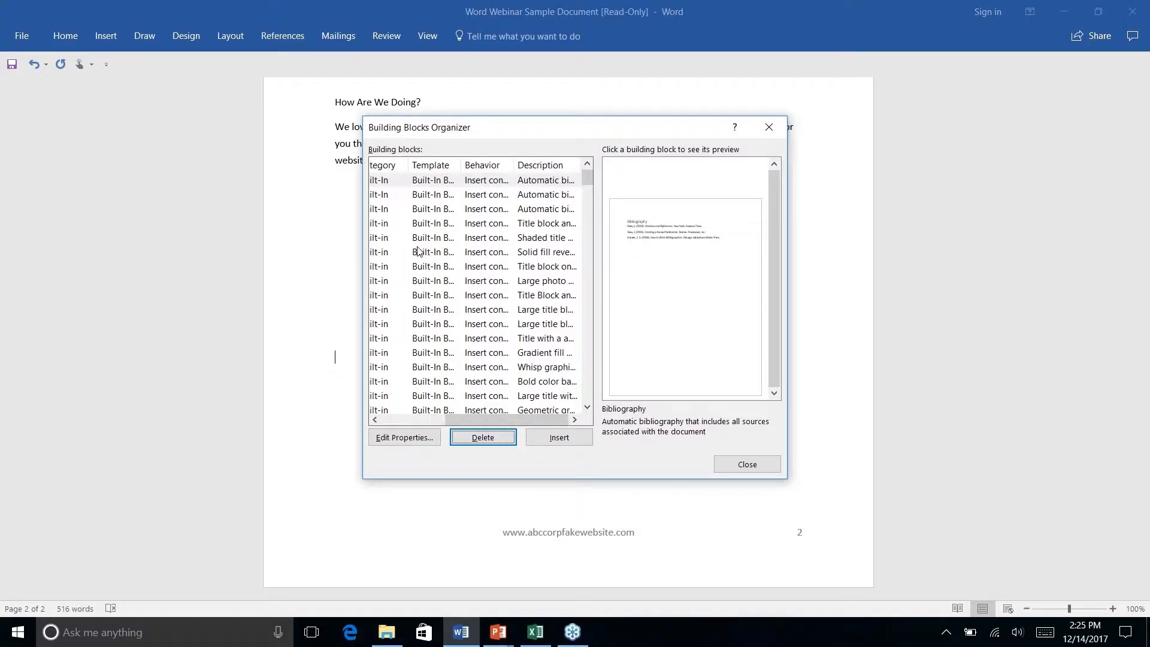
scroll(418, 251, "left", 4)
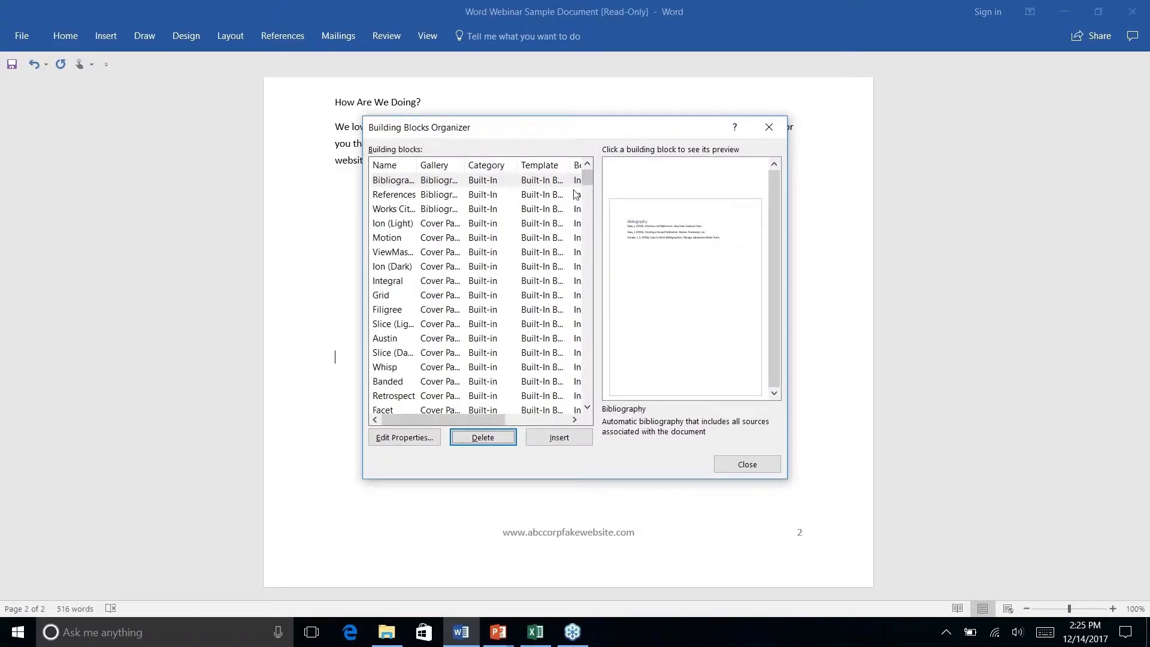
scroll(545, 272, "down", 10)
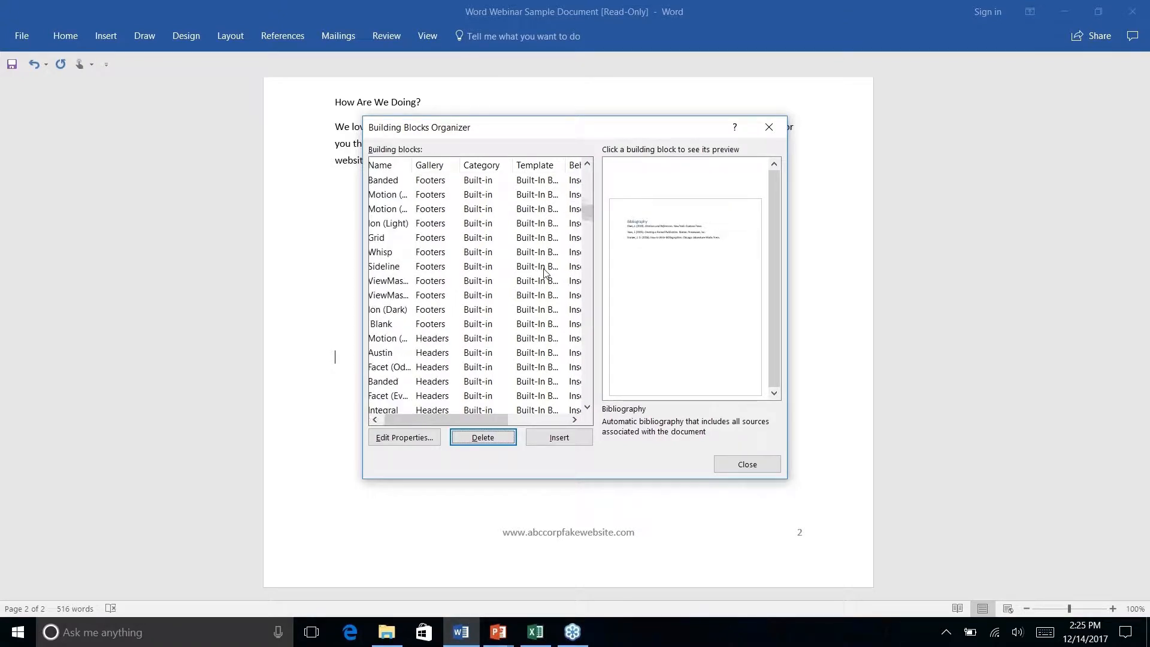
scroll(545, 273, "down", 8)
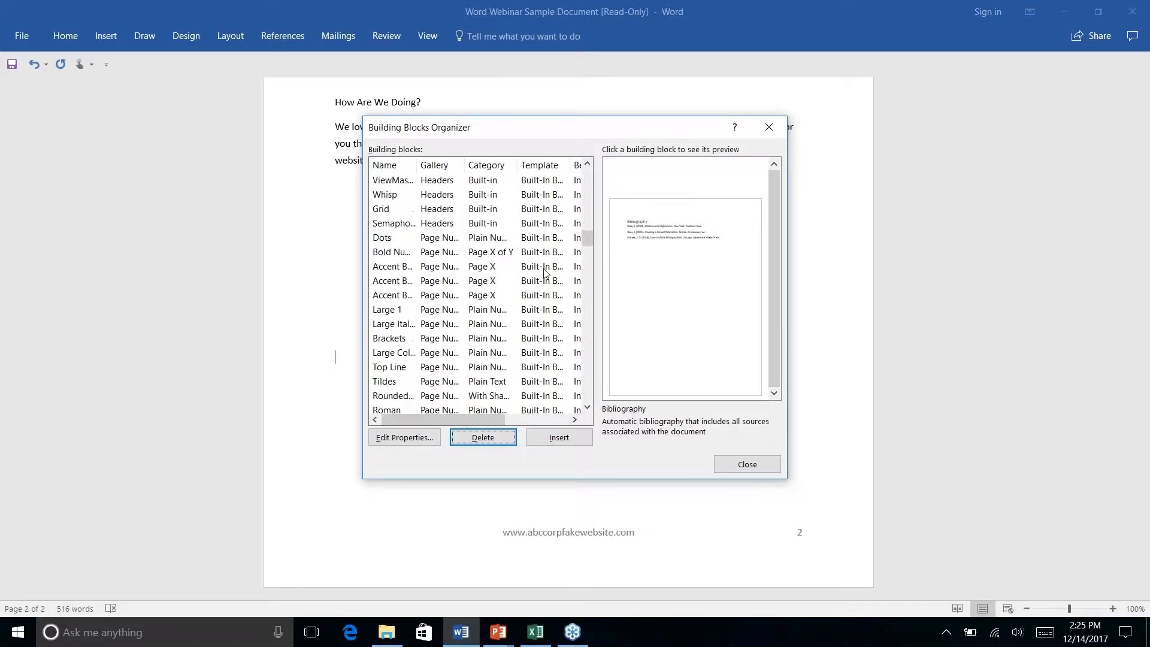
scroll(546, 273, "down", 1)
scroll(545, 273, "right", 1)
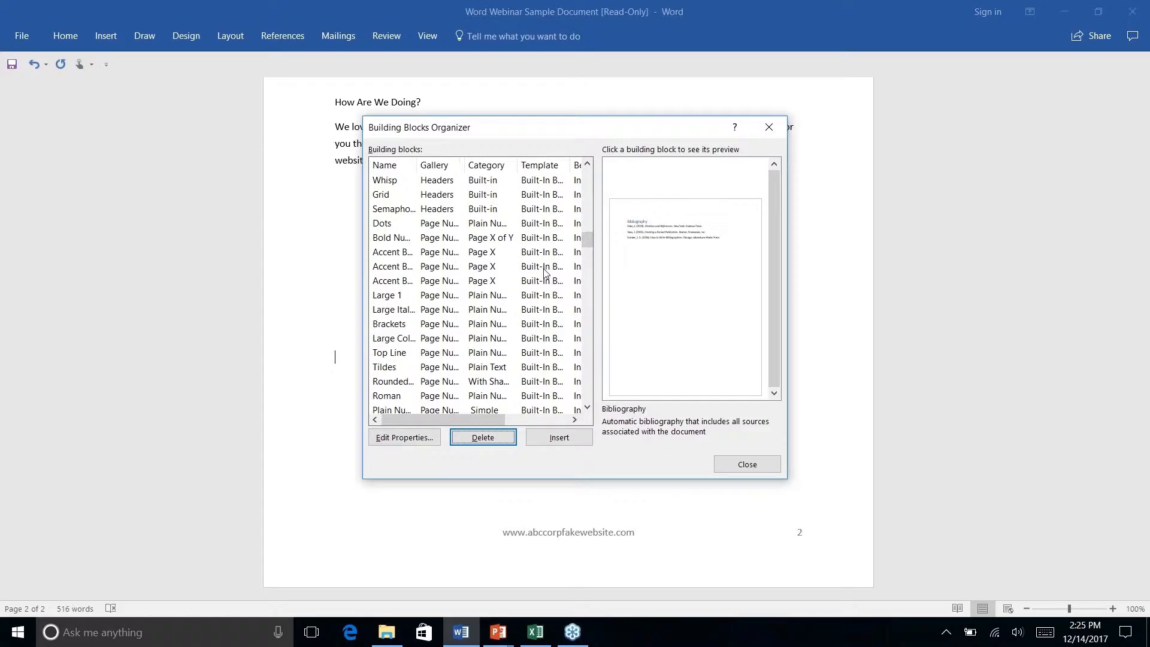
scroll(546, 272, "down", 5)
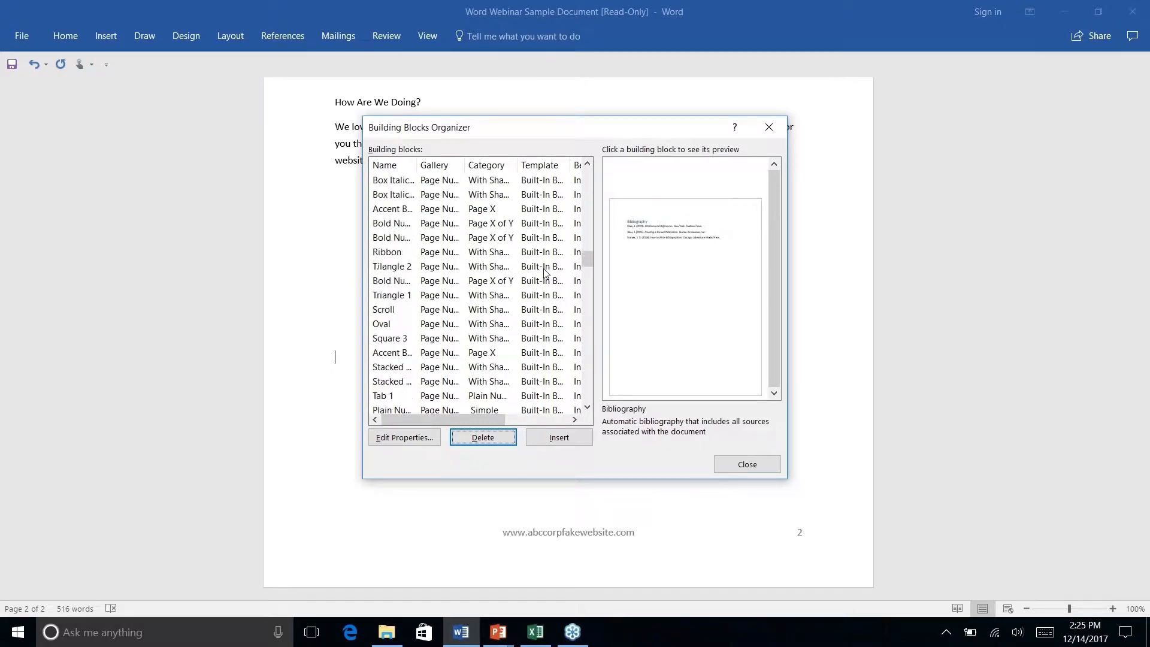
scroll(545, 273, "down", 8)
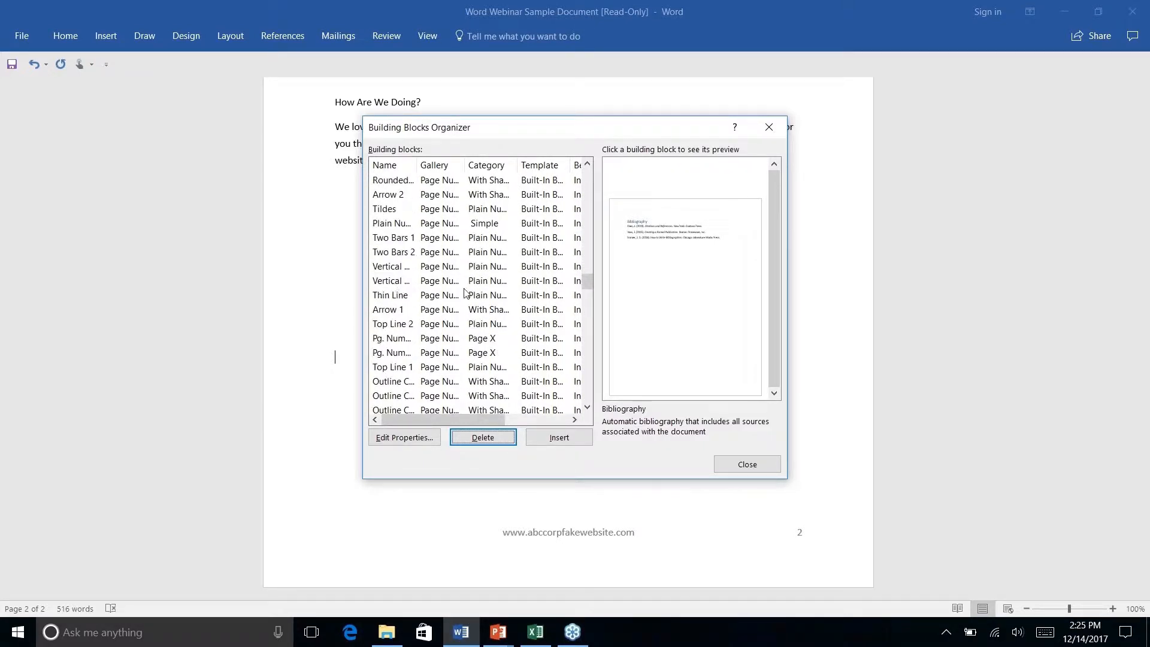
left_click(768, 130)
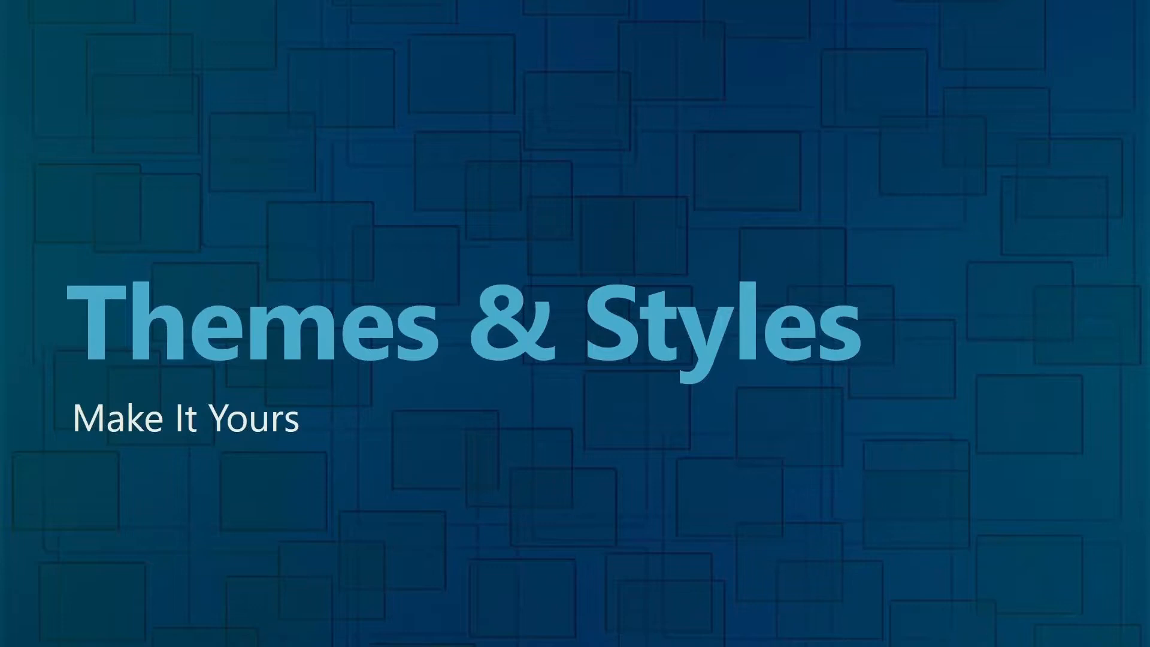
key("alt+Tab")
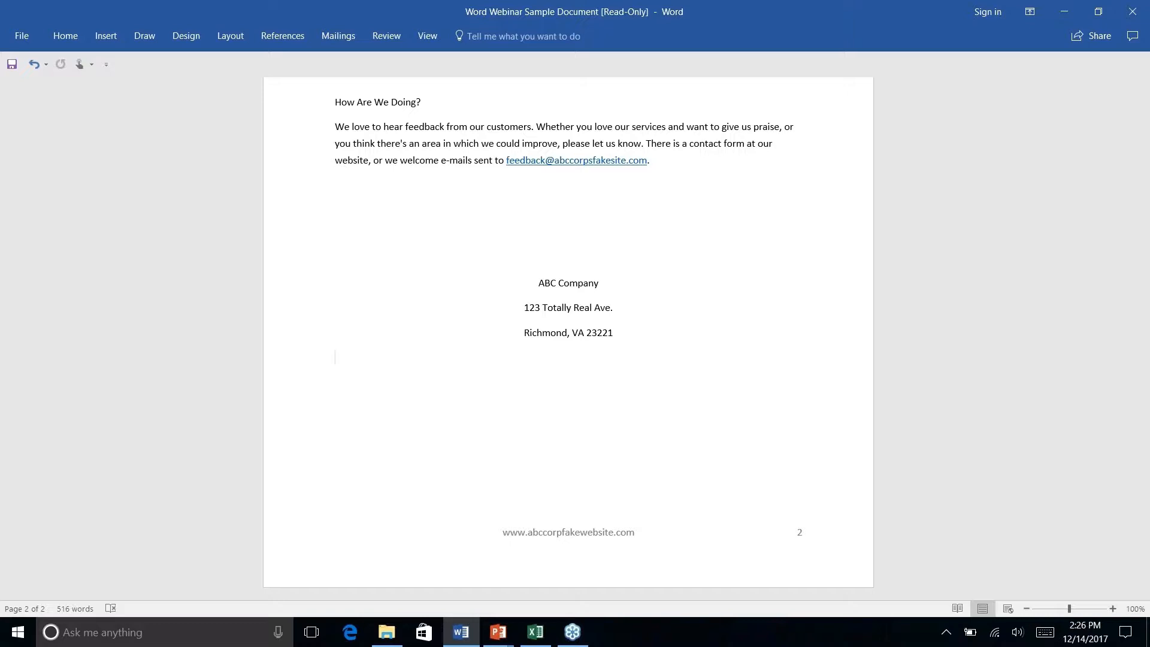
Step: Apply the Wisp theme to the newsletter and reapply the document's own style set
scroll(568, 338, "up", 1)
scroll(569, 339, "up", 15)
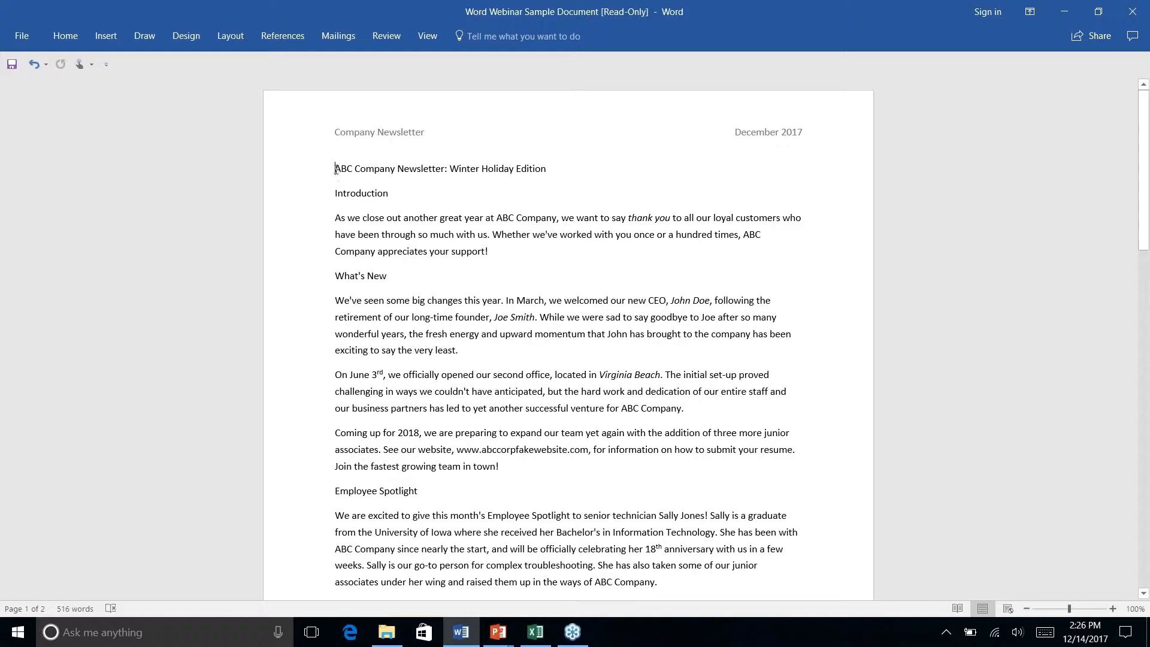
left_click(230, 37)
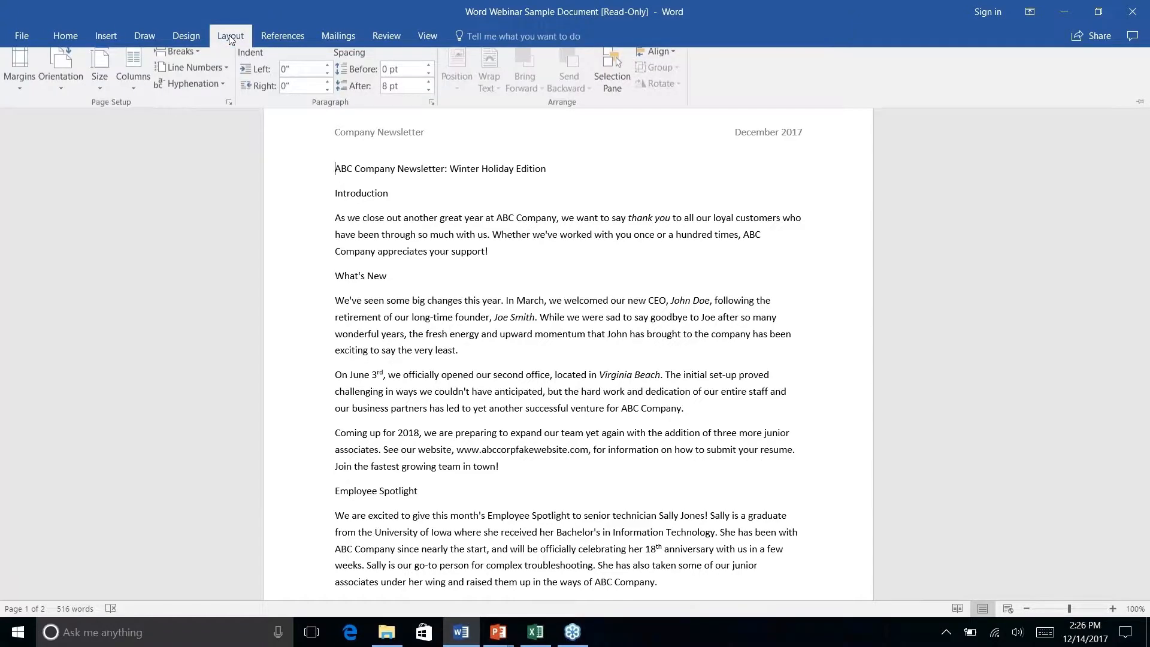
left_click(187, 37)
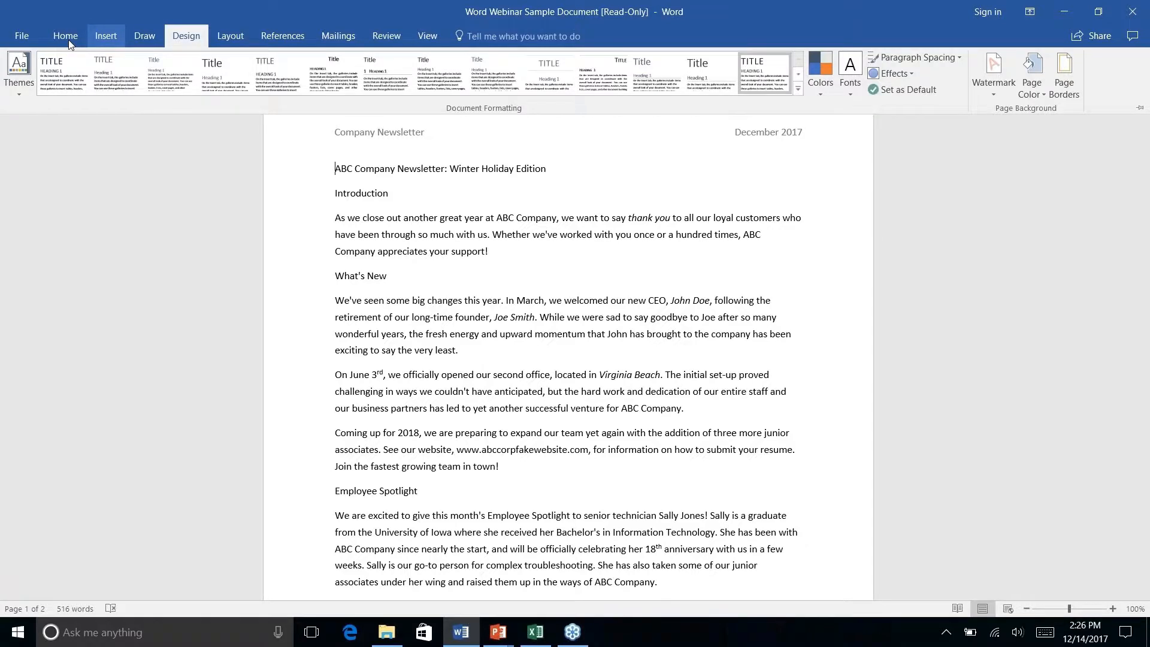
left_click(21, 93)
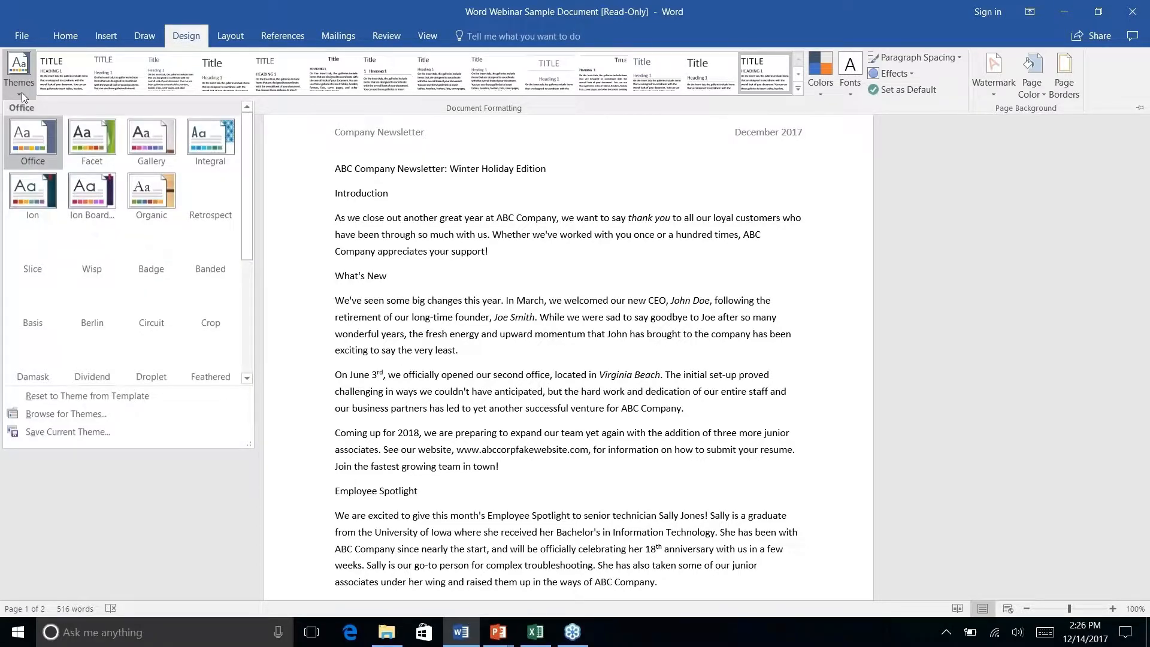
right_click(85, 252)
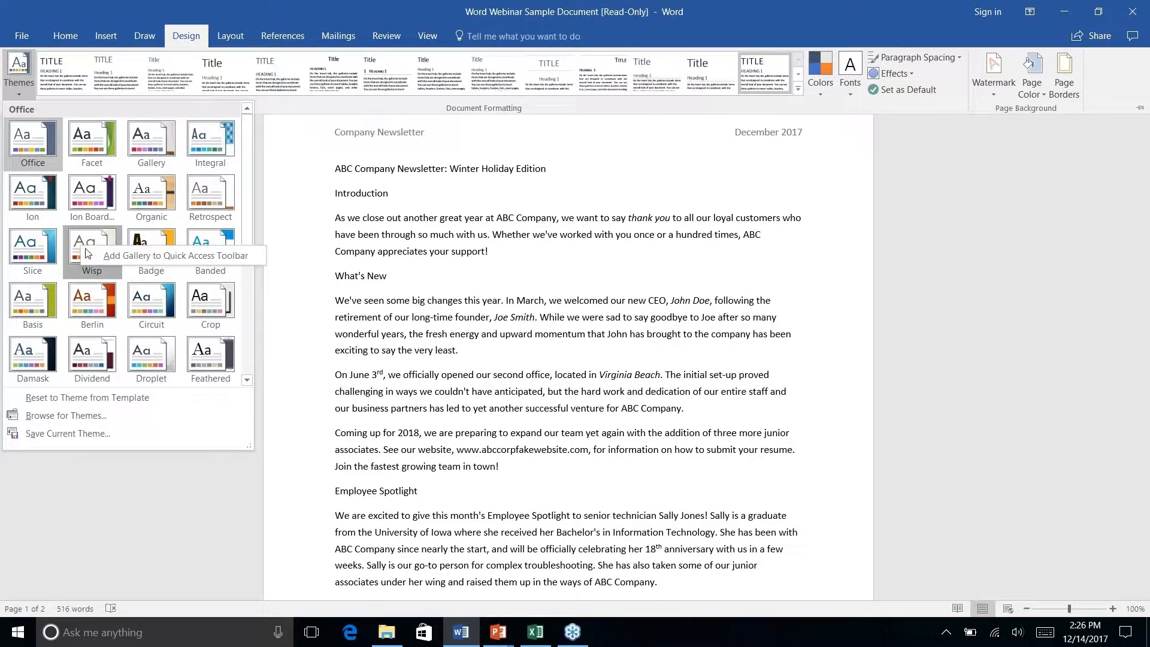
left_click(84, 251)
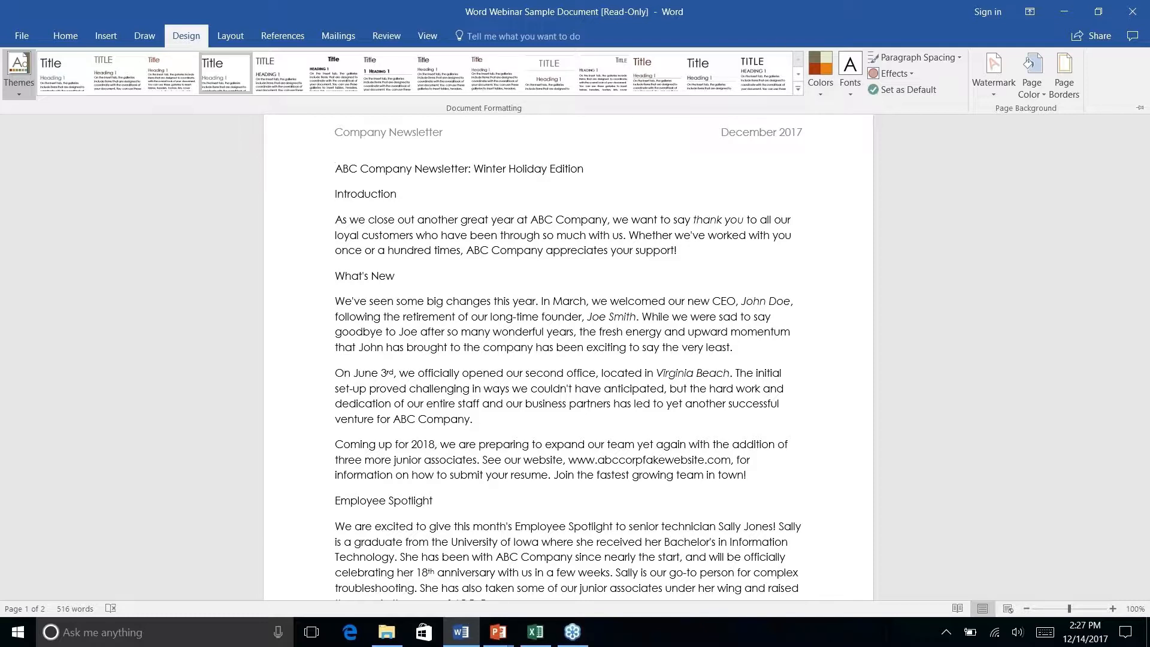
left_click(753, 81)
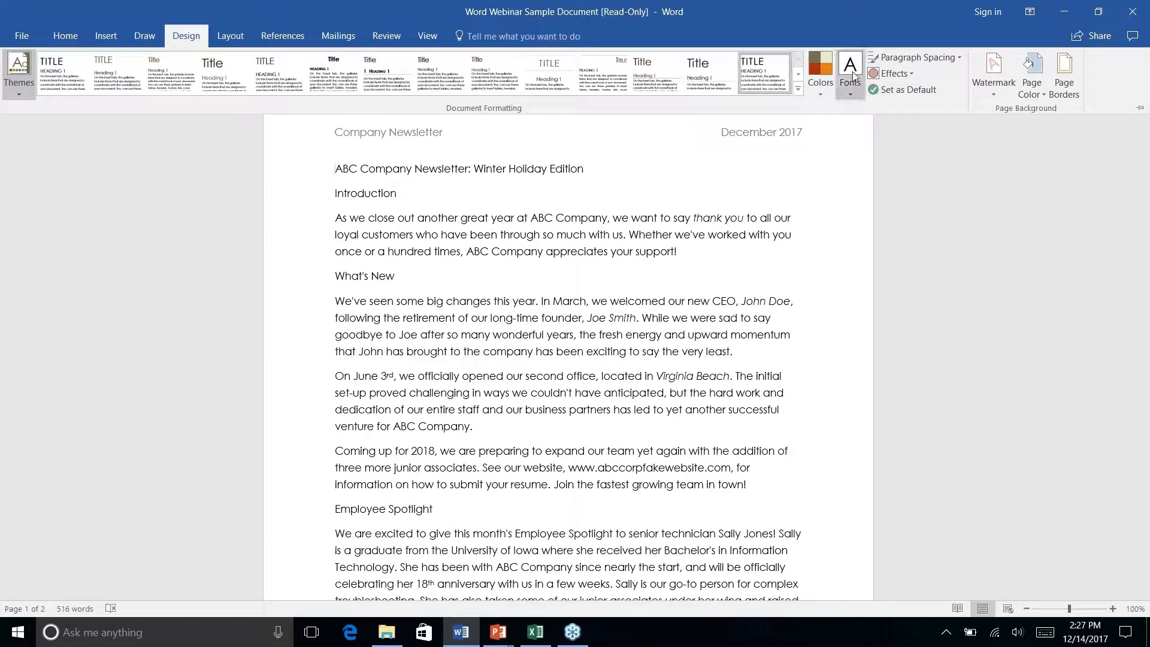
Step: Look through the theme color palettes and the options for creating custom theme colors, leaving without saving
left_click(817, 93)
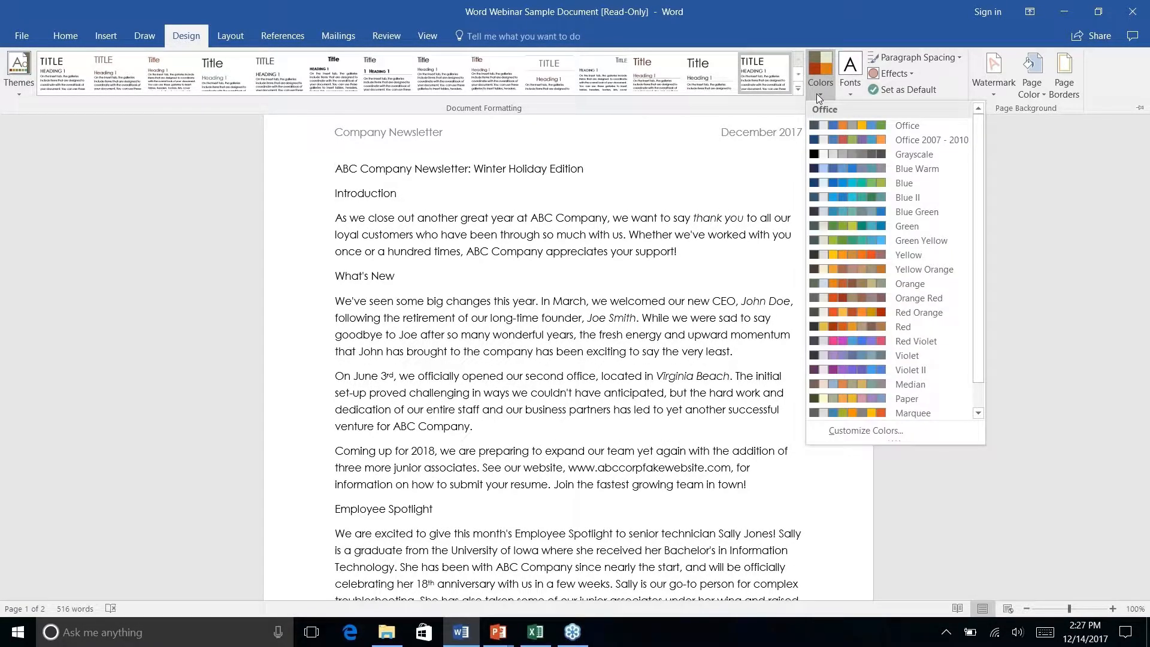
scroll(845, 200, "down", 1)
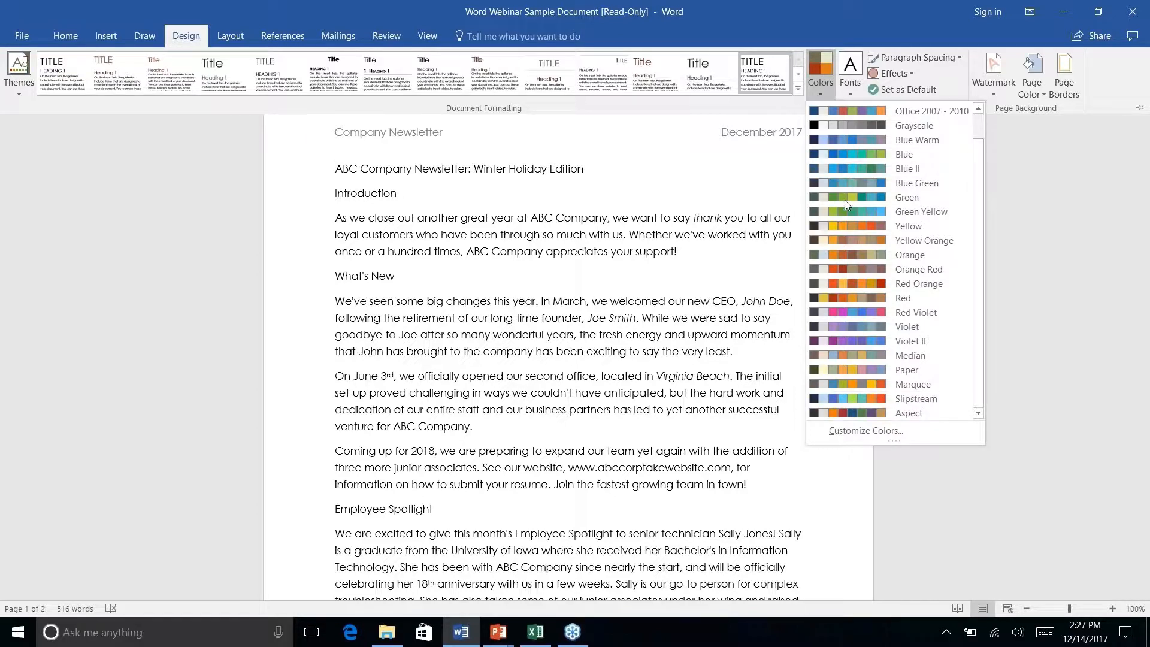
scroll(845, 200, "up", 1)
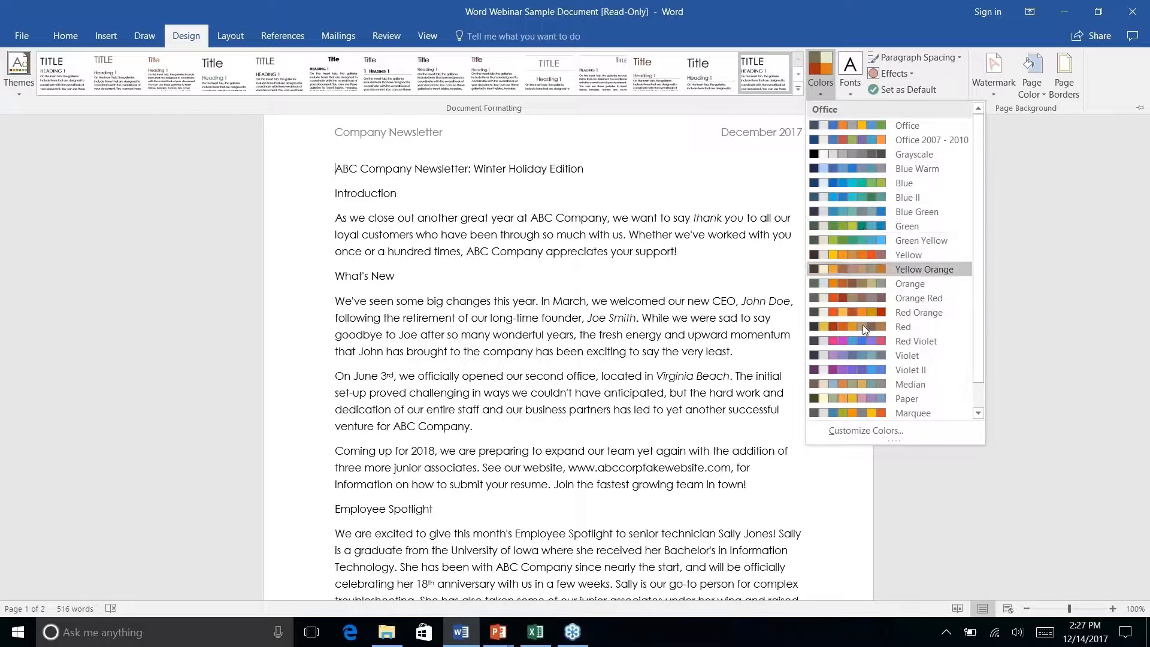
right_click(861, 436)
key("Escape")
left_click(851, 431)
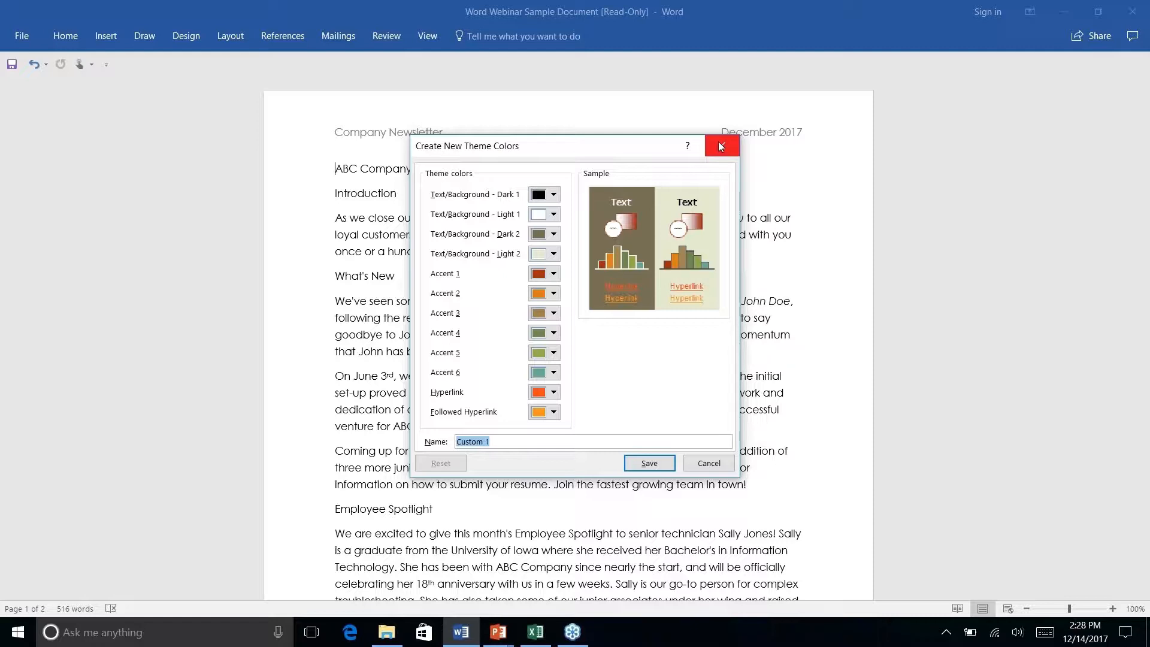
left_click(707, 465)
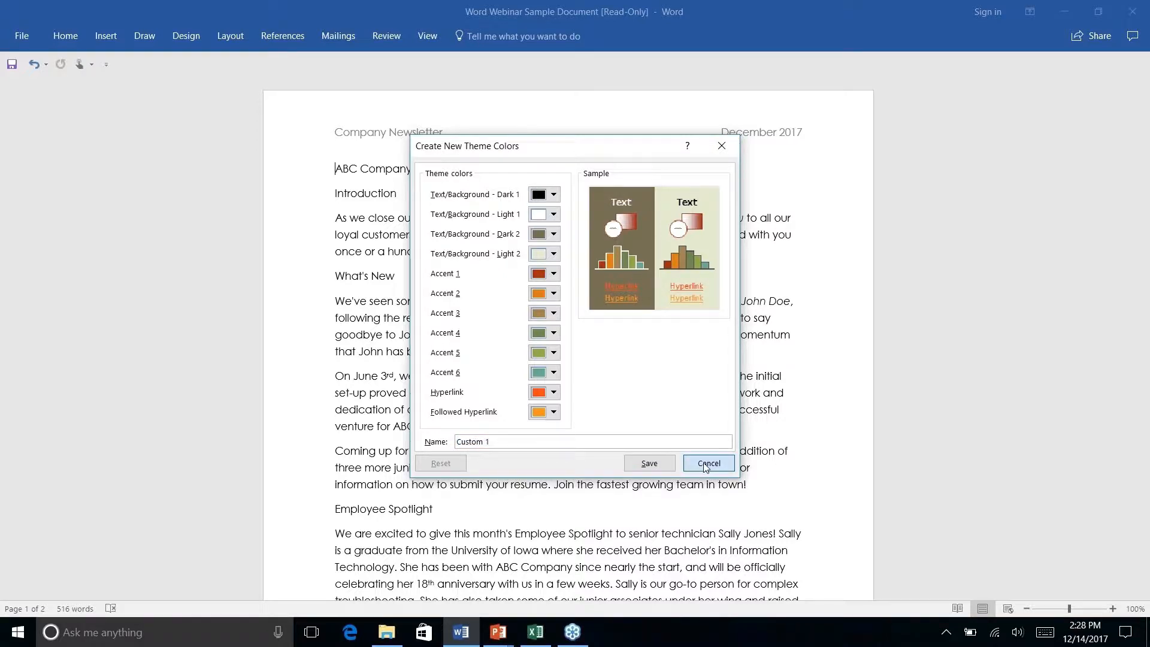
Step: Preview the built-in style sets without applying one, and apply the Feathered theme to the newsletter
left_click(213, 36)
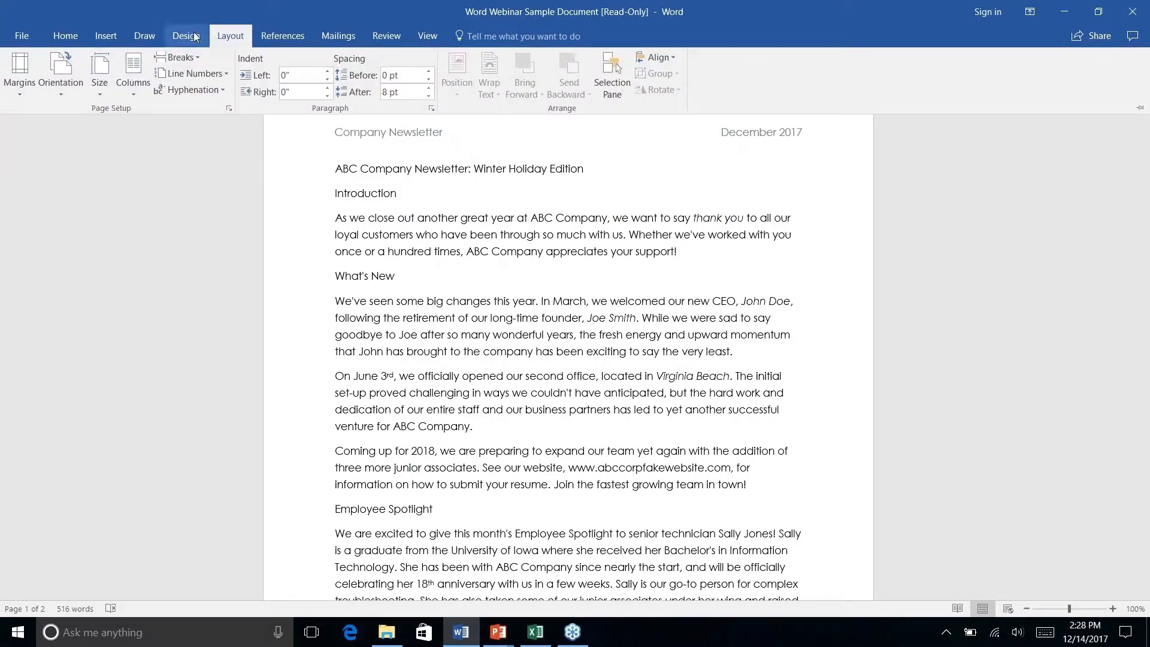
left_click(193, 31)
left_click(798, 88)
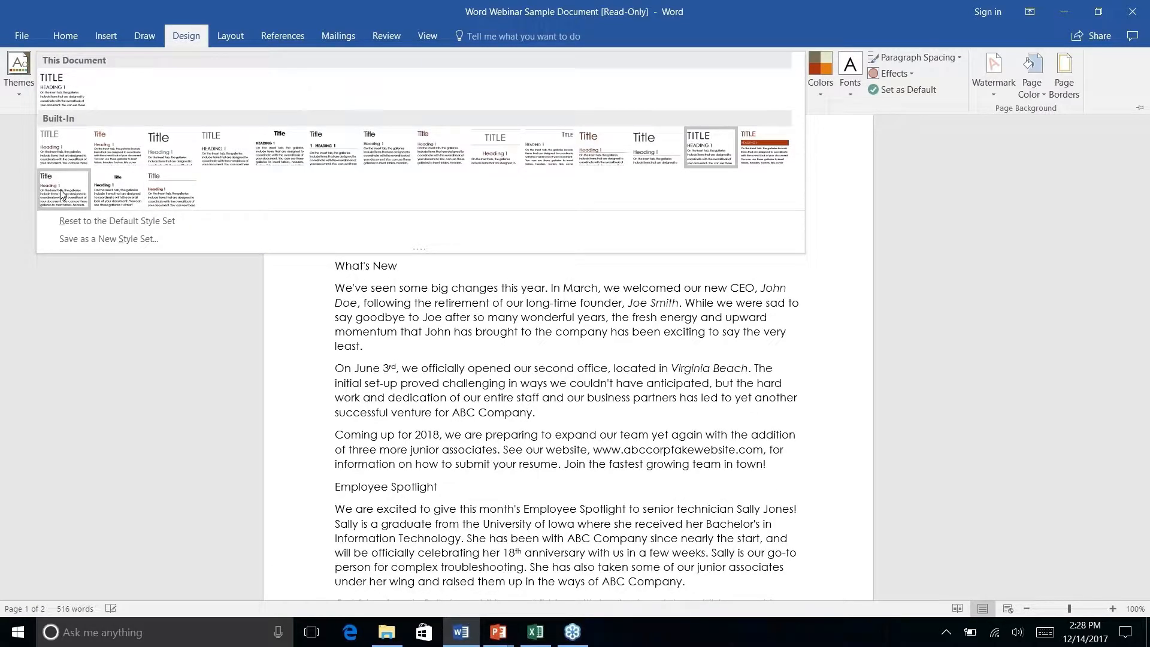
left_click(16, 94)
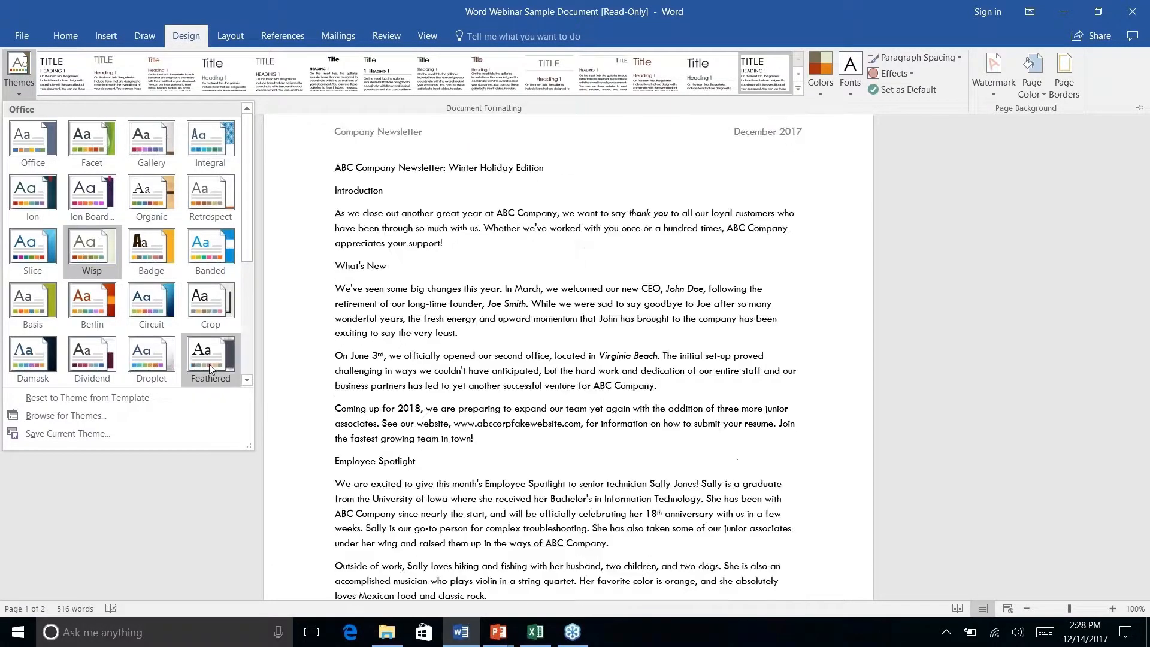
right_click(204, 358)
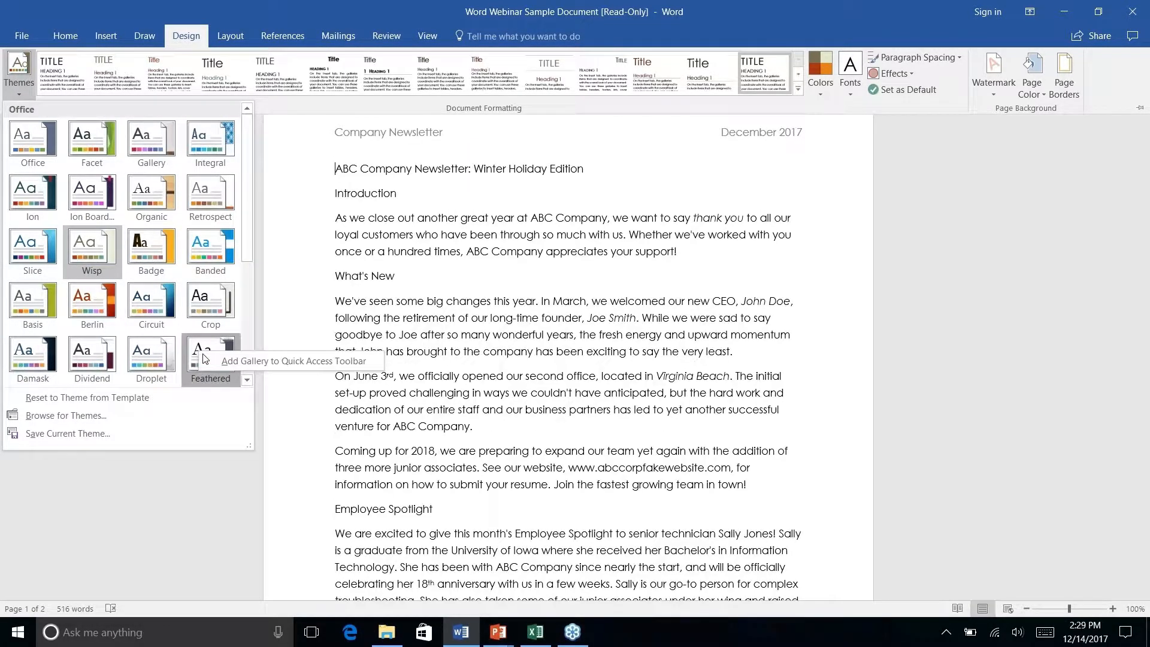
left_click(193, 353)
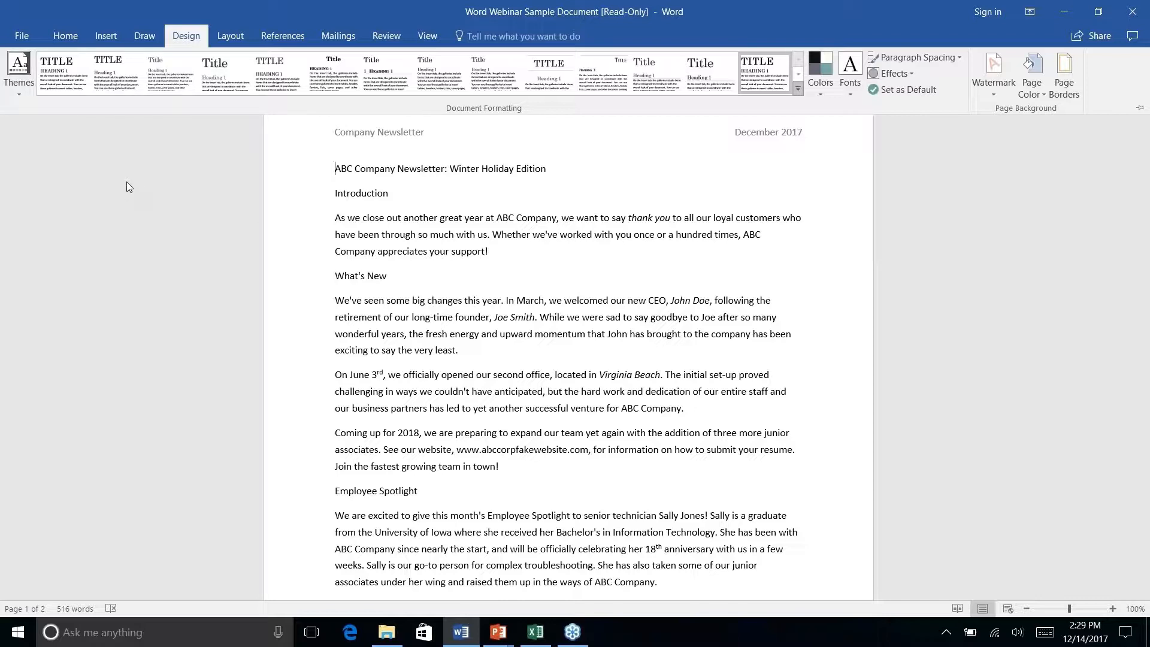
left_click(111, 35)
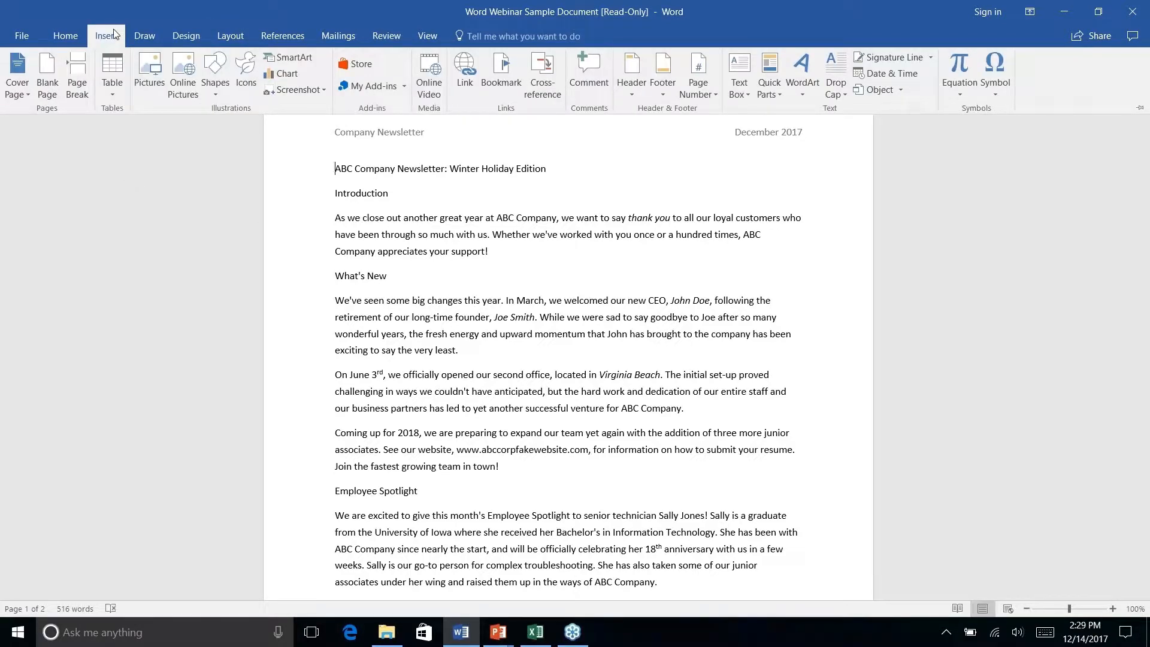
left_click(153, 37)
left_click(75, 36)
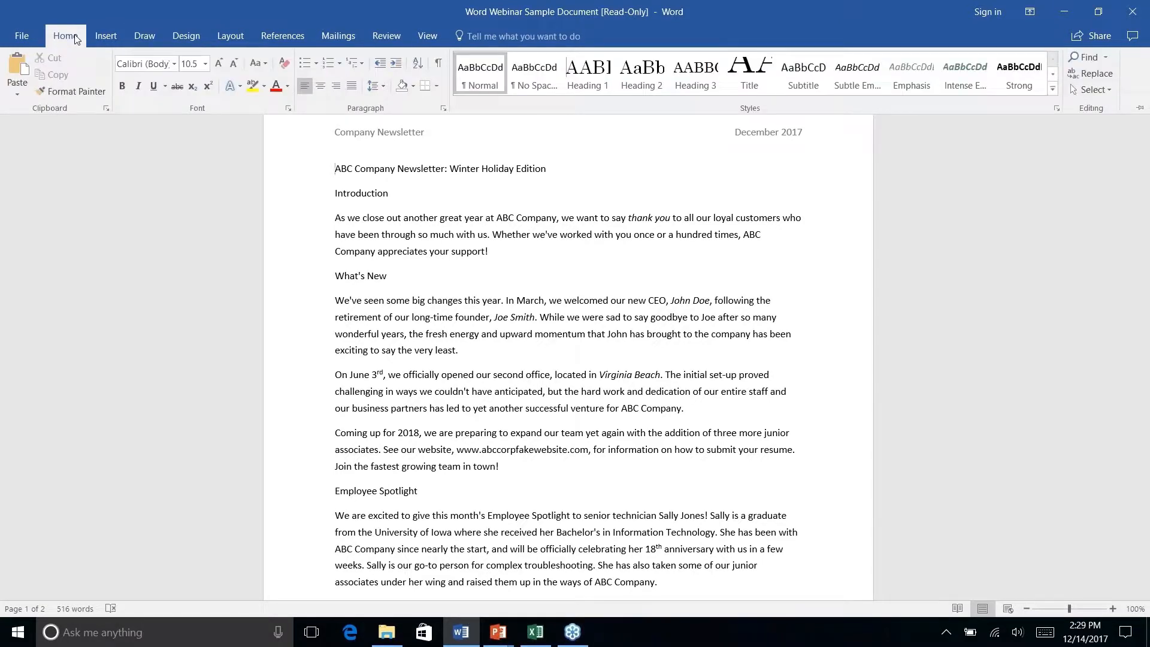
left_click(669, 213)
scroll(669, 213, "down", 5)
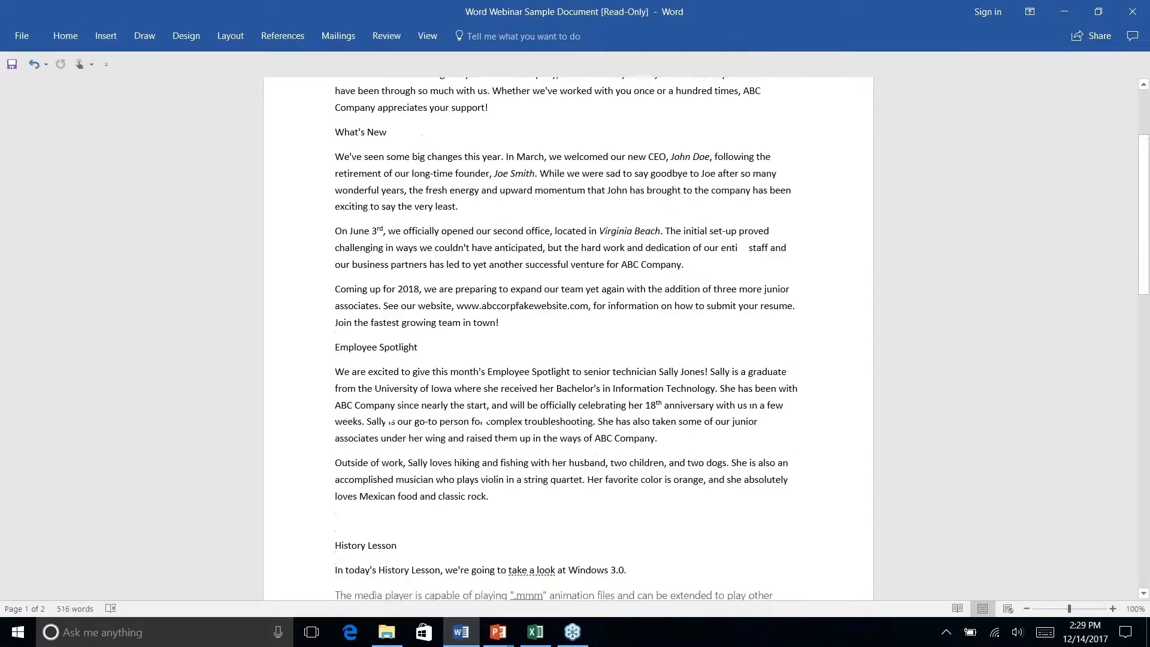
scroll(569, 336, "up", 3)
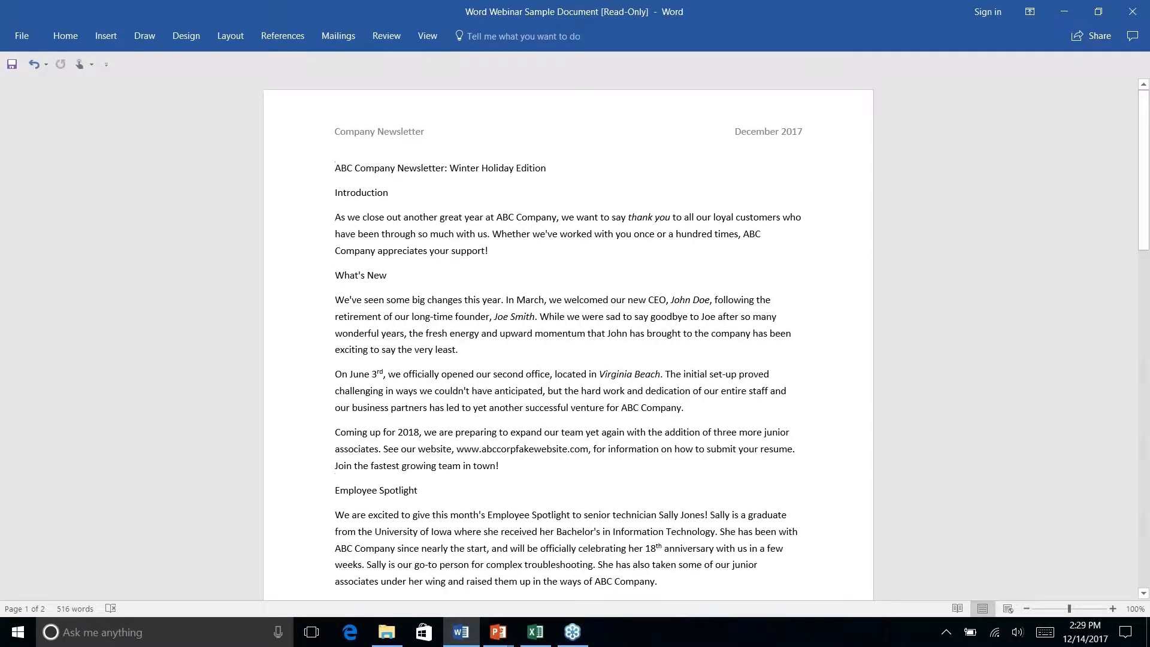
scroll(570, 336, "down", 7)
scroll(569, 335, "up", 10)
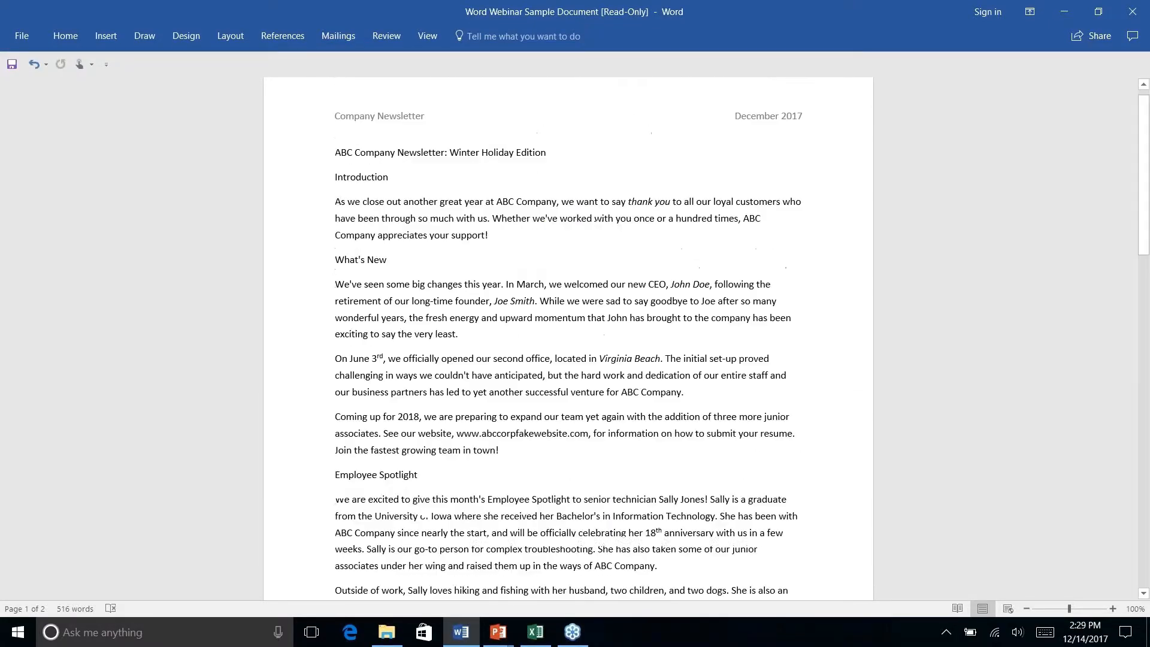
Step: Apply the Title style to the line "ABC Company Newsletter: Winter Holiday Edition" at the start of page 1
left_click(72, 37)
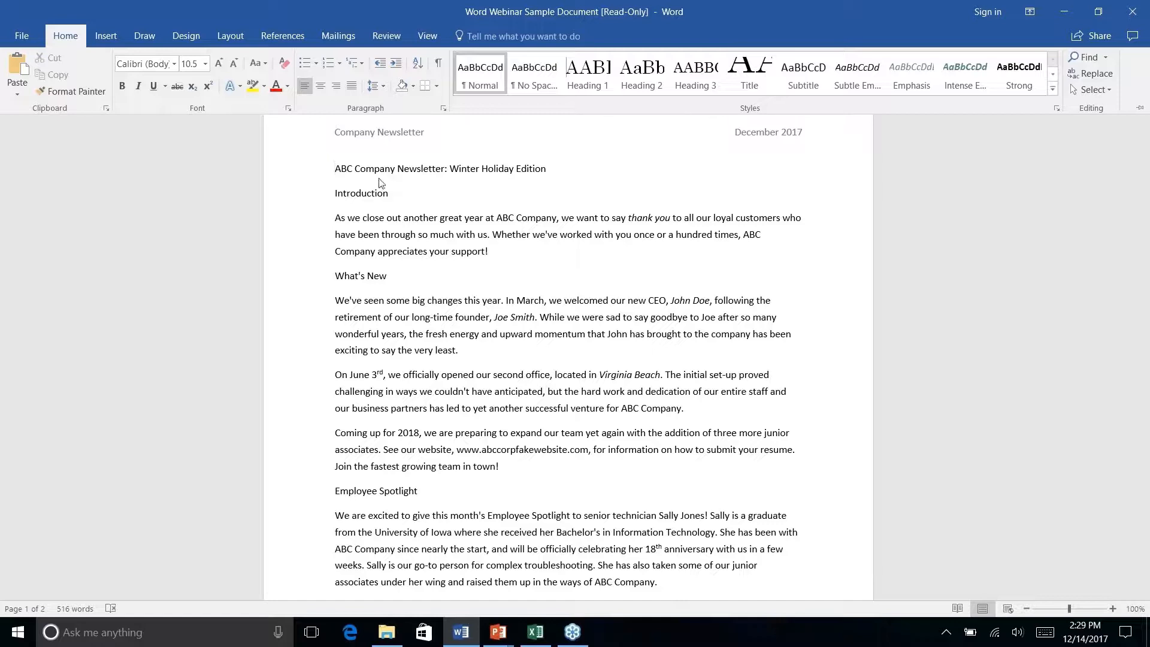
left_click(396, 169)
triple_click(417, 168)
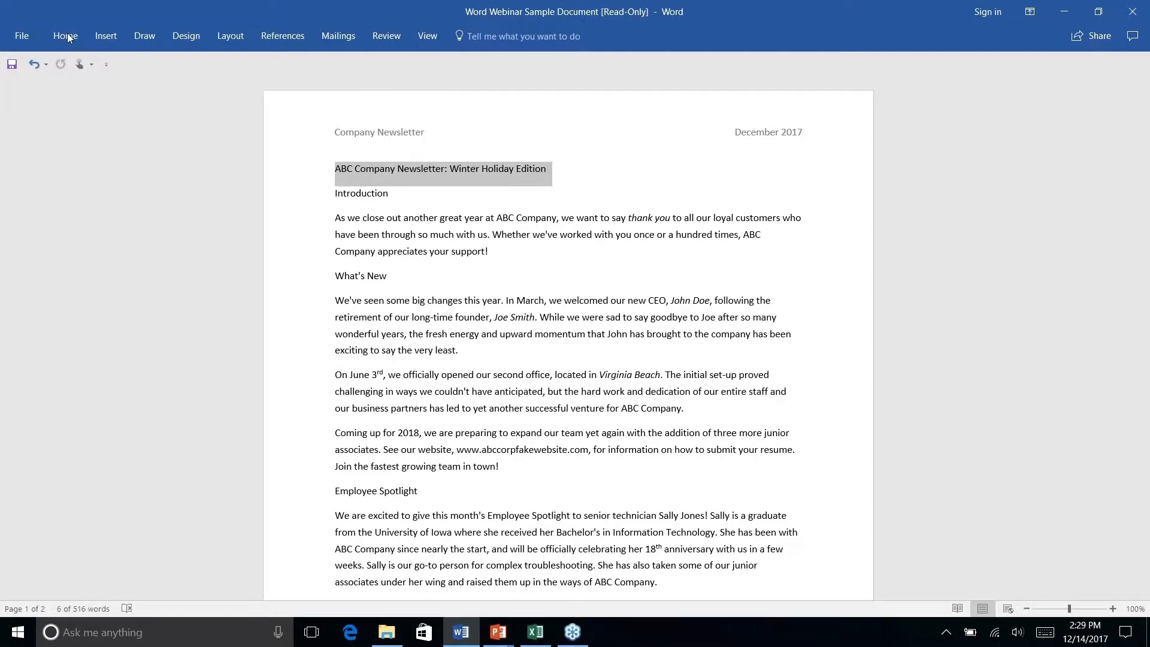
left_click(66, 36)
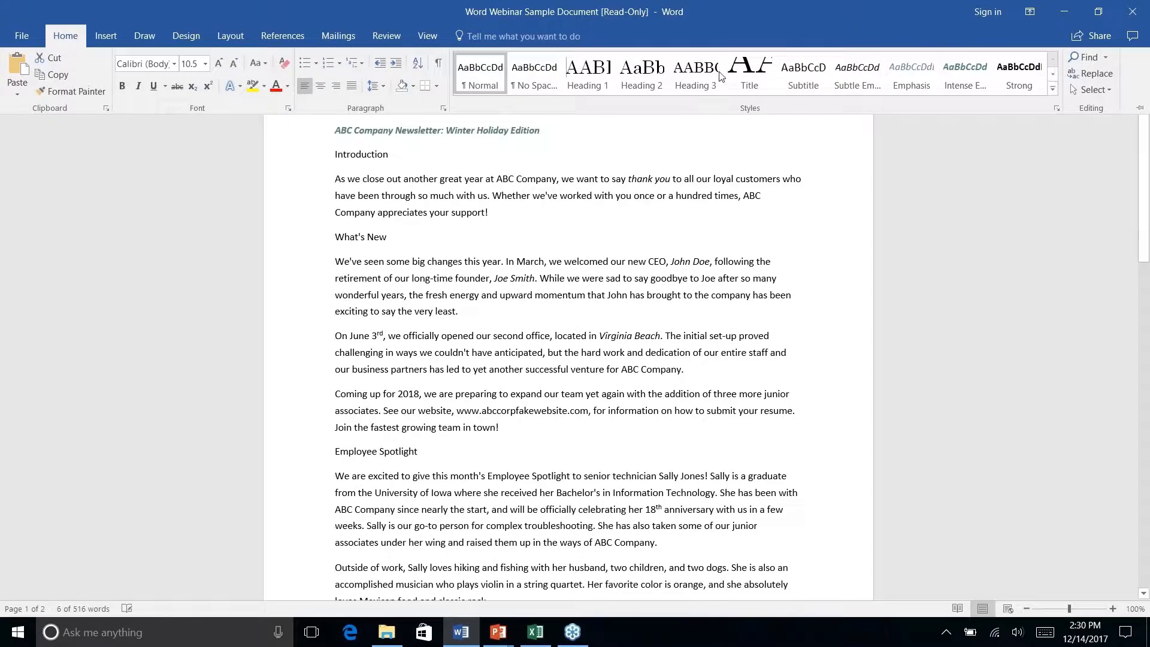
left_click(760, 80)
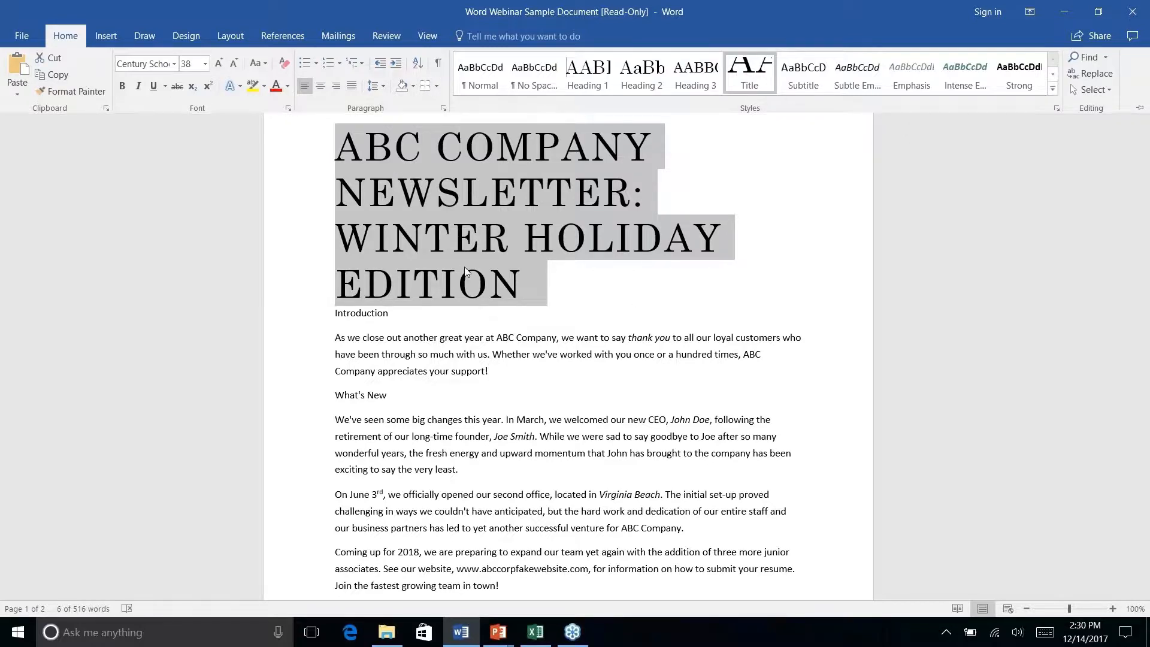
key("ctrl+F1")
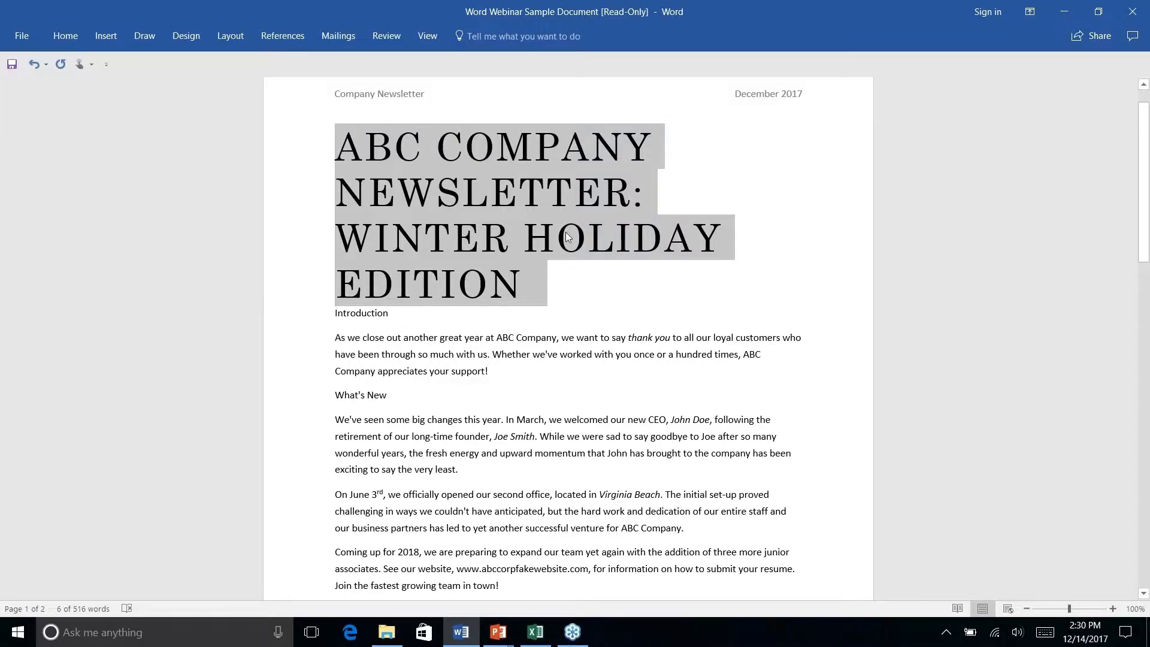
right_click(109, 42)
left_click(159, 173)
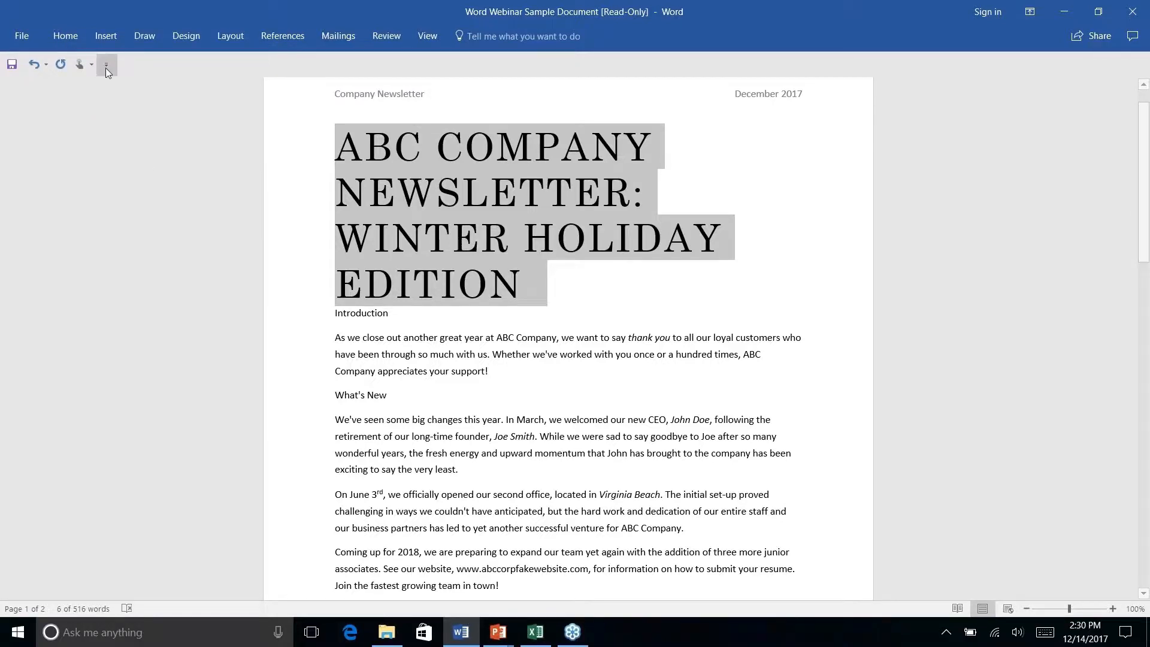
Step: Modify the Title style to a 20 pt font size and start a new line before "Winter" in the title
left_click(67, 37)
right_click(757, 72)
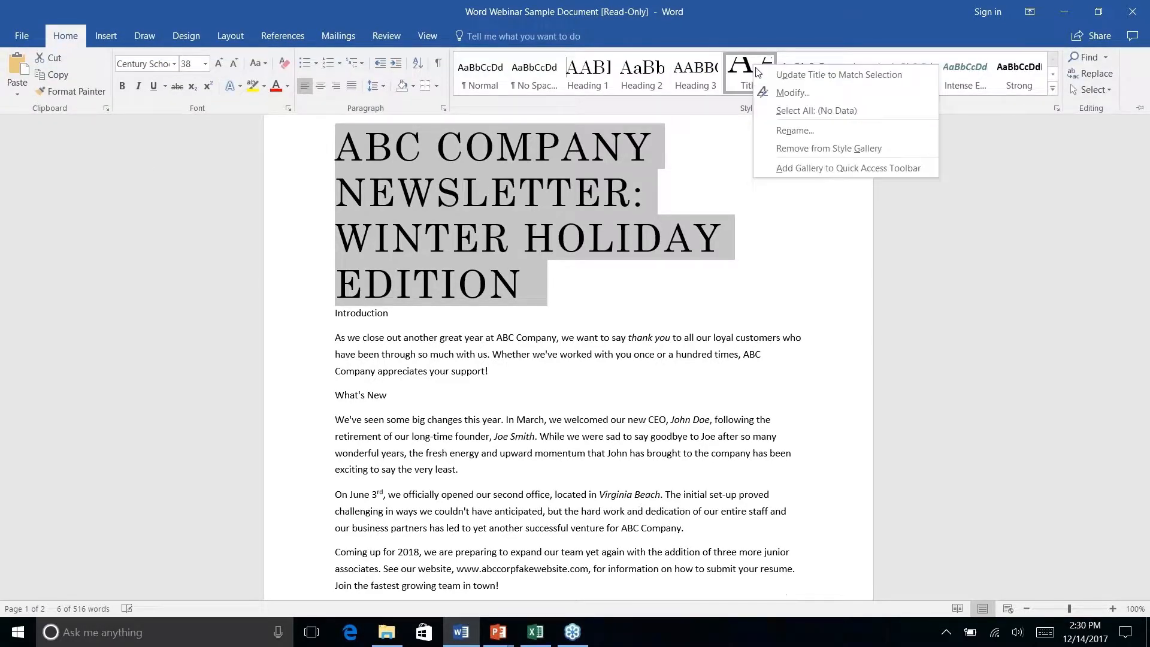
left_click(788, 95)
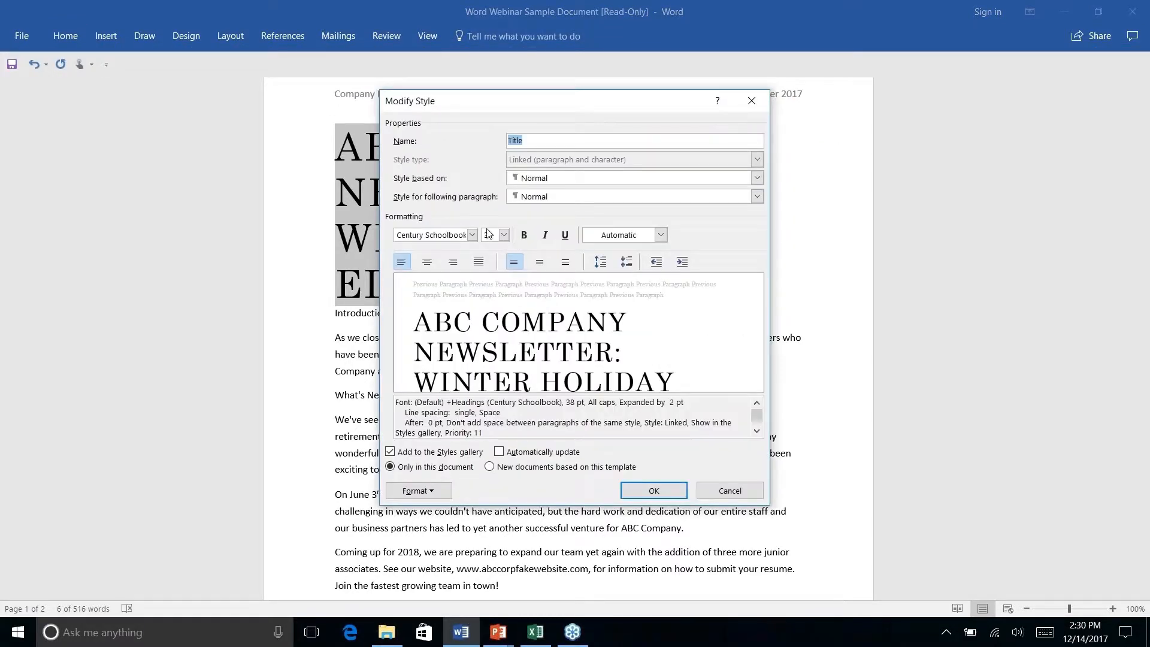
left_click(504, 234)
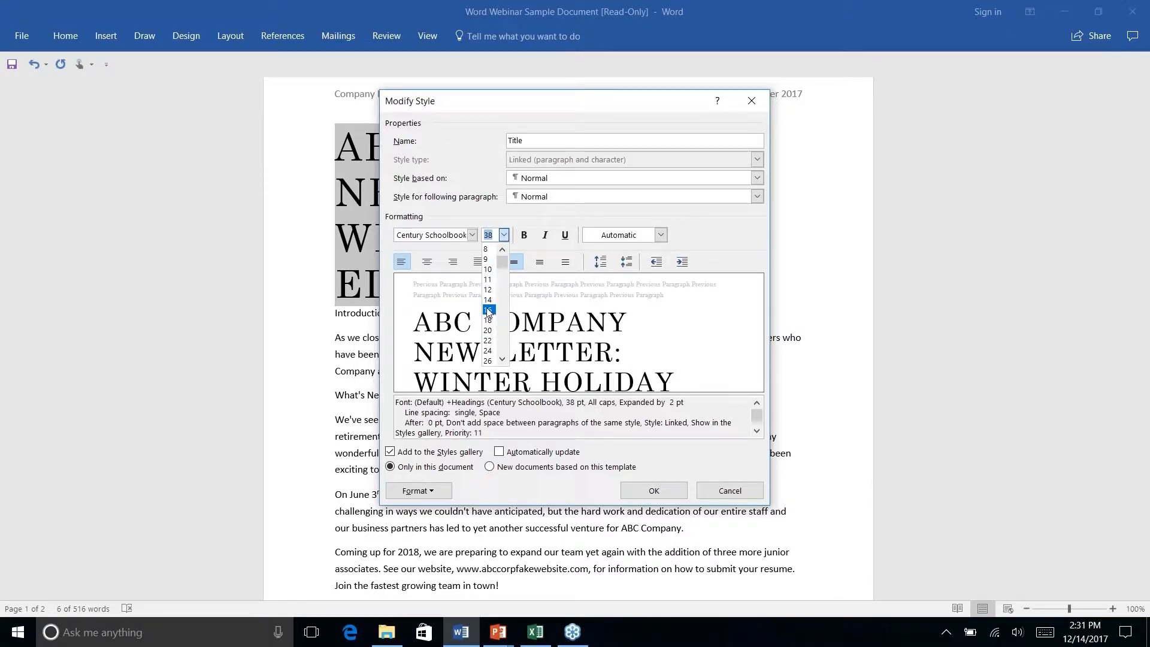
key("Escape")
type("16")
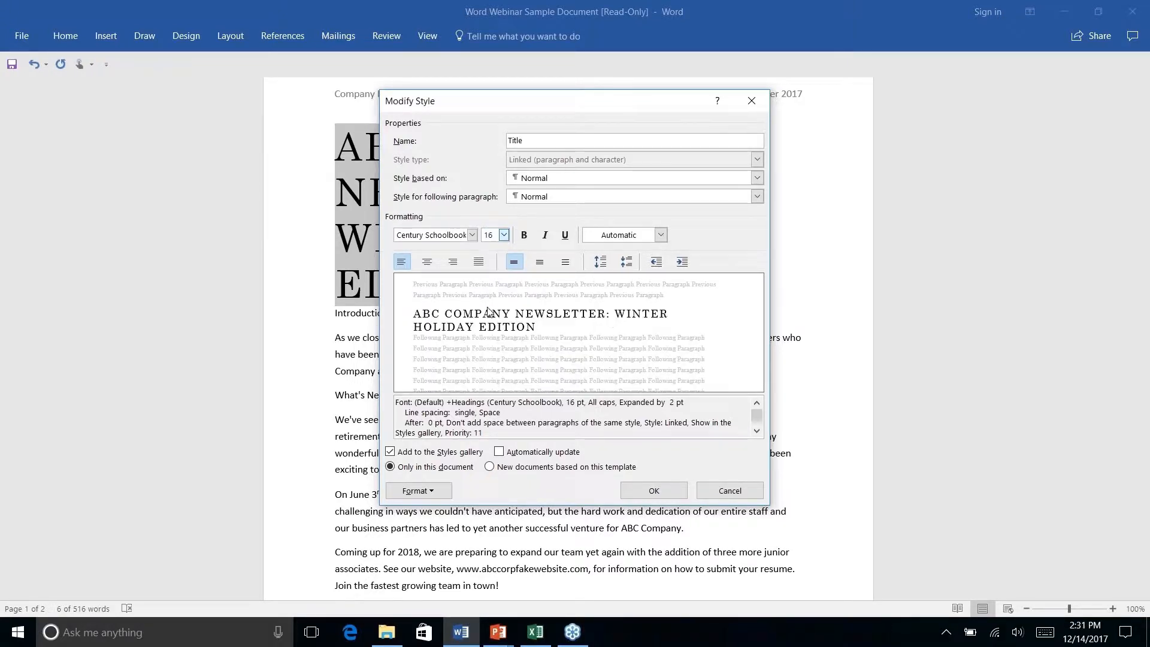
left_click(504, 235)
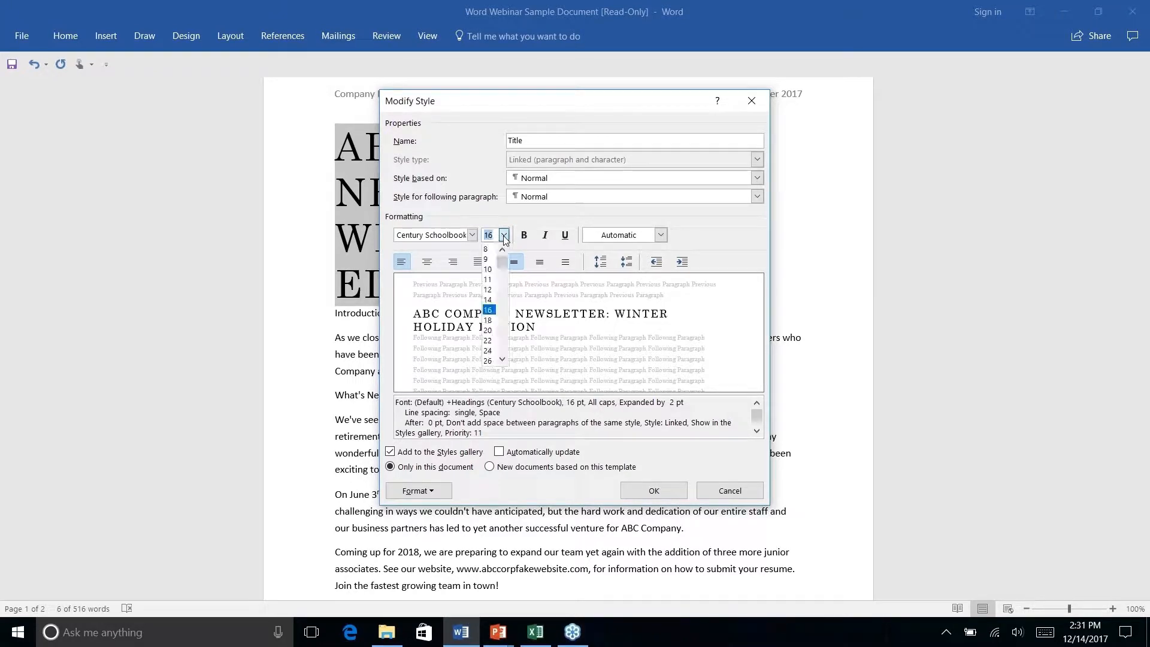
left_click(488, 321)
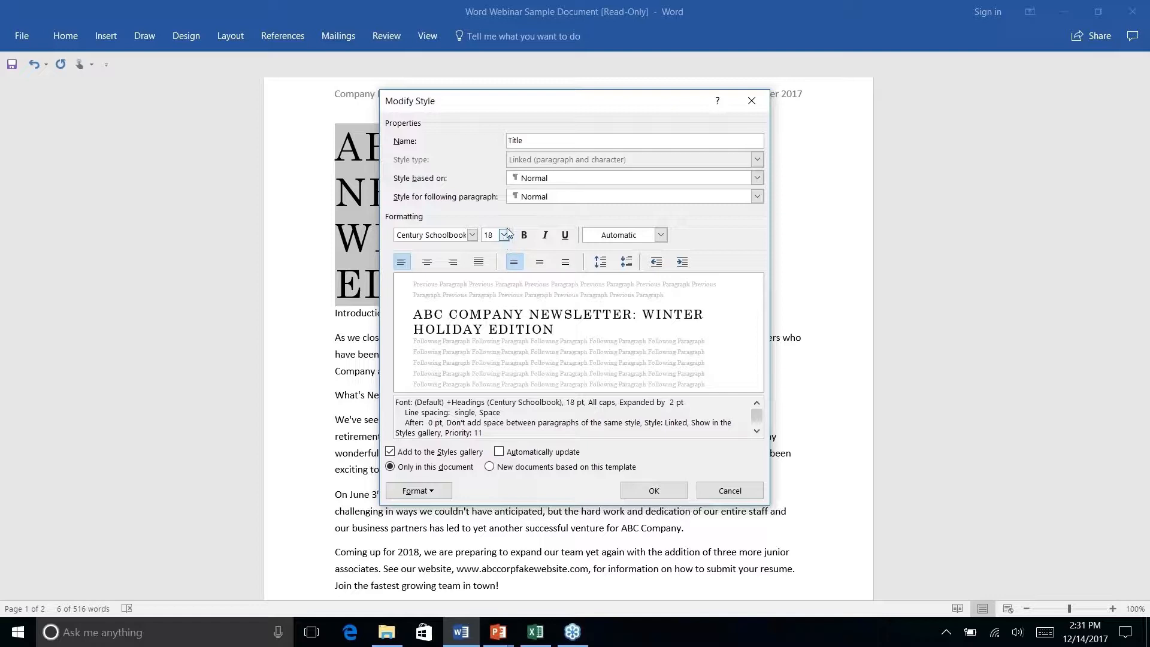
left_click(504, 235)
left_click(492, 333)
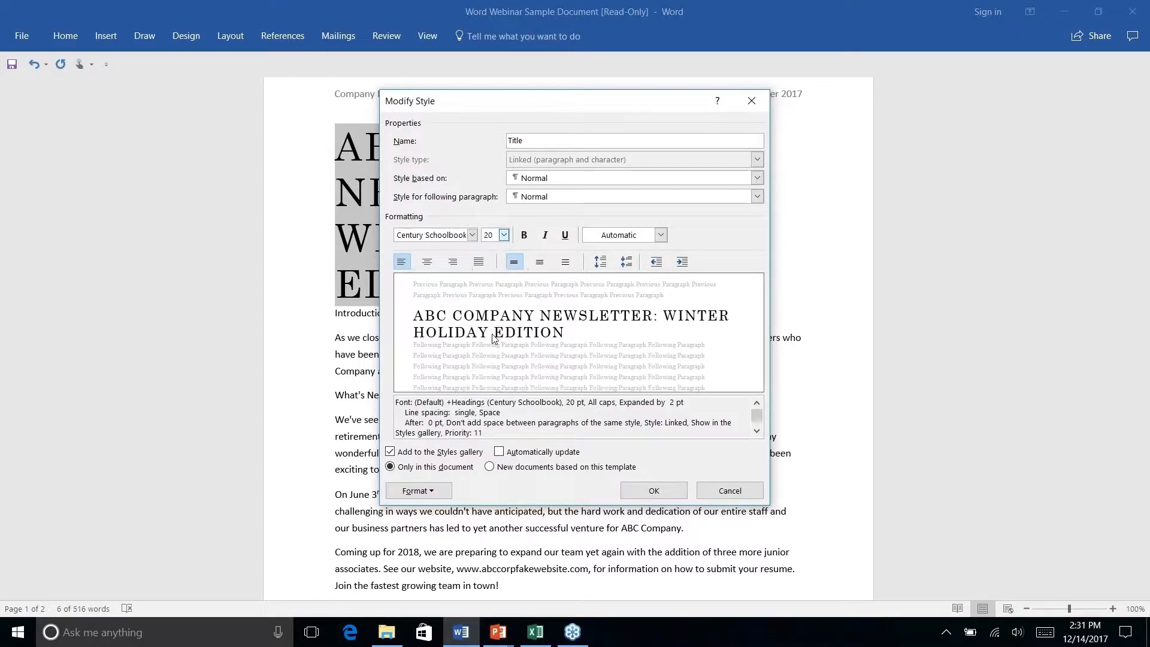
left_click(654, 491)
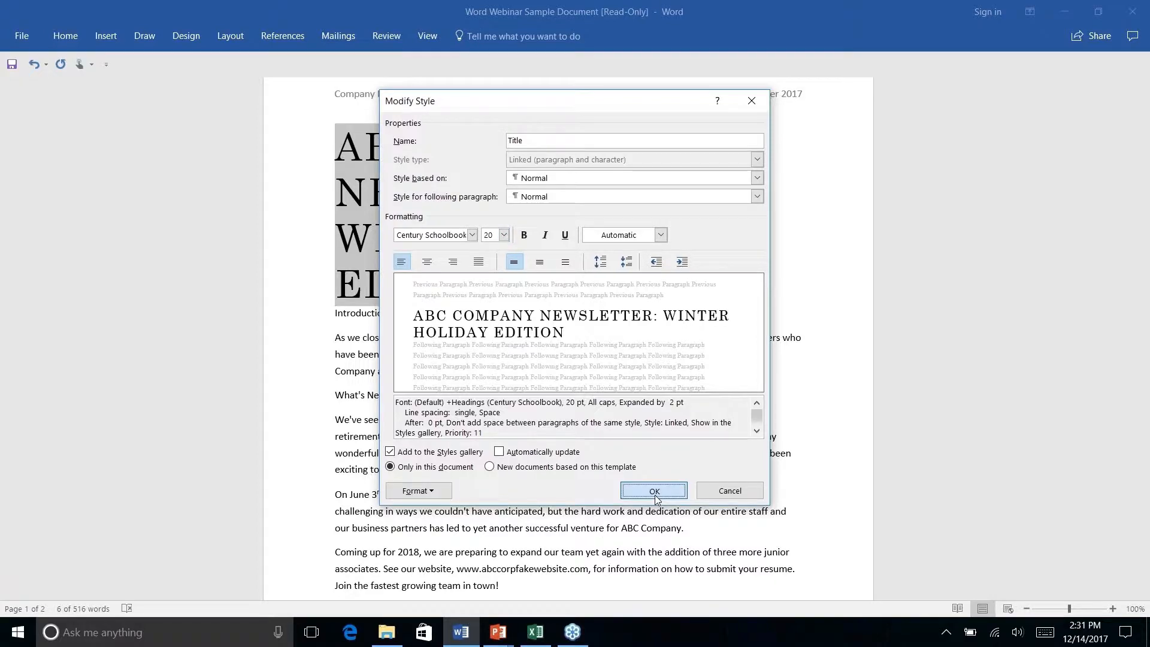
left_click(707, 138)
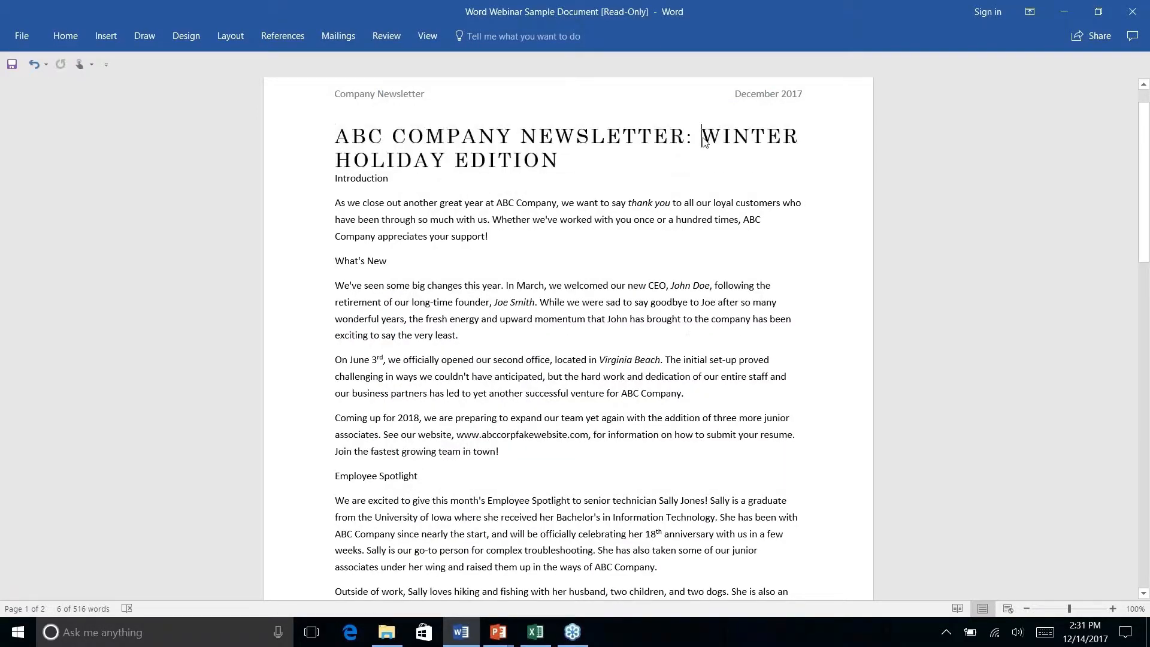
key("Return")
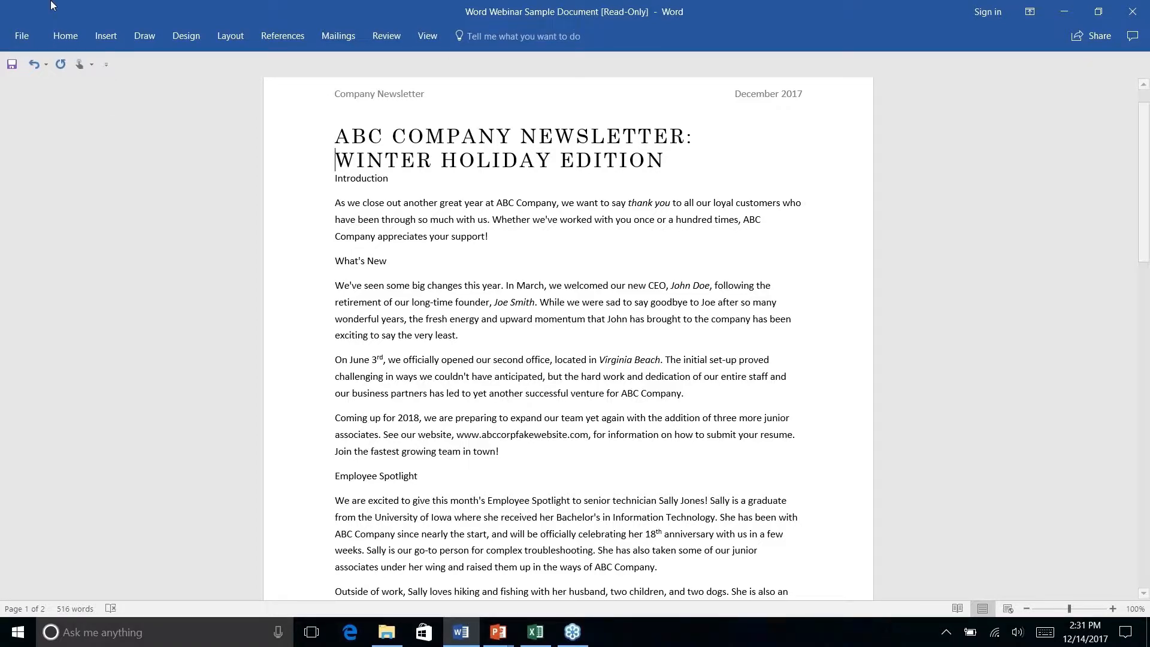
Step: Apply the Heading 1 style to the "Introduction" line below the newsletter title
double_click(342, 181)
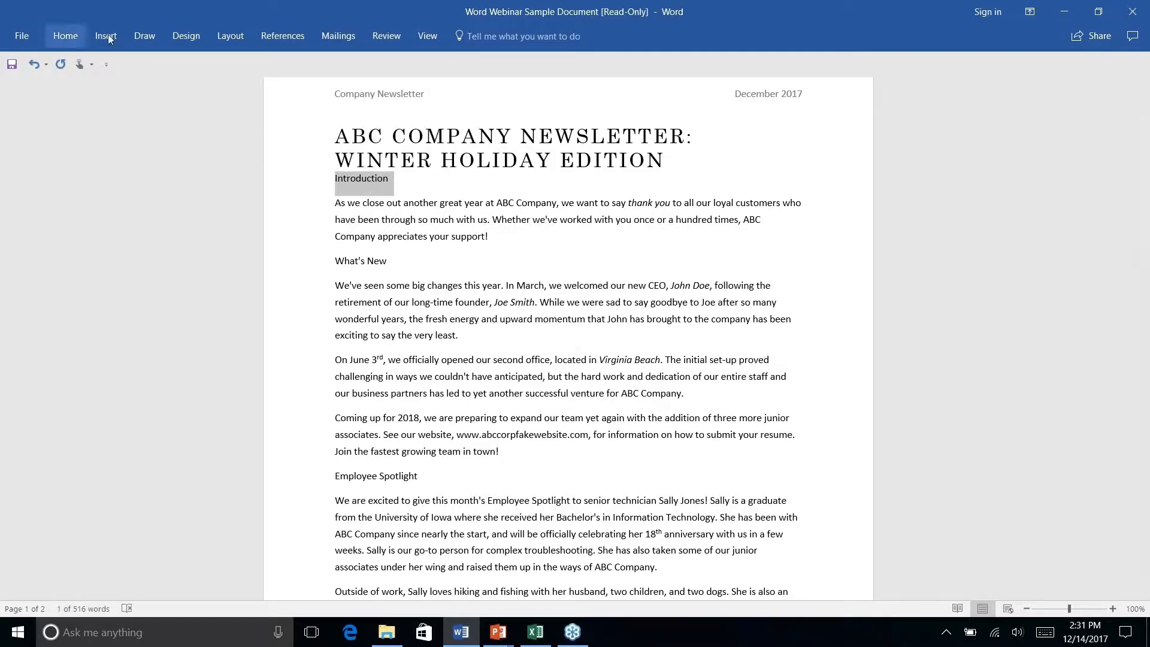
left_click(67, 37)
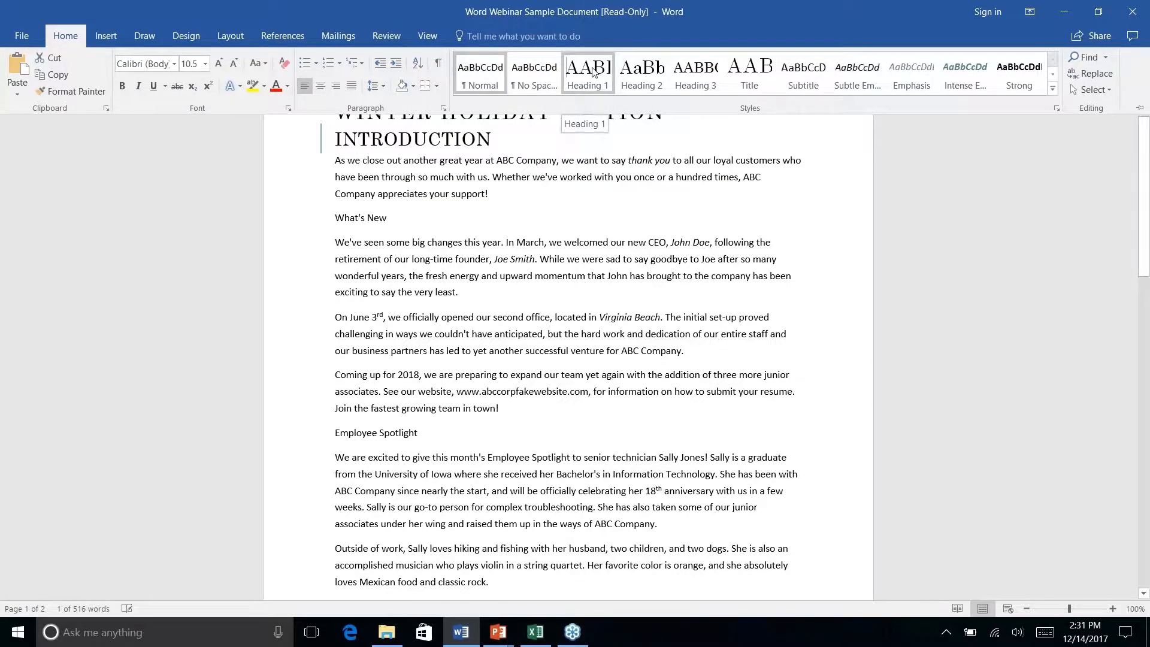
left_click(593, 73)
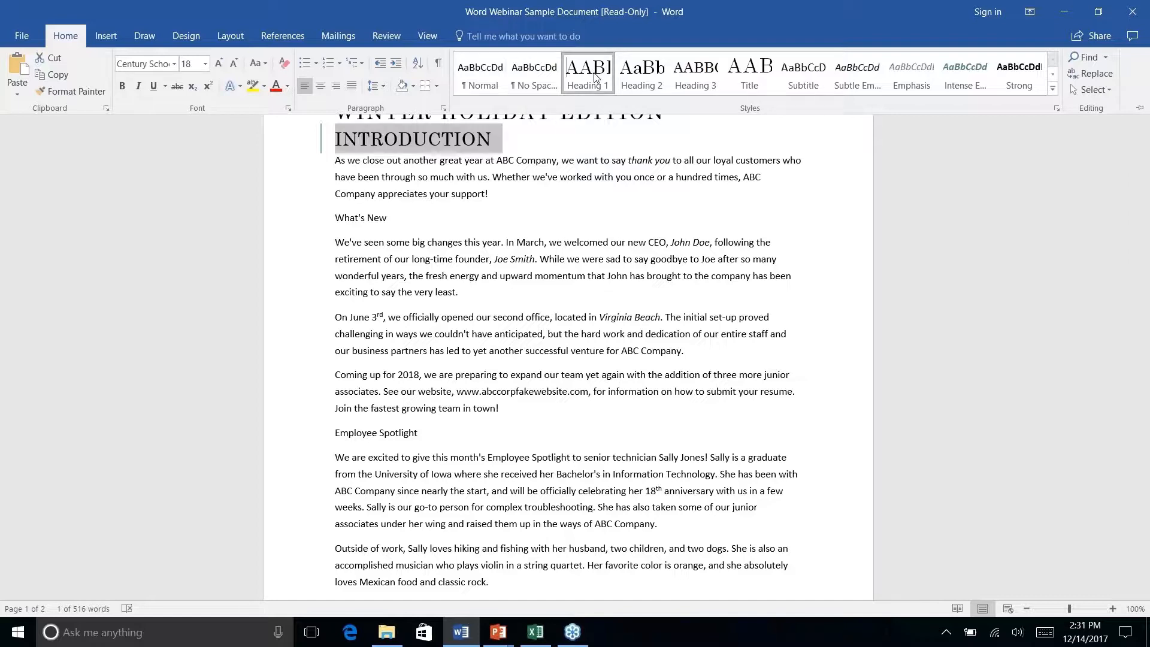
key("ctrl+F1")
Step: Apply the Heading 2 style to the "What's New" line on page 1
double_click(377, 218)
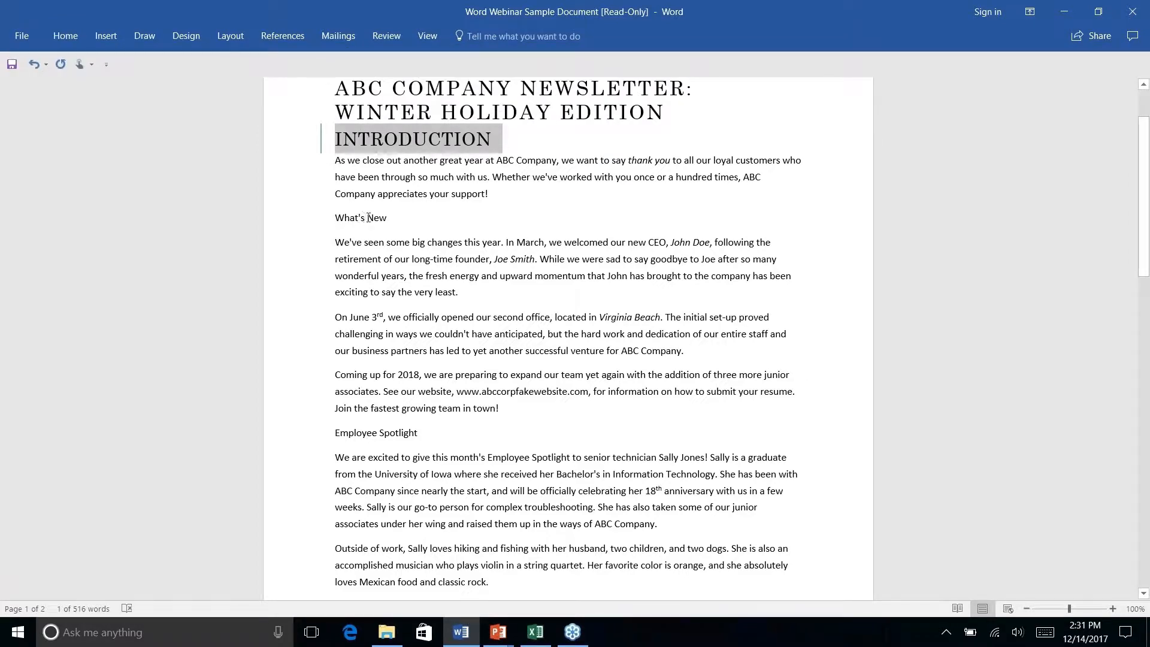
left_click(389, 220)
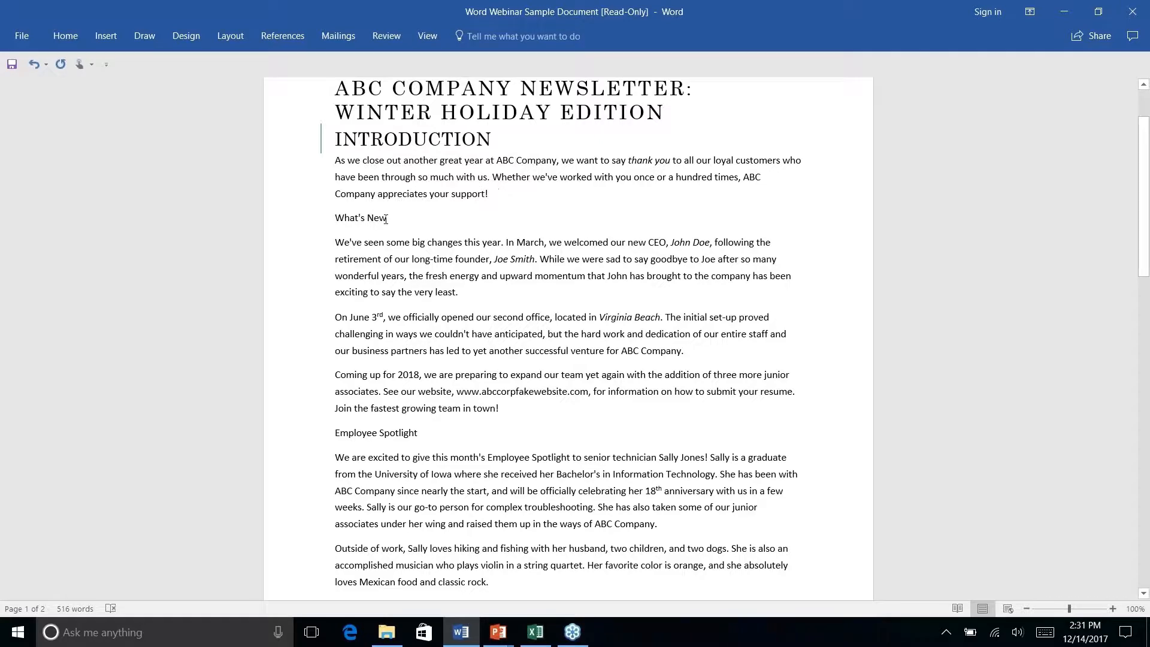
left_click(316, 216)
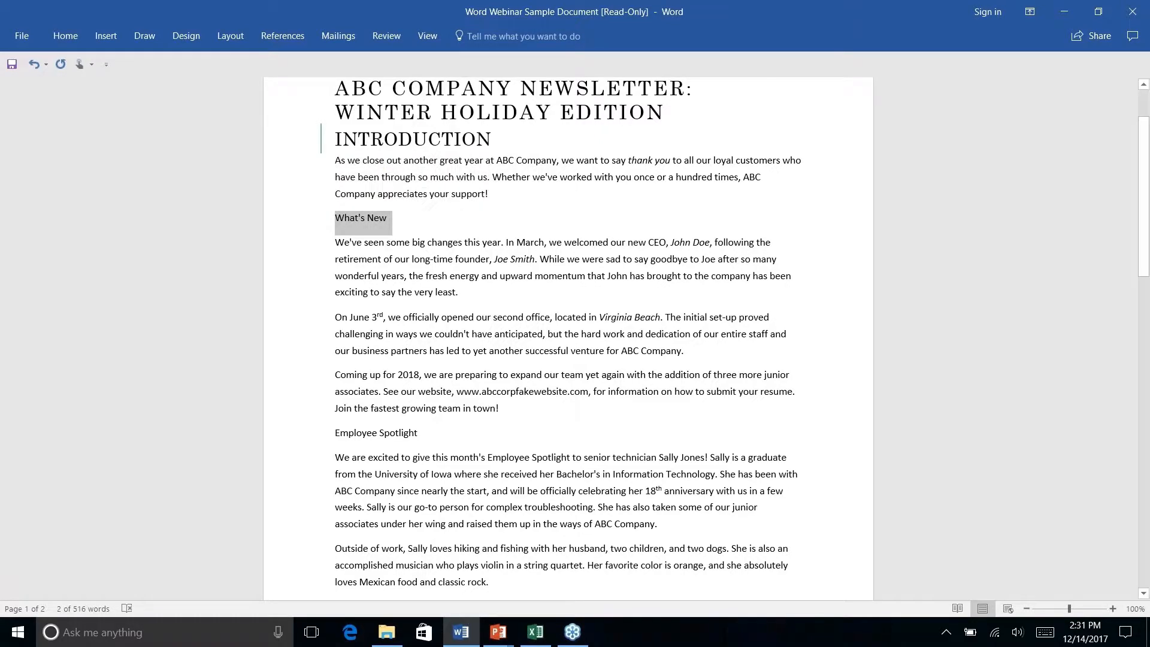
left_click(66, 35)
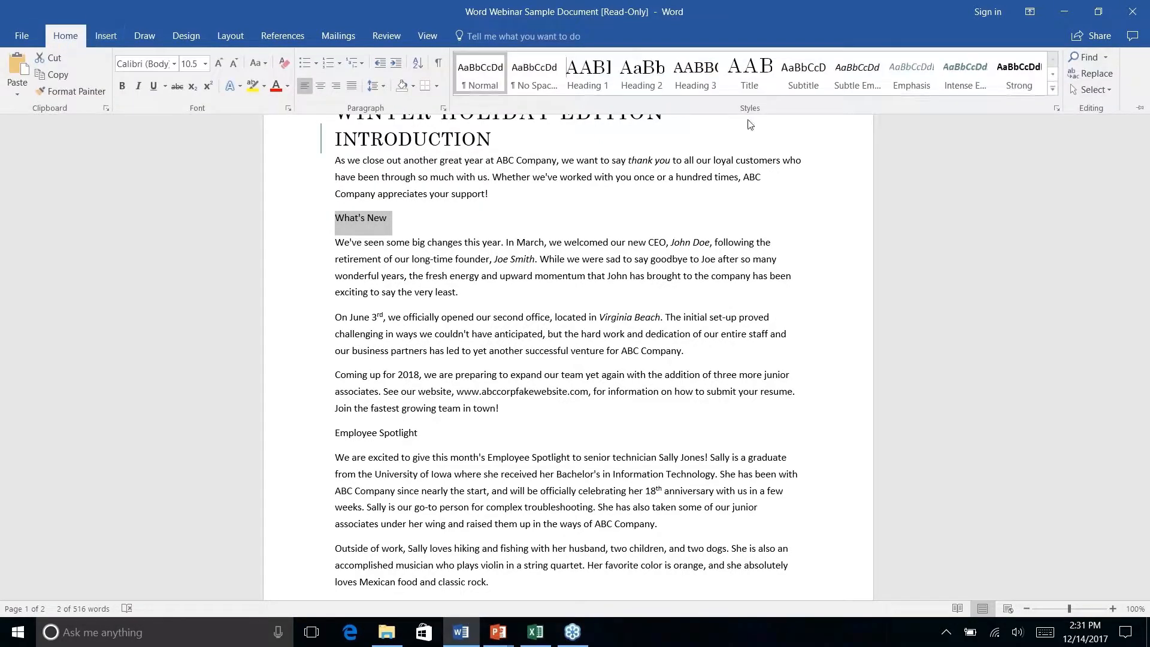
left_click(641, 72)
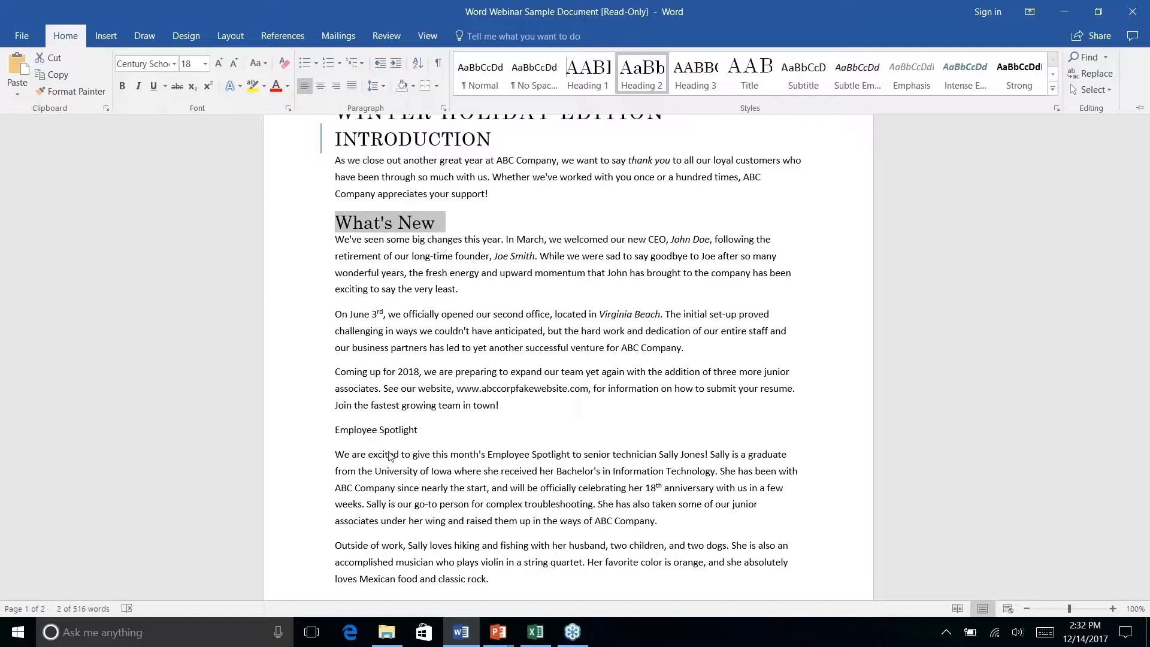
Step: Apply the Heading 1 style to the "Employee Spotlight" line on page 1
left_click(374, 431)
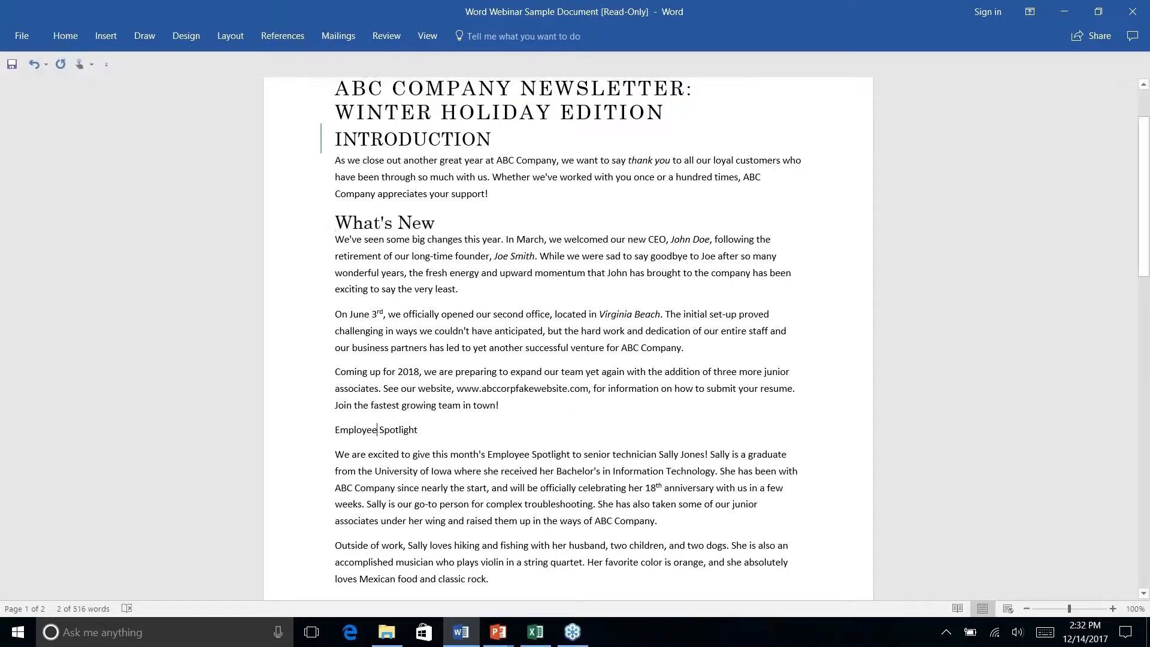
right_click(374, 432)
left_click(375, 431)
triple_click(376, 431)
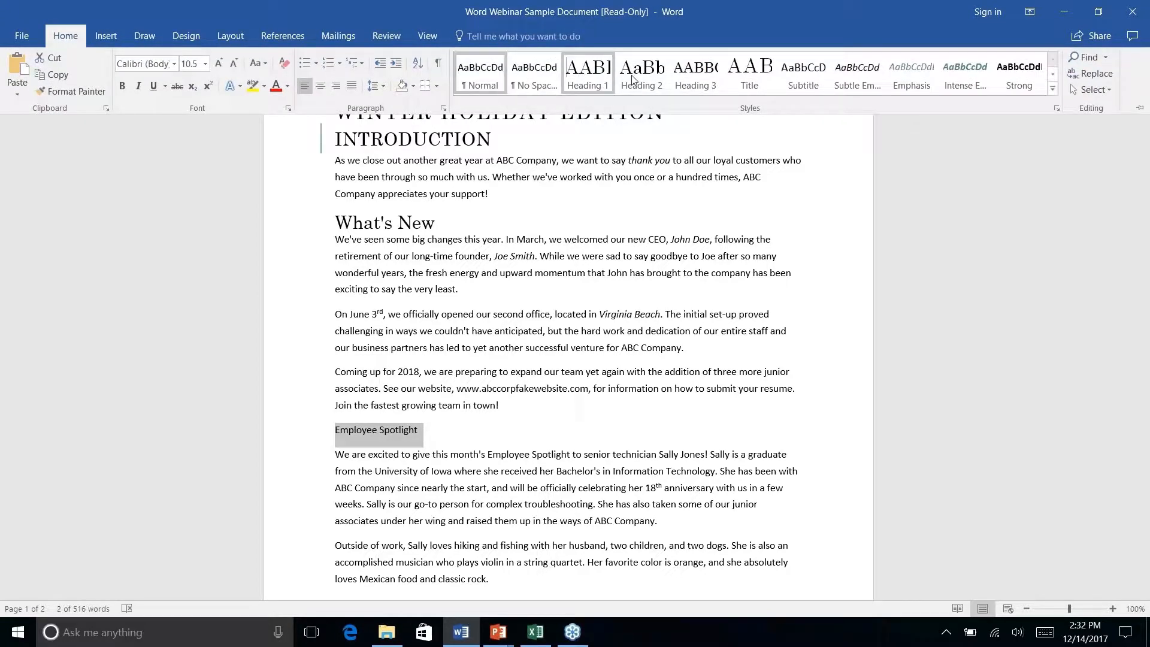
left_click(580, 71)
Step: Apply the Heading 1 style to the "History Lesson" line near the end of page 1
scroll(354, 362, "down", 3)
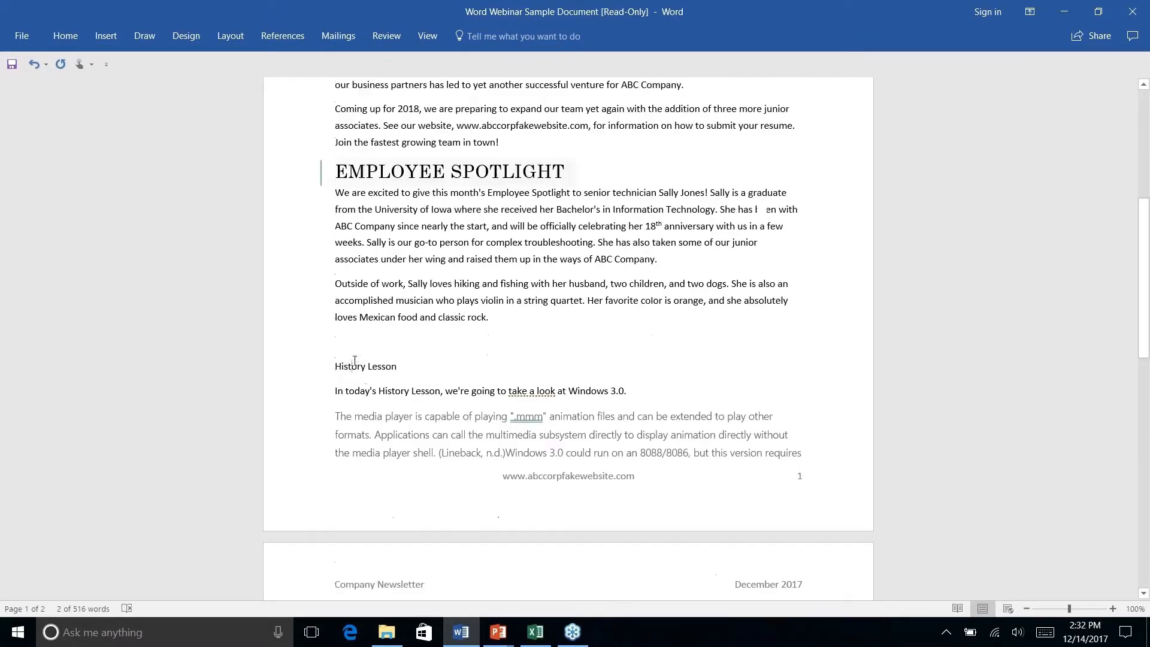
triple_click(354, 364)
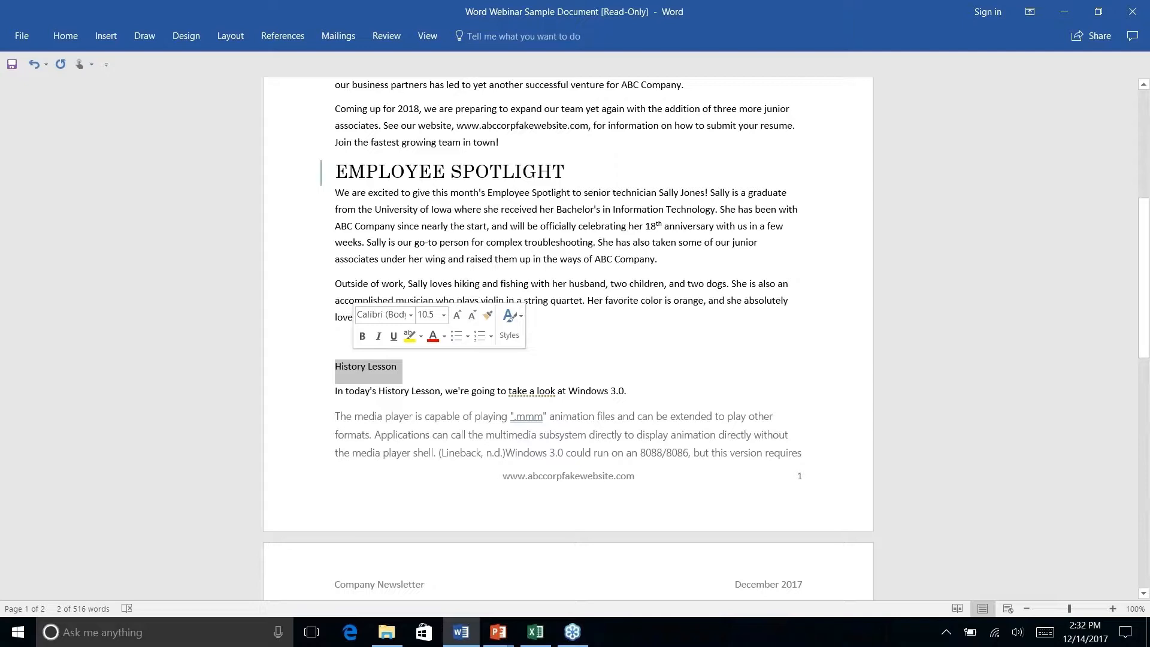
left_click(65, 35)
left_click(590, 73)
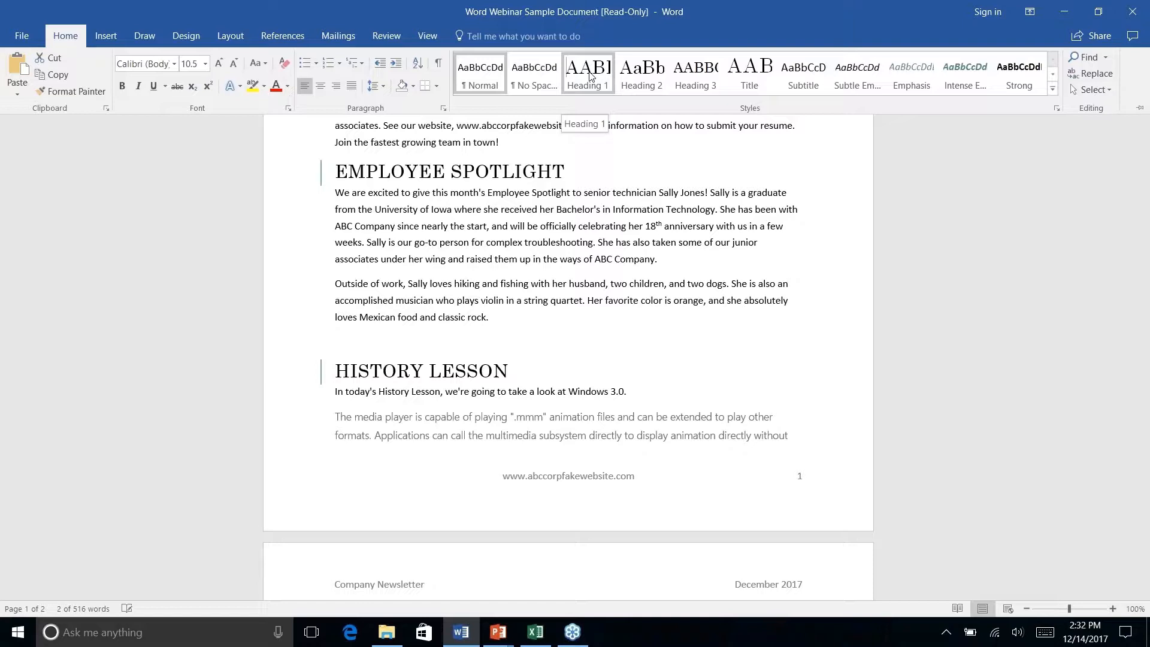
left_click(591, 73)
Step: Delete the References bibliography on page 2, including its heading, entries and a blank line below them
scroll(544, 254, "down", 7)
left_click(544, 254)
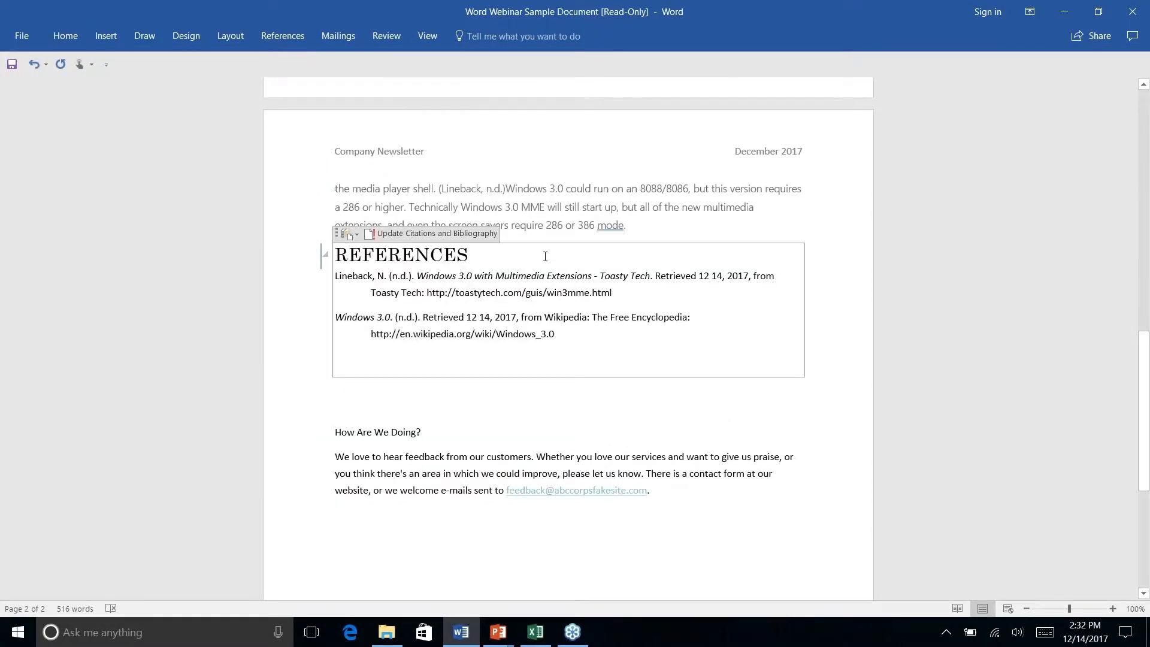
scroll(544, 254, "up", 1)
left_click(52, 30)
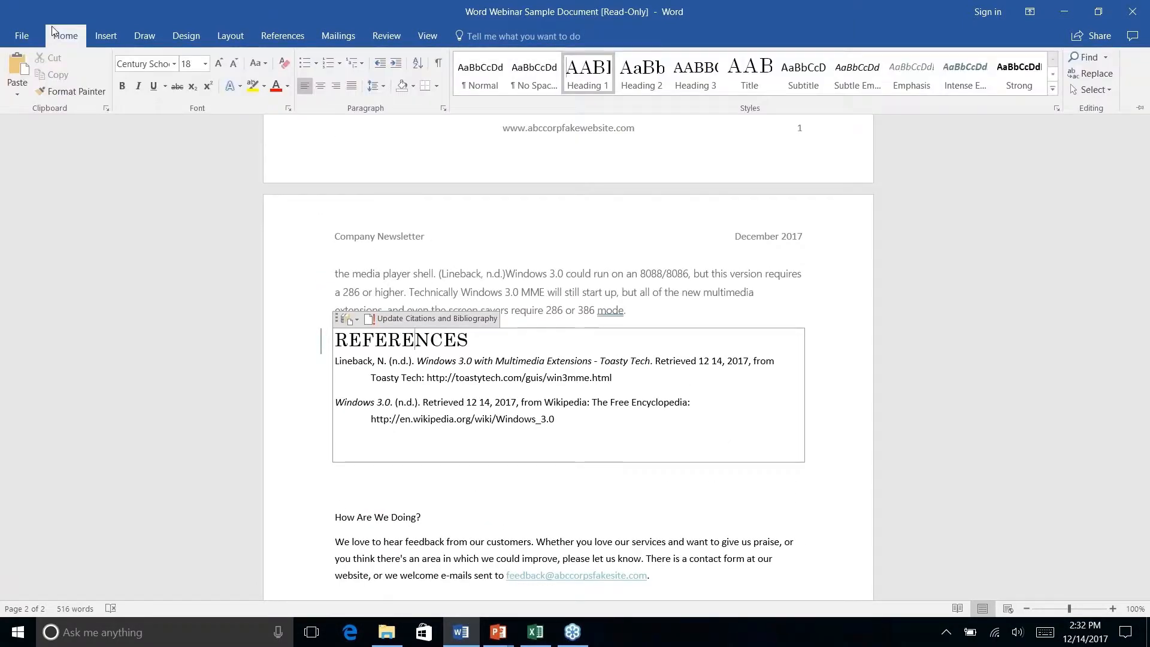
right_click(579, 406)
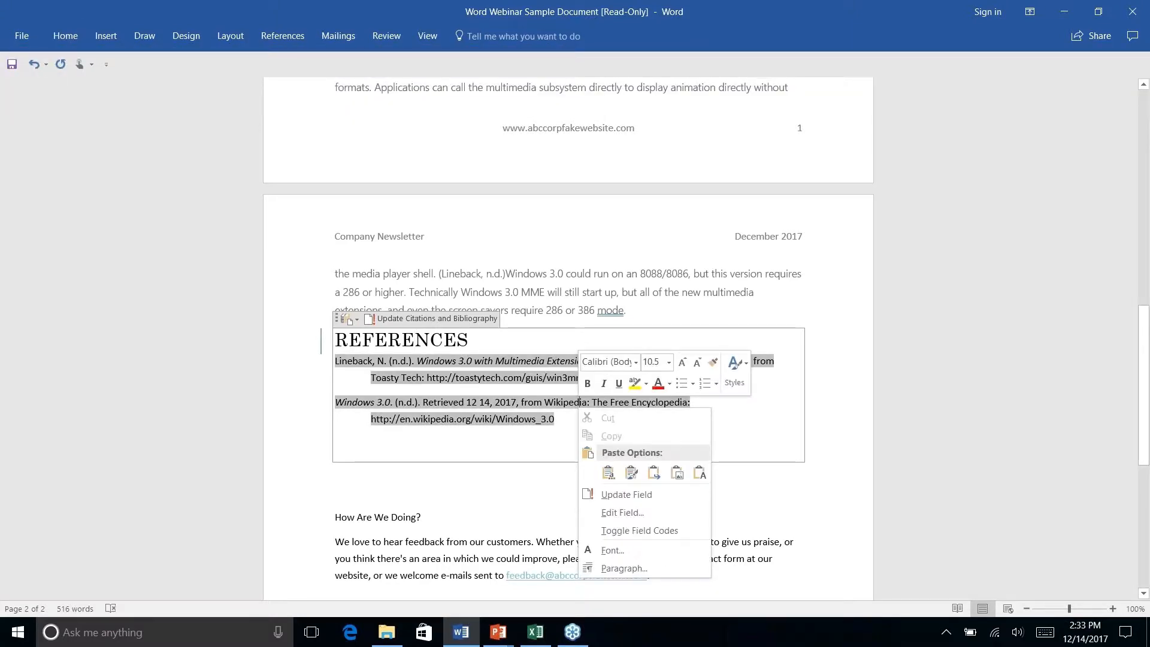
left_click(498, 513)
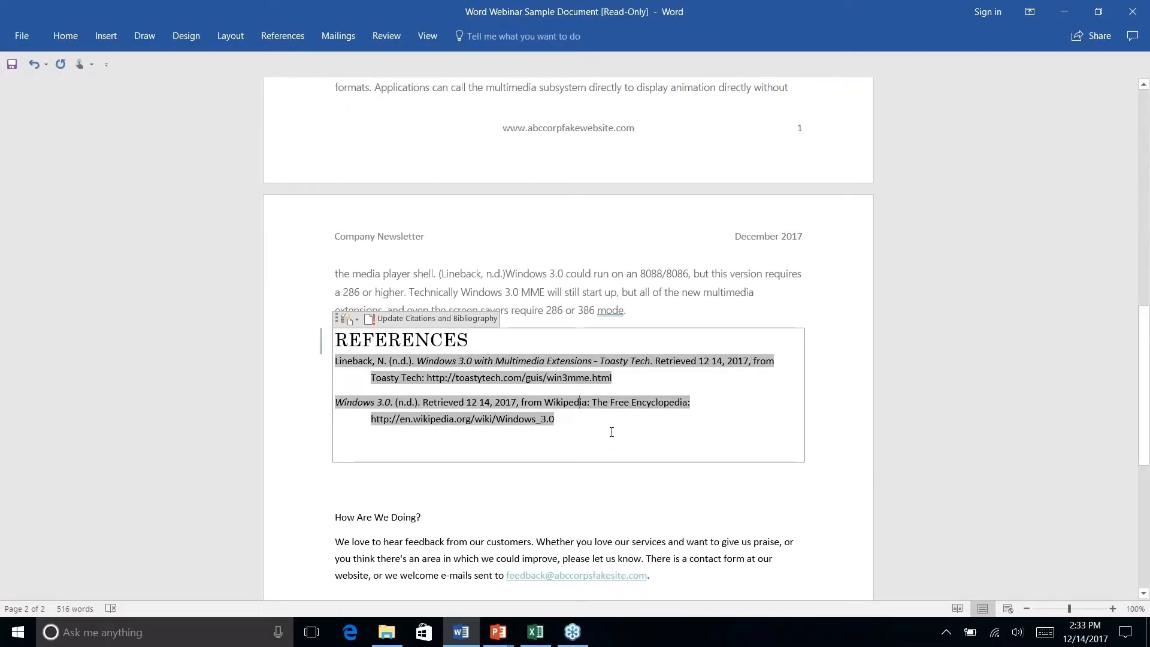
key("Delete")
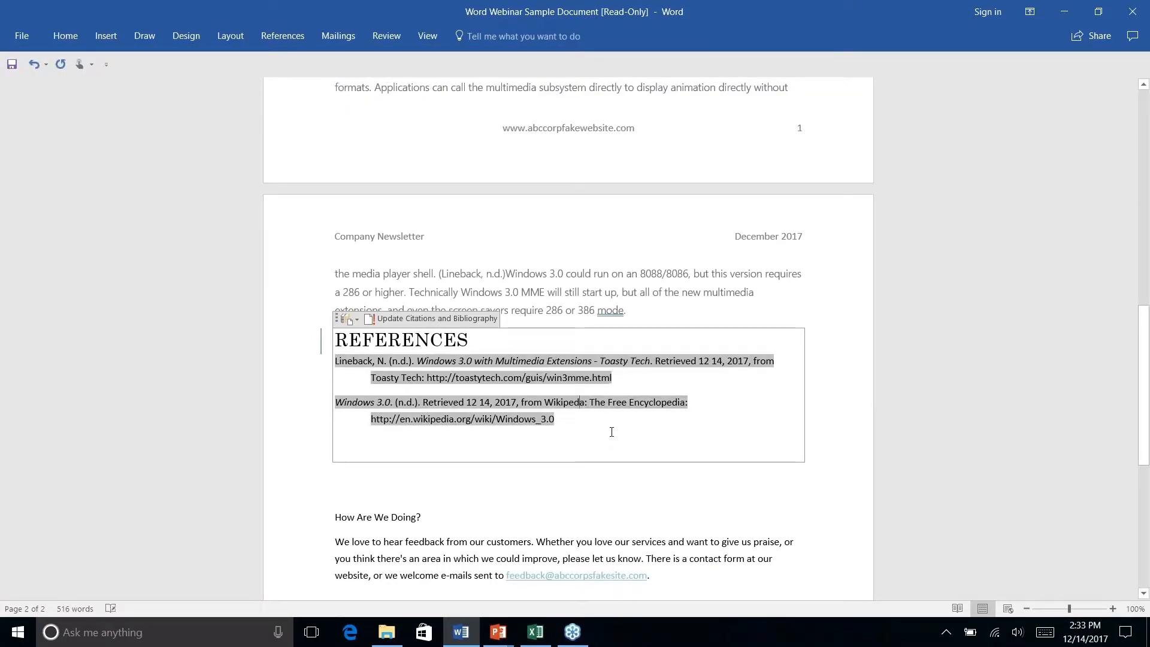
right_click(695, 461)
left_click(335, 469)
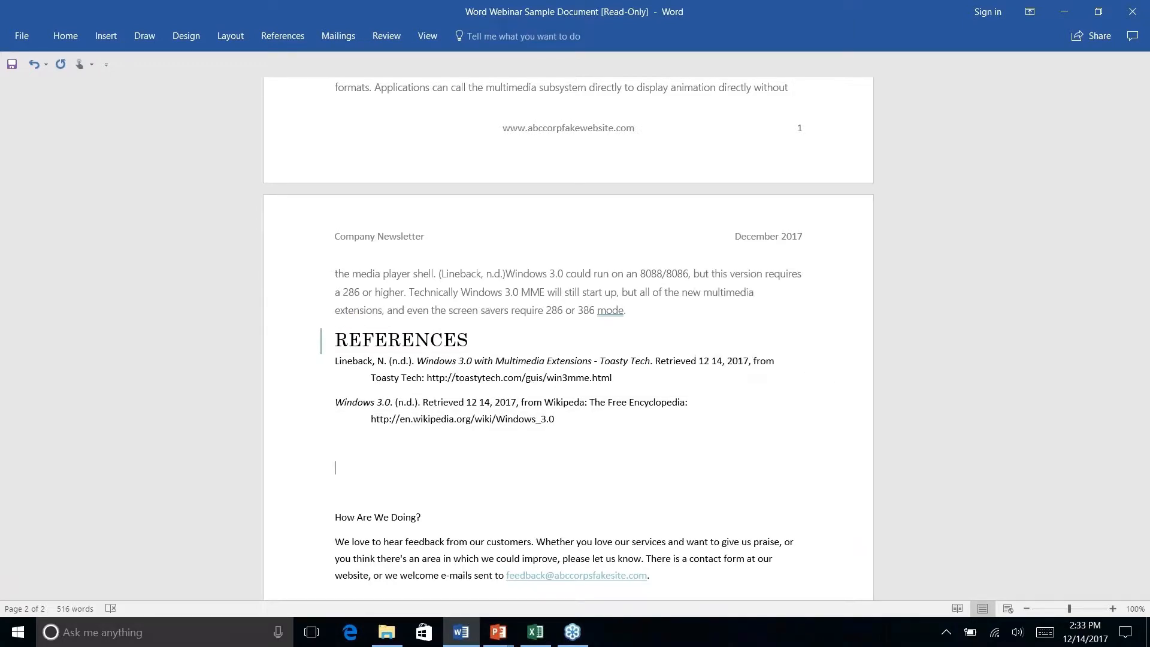
key("BackSpace")
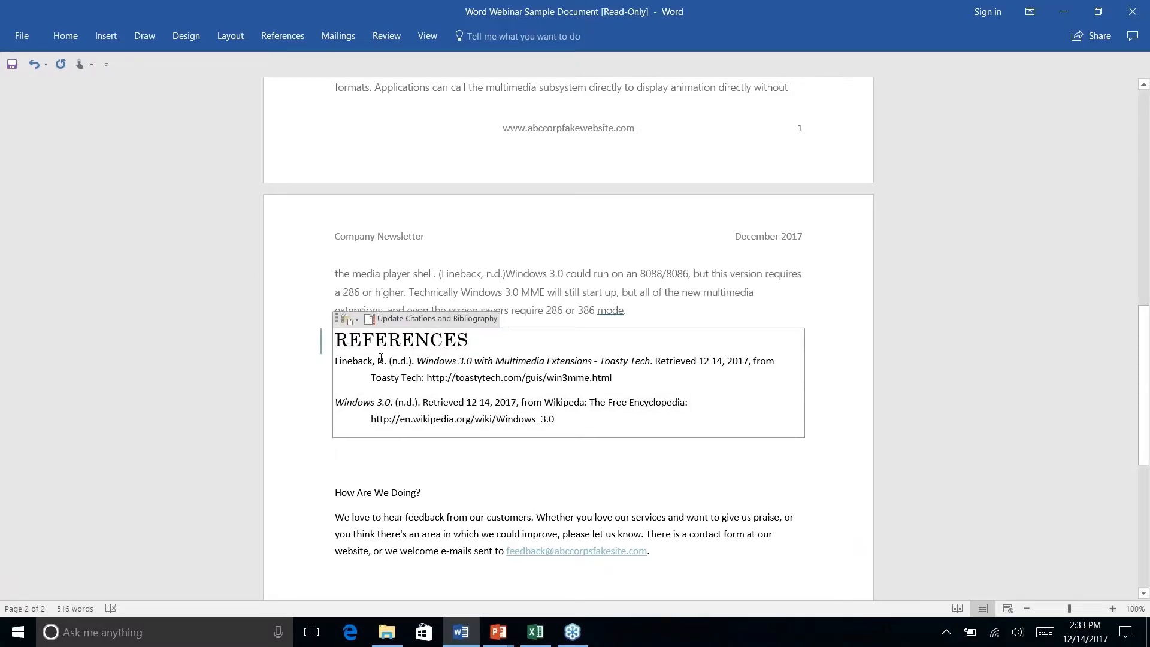
left_click_drag(381, 358, 309, 334)
key("Delete")
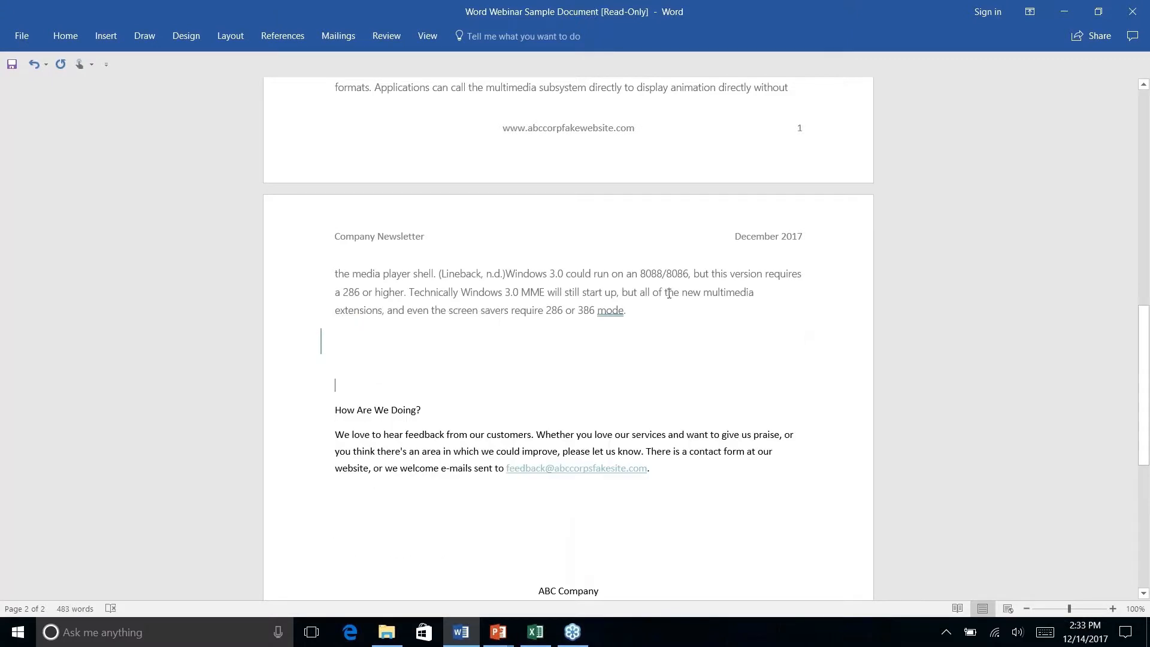
Step: Remove the empty heading line below the Windows 3.0 paragraph on page 2
left_click(654, 313)
key("Delete")
key("Down")
key("Down")
key("Down")
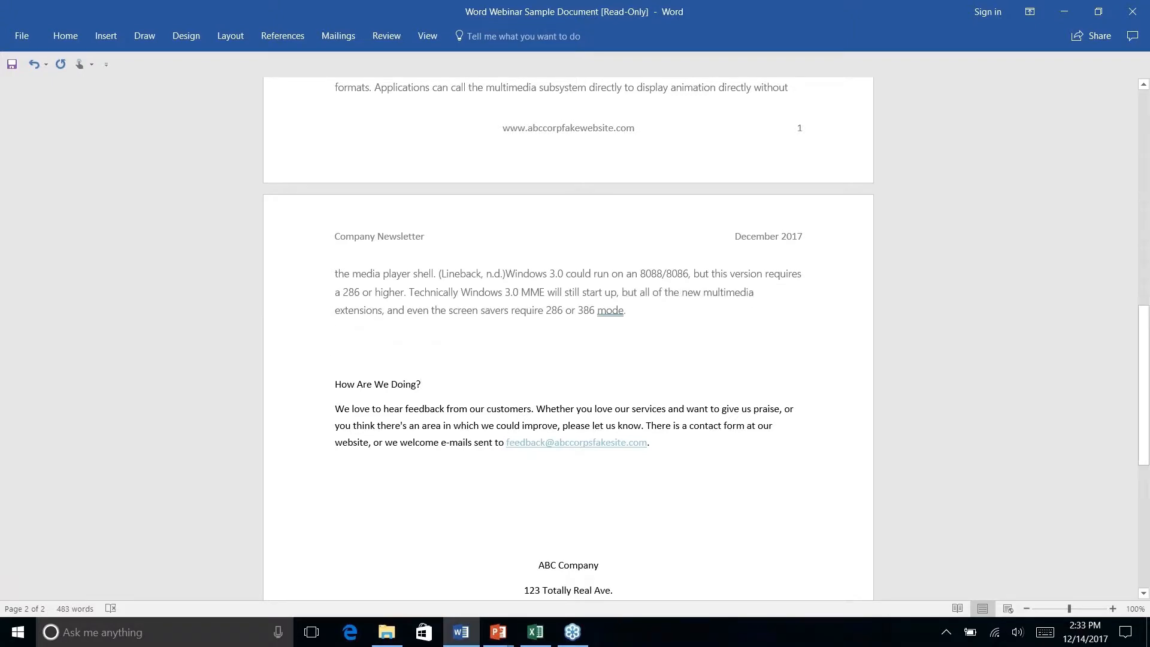
left_click(336, 337)
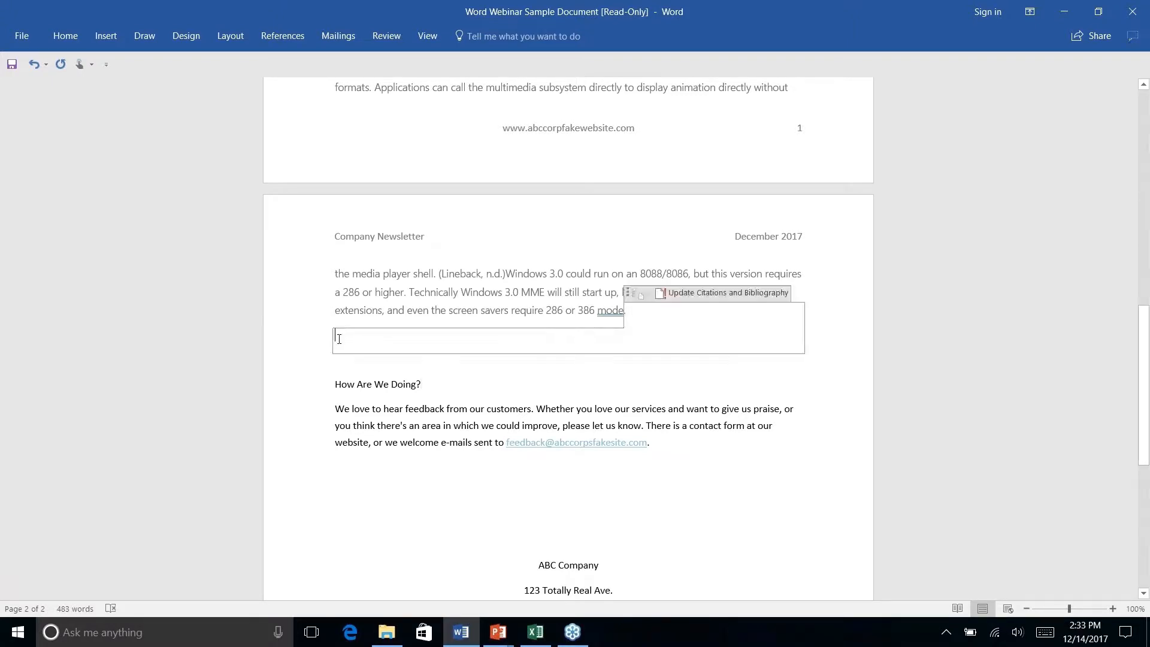
right_click(480, 367)
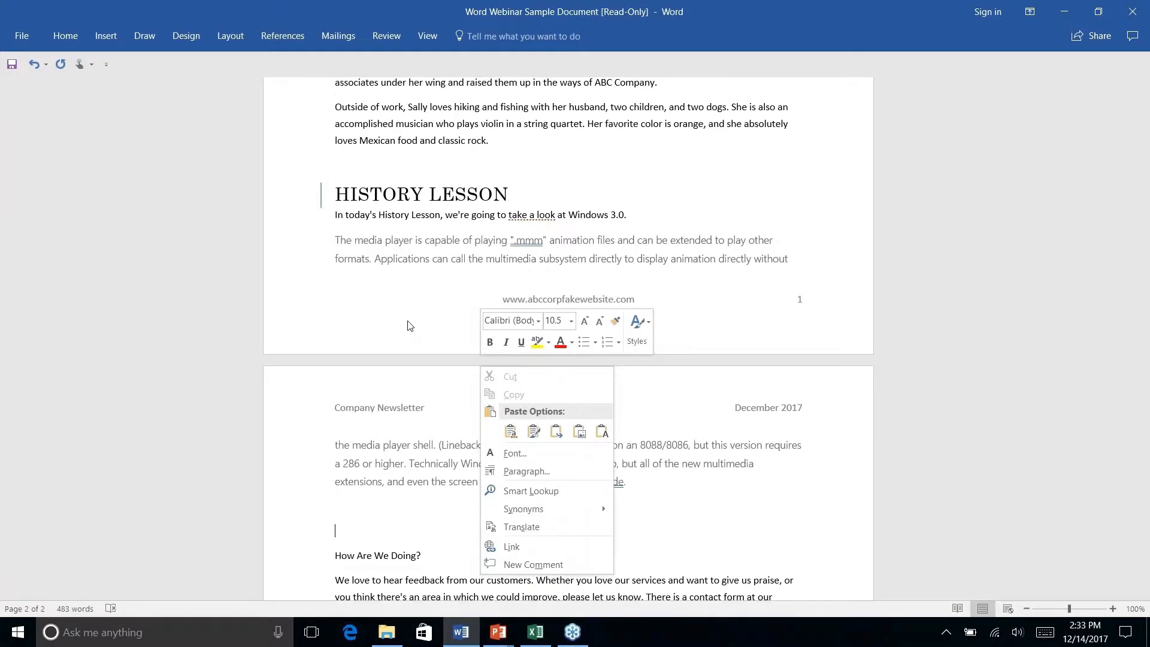
left_click(408, 326)
scroll(413, 299, "up", 3)
scroll(416, 280, "down", 12)
scroll(416, 280, "up", 5)
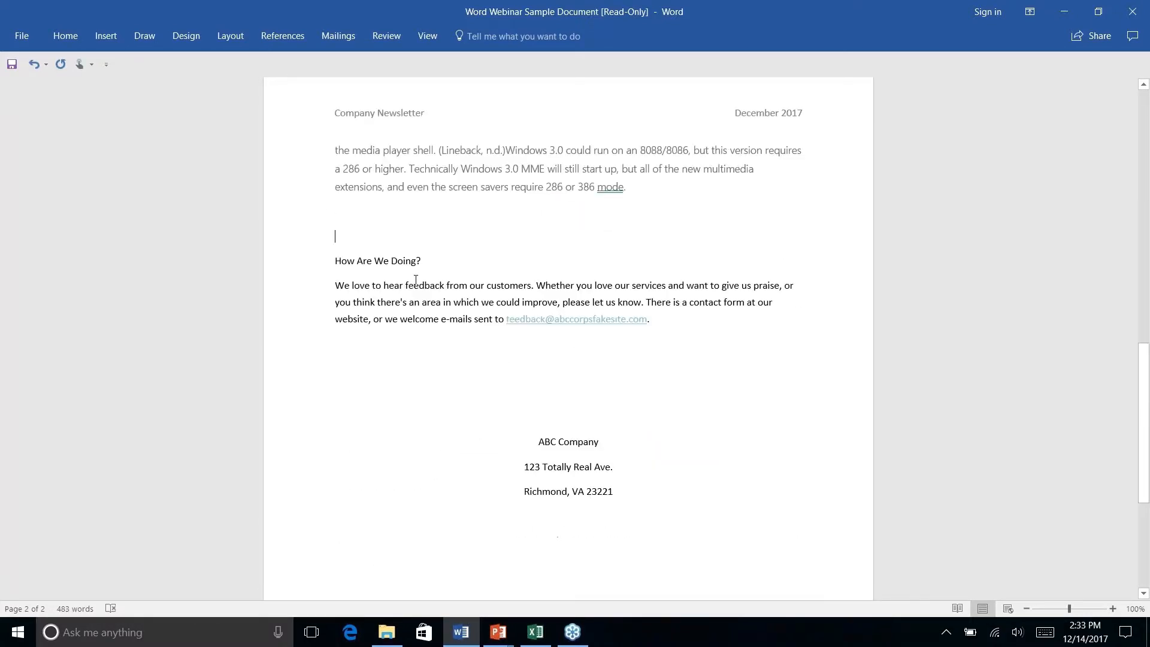
Step: Apply the Heading 1 style to the "How Are We Doing?" line on page 2
right_click(416, 281)
left_click(386, 283)
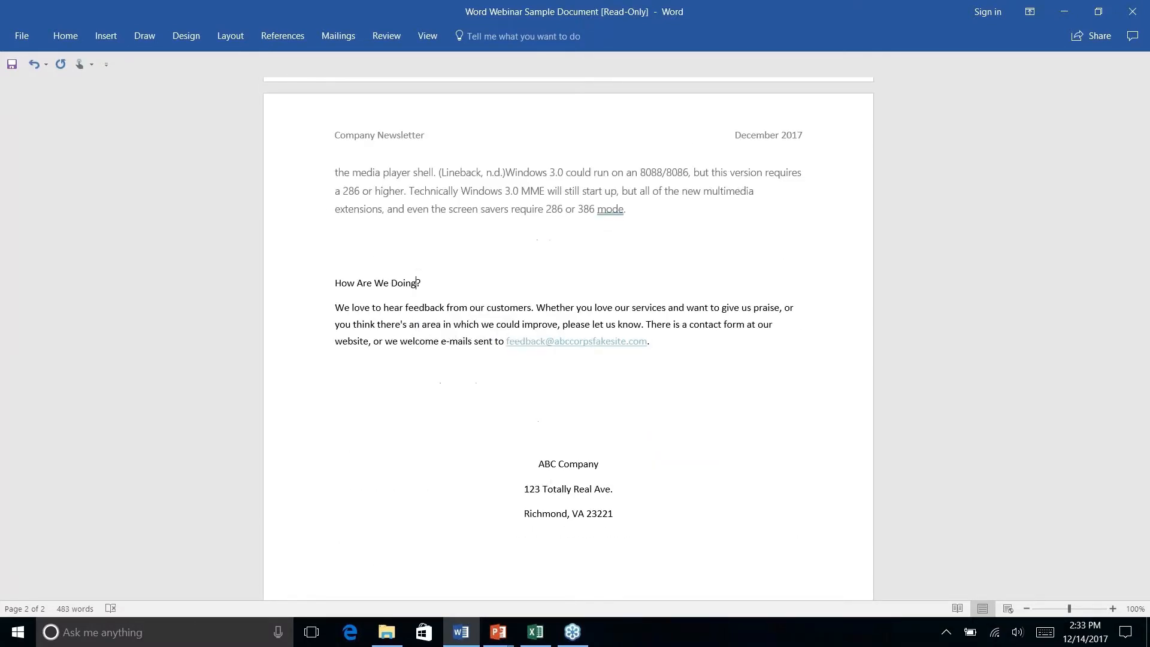
triple_click(385, 284)
left_click(66, 37)
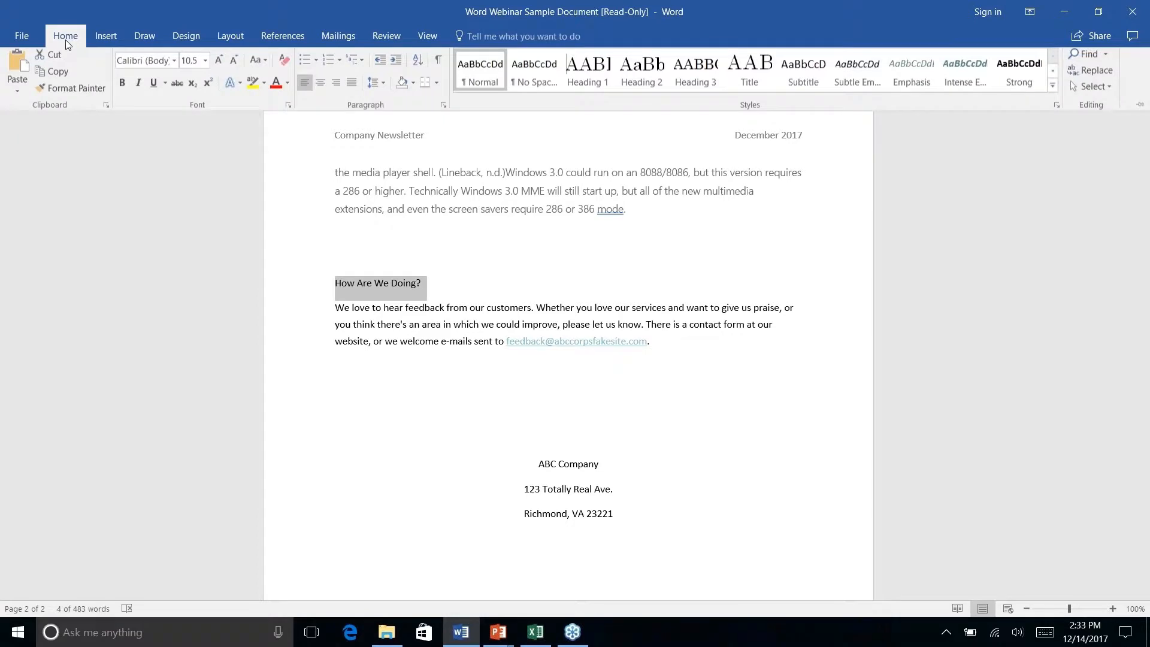
left_click(588, 69)
Step: Add a blank line between the newsletter title and the Introduction heading on page 1
scroll(636, 279, "down", 5)
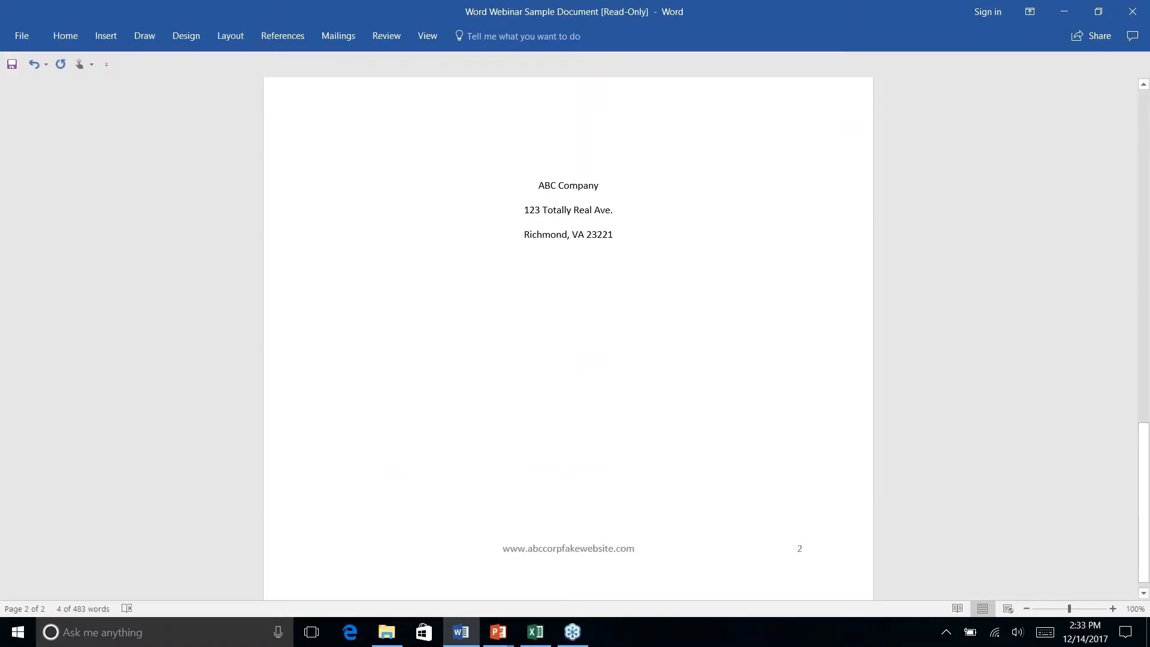
scroll(461, 283, "up", 15)
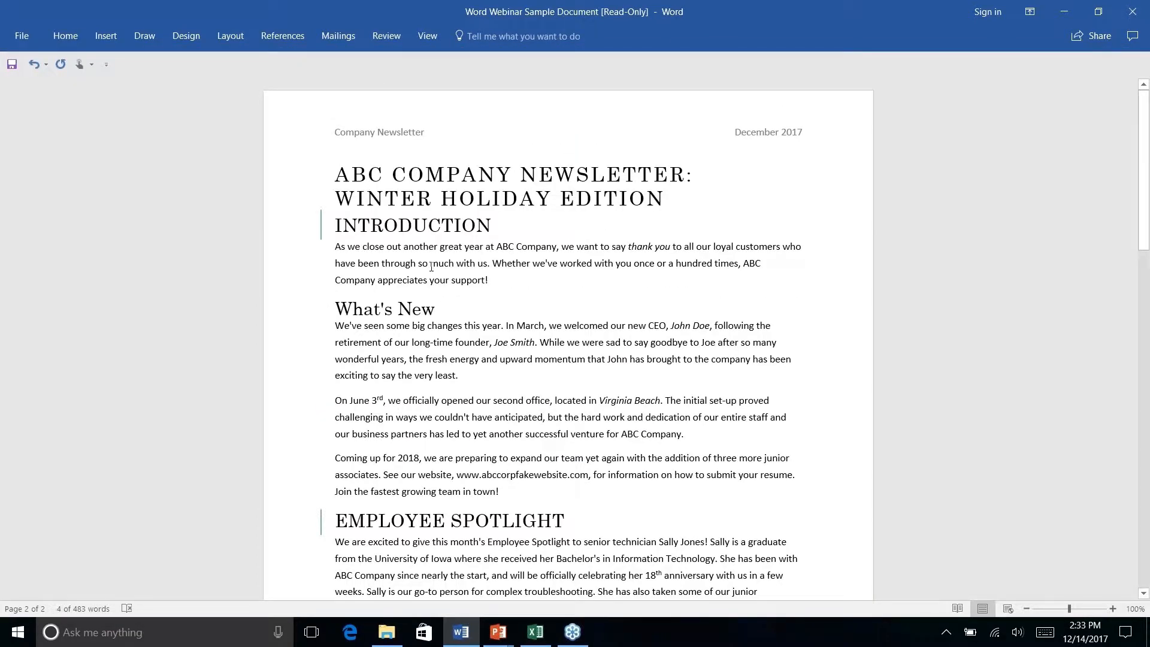
left_click(431, 267)
left_click(400, 228)
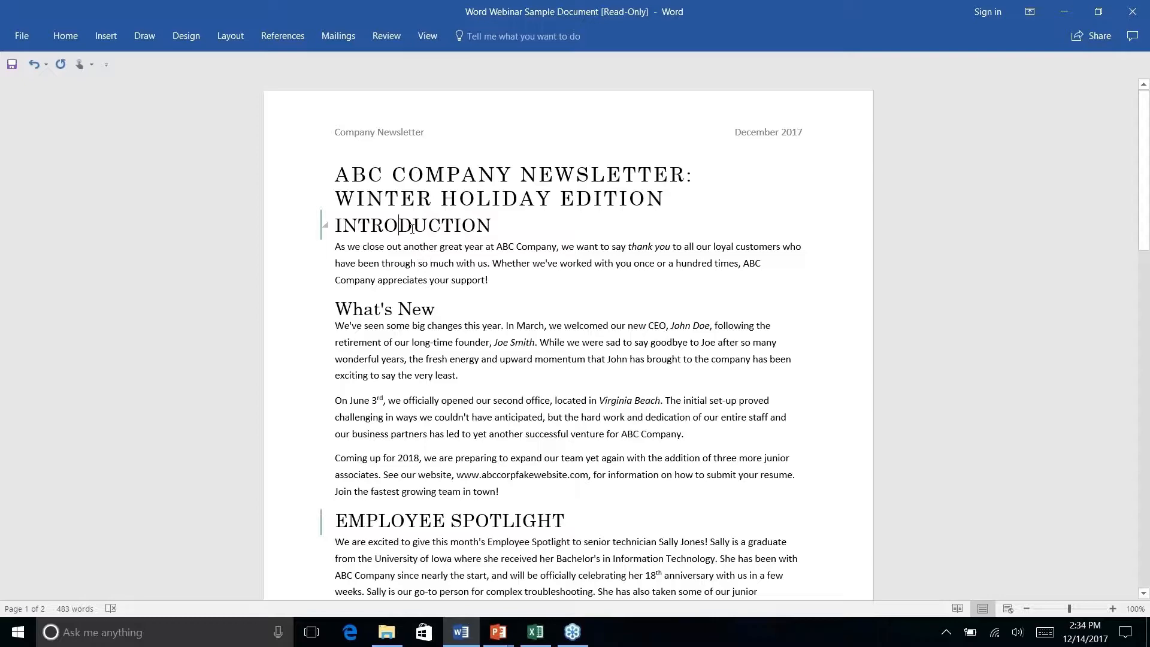
left_click(690, 199)
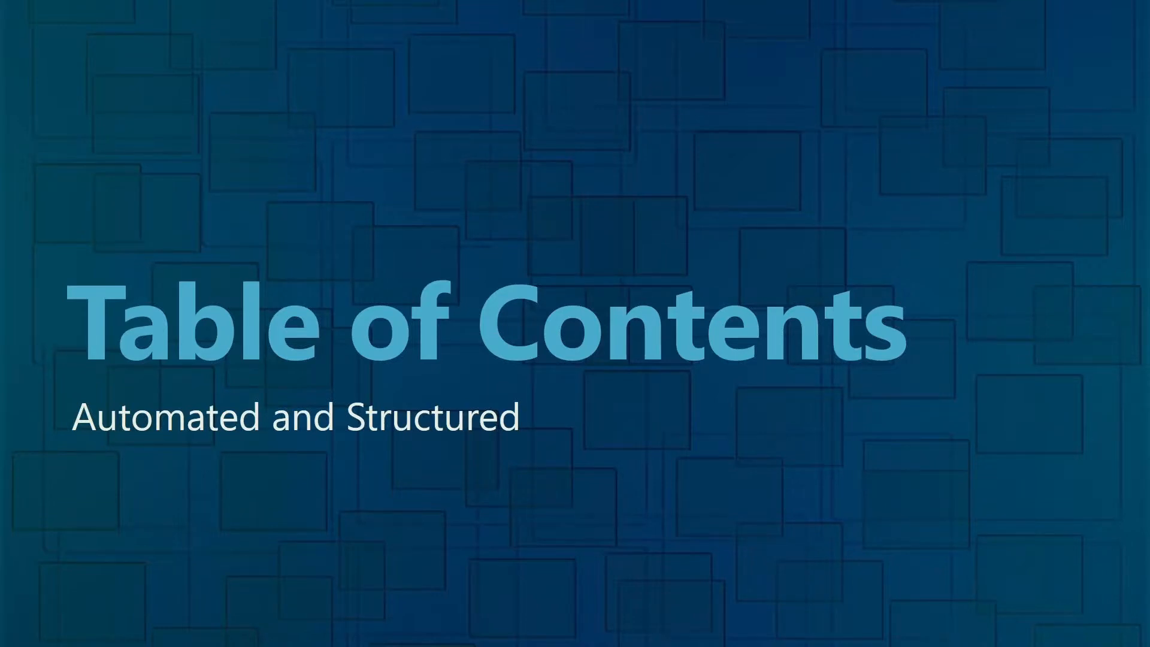
key("alt+Tab")
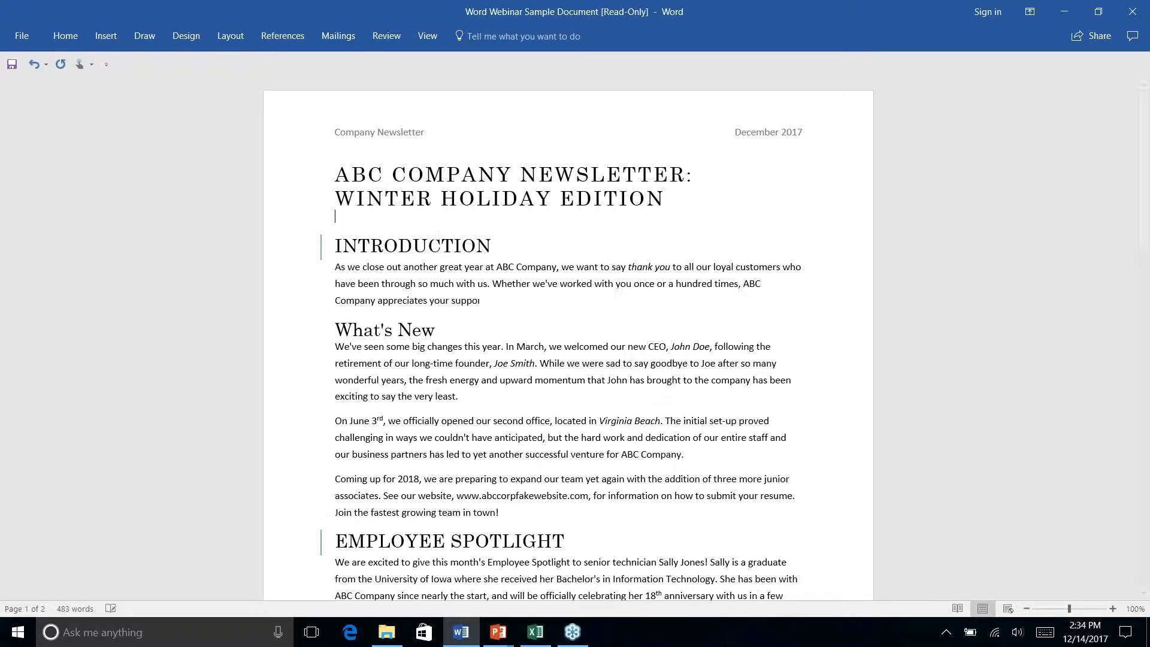
key("Return")
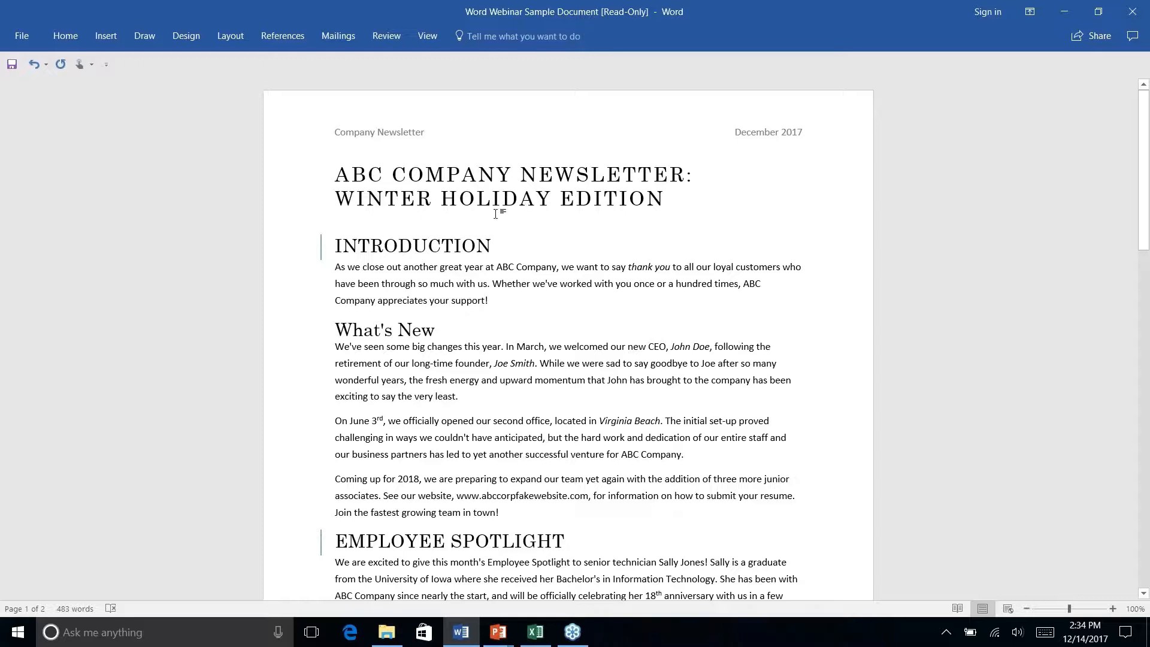
Step: Insert the built-in Automatic Table 1 table of contents on the blank line below the newsletter title
left_click(335, 229)
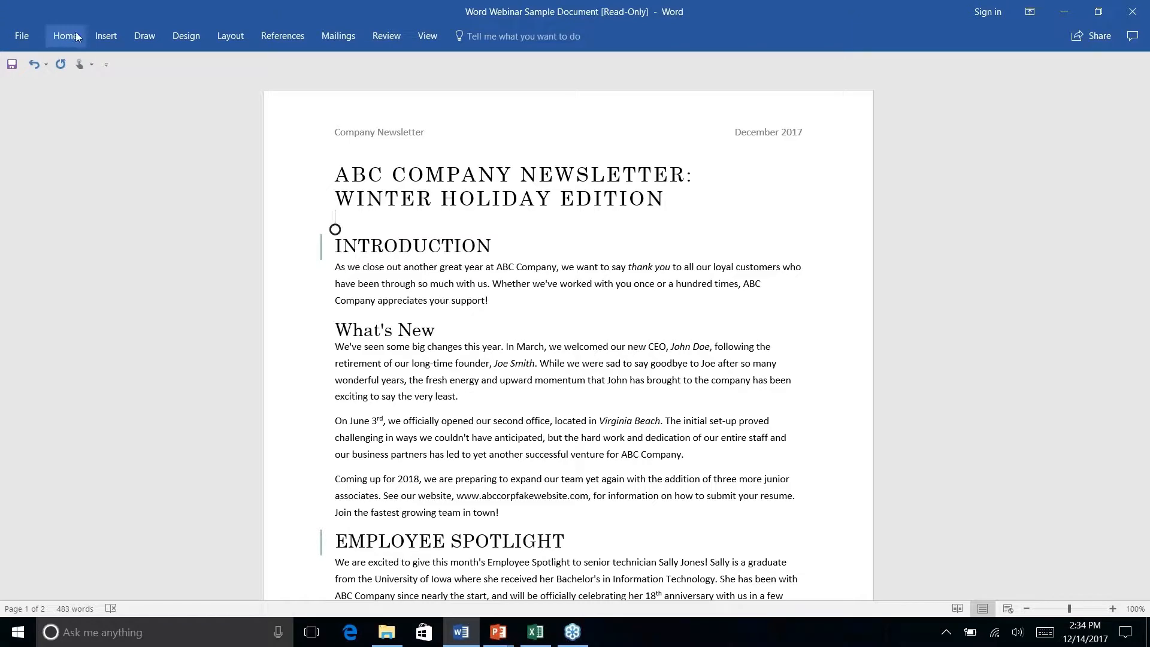
left_click(282, 36)
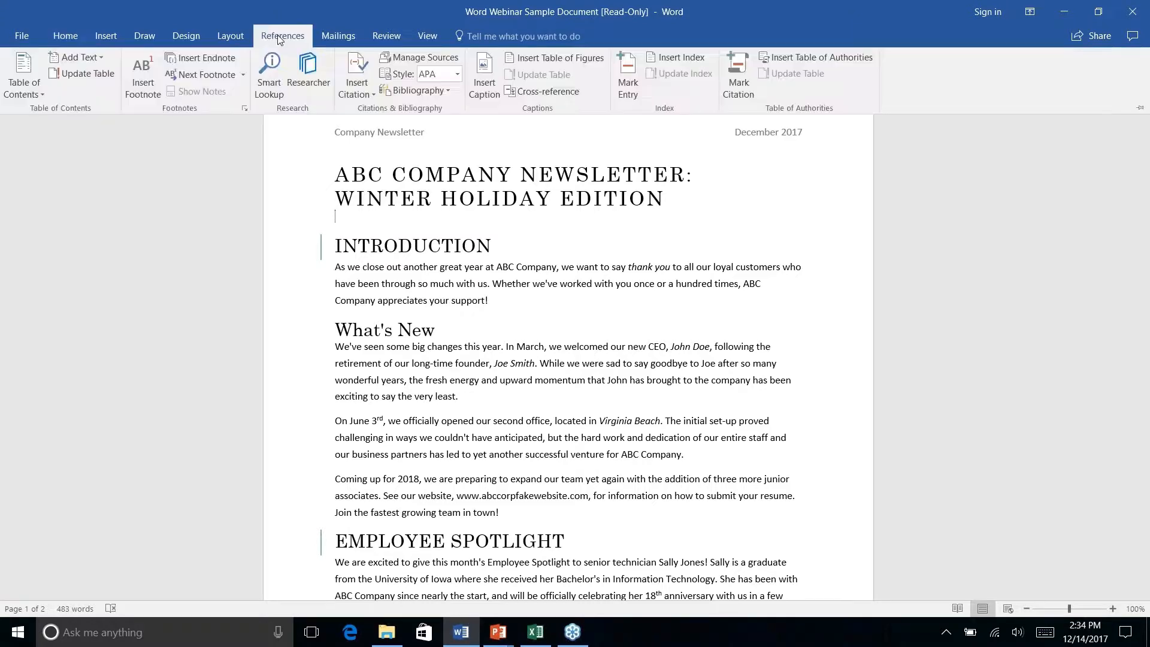
left_click(37, 93)
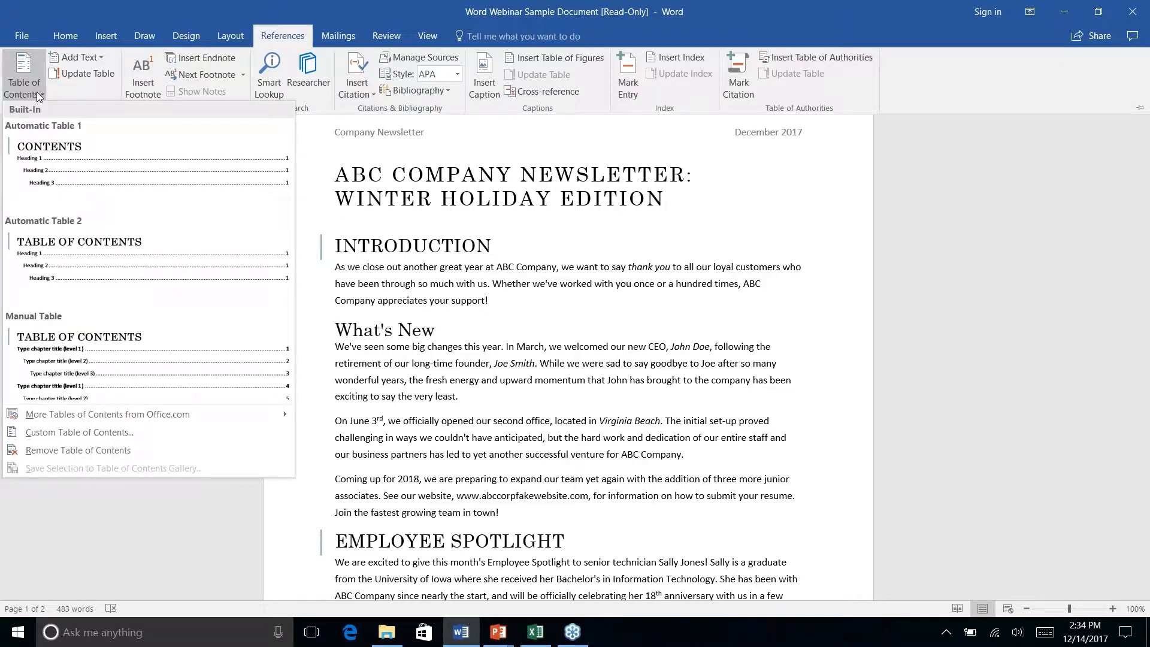
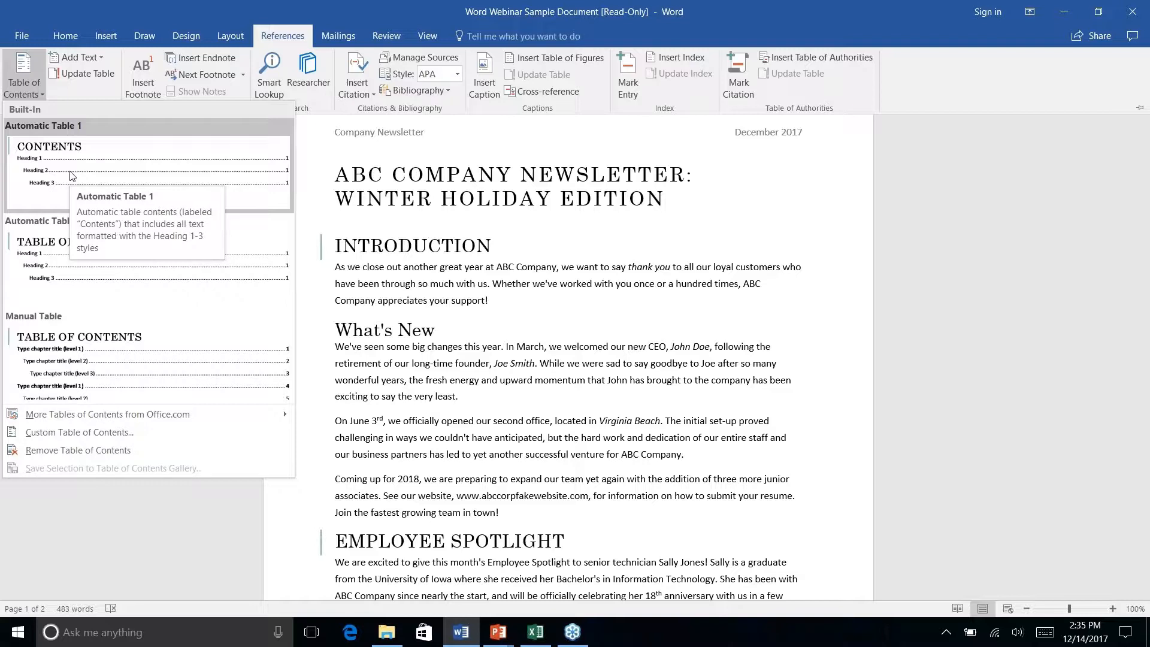
right_click(49, 157)
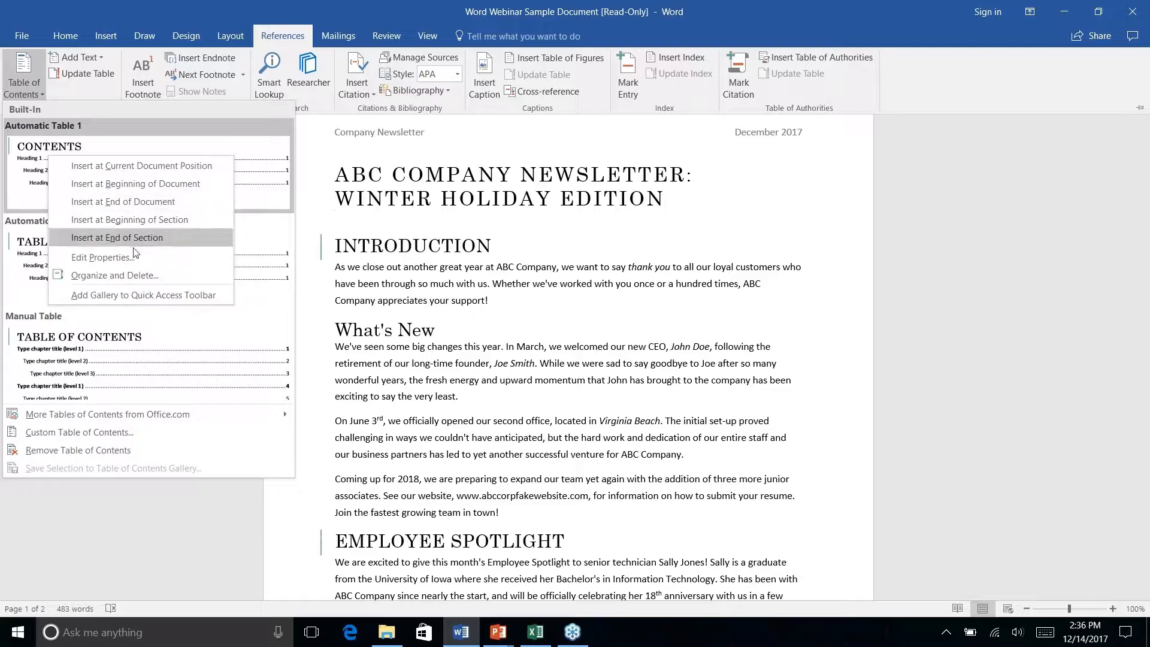
key("Escape")
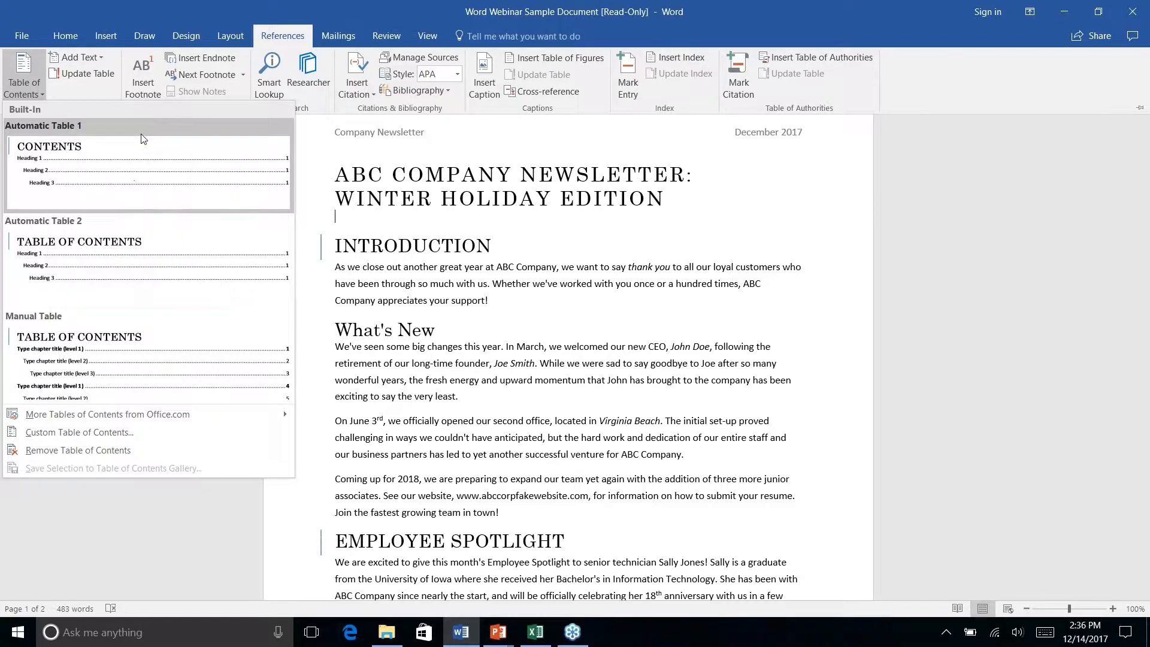
key("Escape")
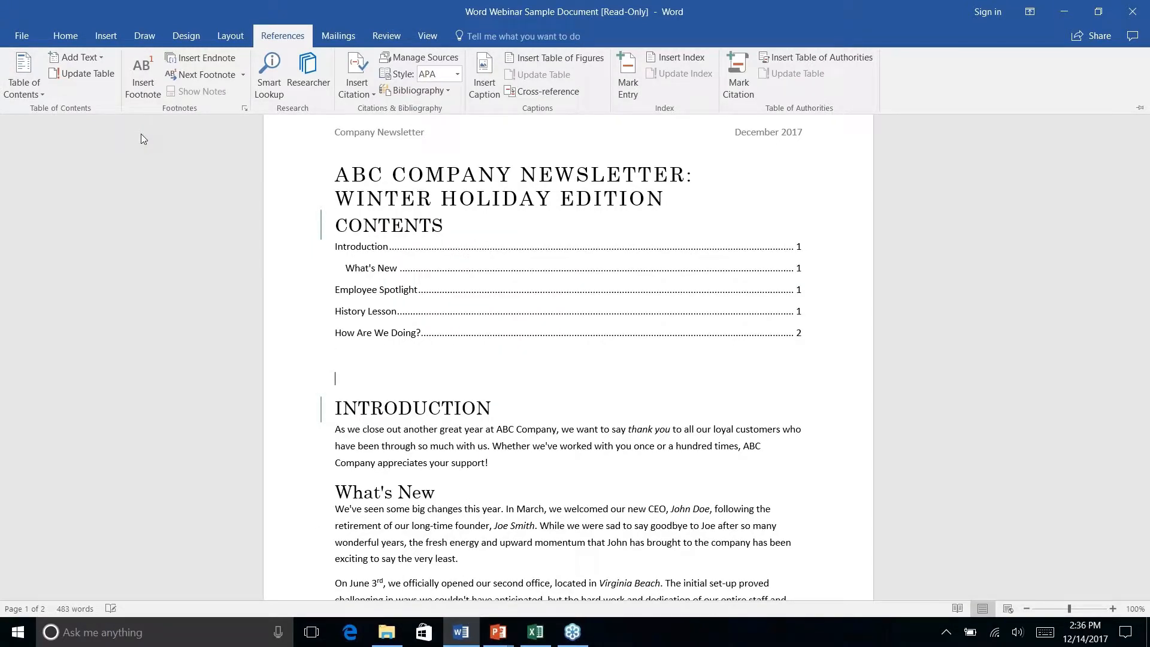
Step: Update the table of contents and place the cursor on the empty line above the Introduction heading
left_click(677, 302)
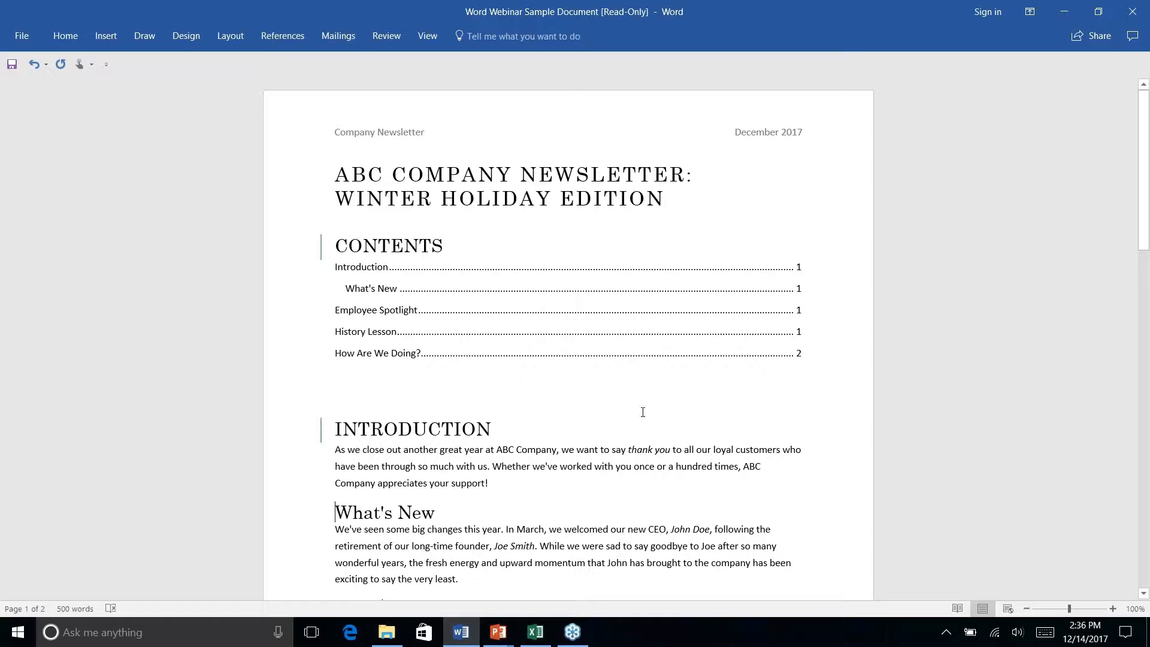
scroll(643, 414, "down", 5)
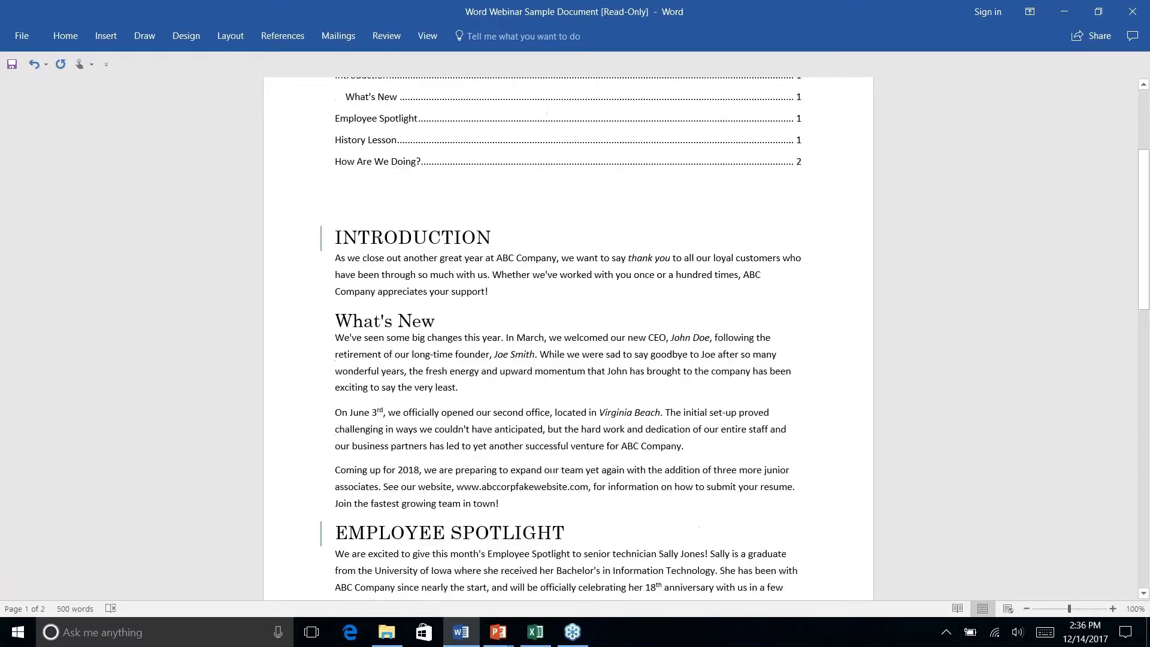
scroll(569, 339, "up", 5)
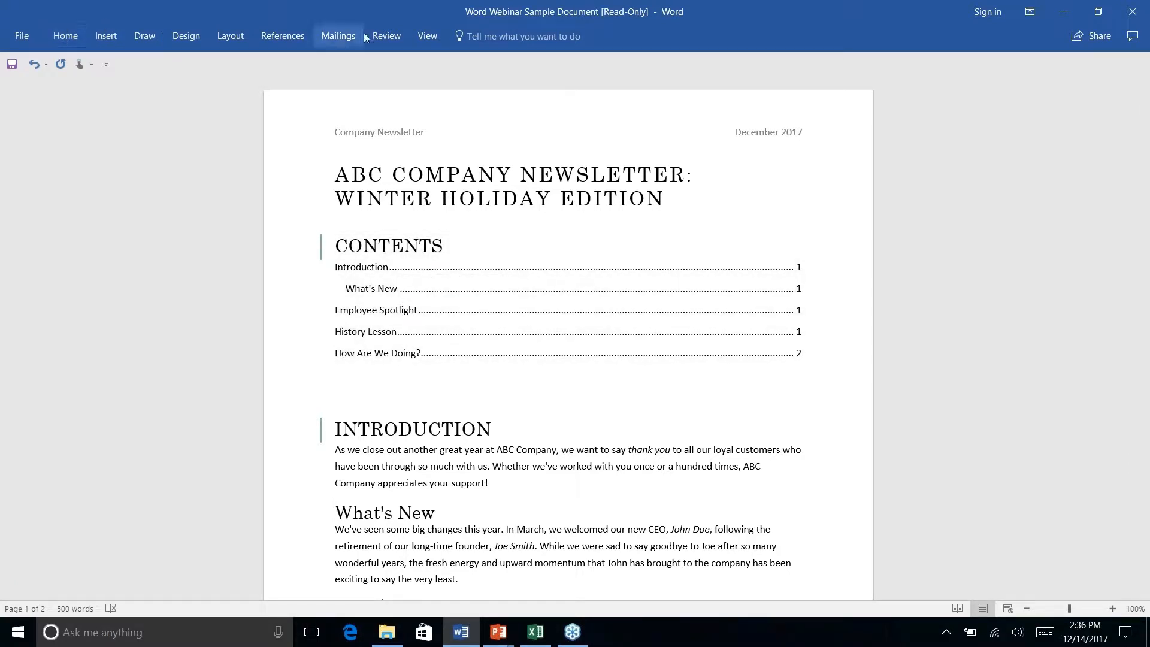
left_click(284, 36)
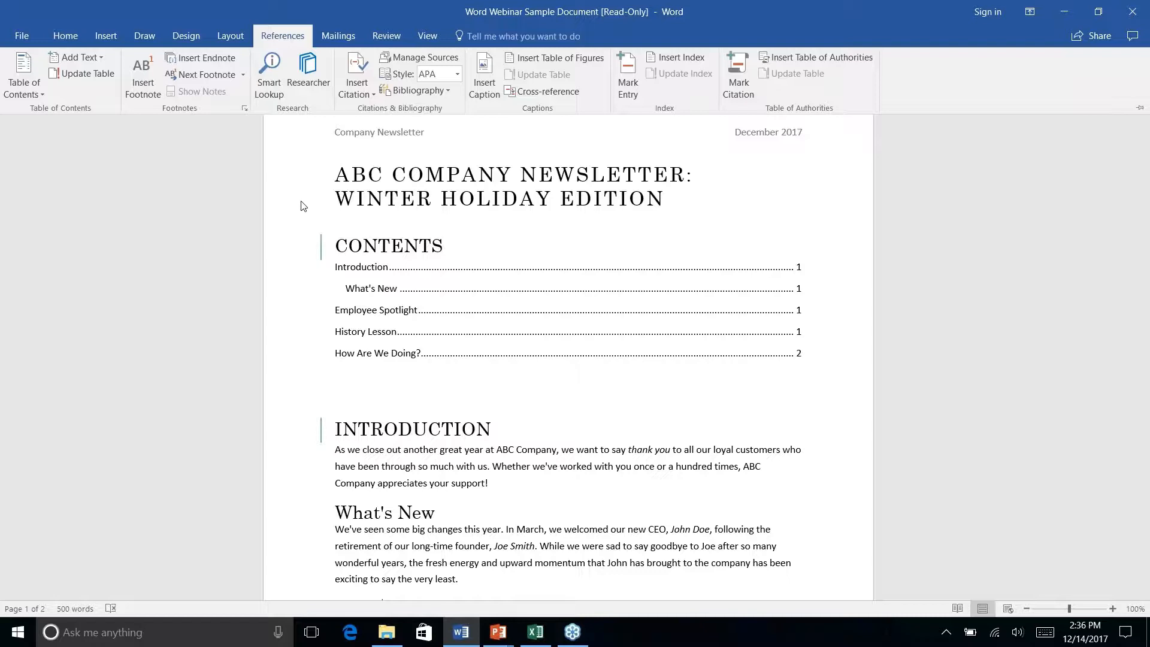
left_click(89, 73)
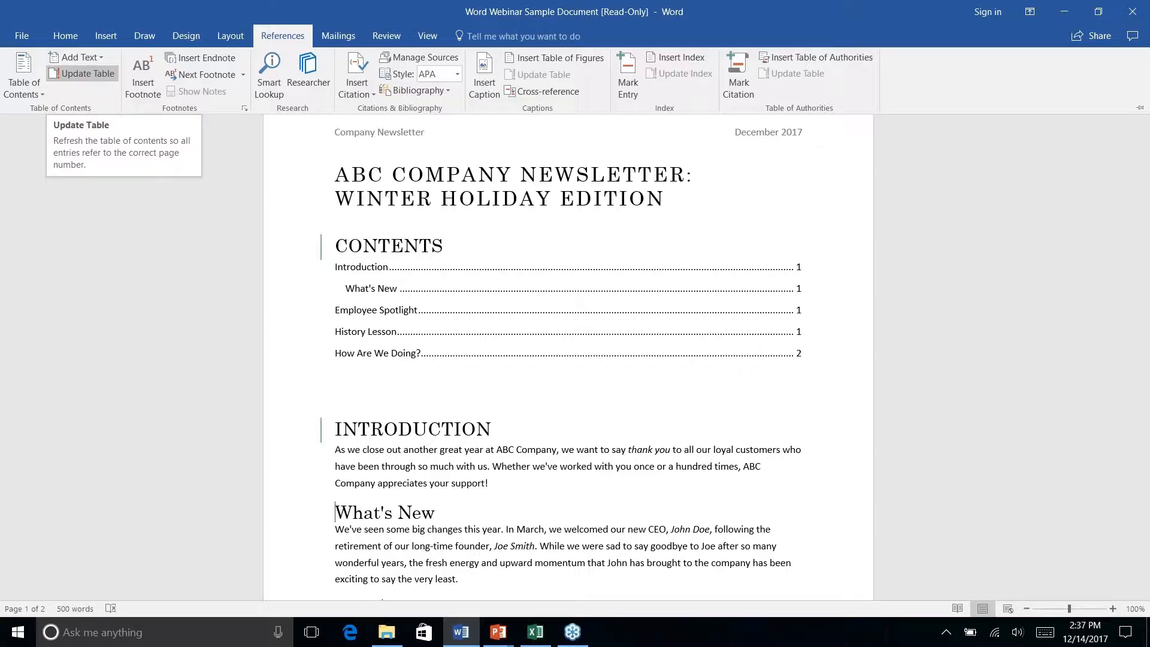
left_click(654, 388)
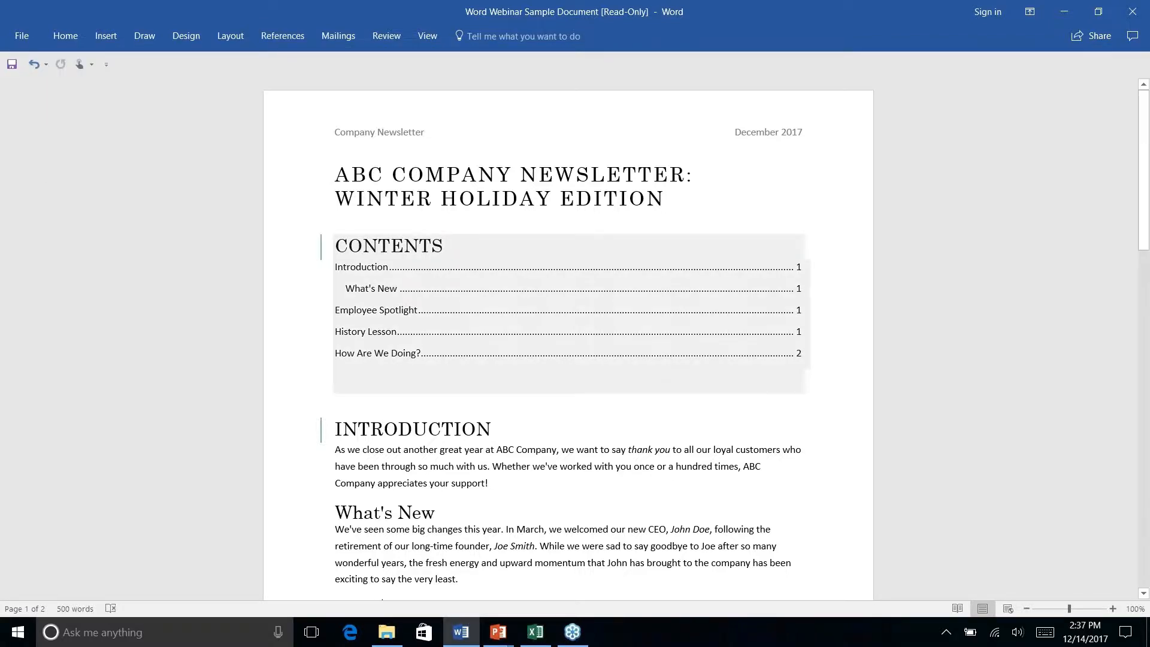
left_click(587, 361)
left_click(598, 402)
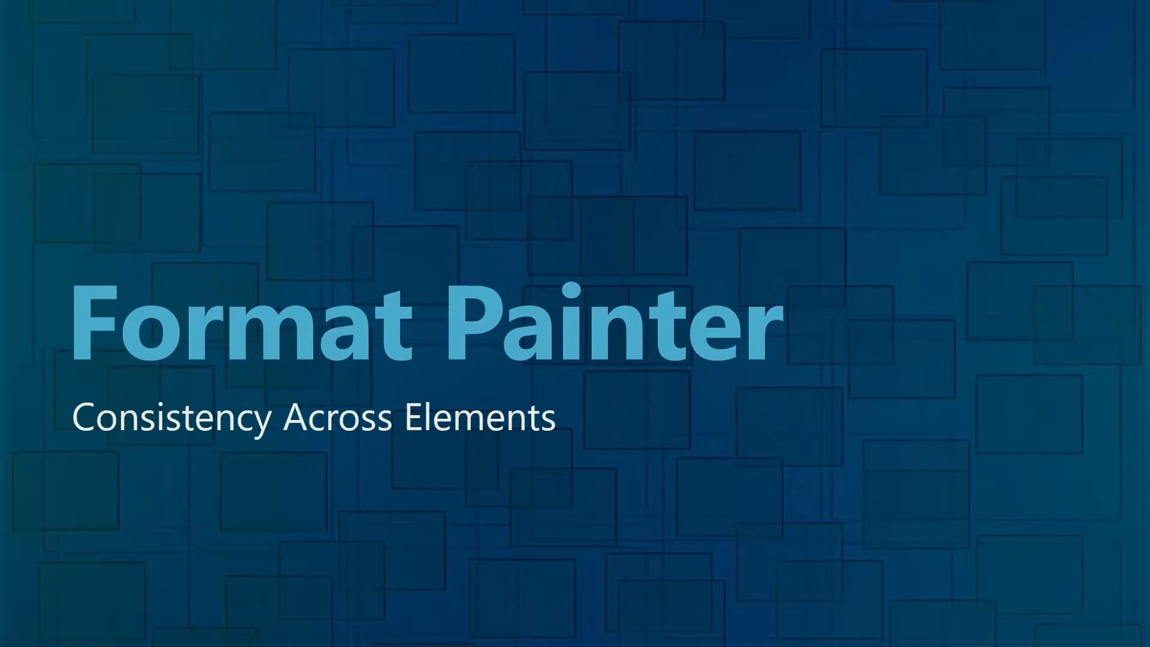
Step: Switch from the slides back to the Word document and go to the company address block at its end
key("alt+Tab")
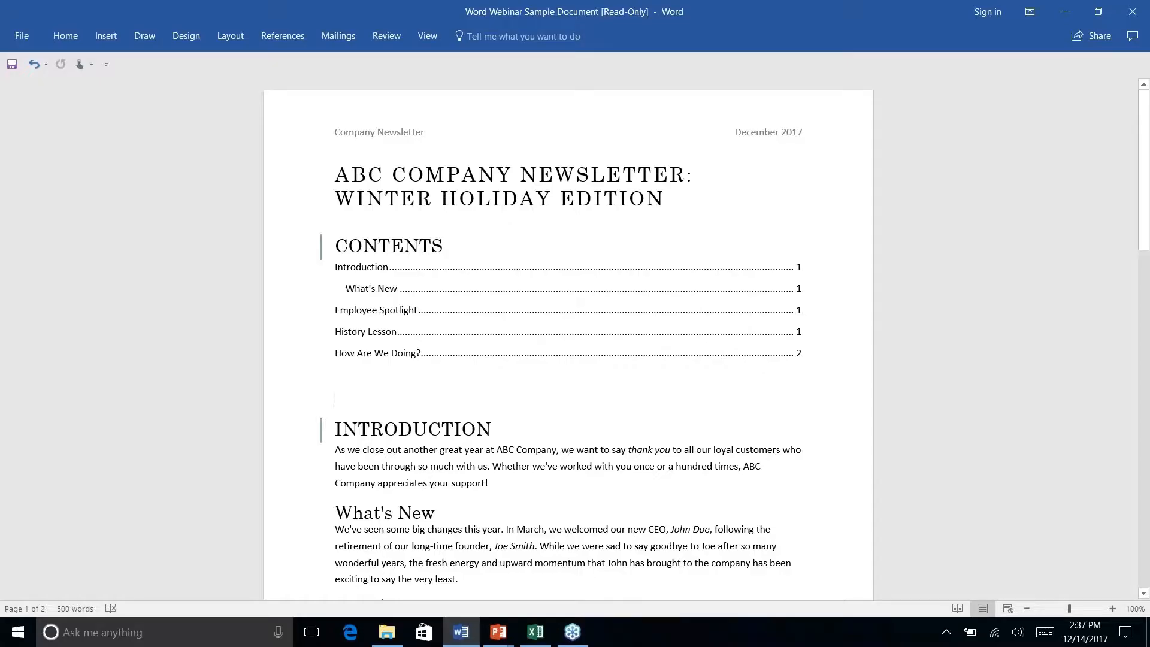
scroll(647, 313, "down", 3)
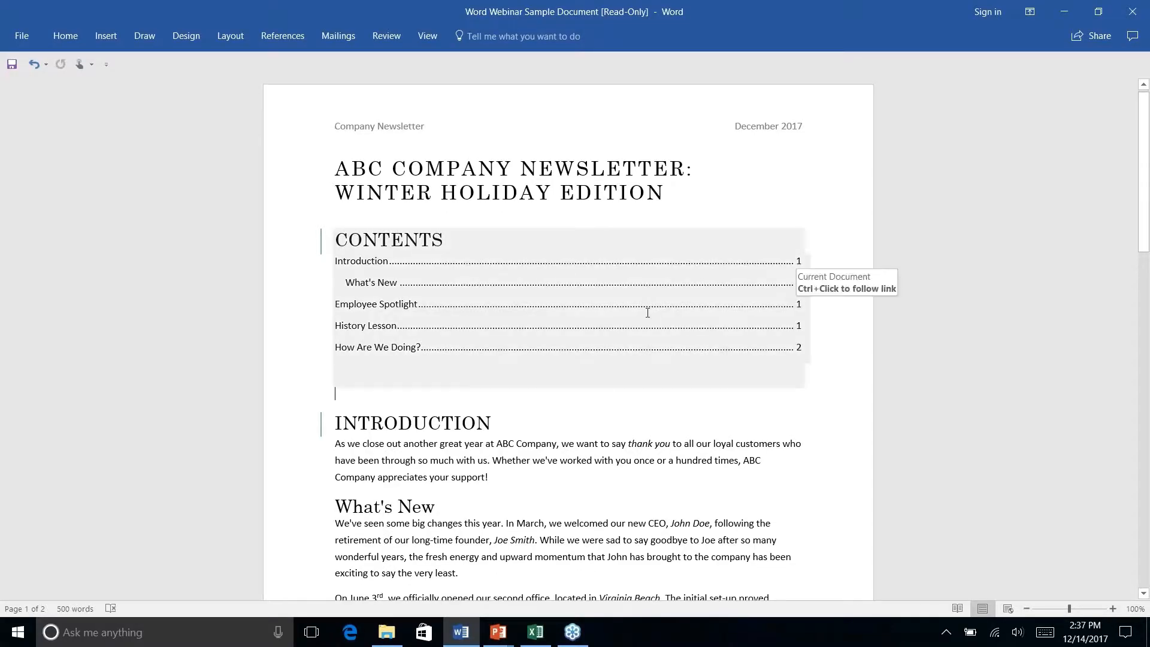
scroll(648, 313, "down", 10)
scroll(648, 313, "down", 15)
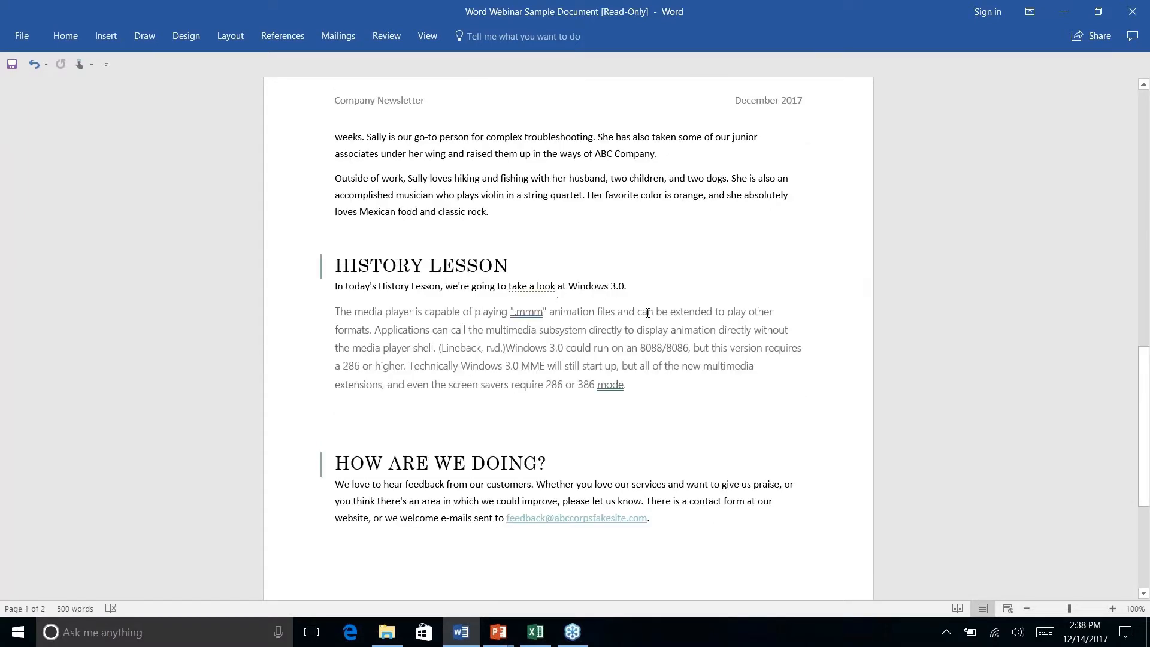
left_click(109, 38)
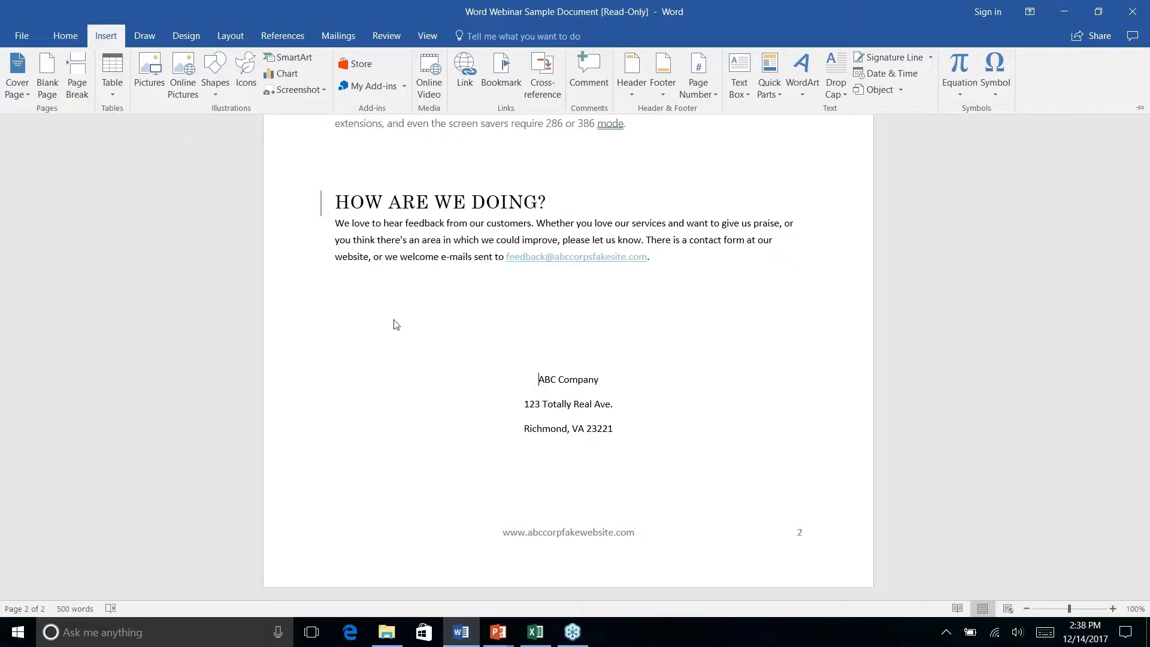
right_click(217, 94)
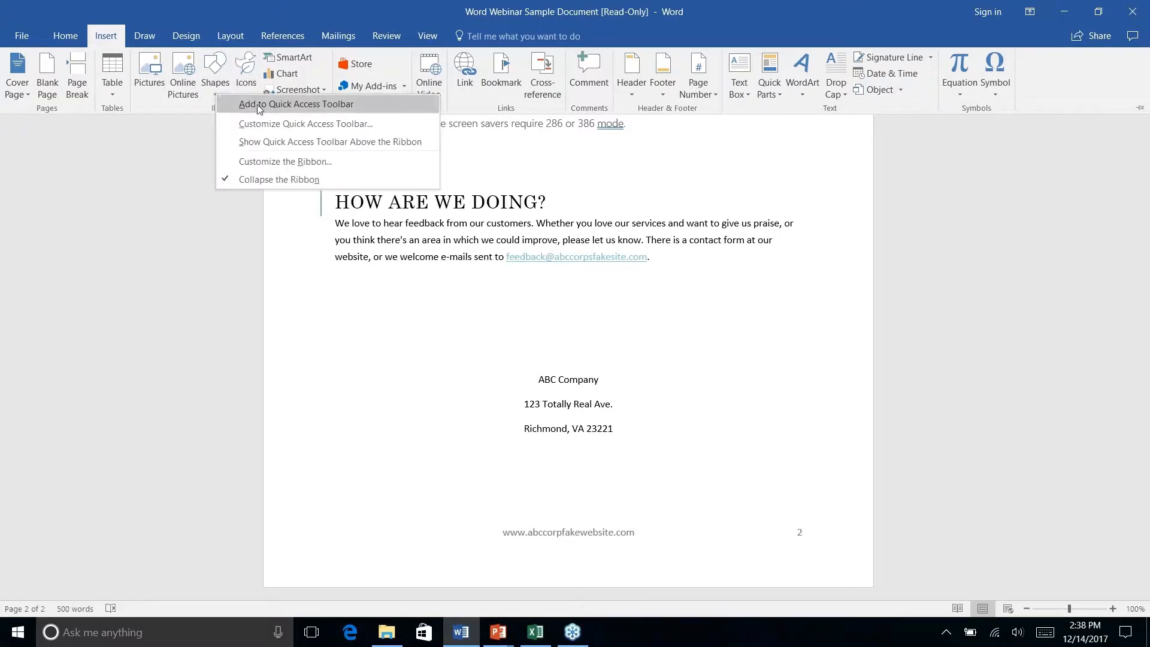
left_click(215, 67)
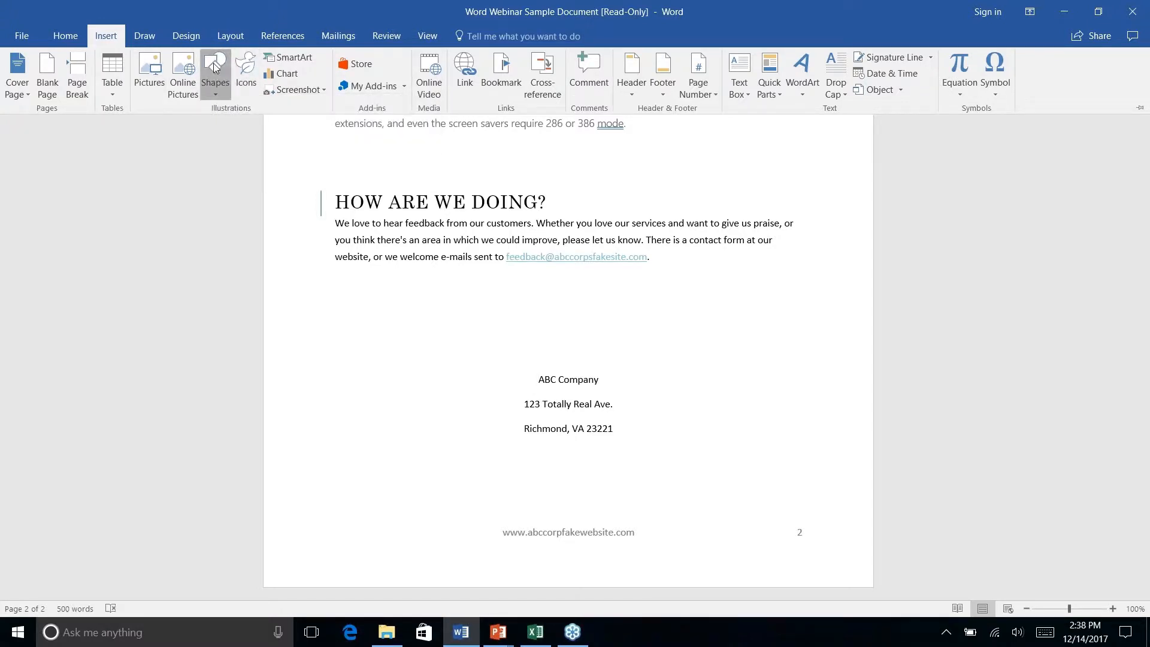
left_click(215, 68)
left_click(288, 126)
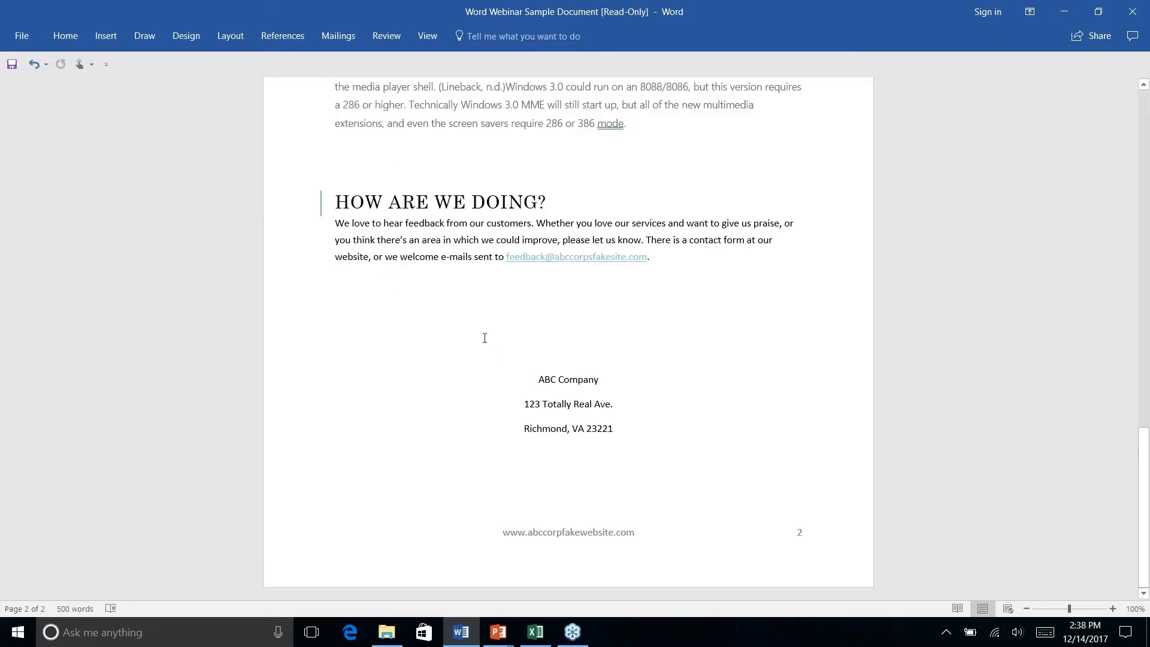
left_click(138, 37)
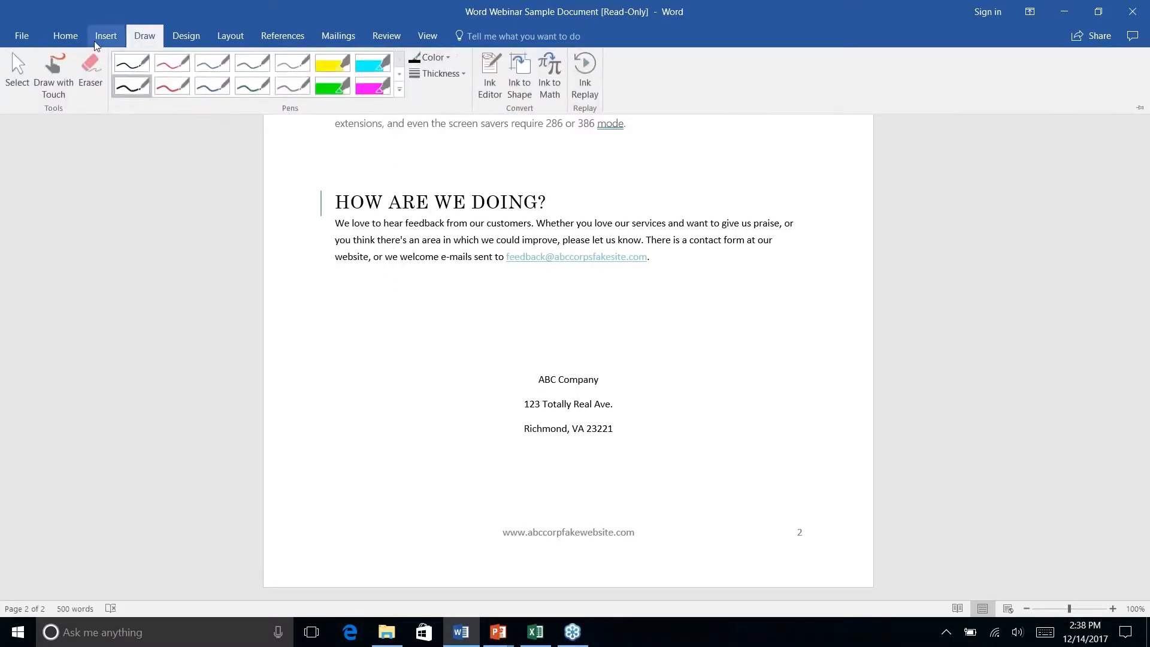
Step: Draw a rounded rectangle about 1.37" high and 1.77" wide over the company address block on page 2
left_click(95, 41)
left_click(224, 93)
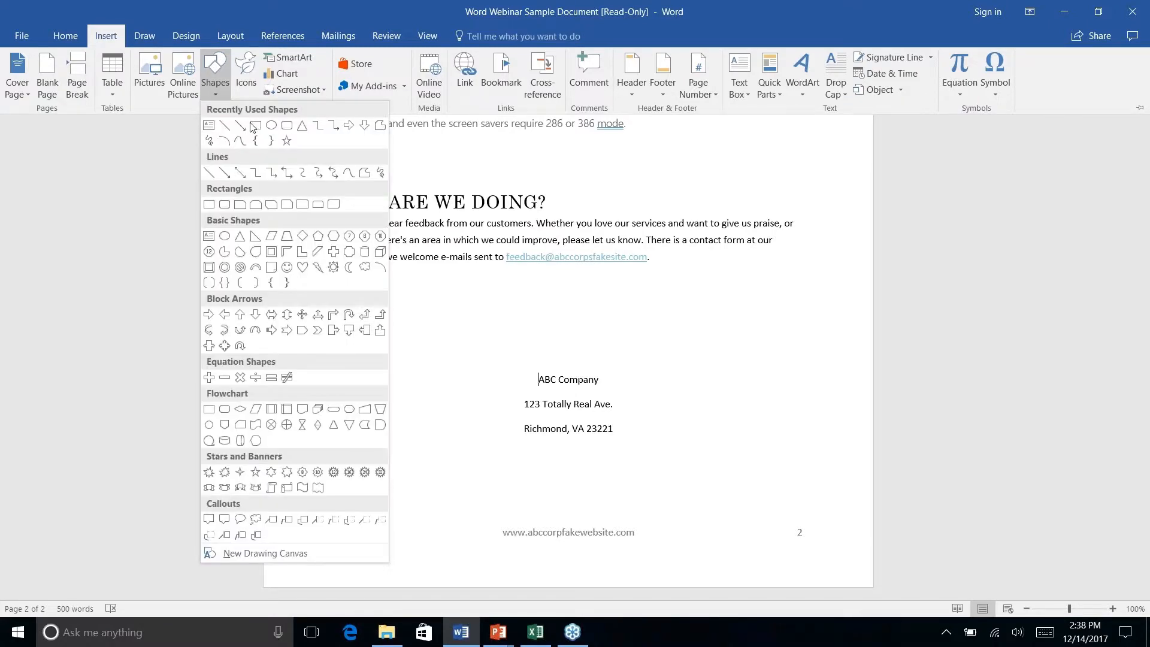
left_click(272, 126)
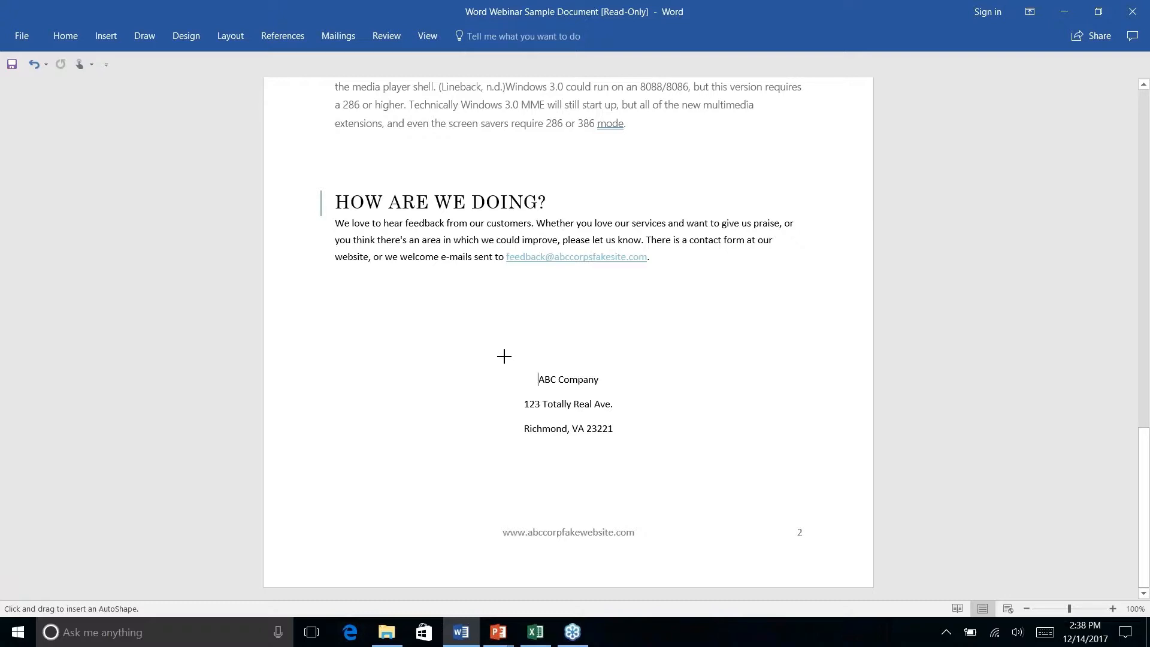
left_click_drag(503, 356, 632, 455)
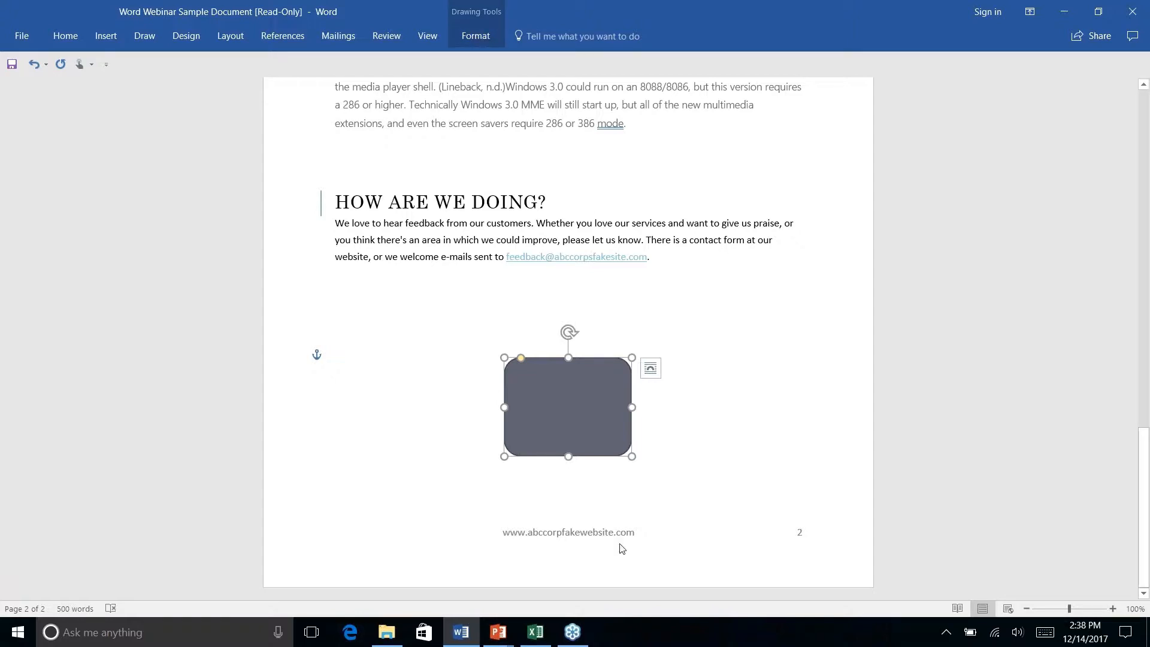
Step: Send the rounded rectangle behind the company address text and deselect it
left_click(475, 35)
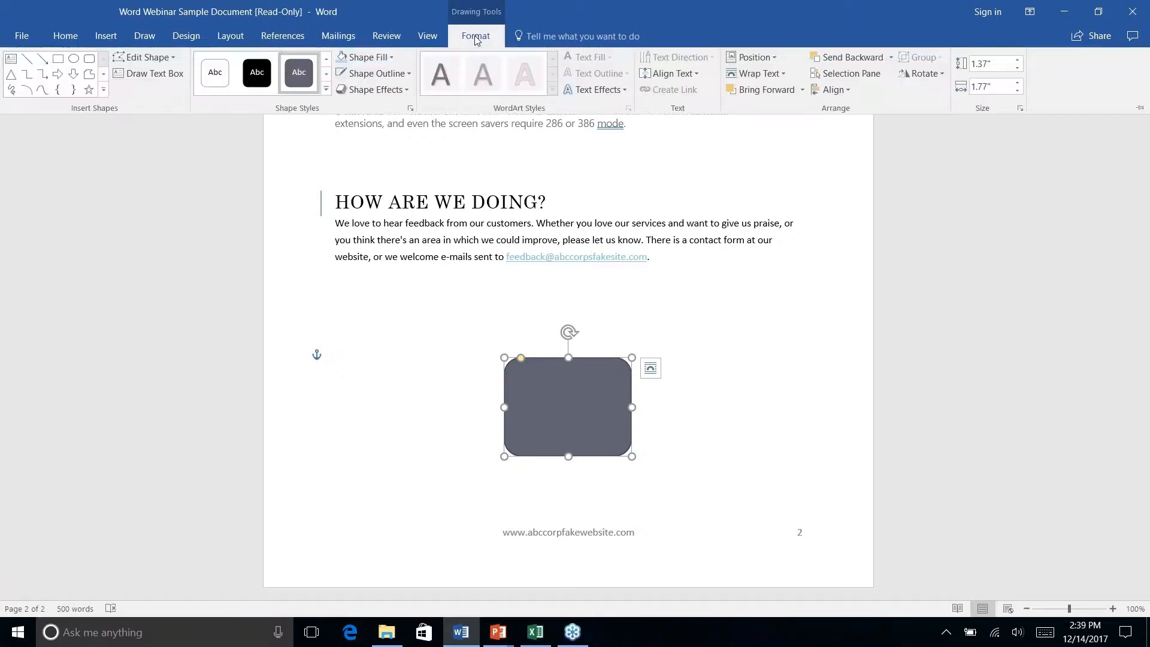
left_click(891, 57)
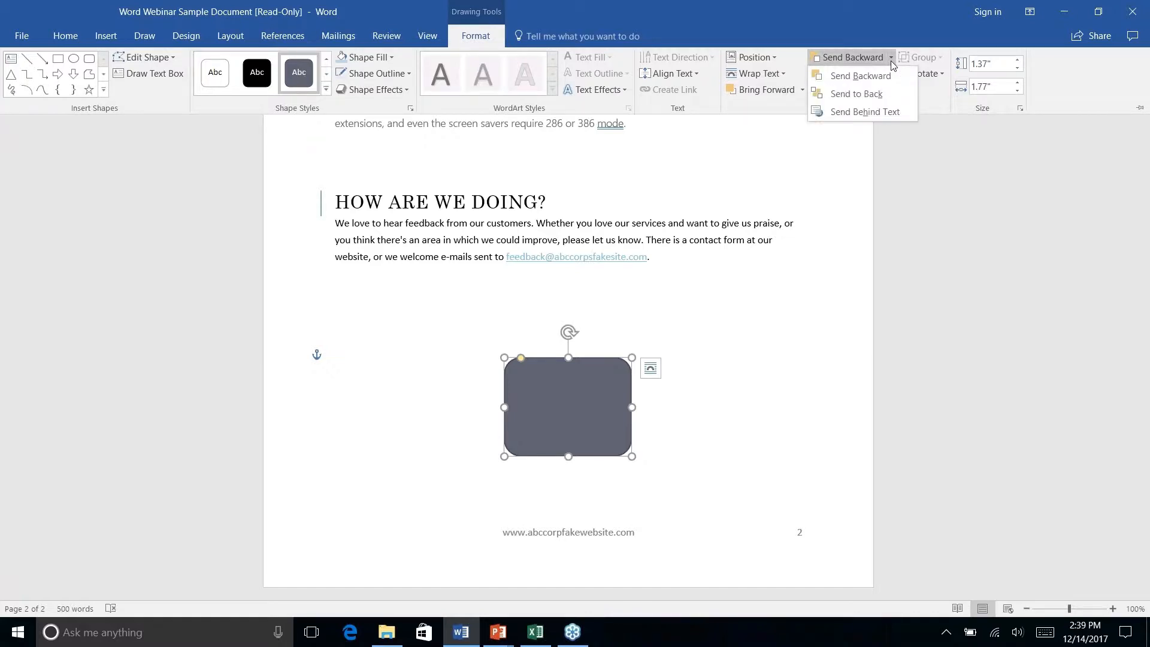
right_click(861, 115)
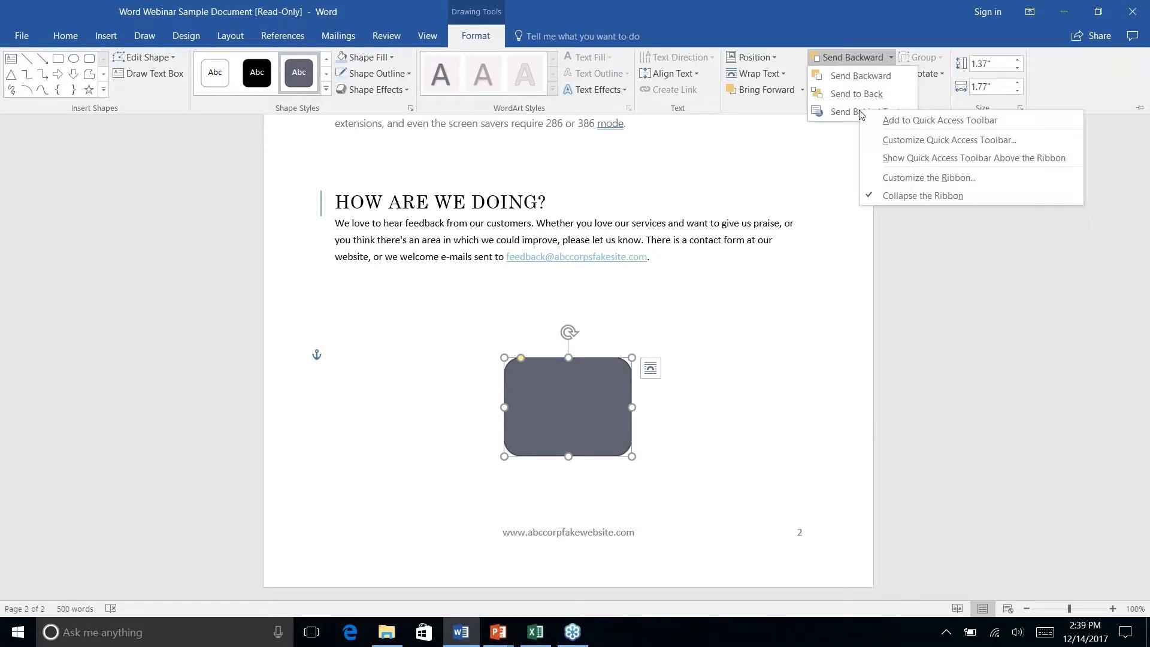
left_click(852, 113)
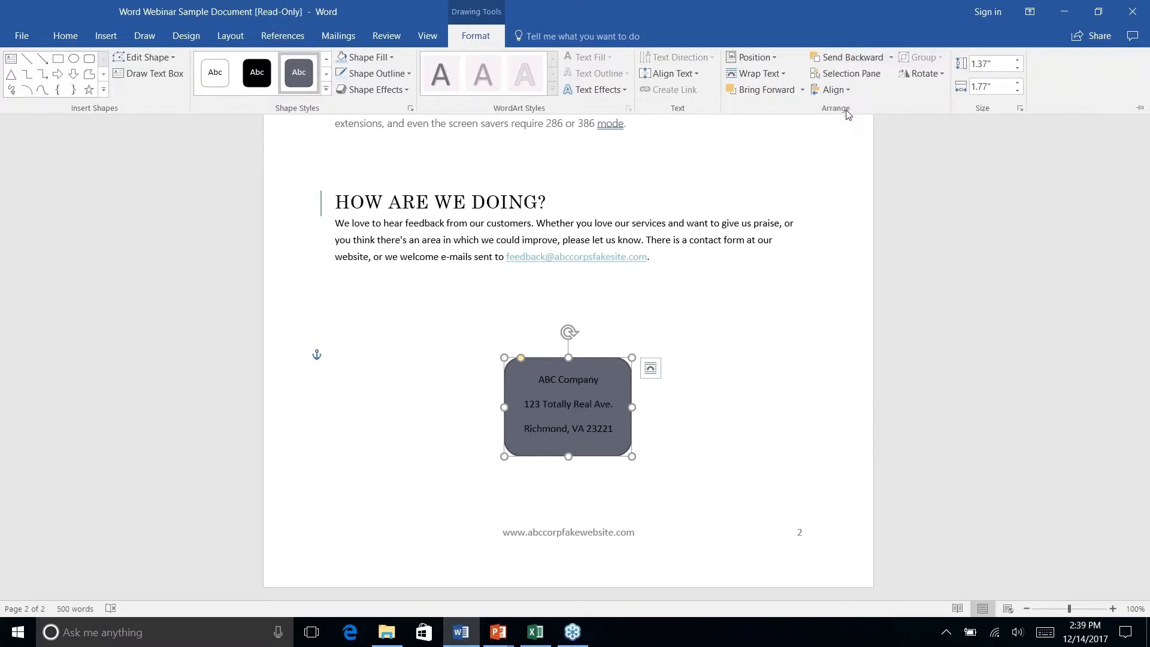
right_click(690, 431)
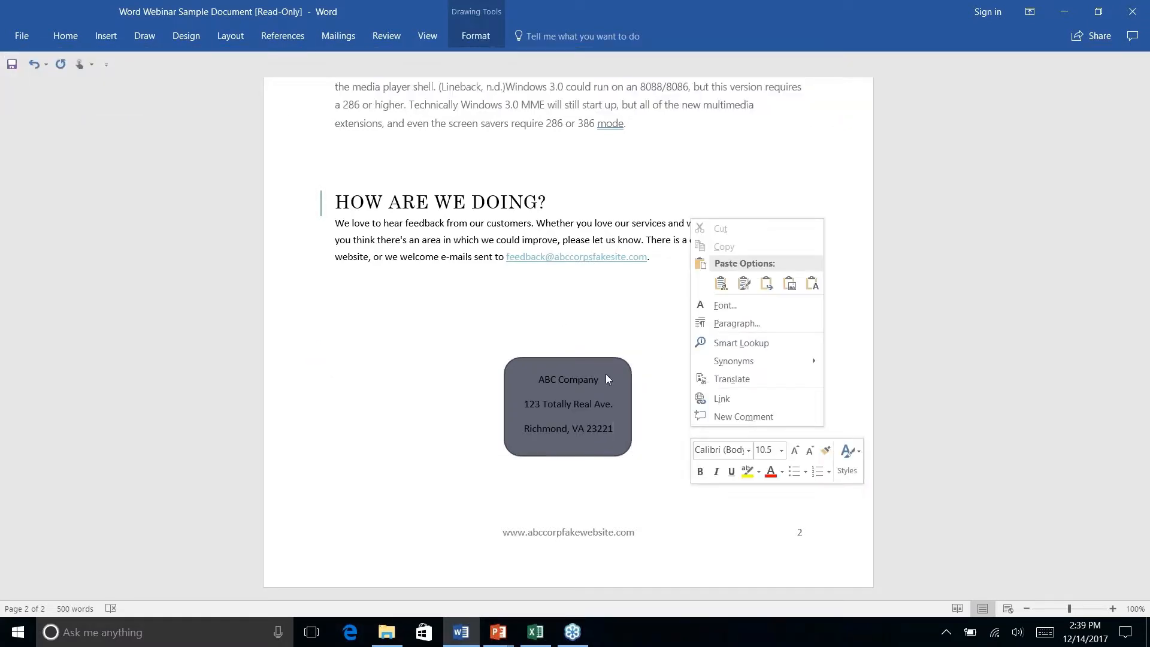
key("Escape")
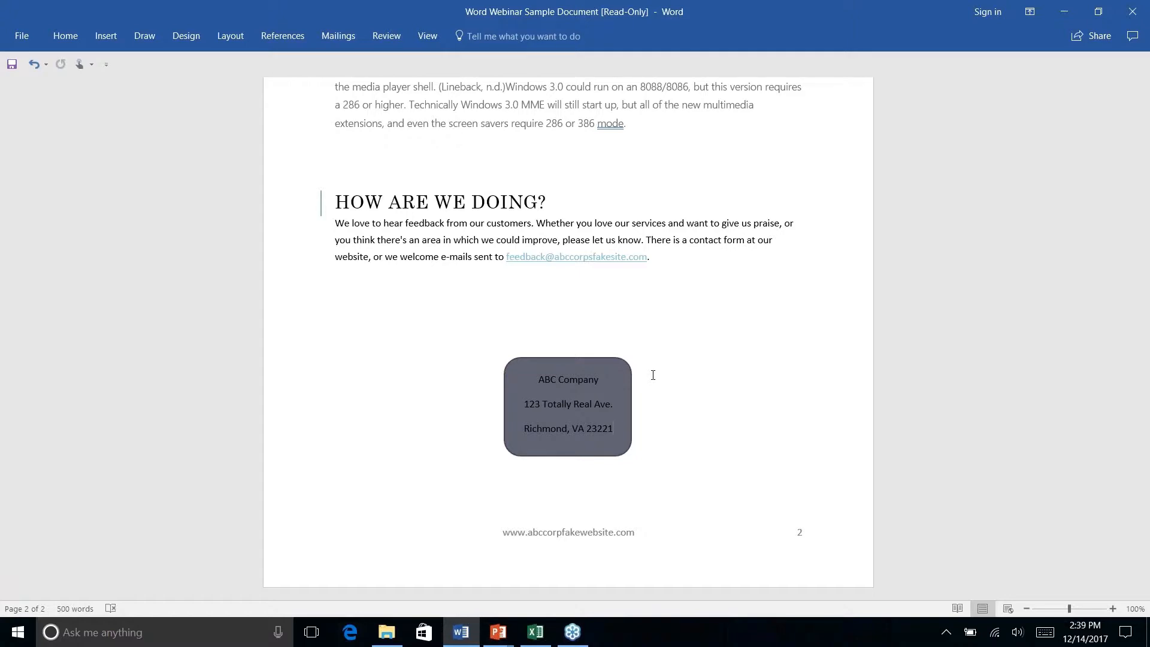
Step: Apply the light teal theme style from the fourth row of shape styles to the rectangle behind the address
left_click(617, 387)
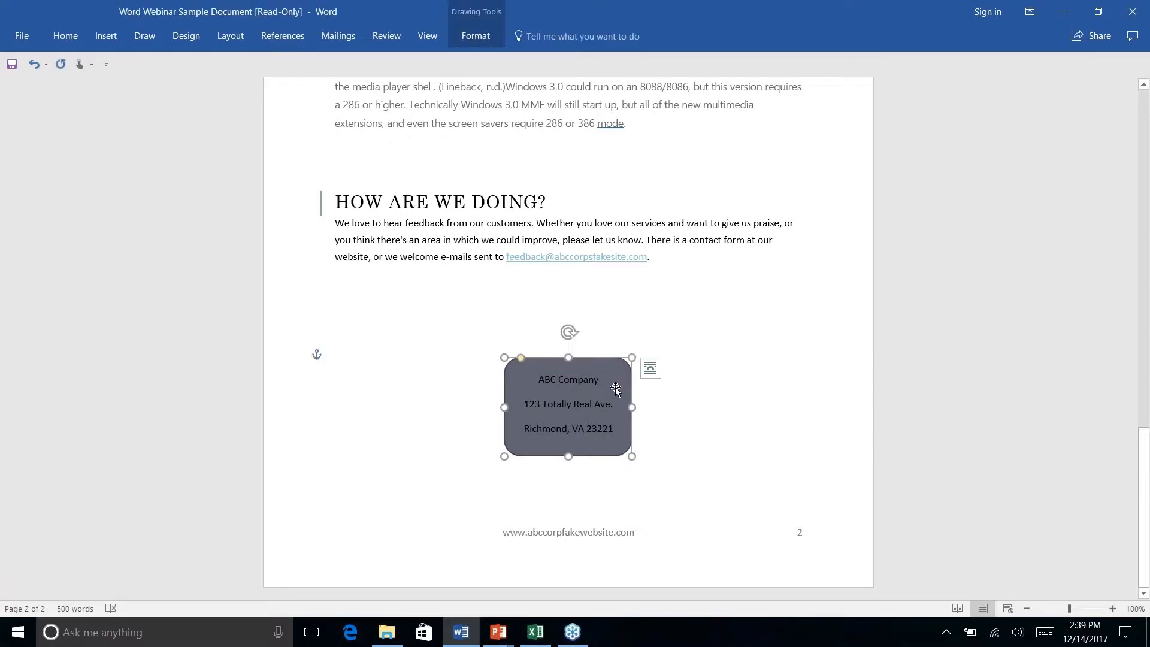
left_click(103, 36)
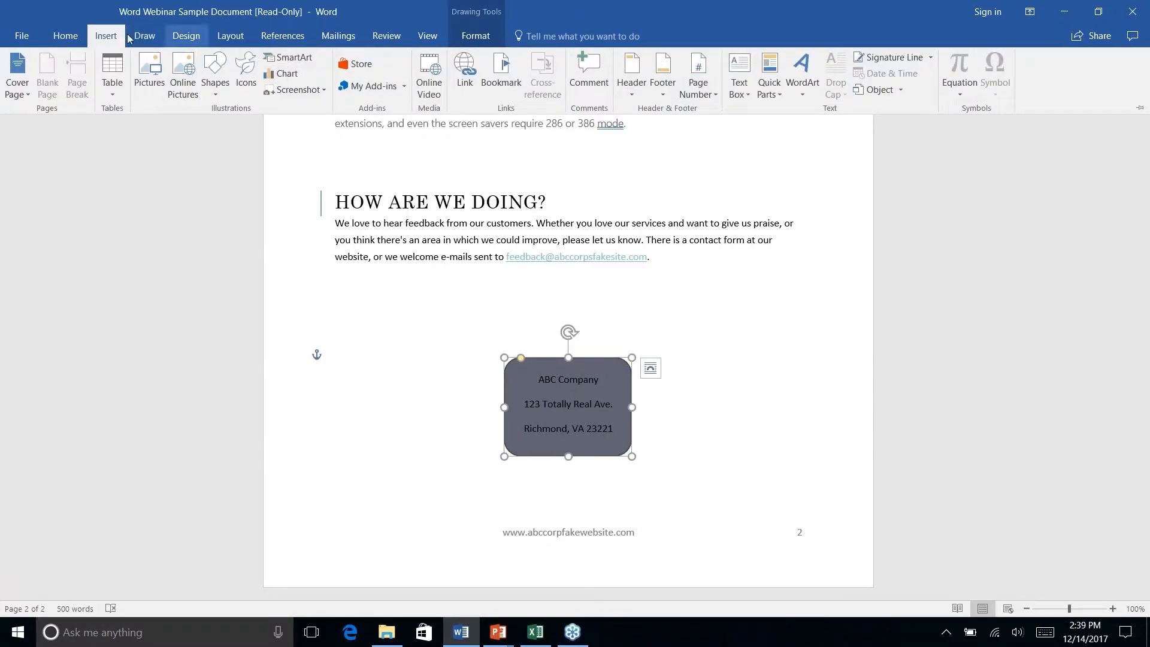
left_click(66, 37)
left_click(473, 37)
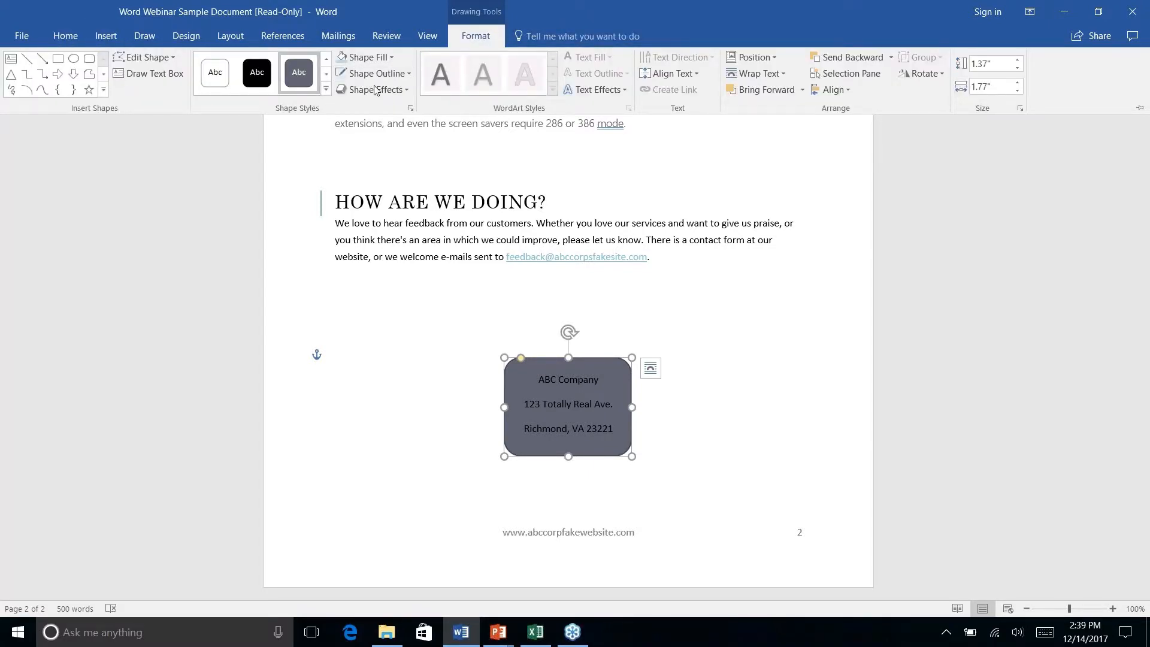
left_click(326, 90)
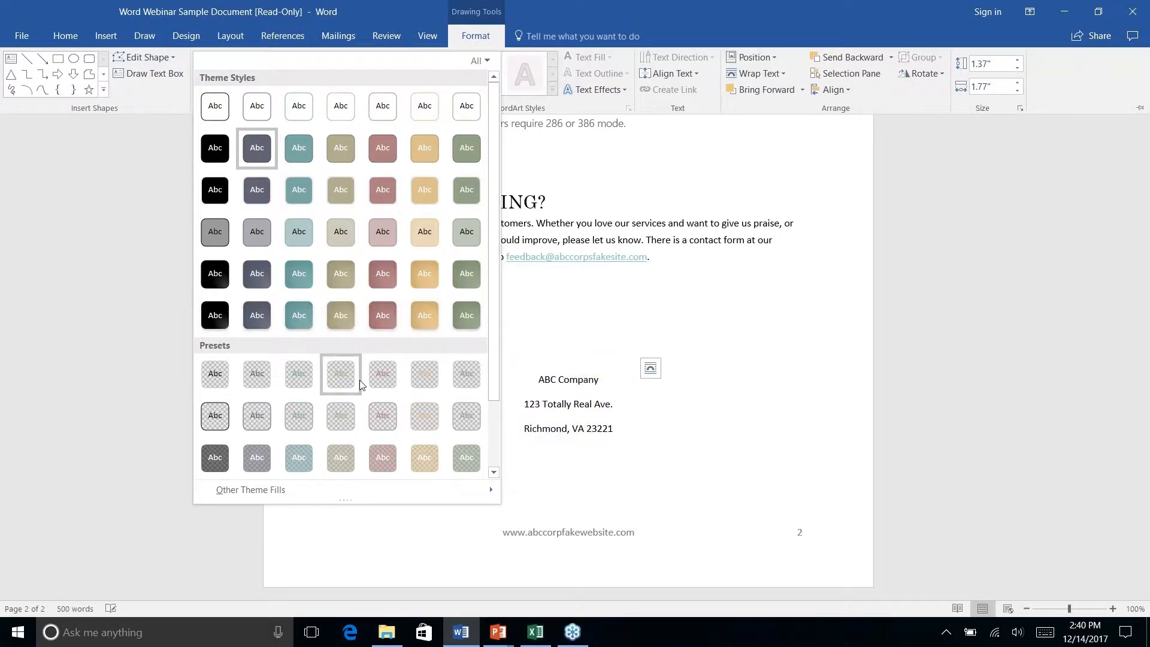
scroll(427, 331, "down", 2)
scroll(429, 333, "up", 2)
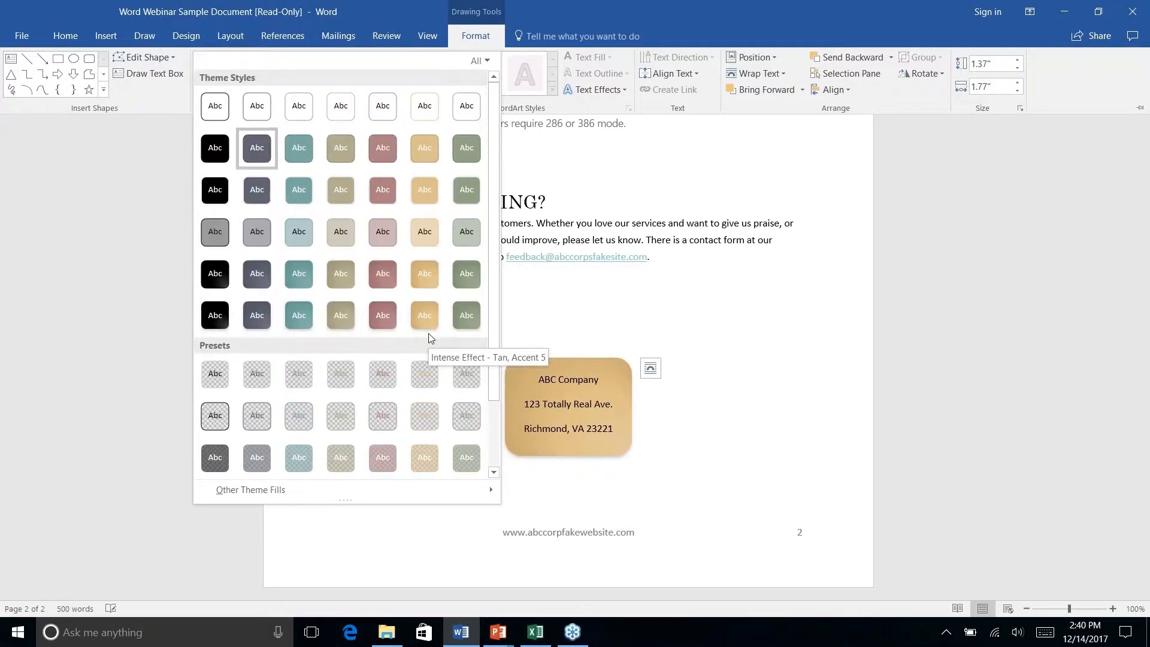
right_click(299, 237)
left_click(331, 241)
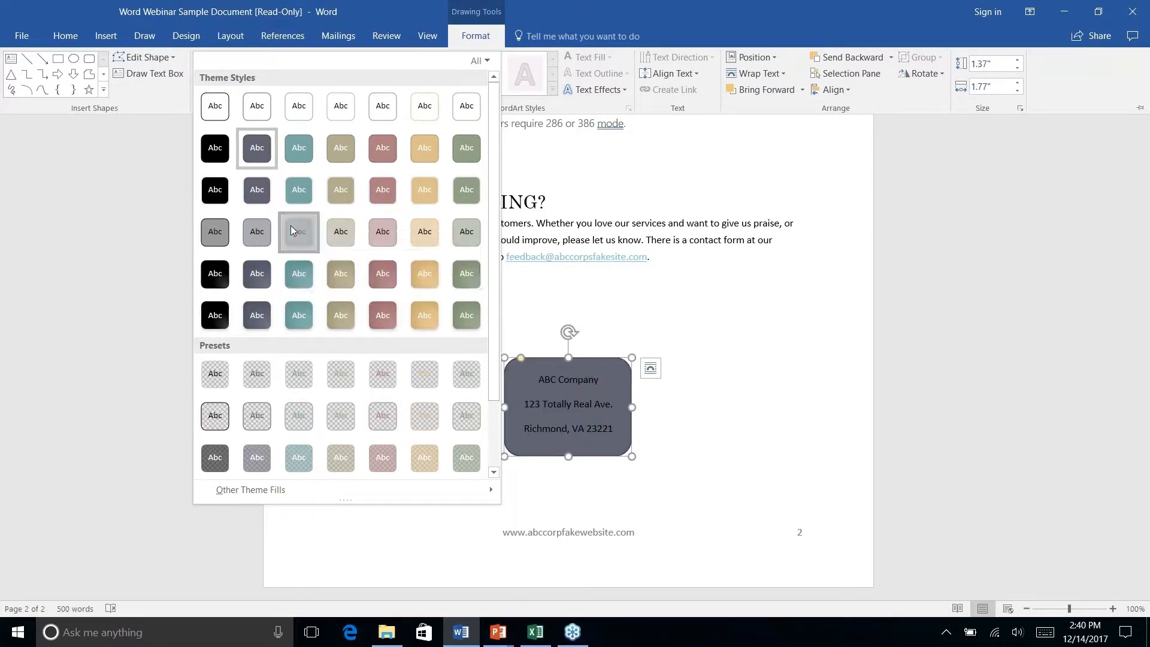
right_click(680, 440)
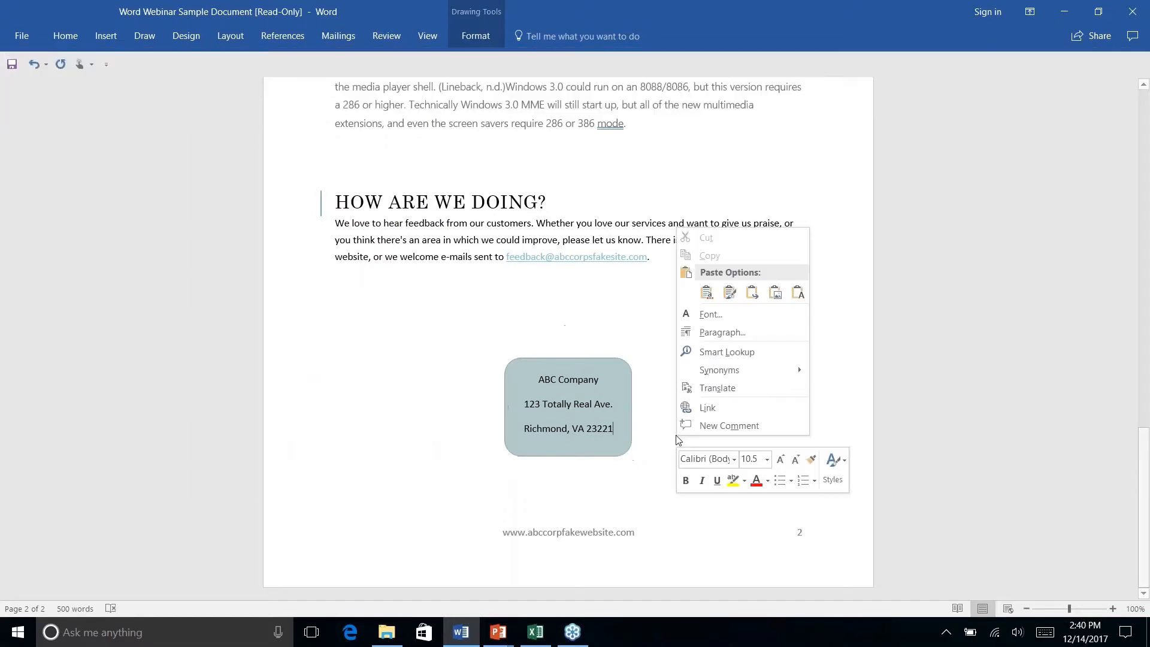
key("Escape")
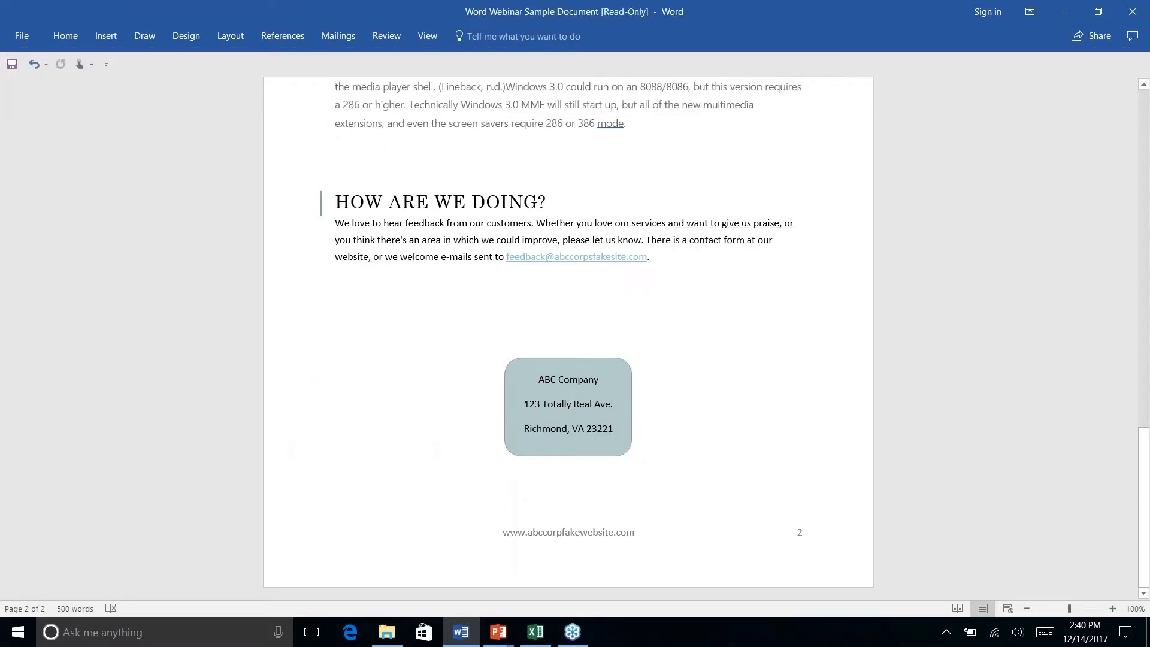
Step: Set the outline of the address rectangle to the darkest teal theme color
left_click(611, 375)
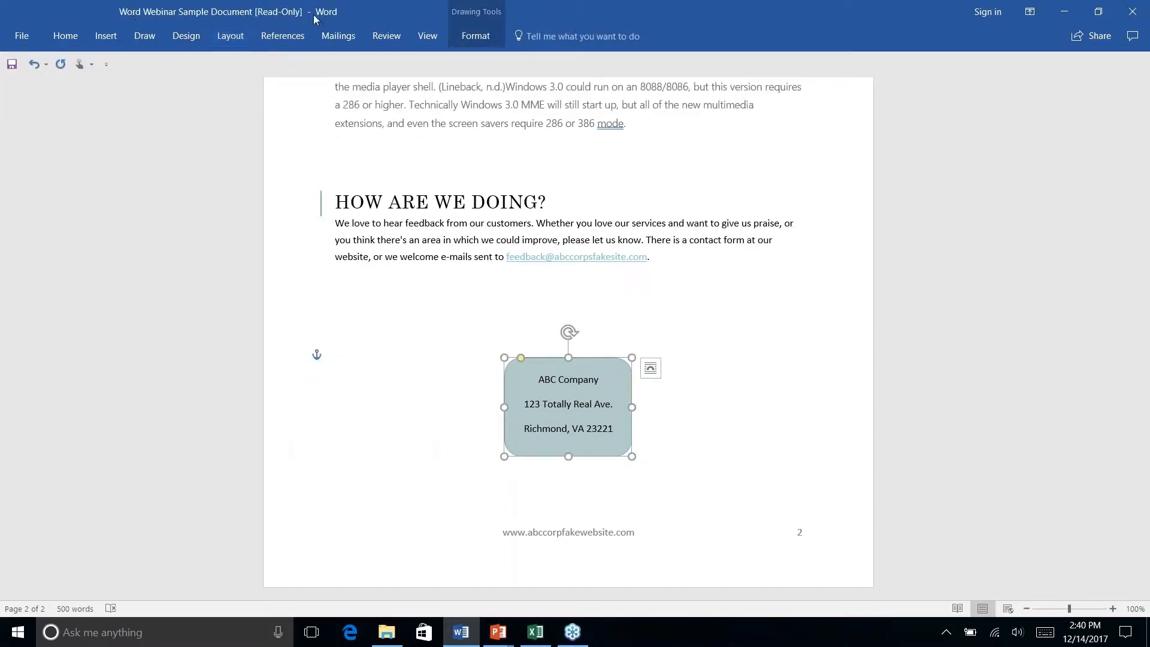
left_click(459, 37)
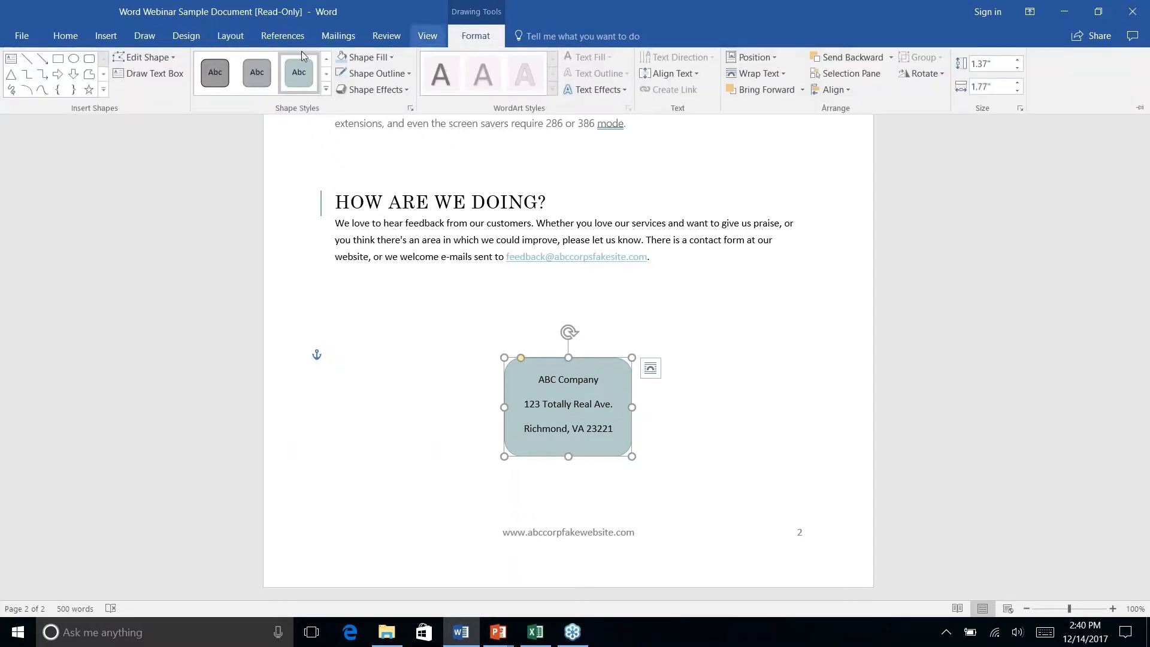
left_click(393, 77)
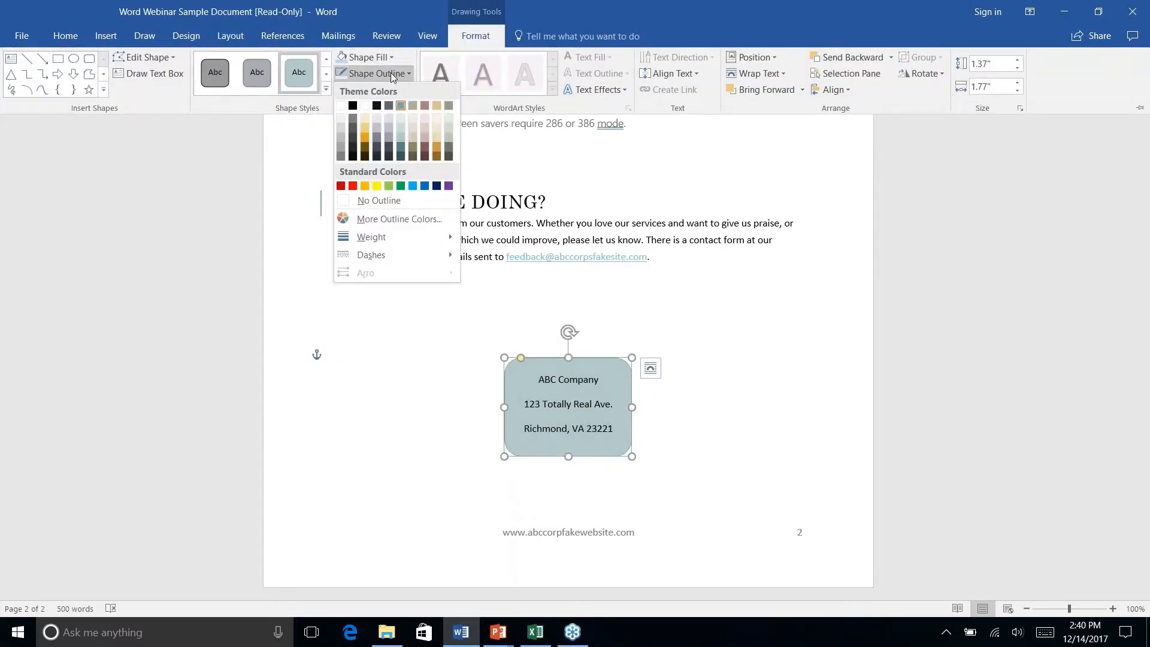
left_click(401, 157)
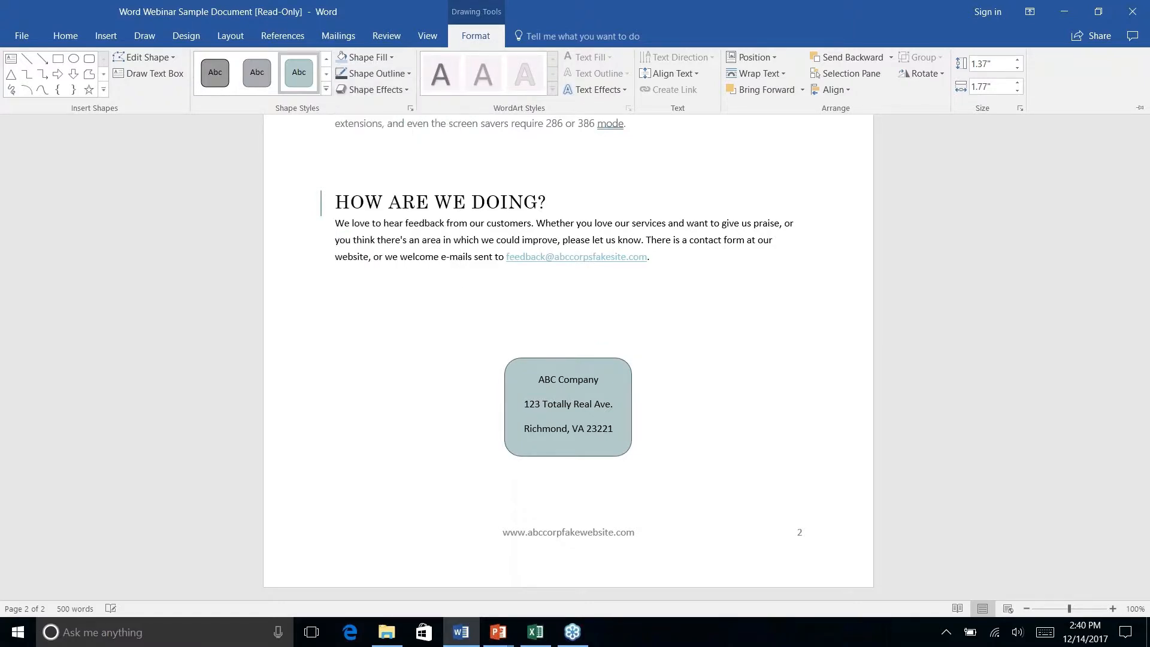
Step: Set the address rectangle's outline weight to 2¼ pt and deselect the shape
left_click(411, 74)
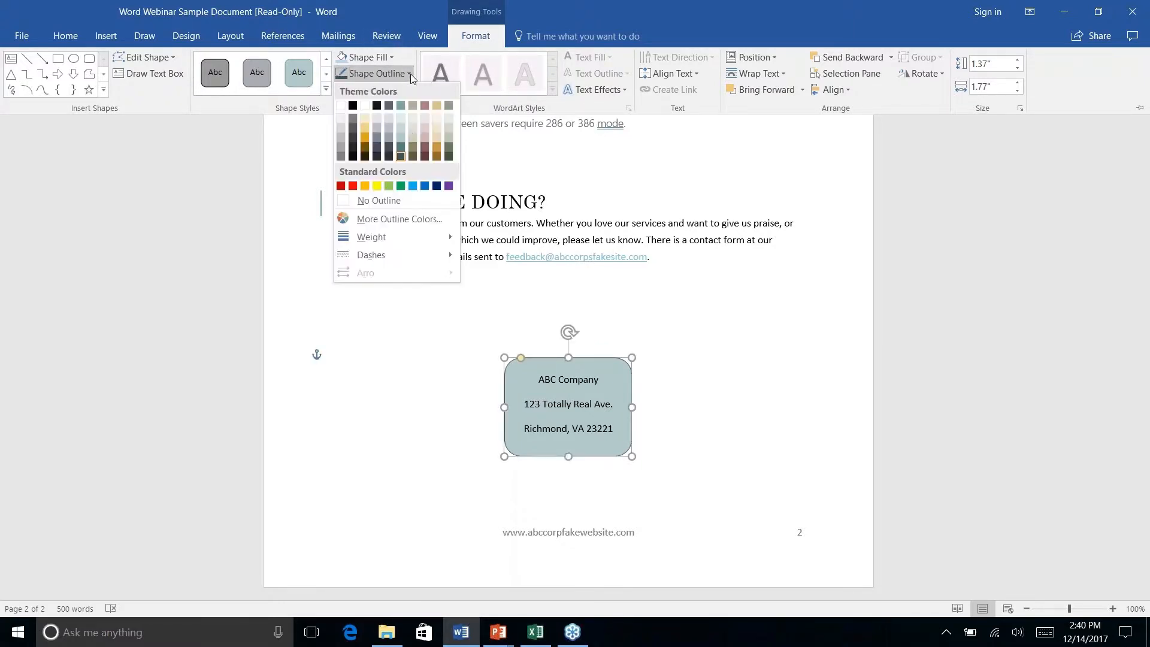
mouse_move(417, 248)
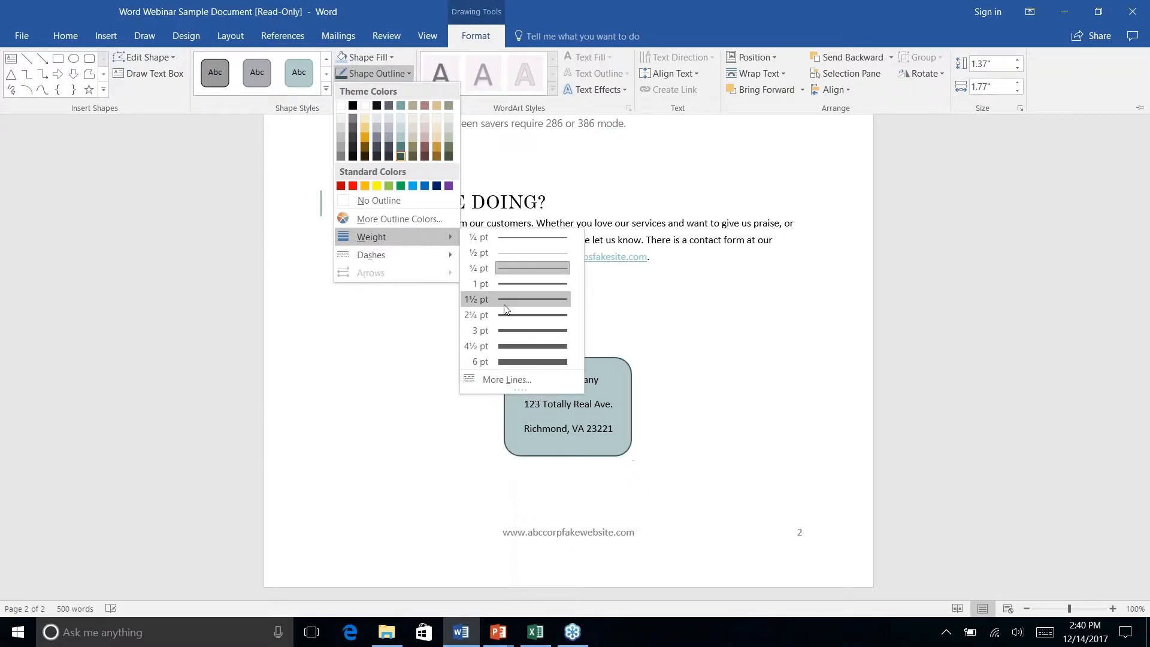
left_click(514, 315)
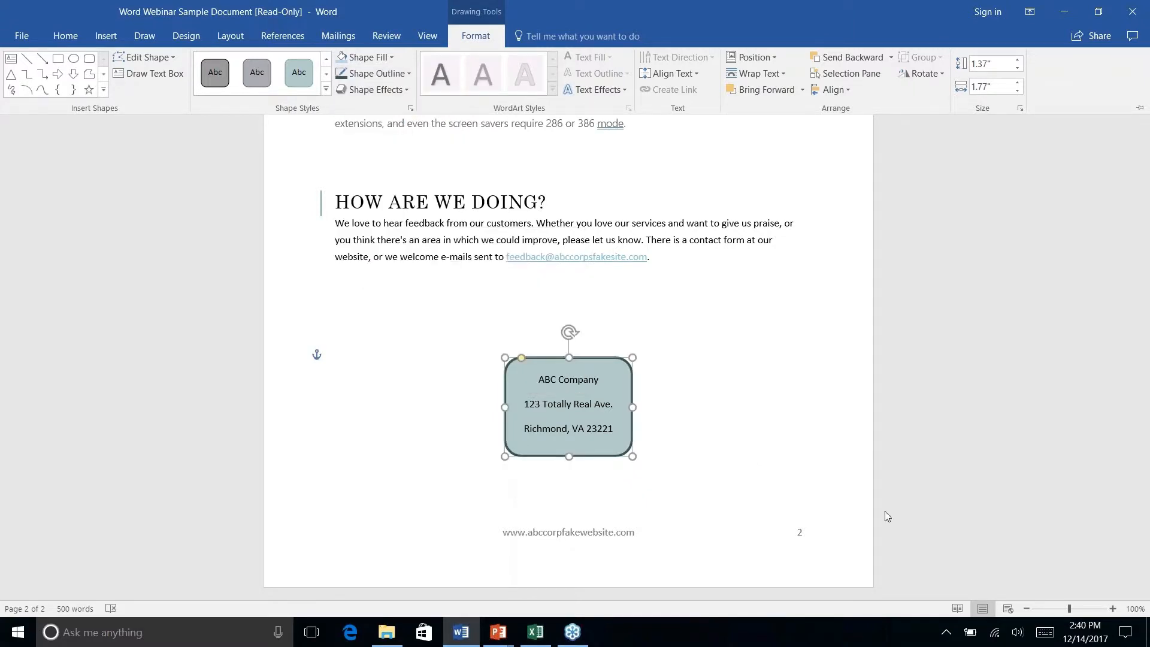
key("ctrl+F1")
left_click(697, 434)
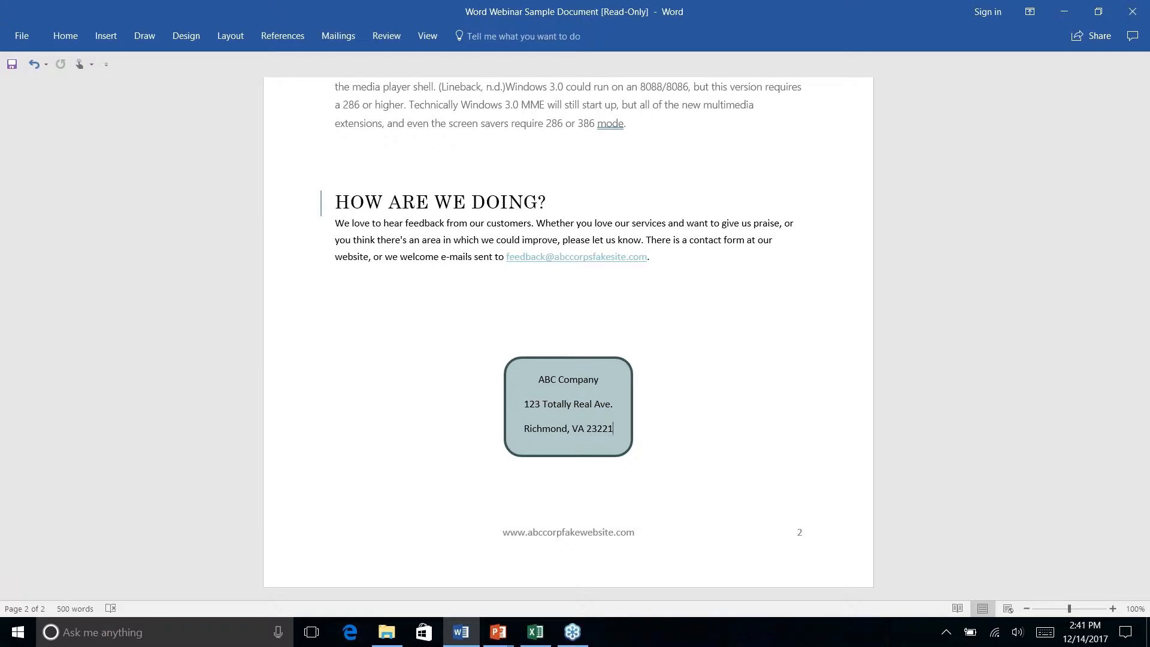
Step: Draw a second rounded rectangle about 0.42" high and 3.14" wide over the History Lesson heading
scroll(568, 335, "up", 7)
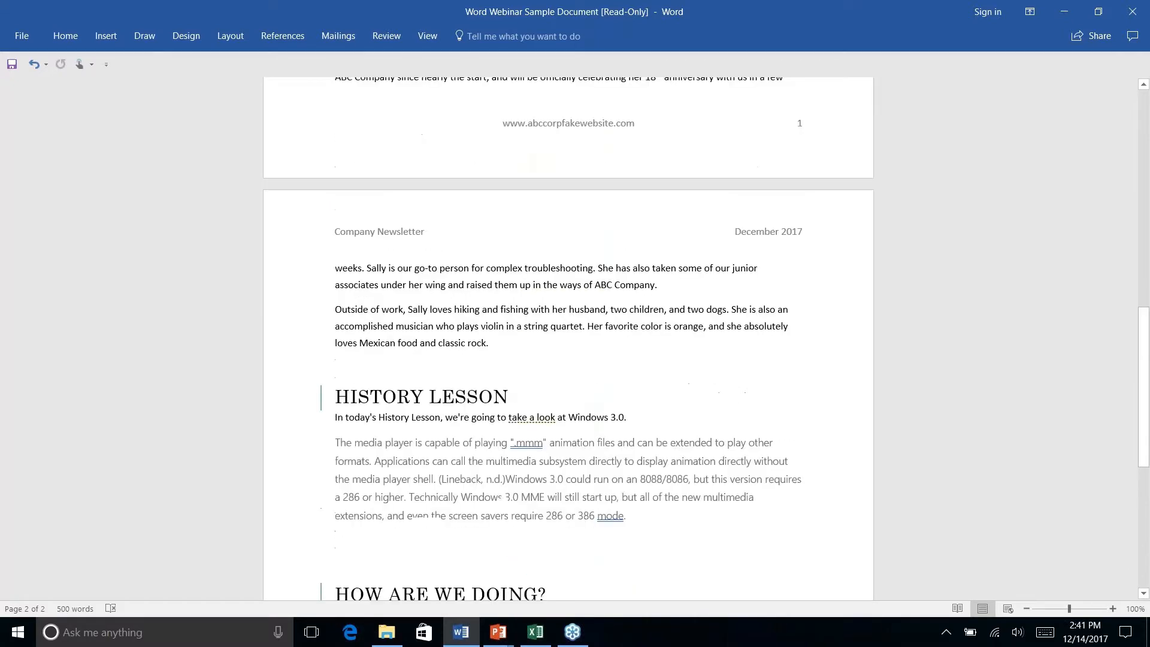
scroll(568, 335, "up", 5)
scroll(568, 336, "down", 3)
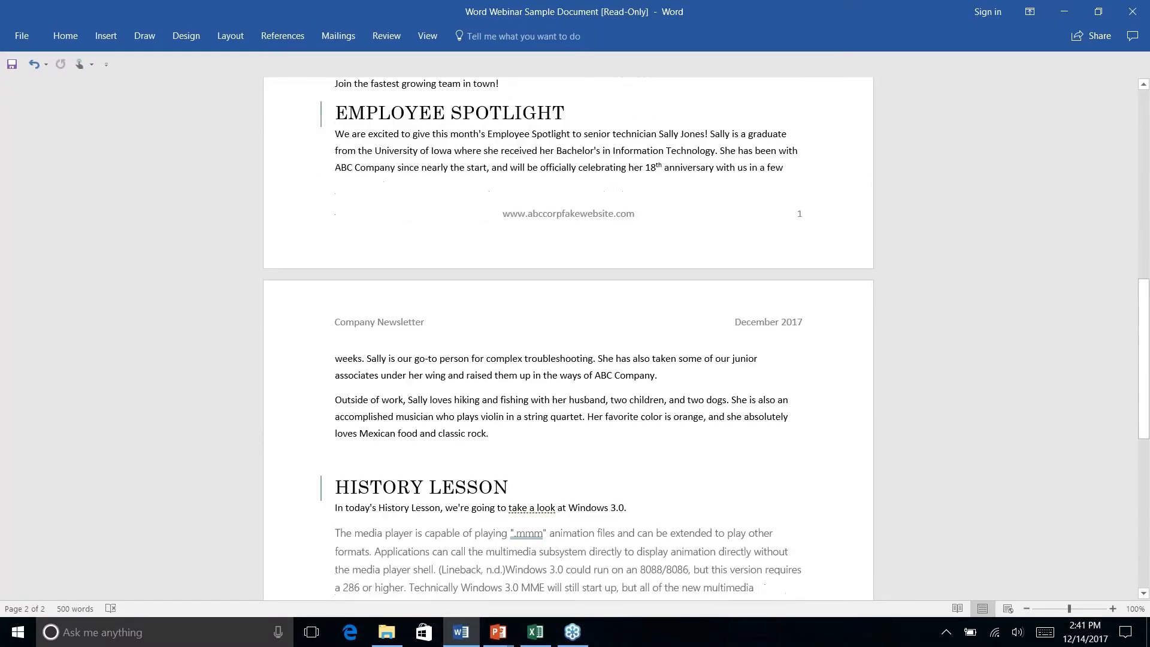
scroll(384, 246, "down", 4)
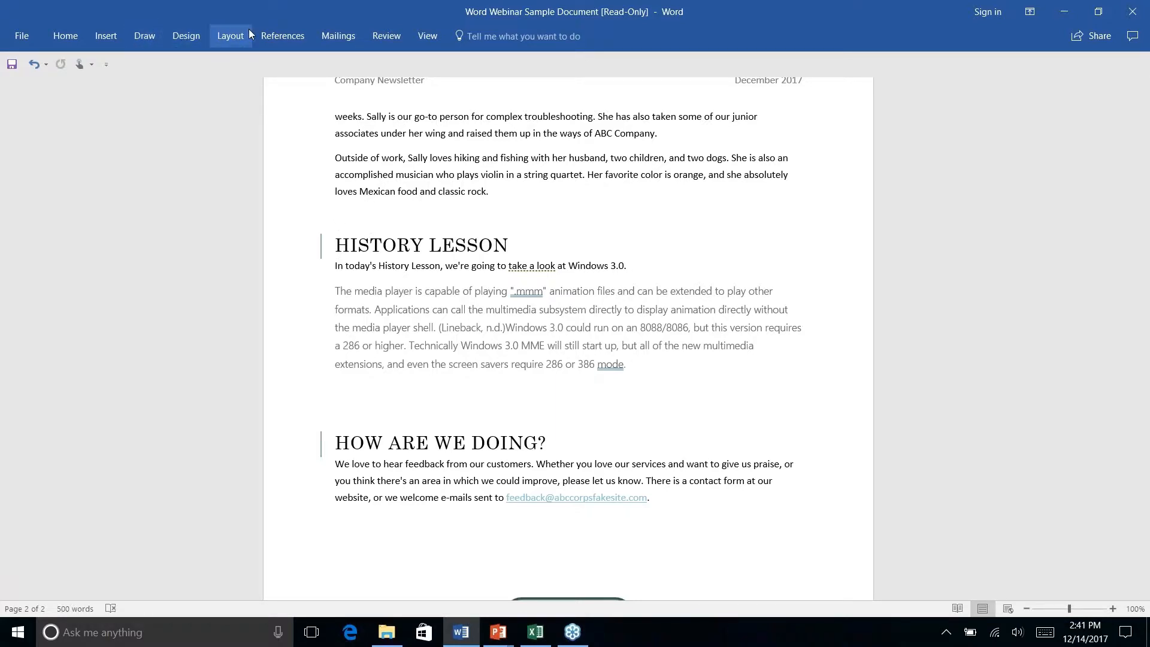
left_click(110, 37)
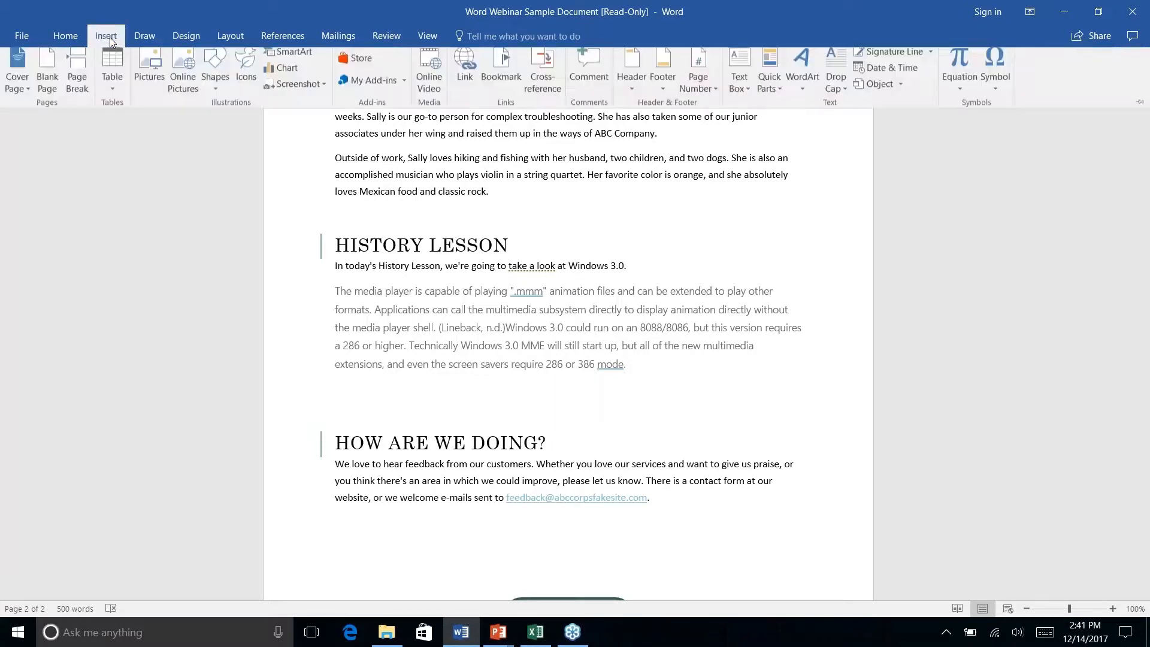
left_click(213, 96)
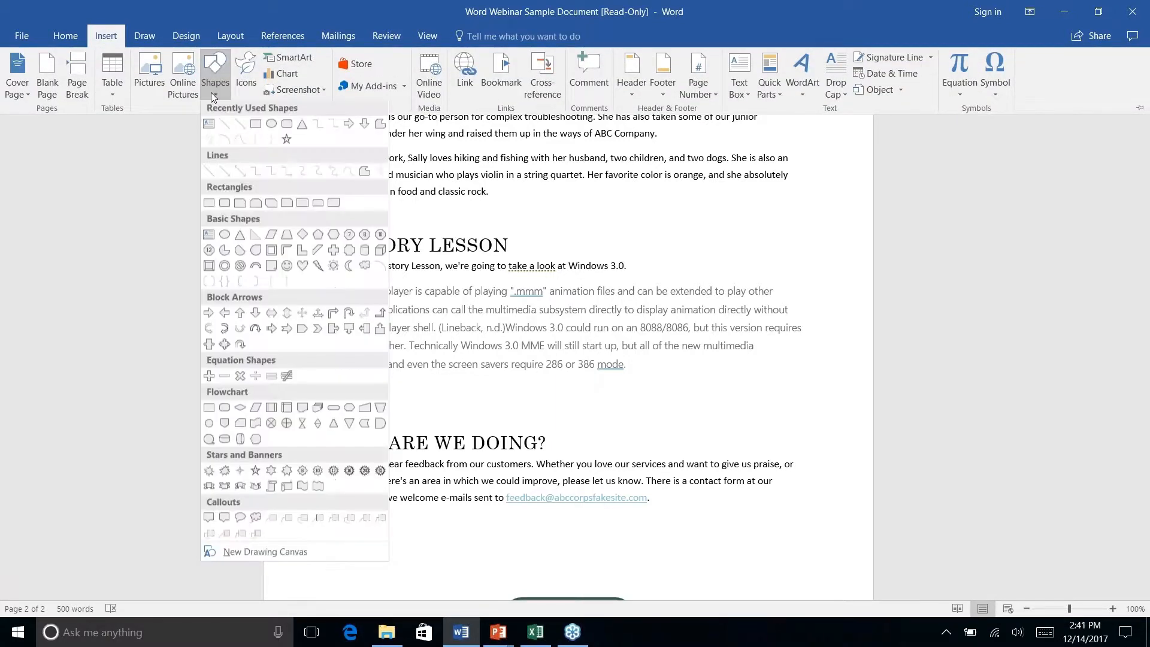
left_click(288, 133)
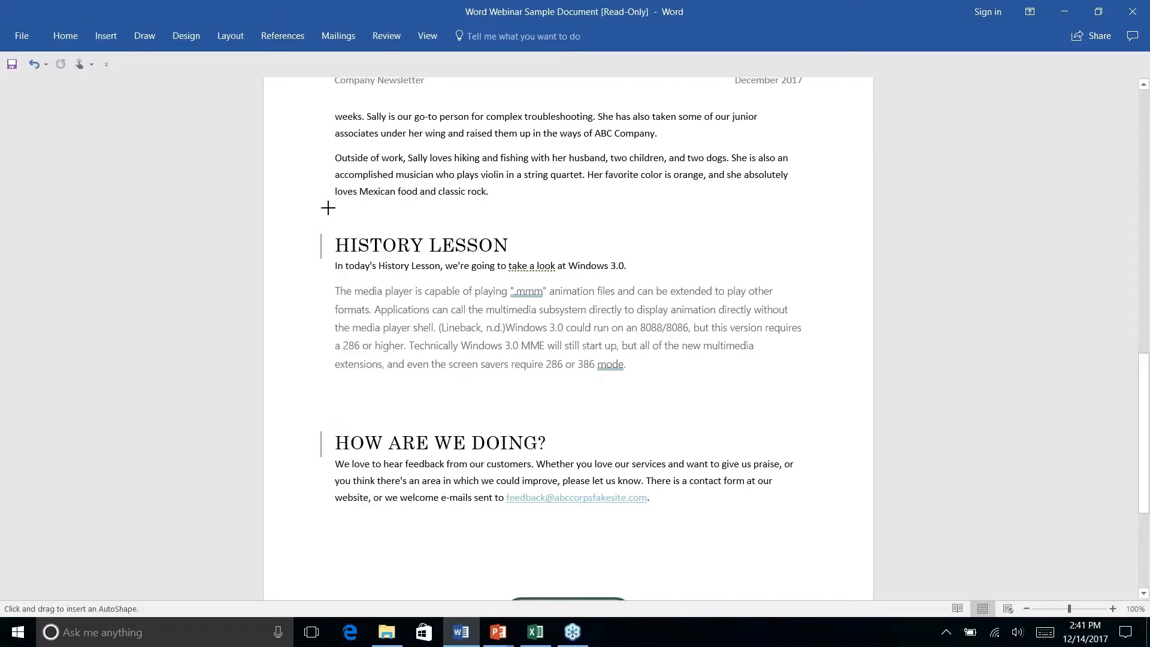
mouse_move(329, 228)
left_mouse_down()
mouse_move(581, 251)
mouse_move(555, 258)
left_mouse_up()
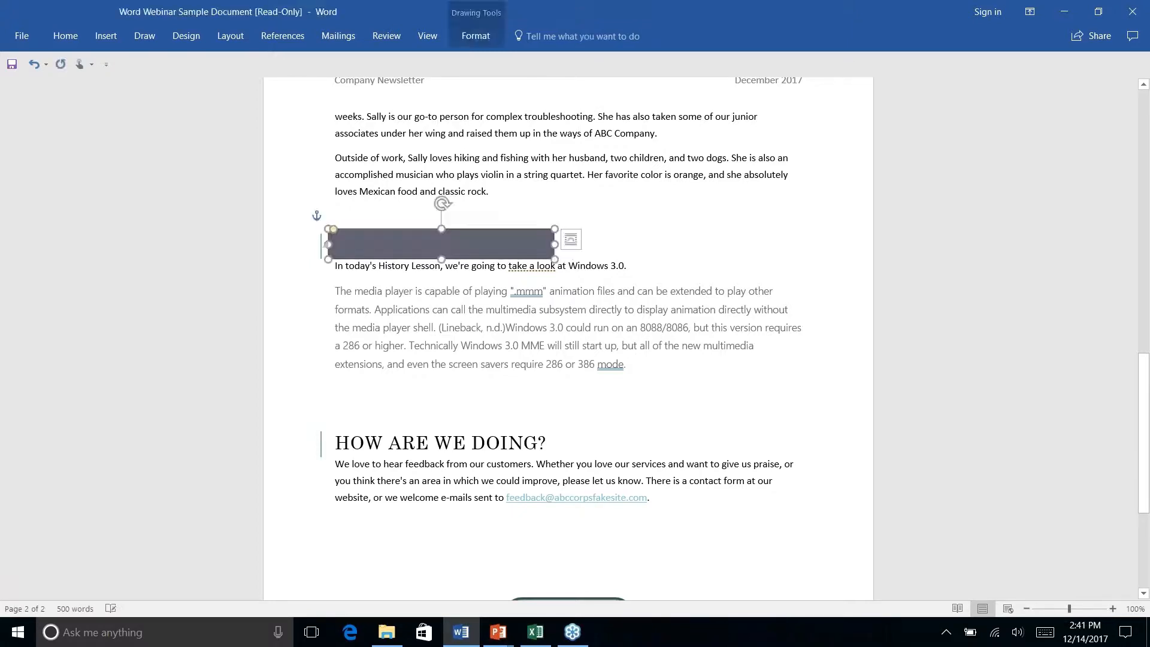
Step: Send the new rectangle behind the History Lesson heading text
left_click(457, 31)
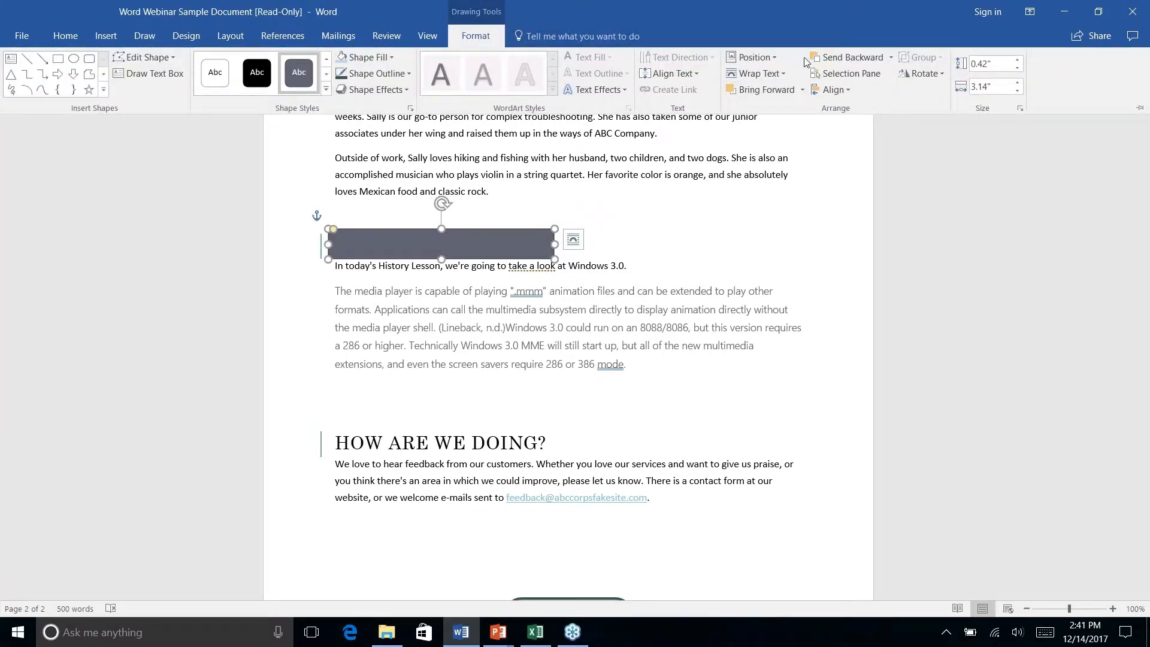
left_click(891, 57)
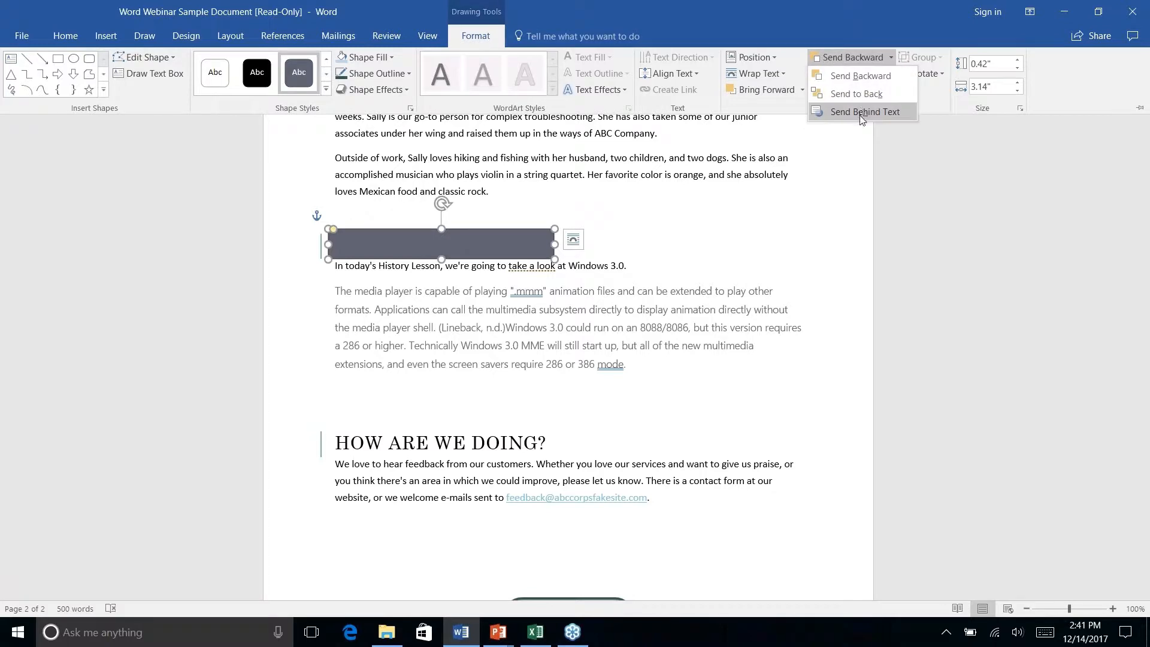
left_click(862, 113)
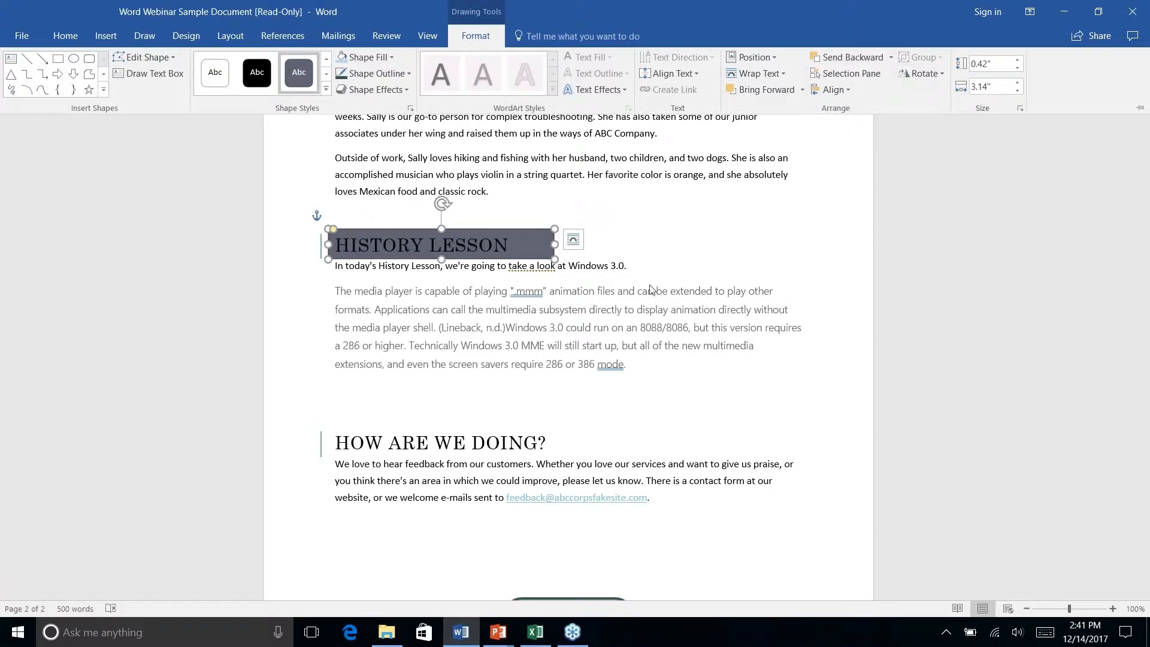
left_click(647, 240)
left_click(578, 217)
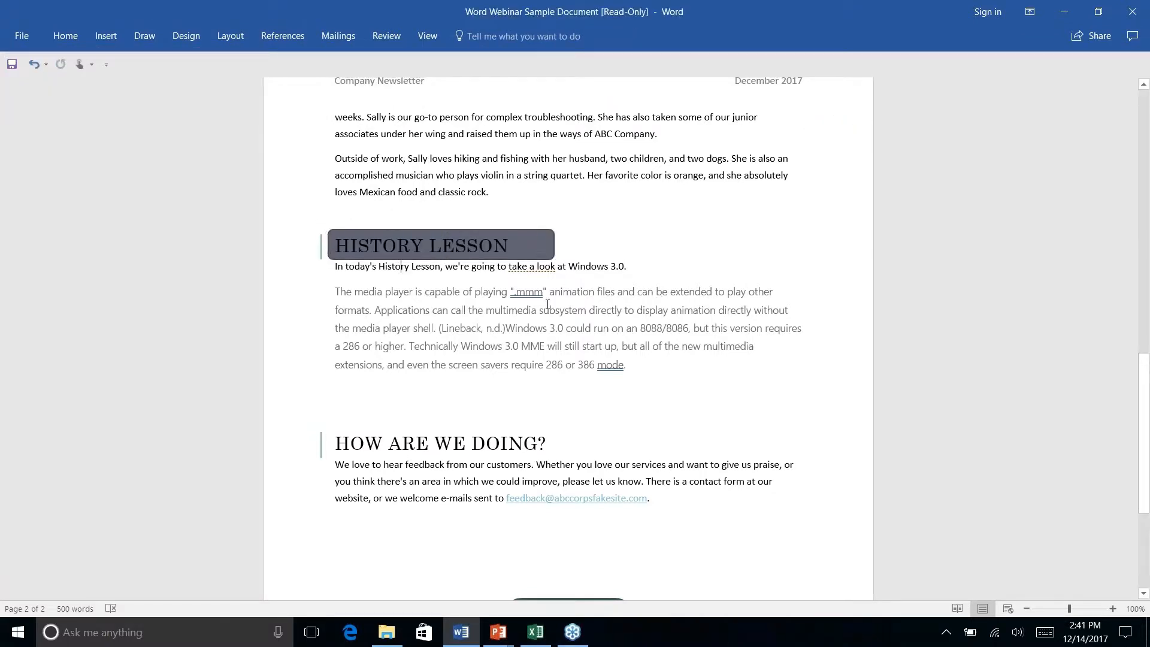
scroll(547, 303, "up", 2)
scroll(547, 303, "down", 6)
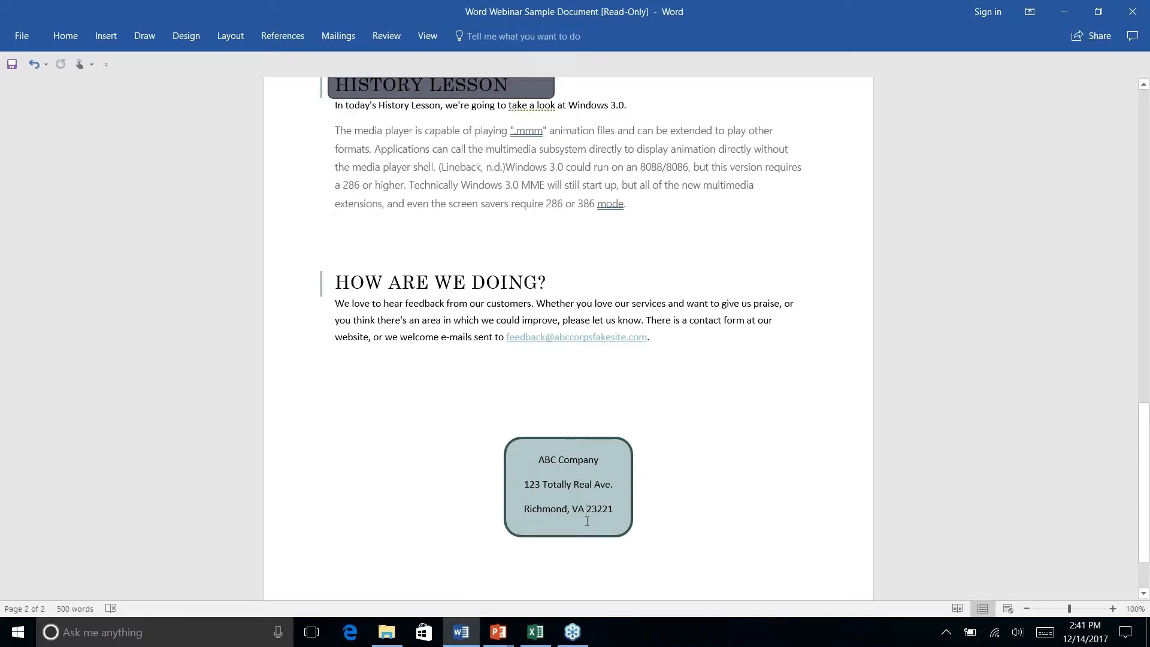
left_click(66, 38)
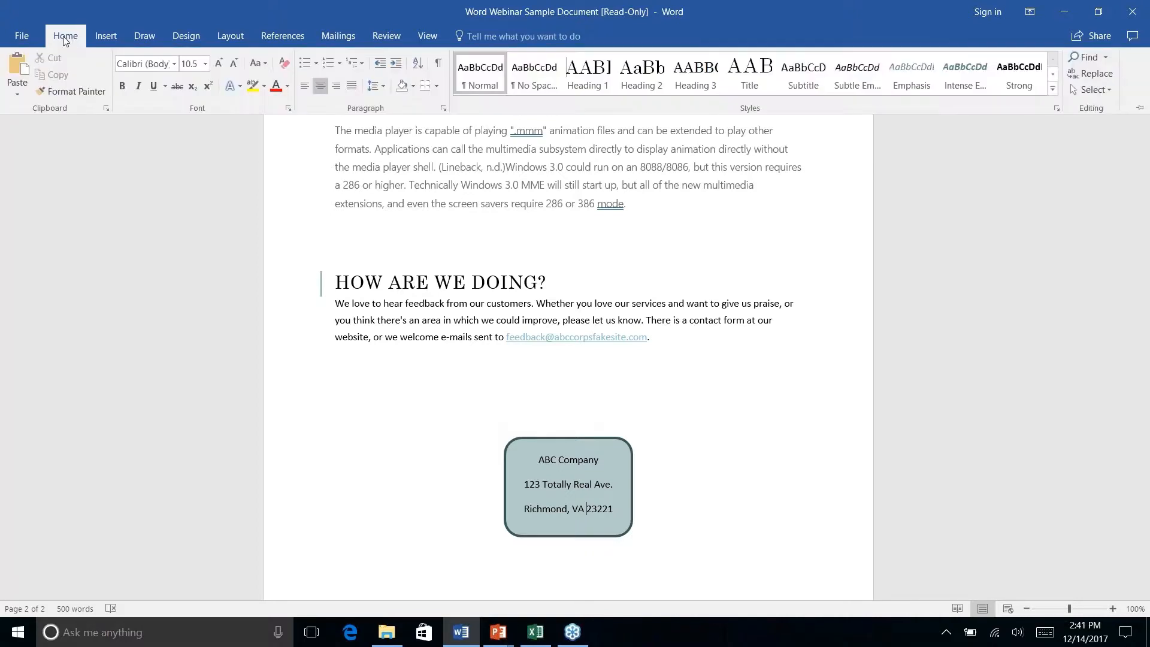
left_click(499, 496)
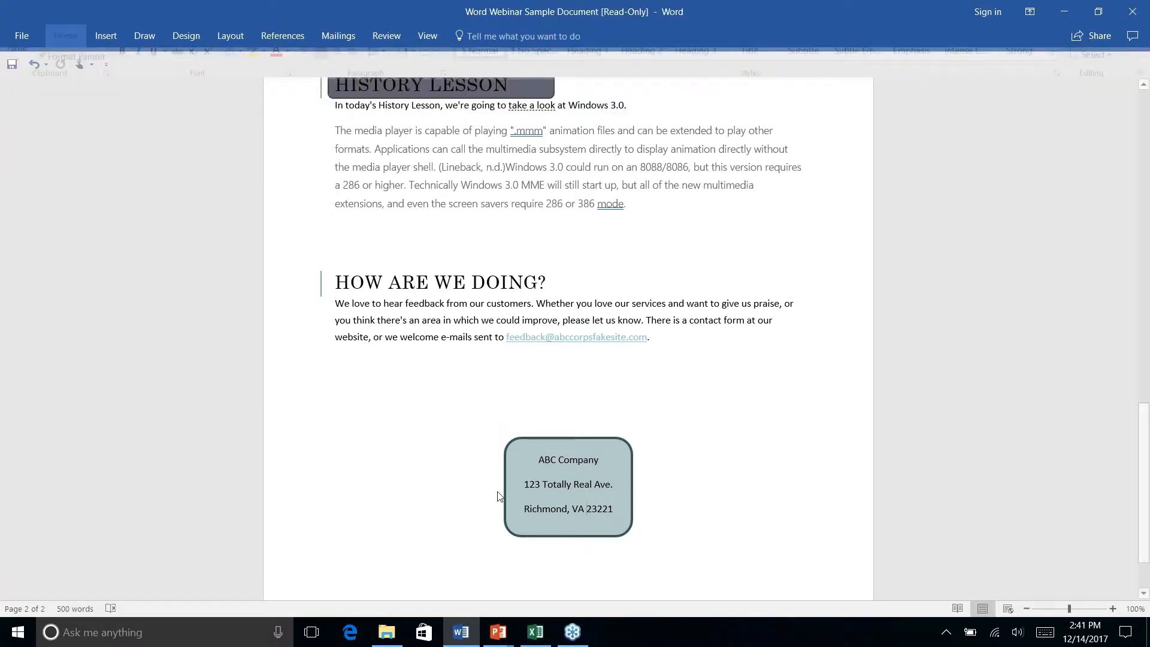
left_click(502, 453)
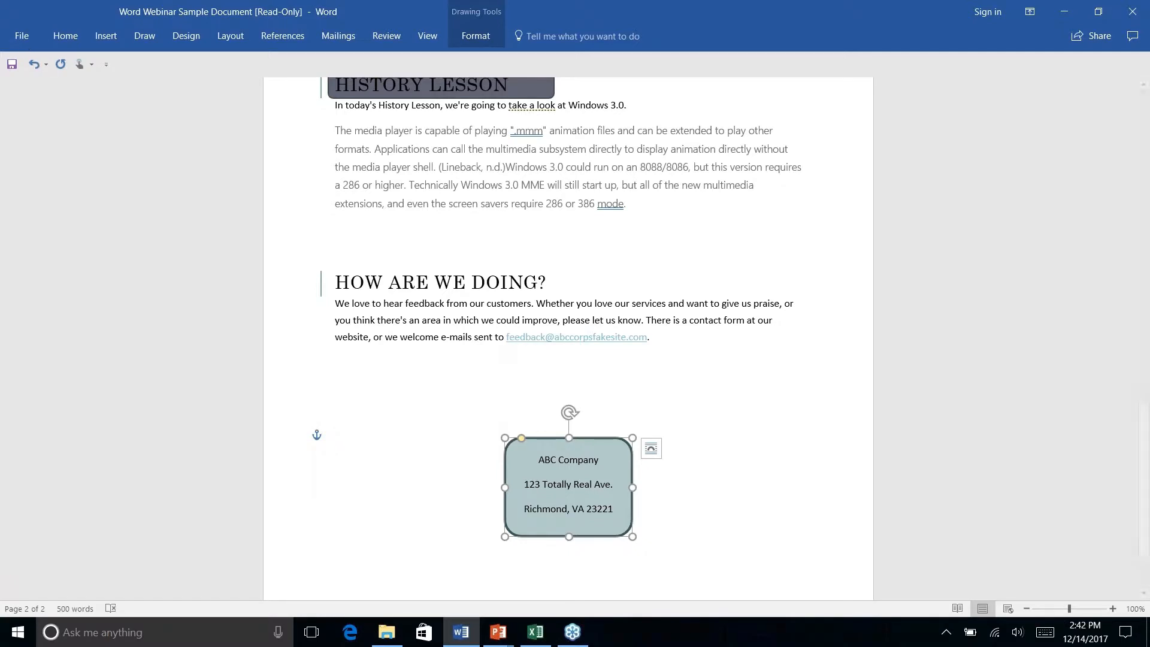
left_click(63, 42)
left_click(66, 92)
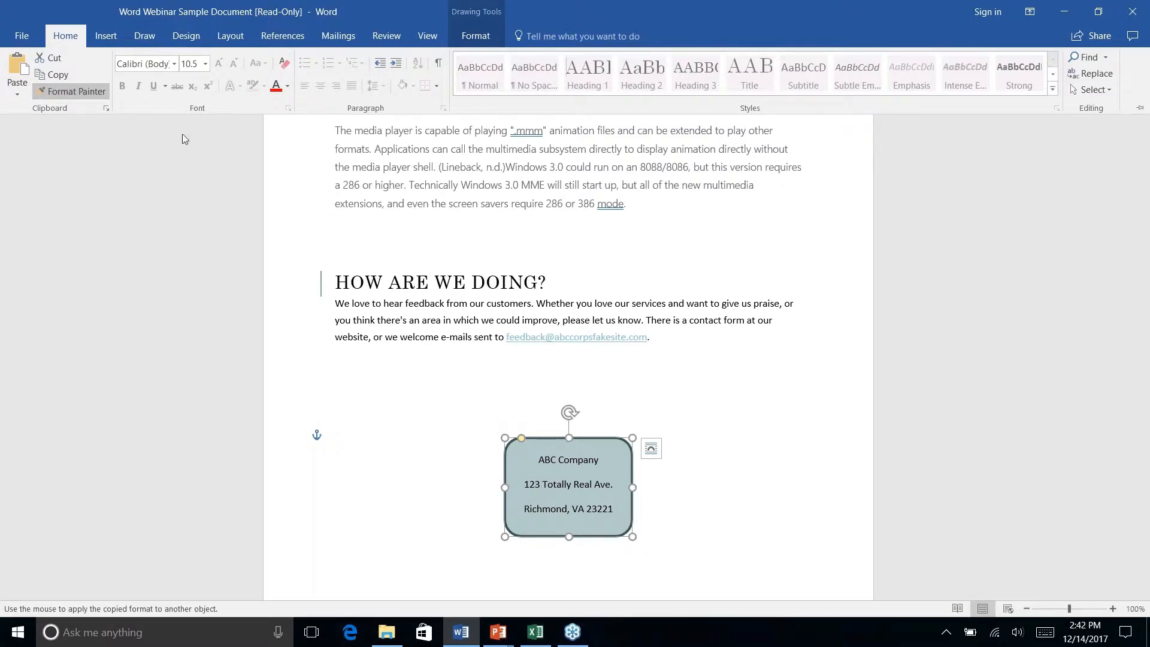
left_click(69, 91)
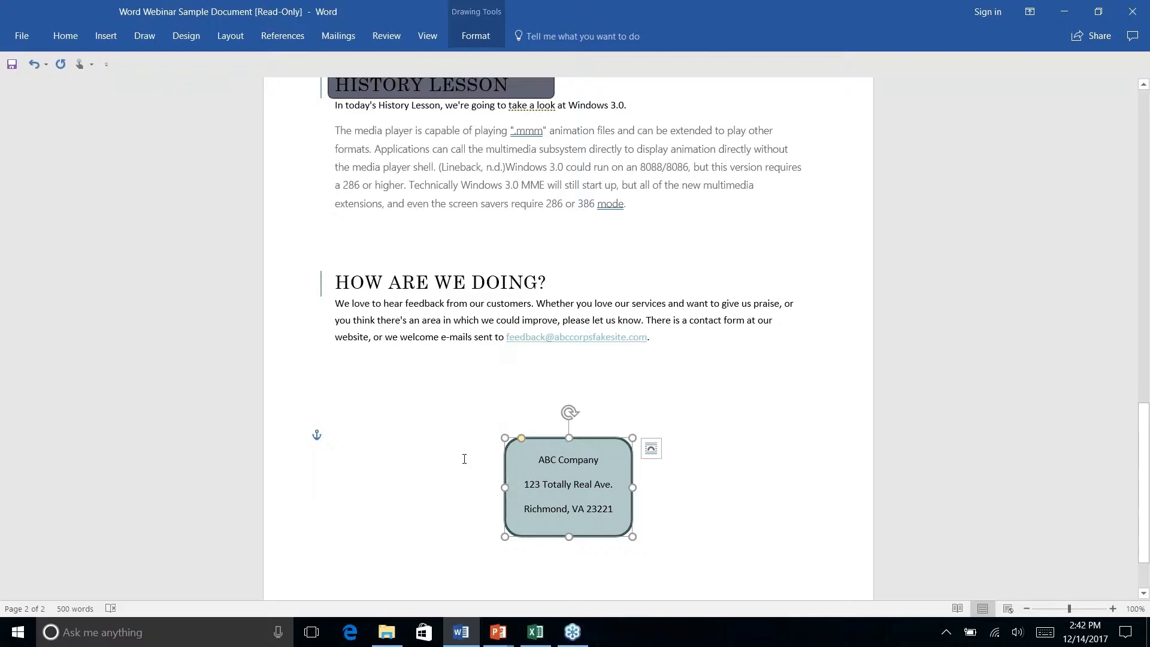
left_click(511, 492)
left_click(502, 487)
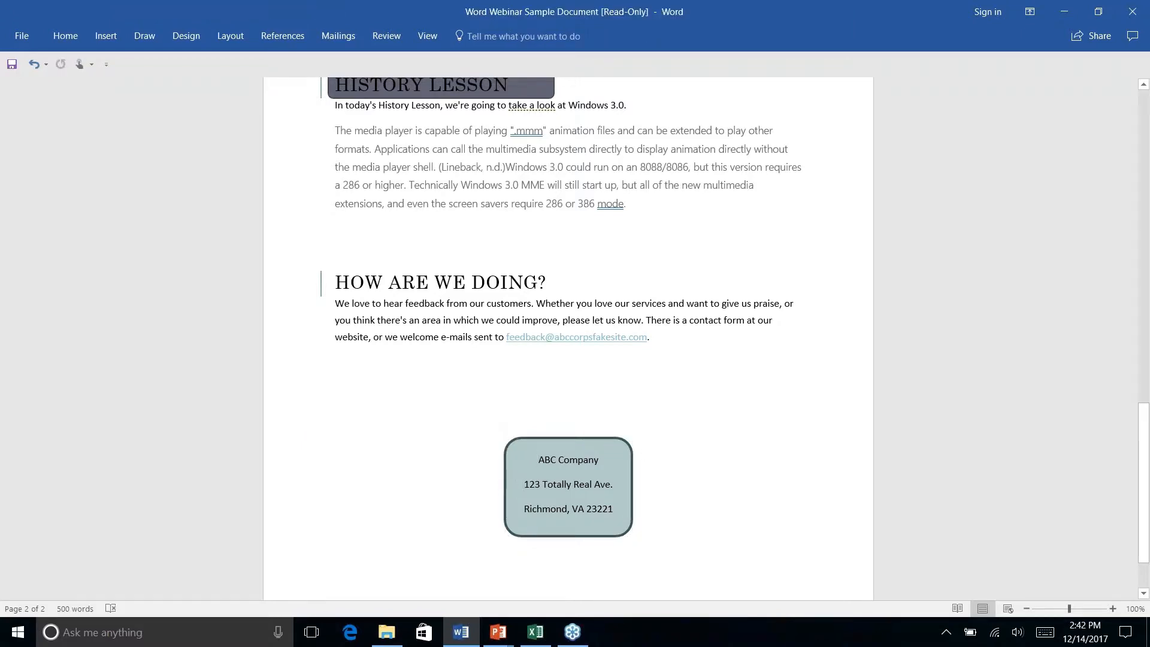
Step: Copy the address rectangle's formatting onto the rectangle behind the History Lesson heading with Format Painter, and deselect the shape
left_click(505, 449)
left_click(65, 36)
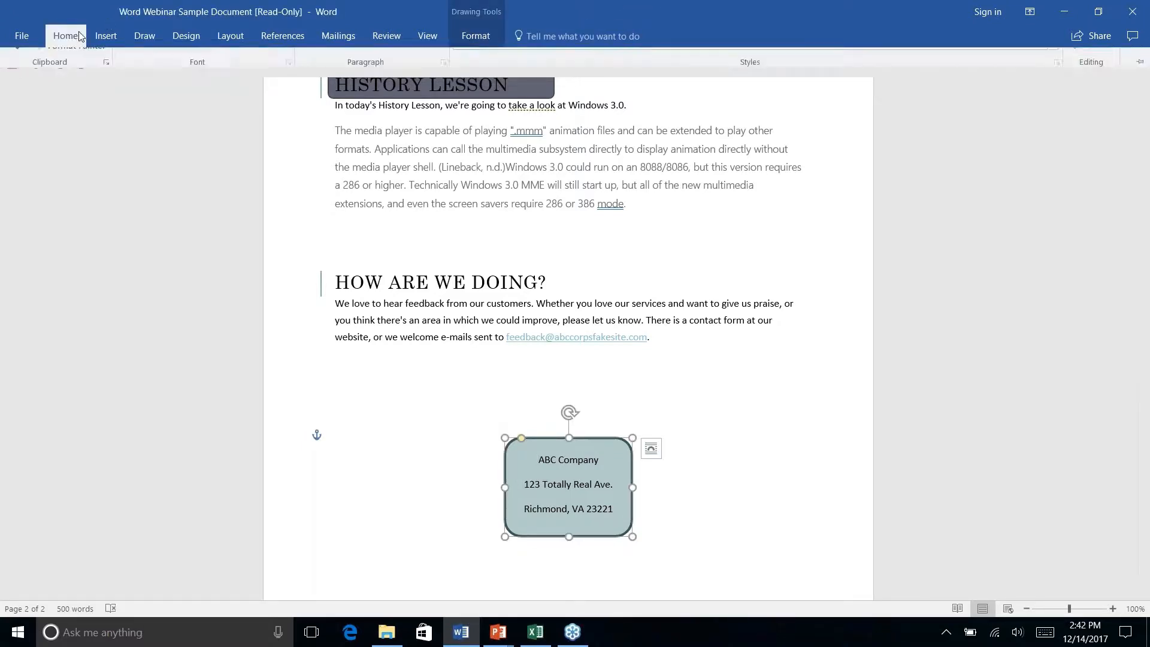
left_click(71, 90)
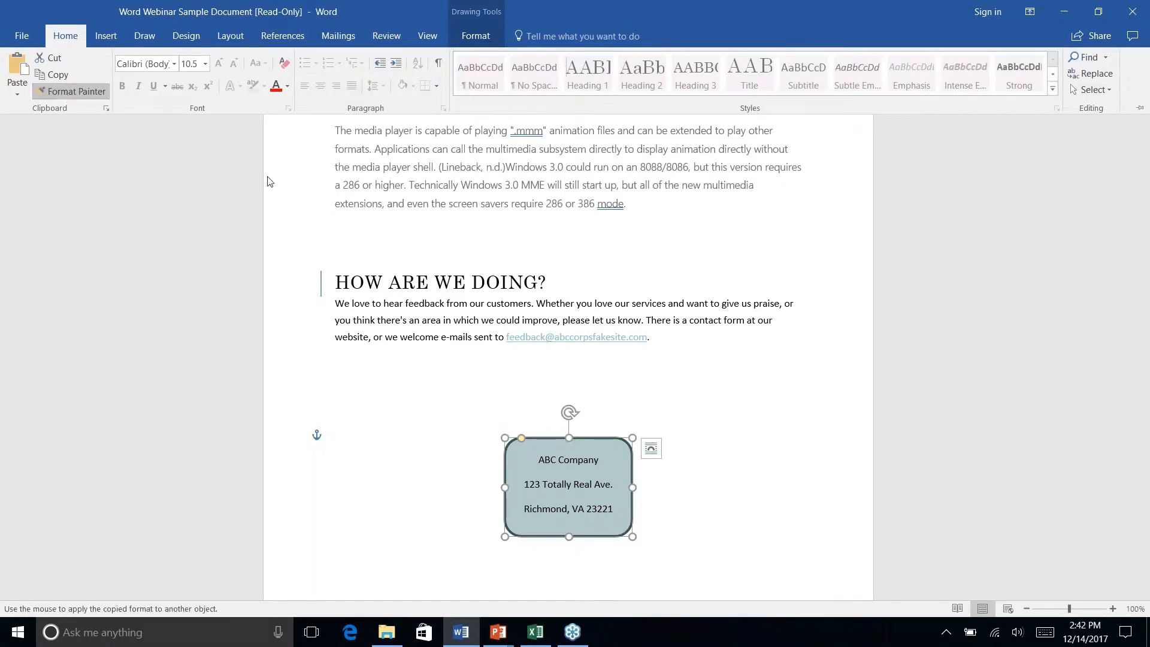
scroll(400, 271, "down", 2)
scroll(400, 272, "up", 5)
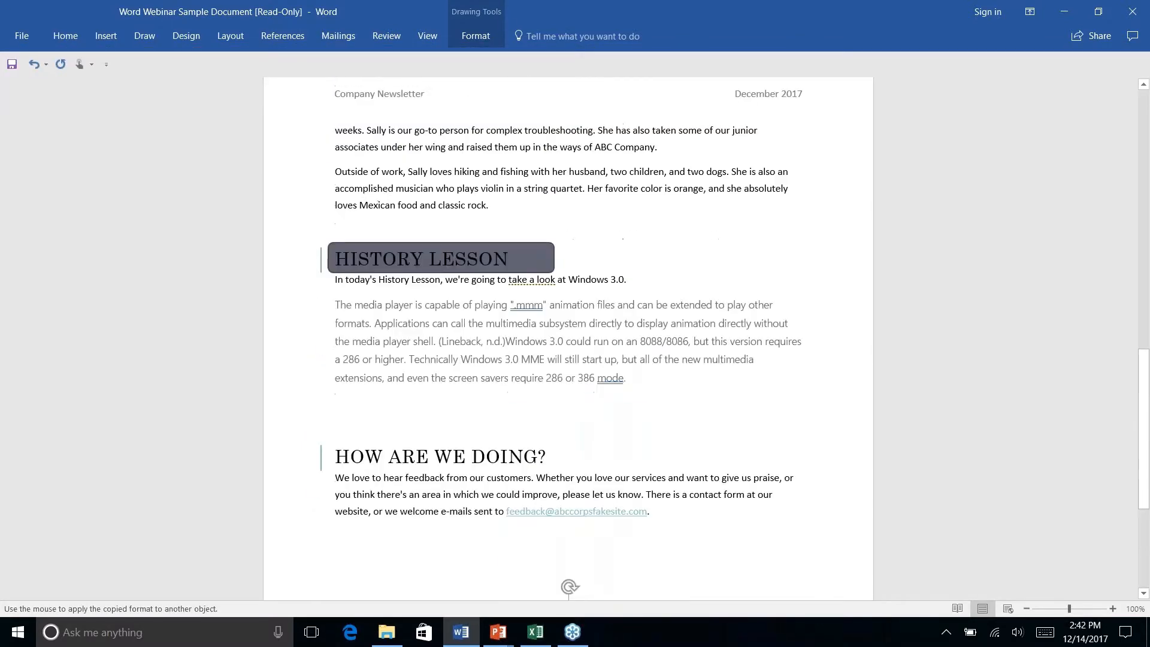
scroll(400, 271, "down", 1)
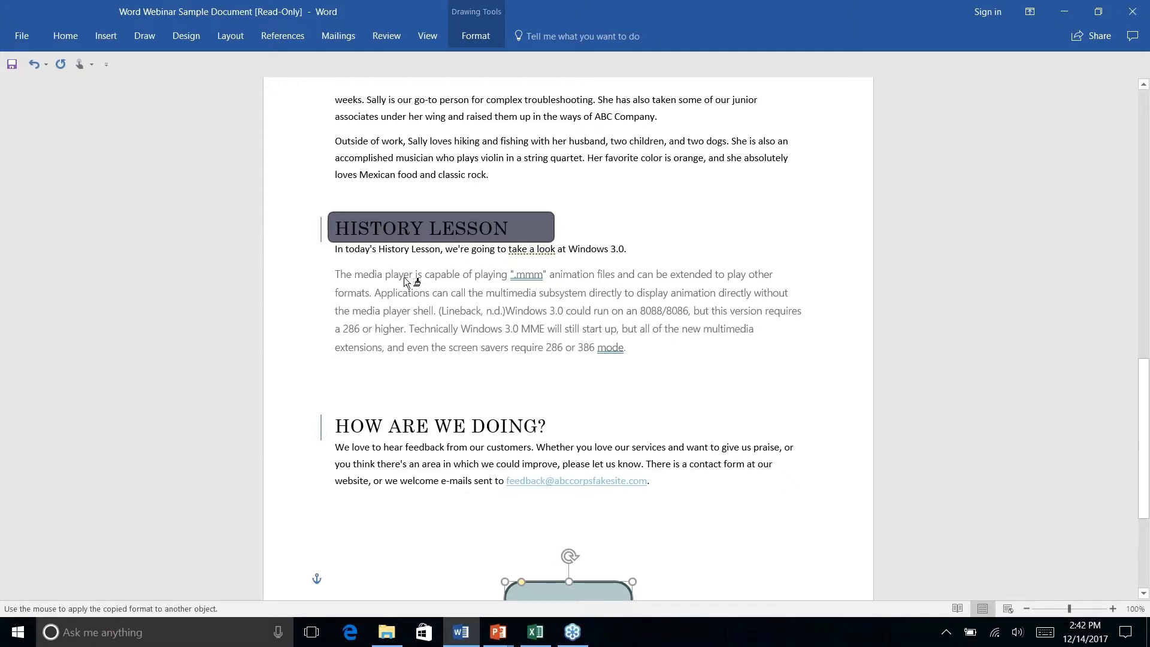
key("Escape")
key("alt+h")
key("f")
key("p")
left_click(546, 225)
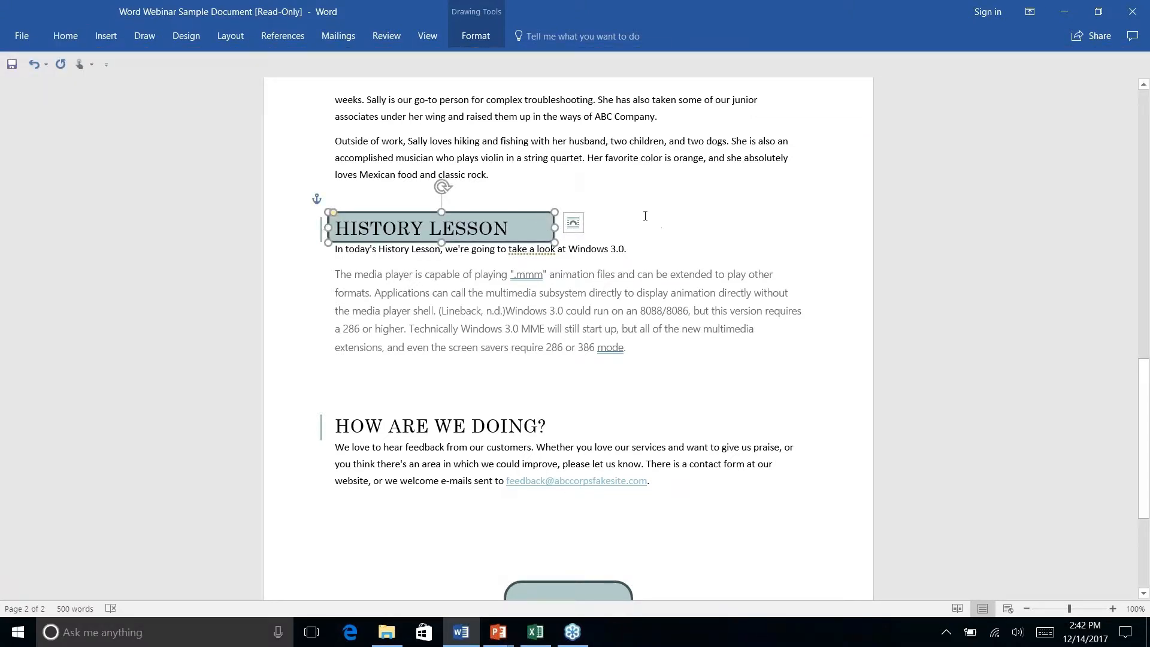
key("Escape")
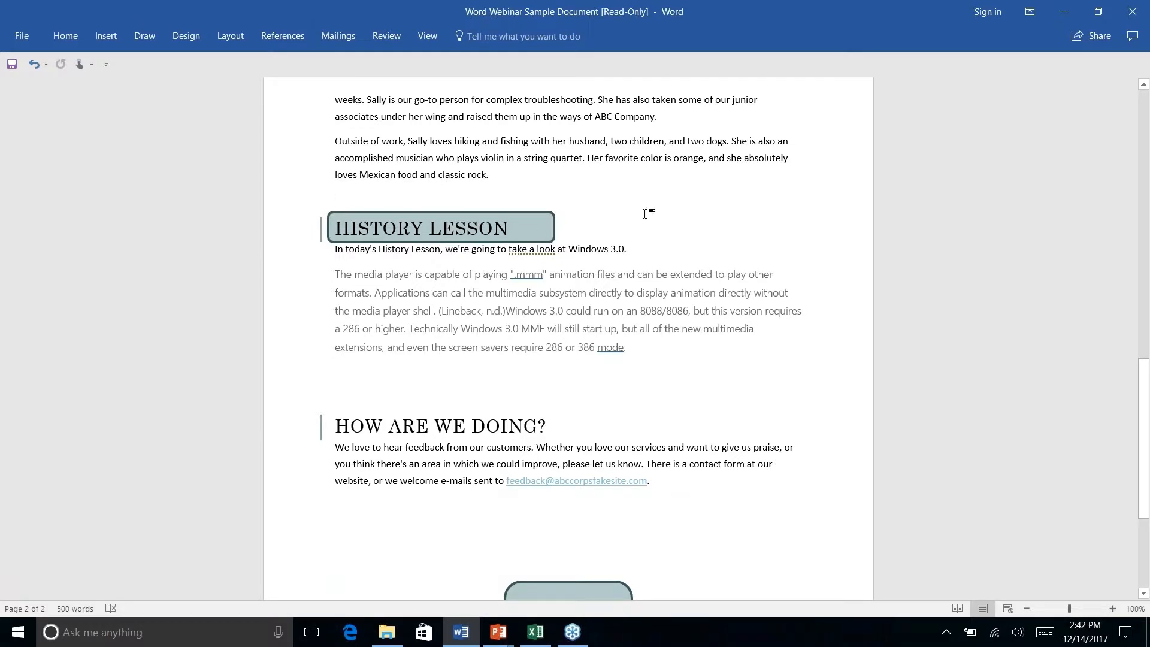
Step: Compare the formatting of the History Lesson rectangle with that of the address rectangle on page 2
right_click(645, 214)
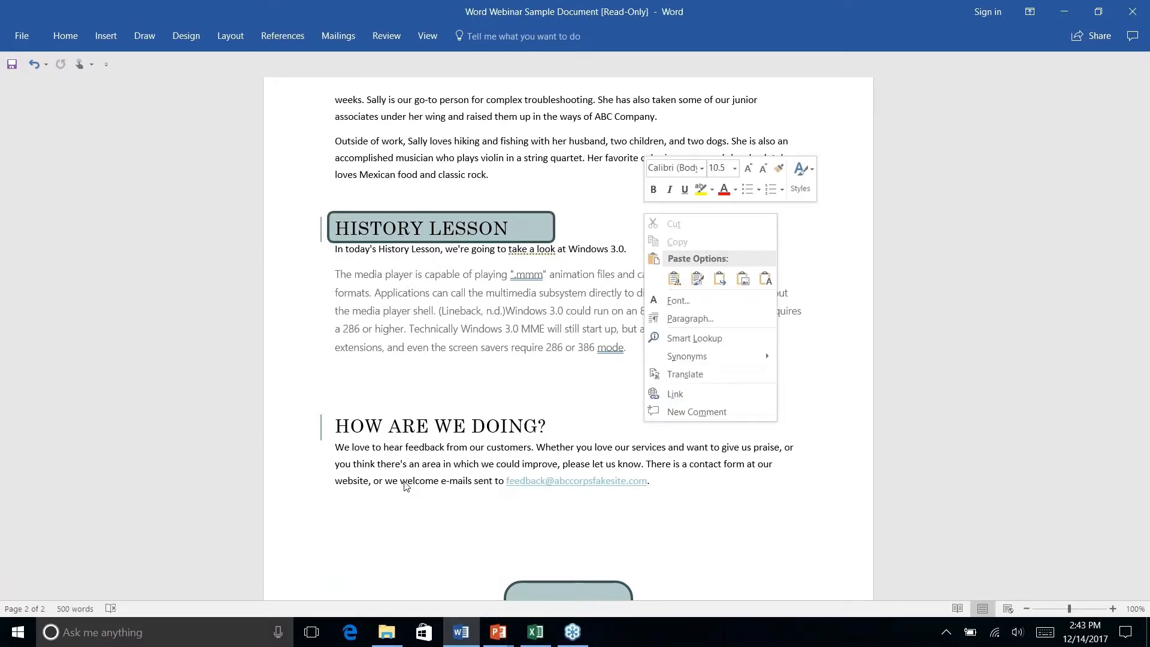
key("Escape")
scroll(568, 339, "up", 1)
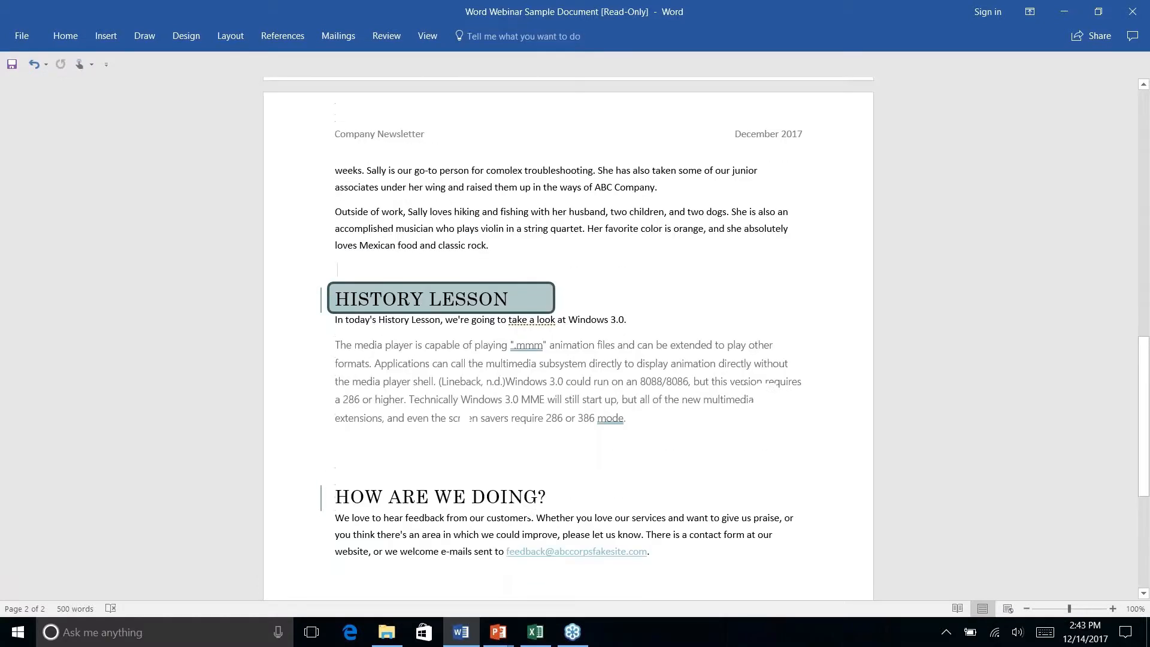
scroll(568, 338, "down", 3)
scroll(568, 339, "up", 2)
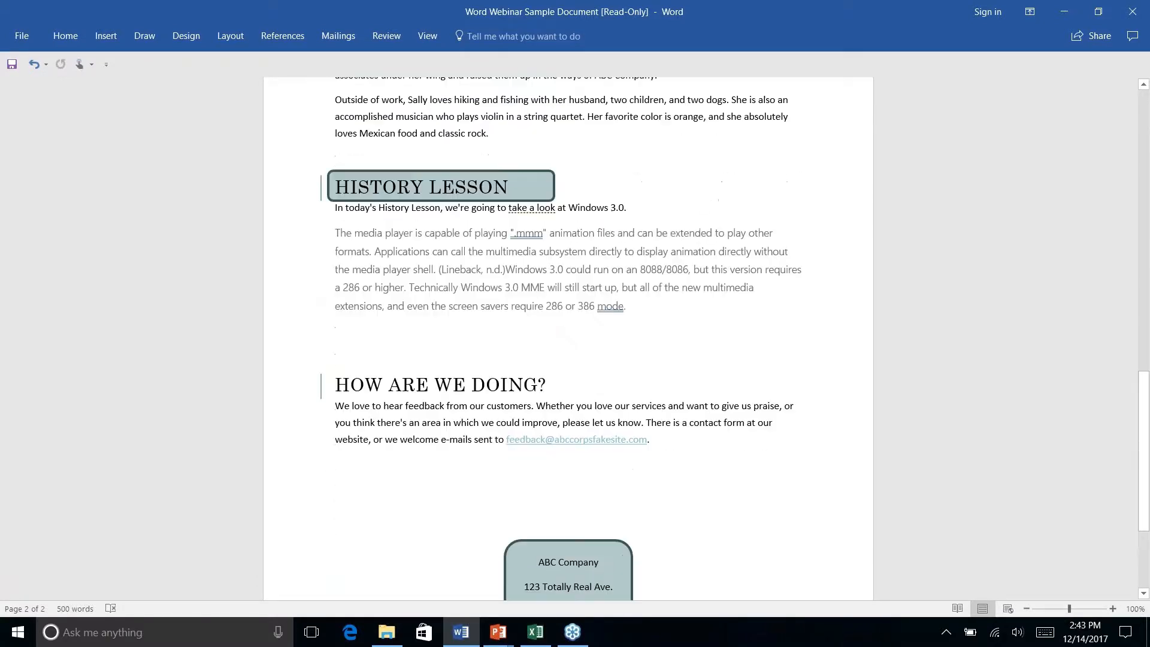
scroll(568, 338, "down", 1)
scroll(408, 515, "down", 3)
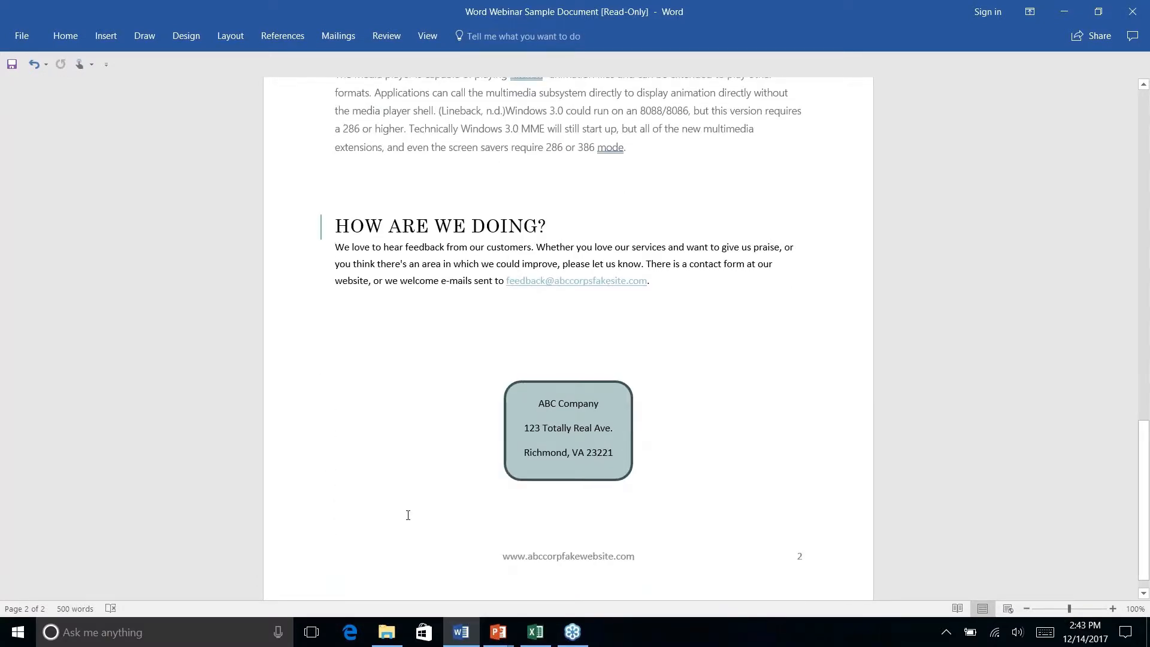
scroll(607, 444, "up", 6)
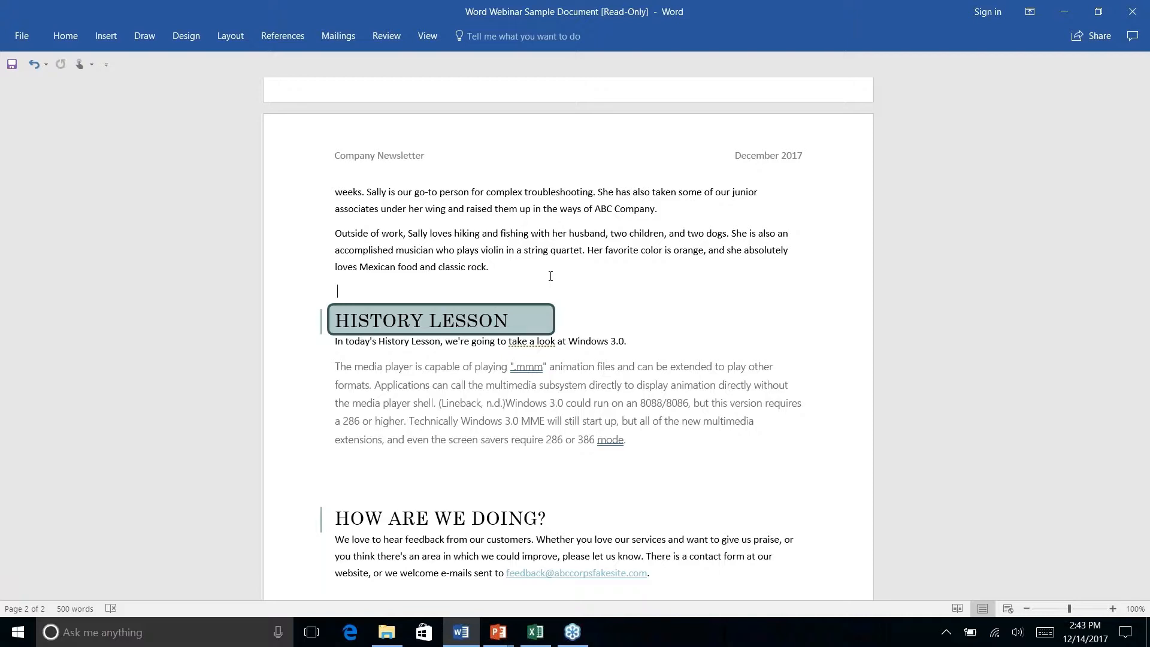
Step: Switch to the PowerPoint slide show, advance to the Find & Replace 2.0 slide, and return to the Word newsletter
key("alt+Tab")
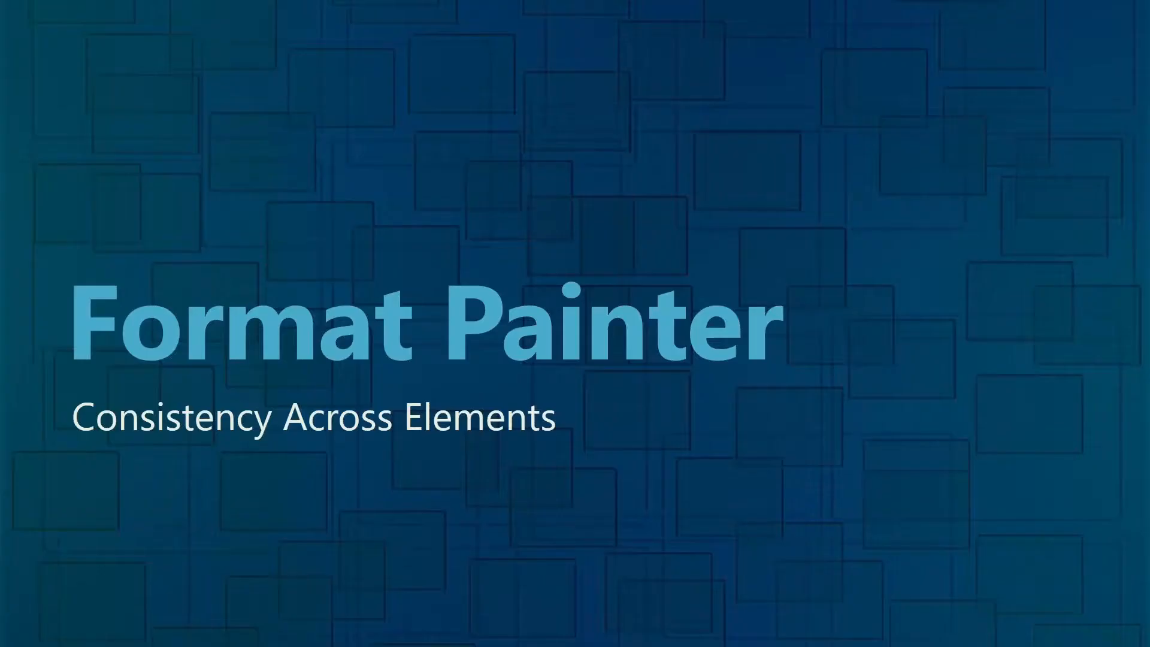
key("Right")
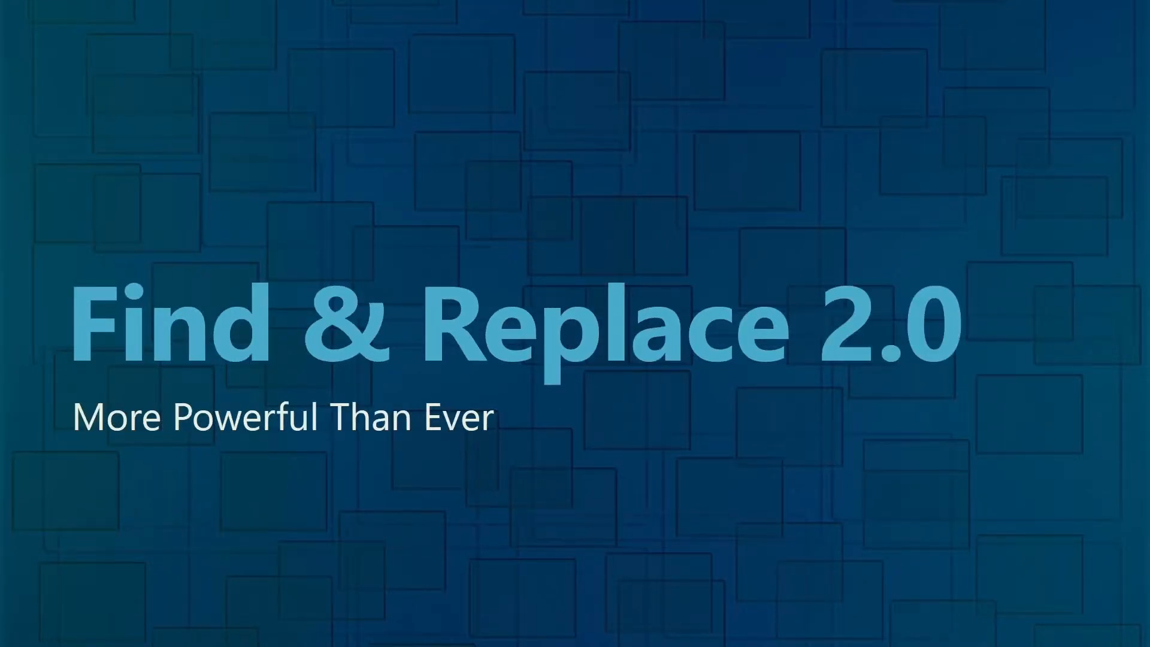
key("alt+Tab")
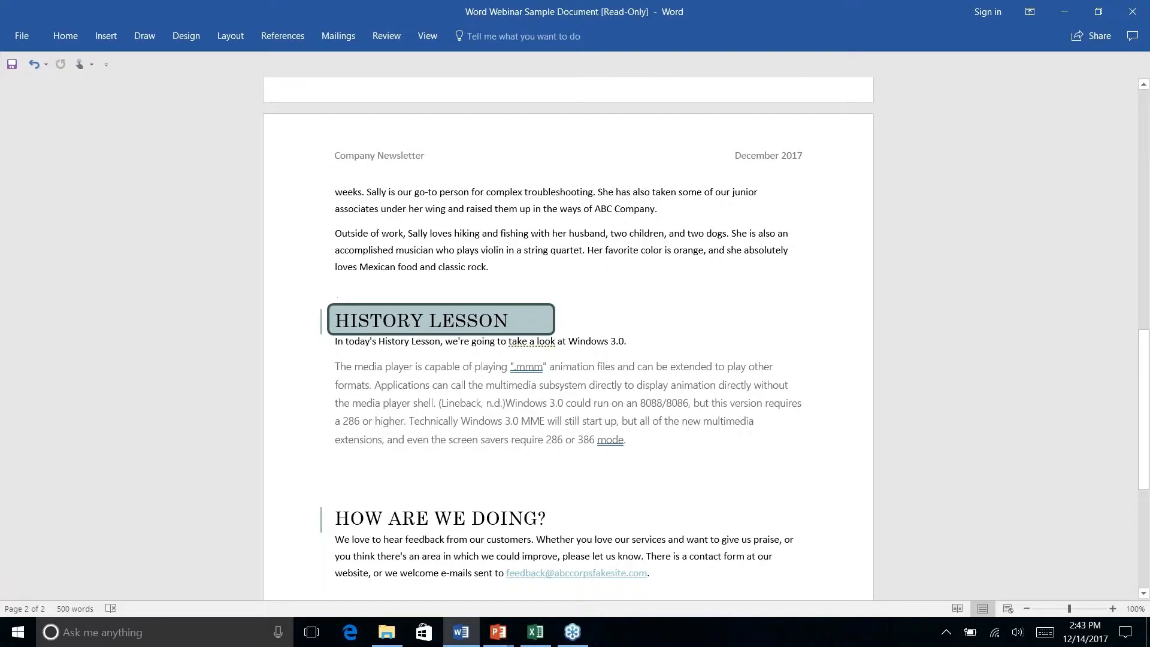
Step: Open the Find and Replace dialog for replacing, check its Find options, and return to the Replace options
scroll(708, 278, "down", 5)
scroll(707, 239, "up", 15)
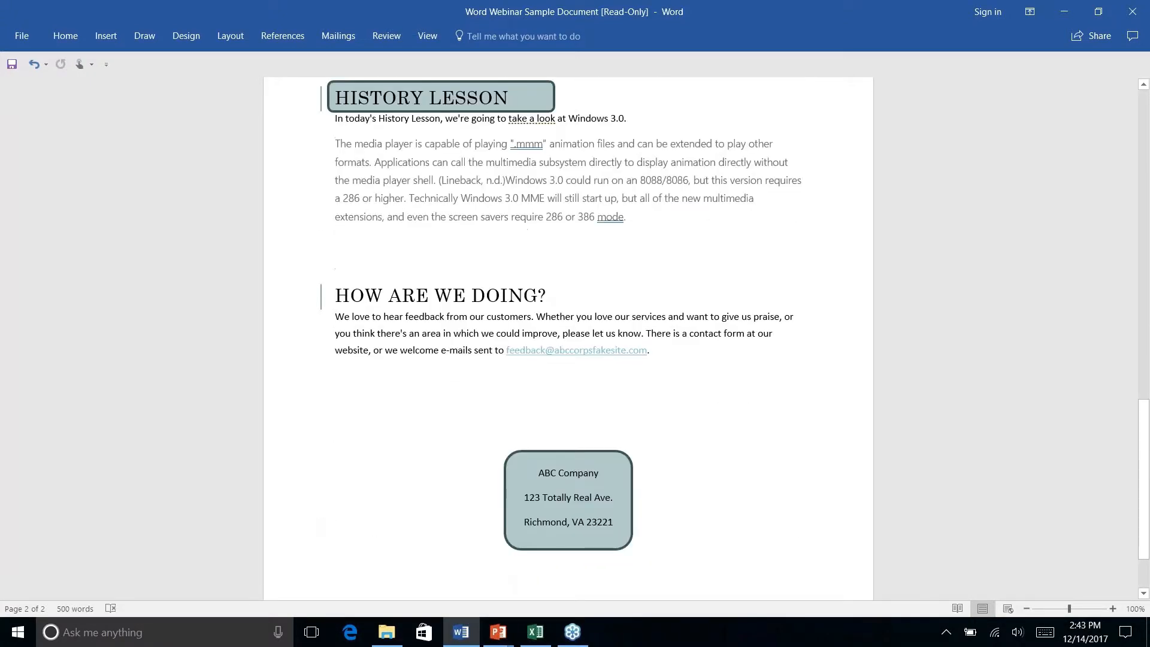
scroll(567, 336, "down", 5)
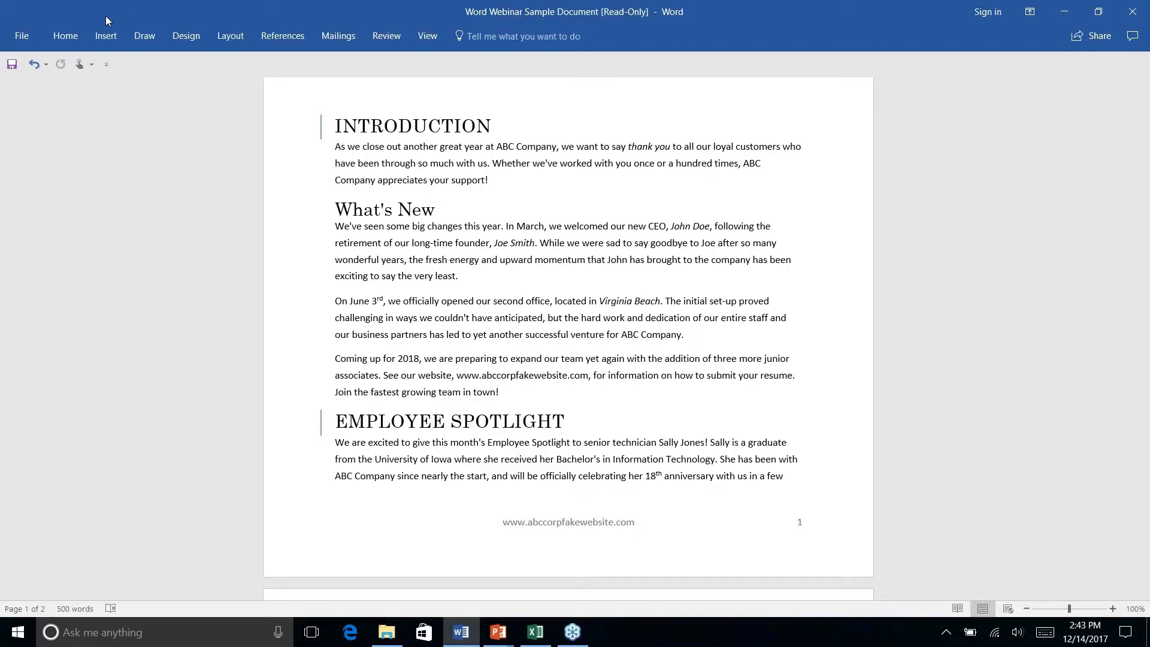
left_click(65, 35)
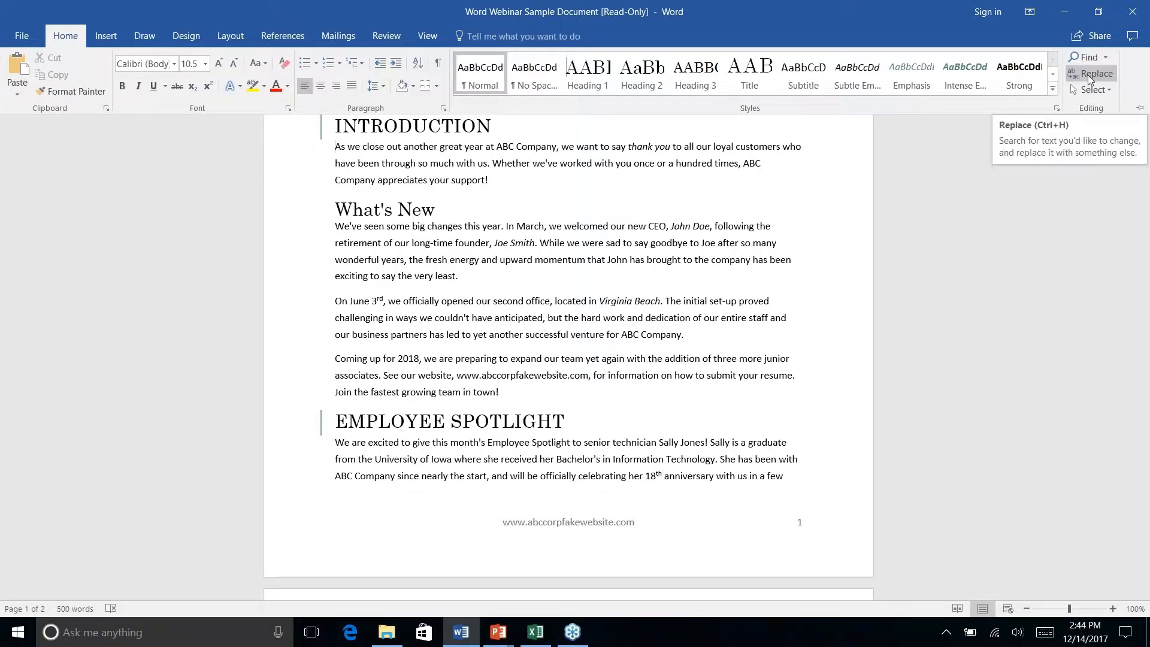
right_click(1088, 74)
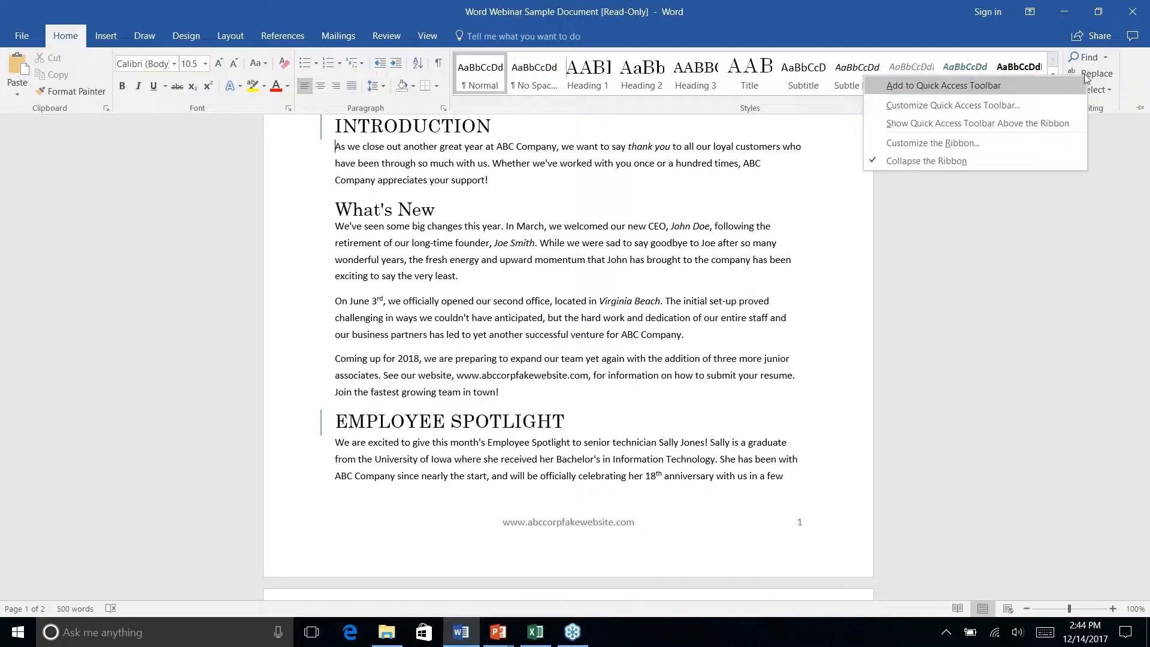
left_click(1095, 73)
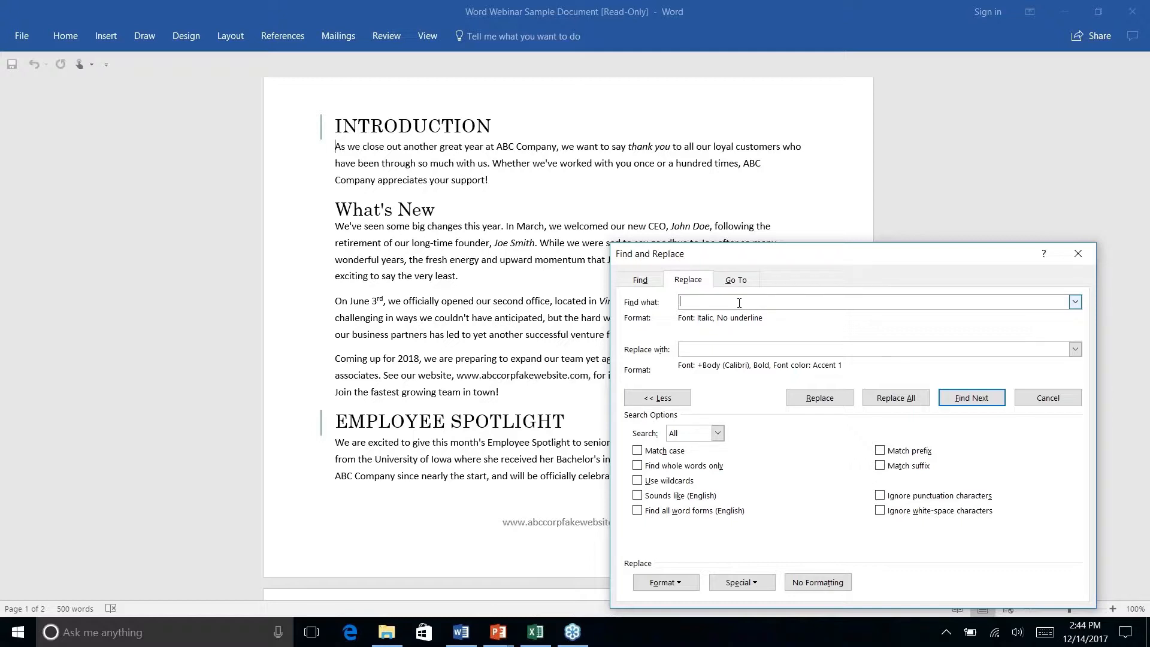
left_click(651, 284)
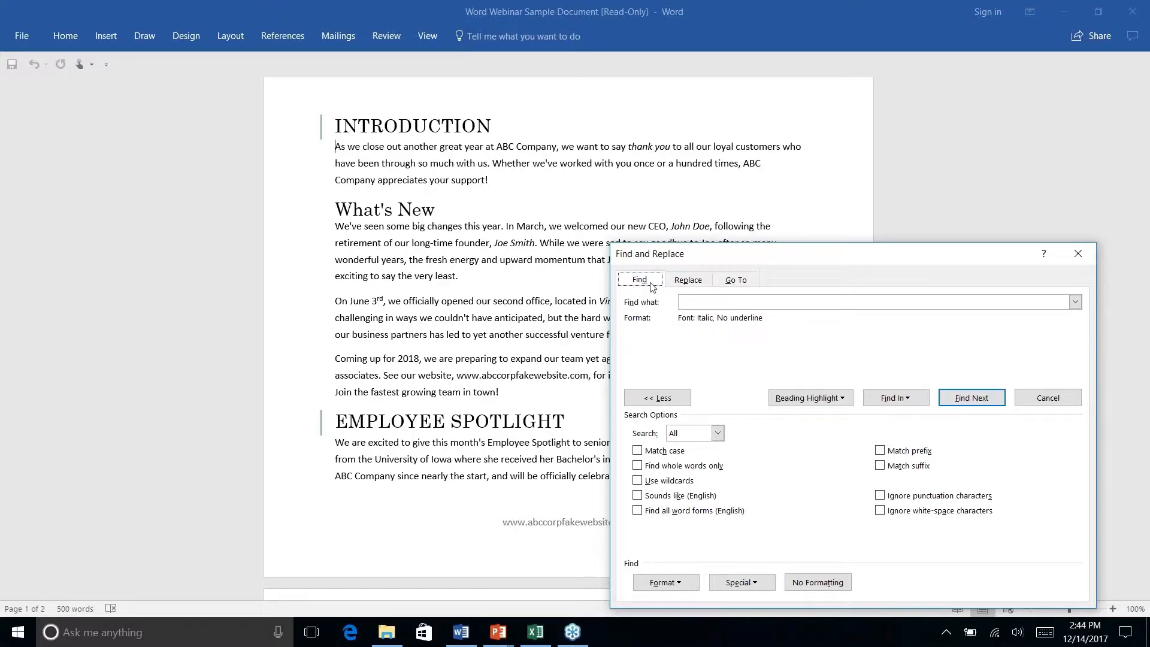
left_click(688, 279)
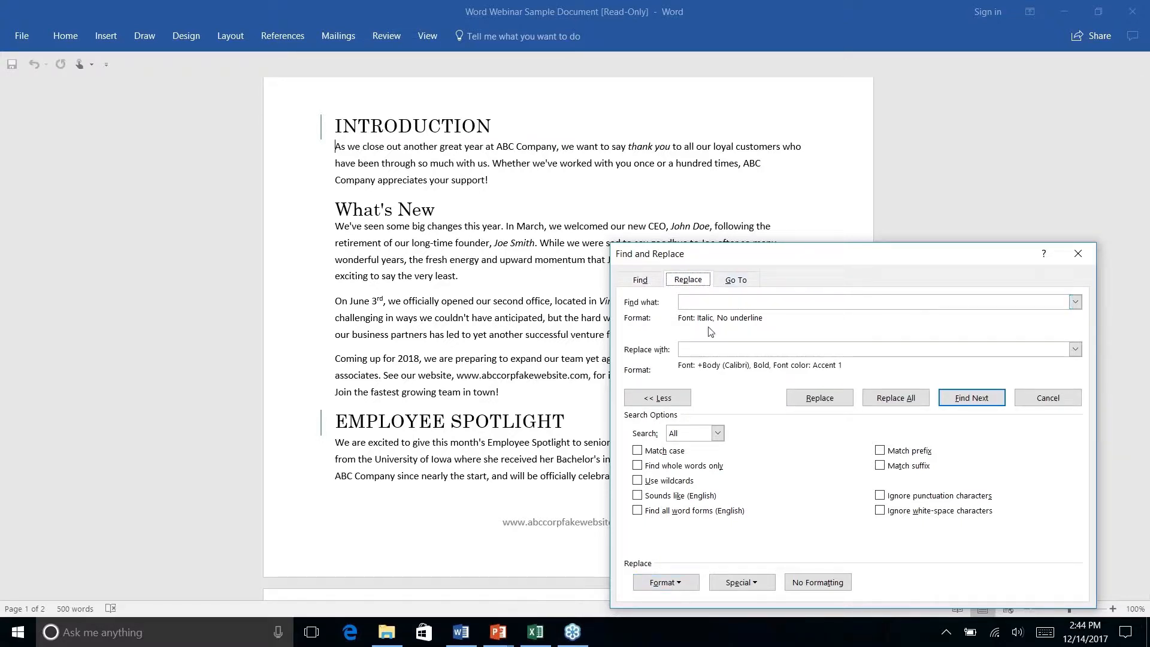
Step: Set the font format of the text to find to the Italic style and accept it
left_click(704, 303)
left_click(682, 579)
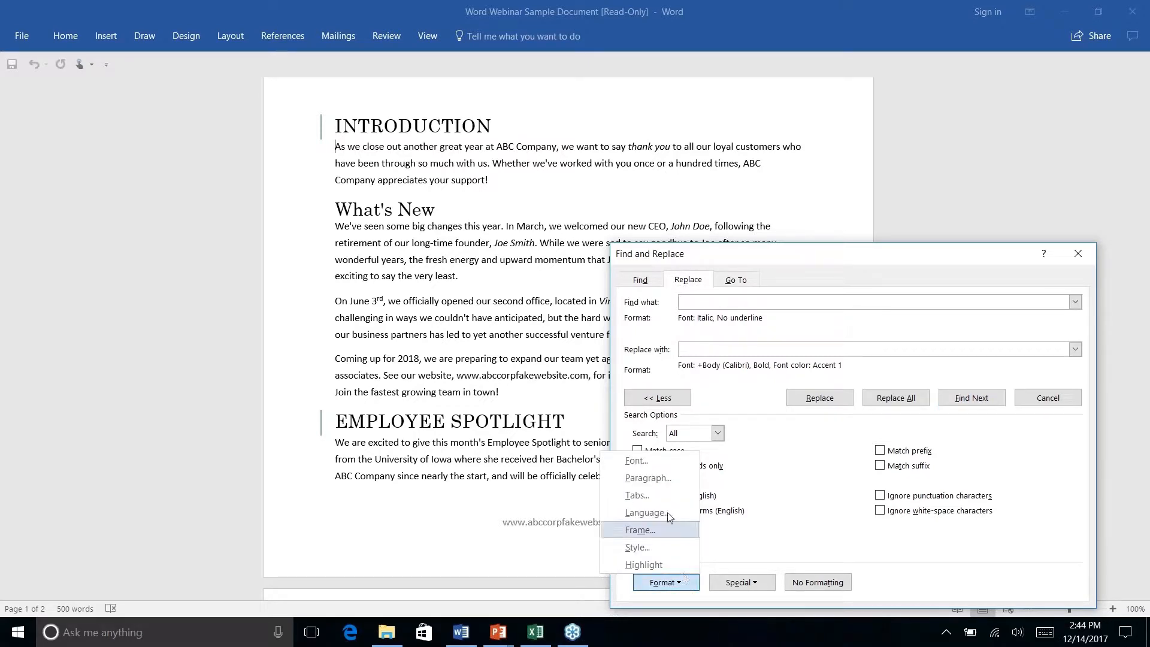
left_click(643, 465)
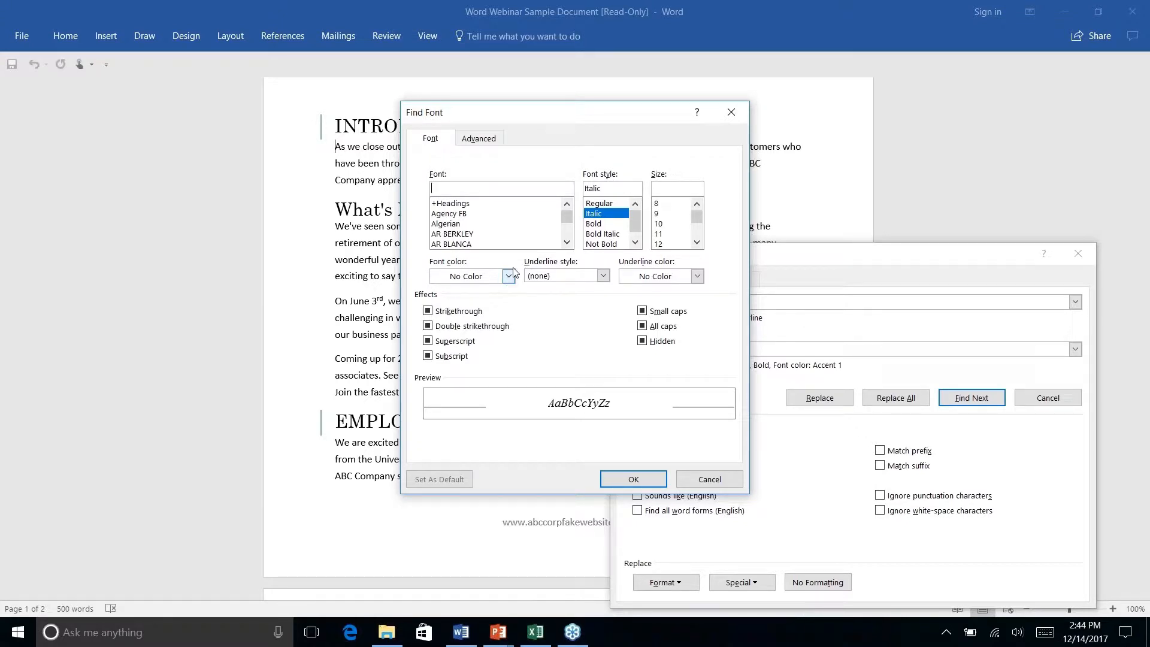
left_click(600, 215)
left_click(636, 478)
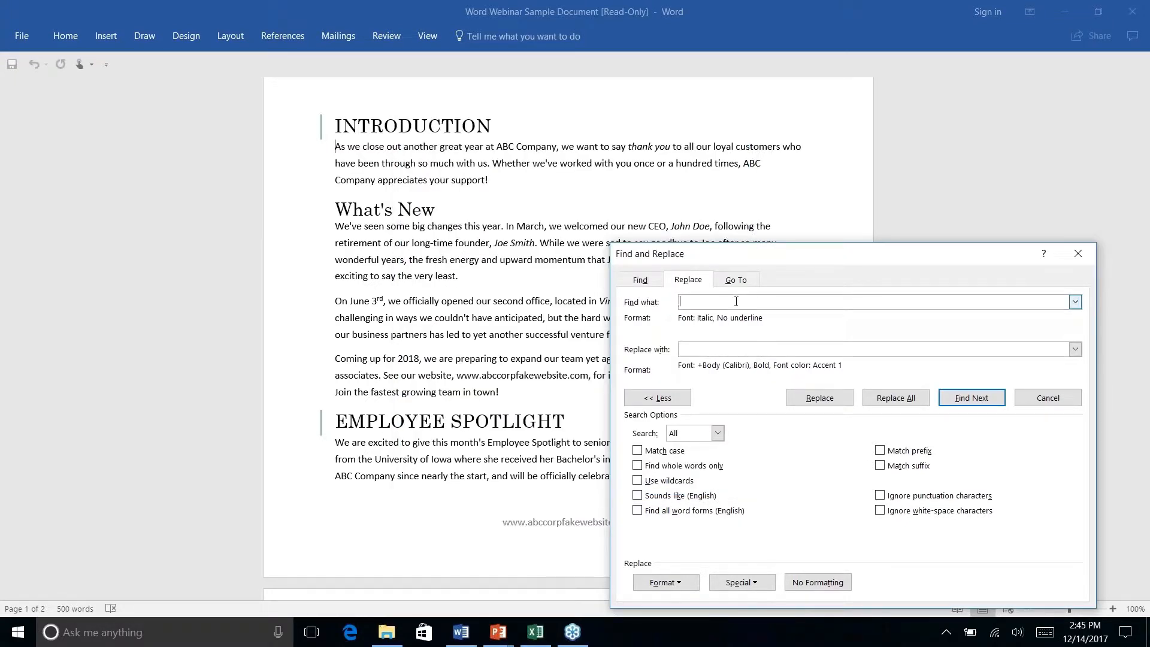
Step: Set the replacement text's font format to the Bold style with a dark teal Accent 2 color and accept it
left_click(708, 354)
left_click(664, 583)
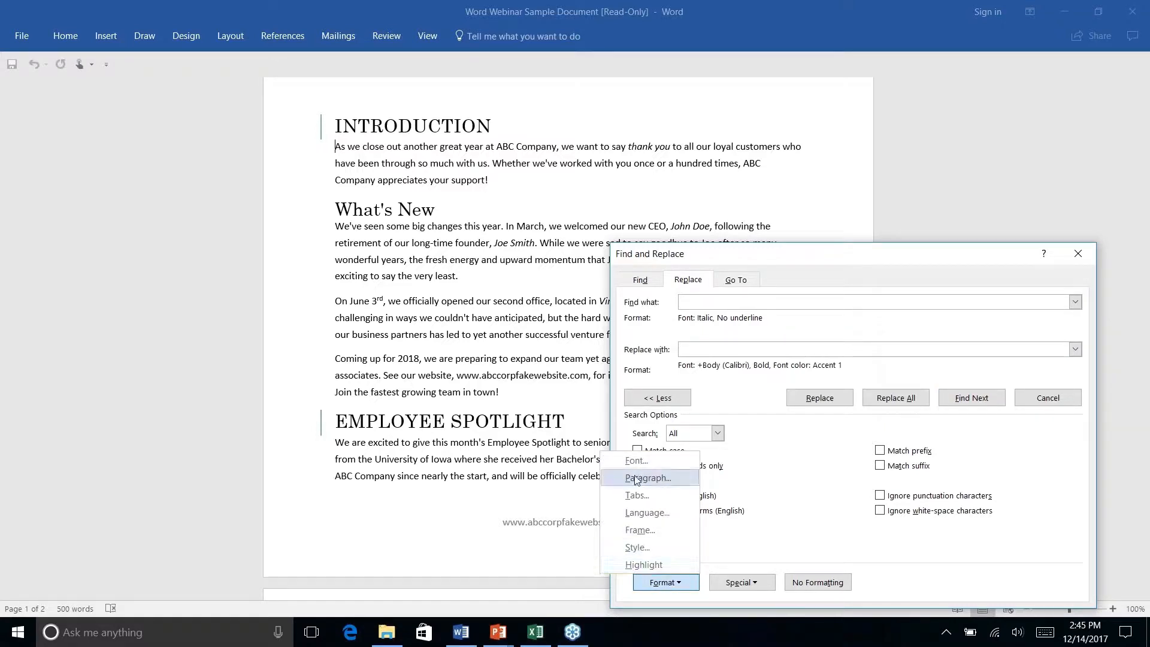
left_click(636, 462)
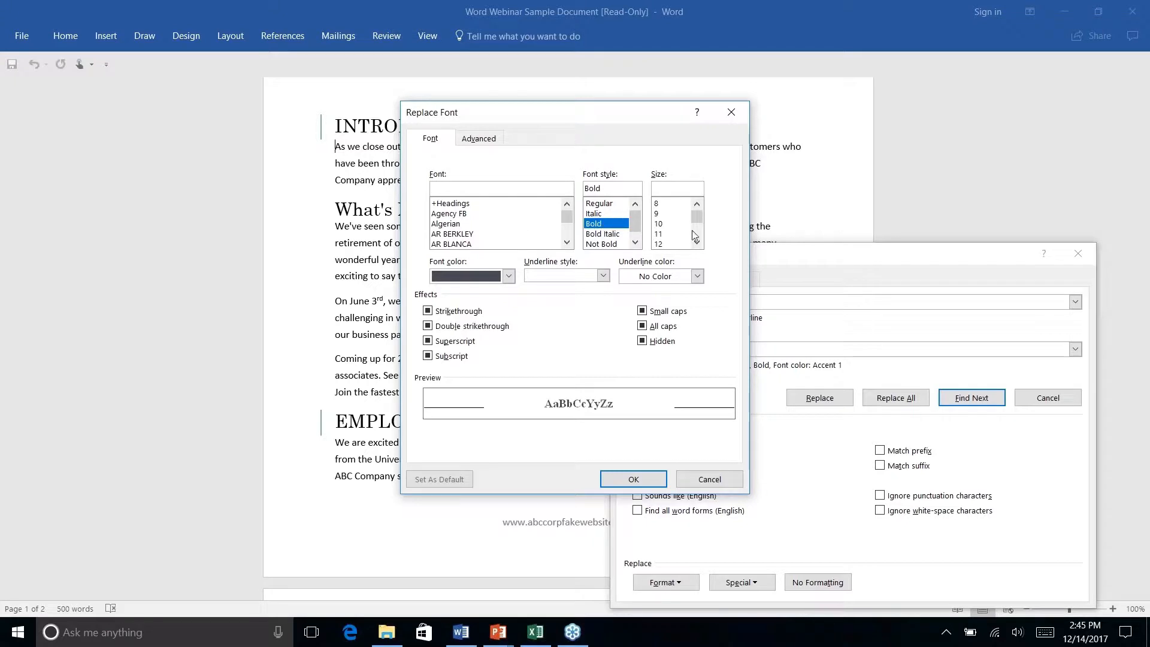
left_click(509, 276)
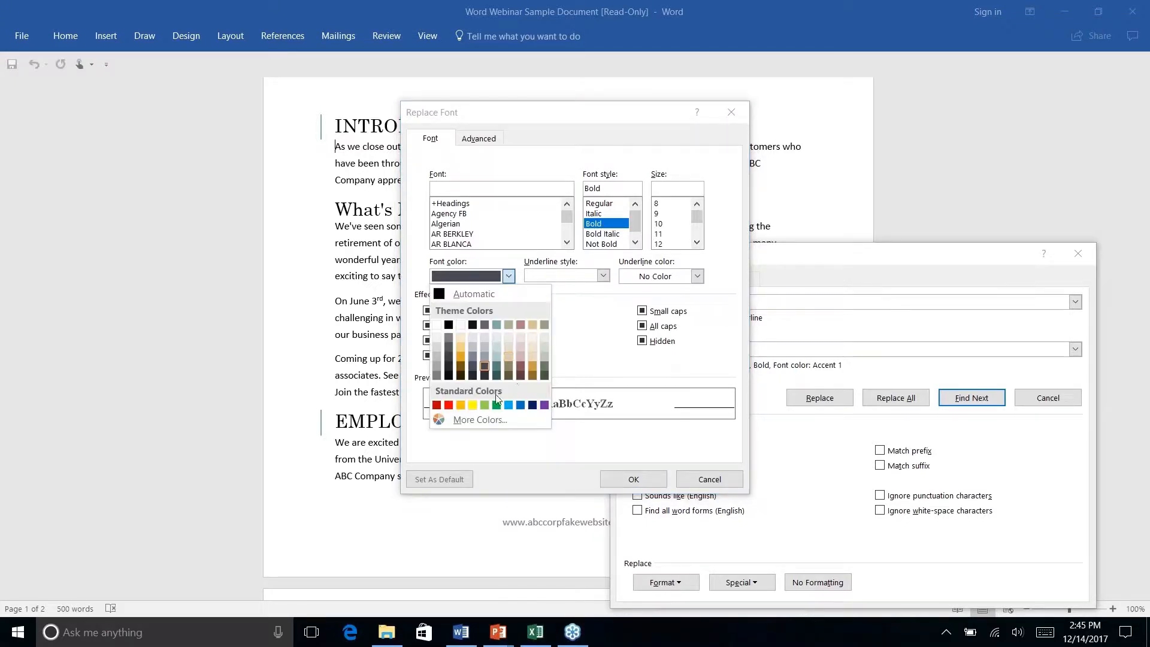
left_click(496, 367)
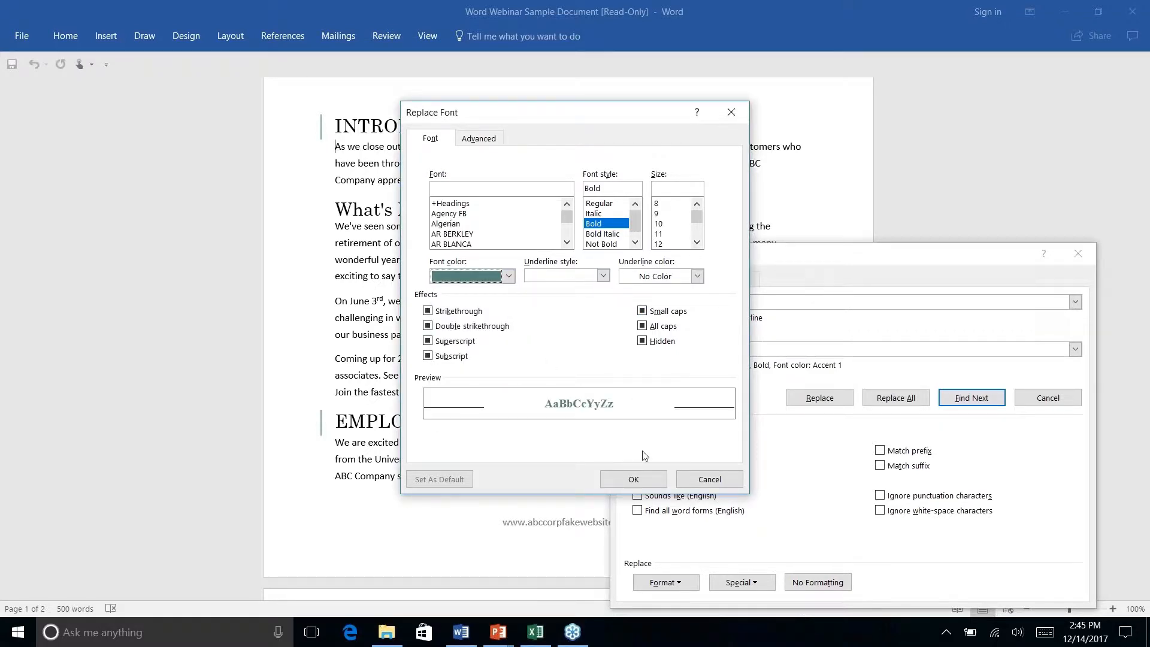
left_click(633, 480)
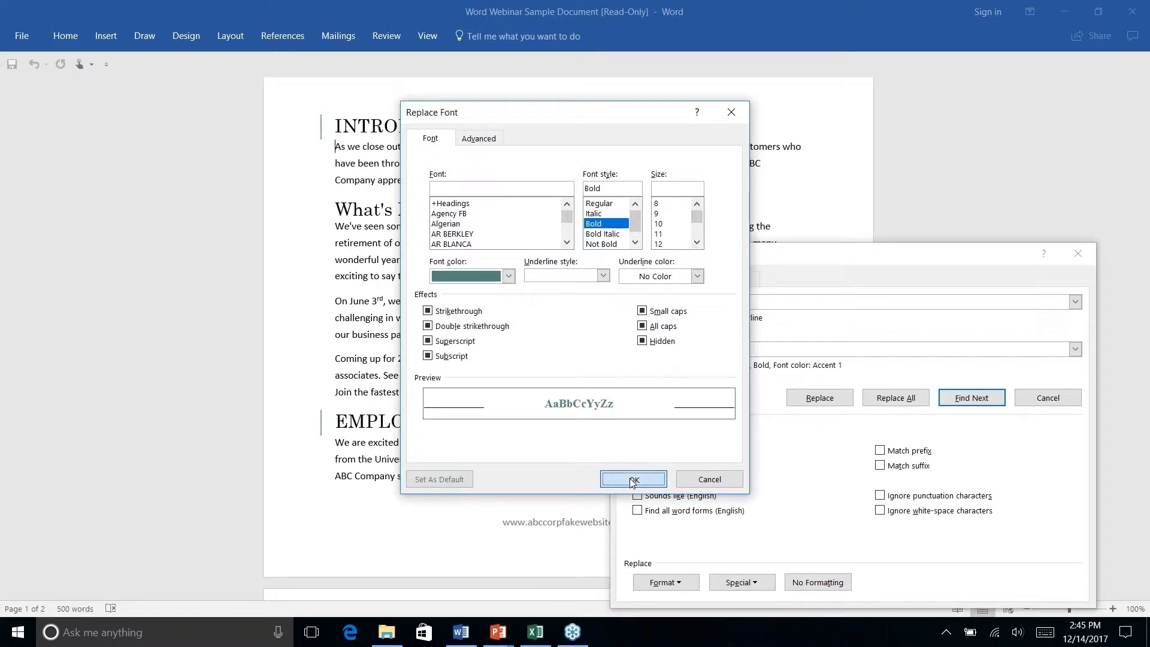
Step: Find and replace the first italic match, replace all remaining matches in the newsletter, and close the Find and Replace dialog
left_click(978, 400)
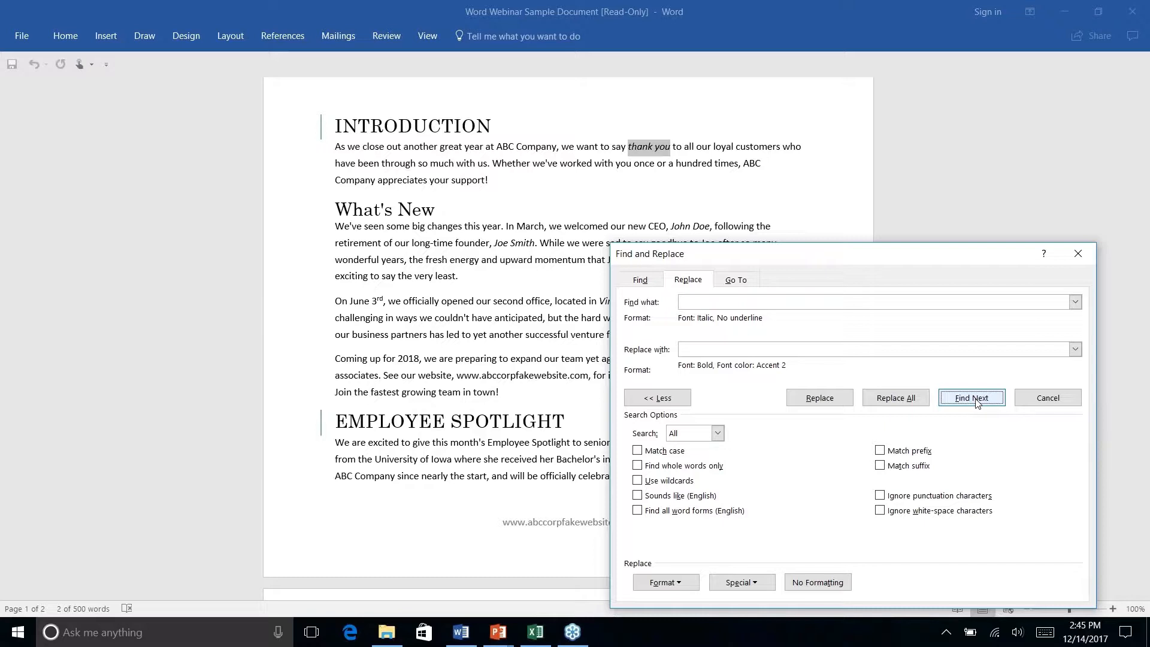
left_click(819, 399)
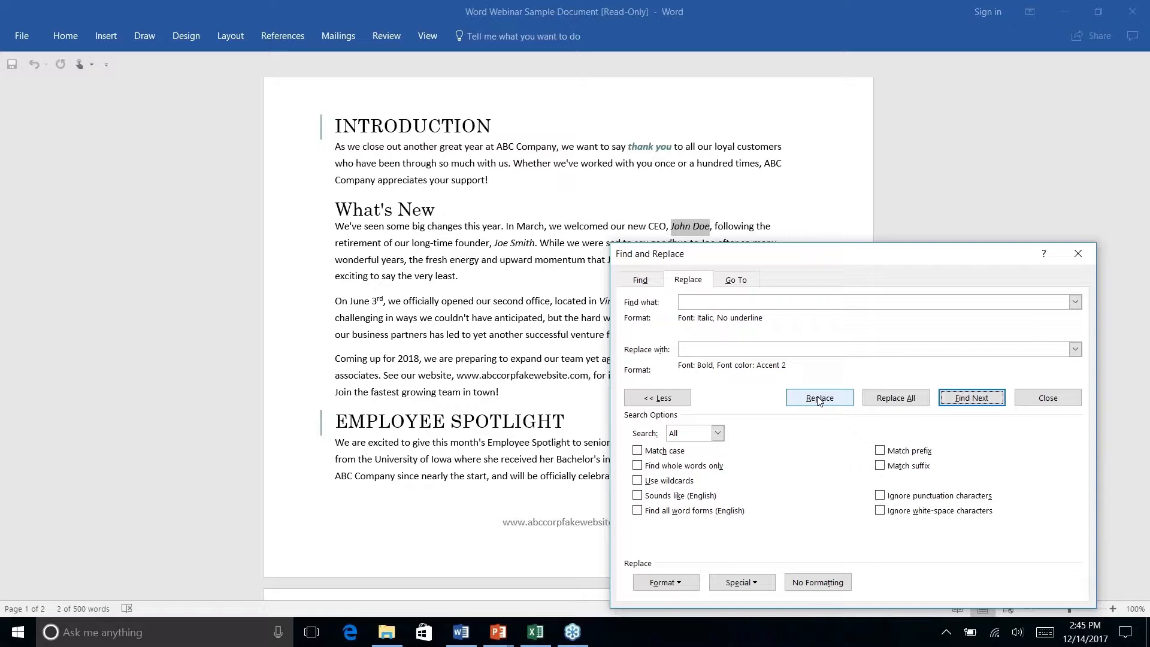
left_click(896, 401)
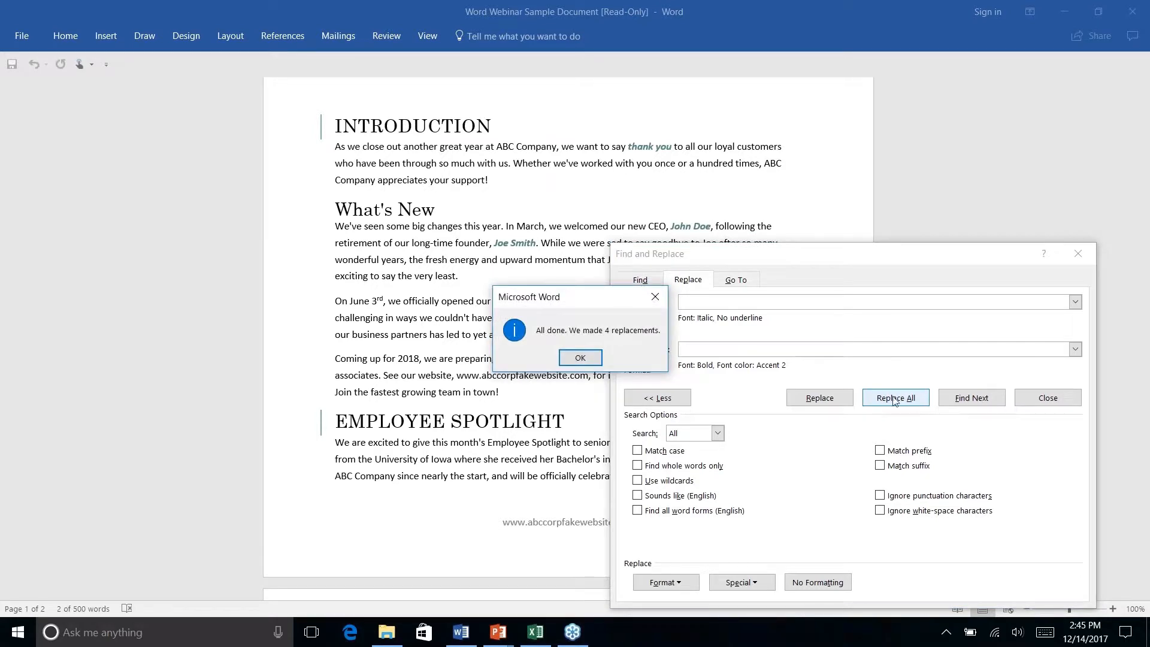
left_click(575, 359)
left_click(1078, 254)
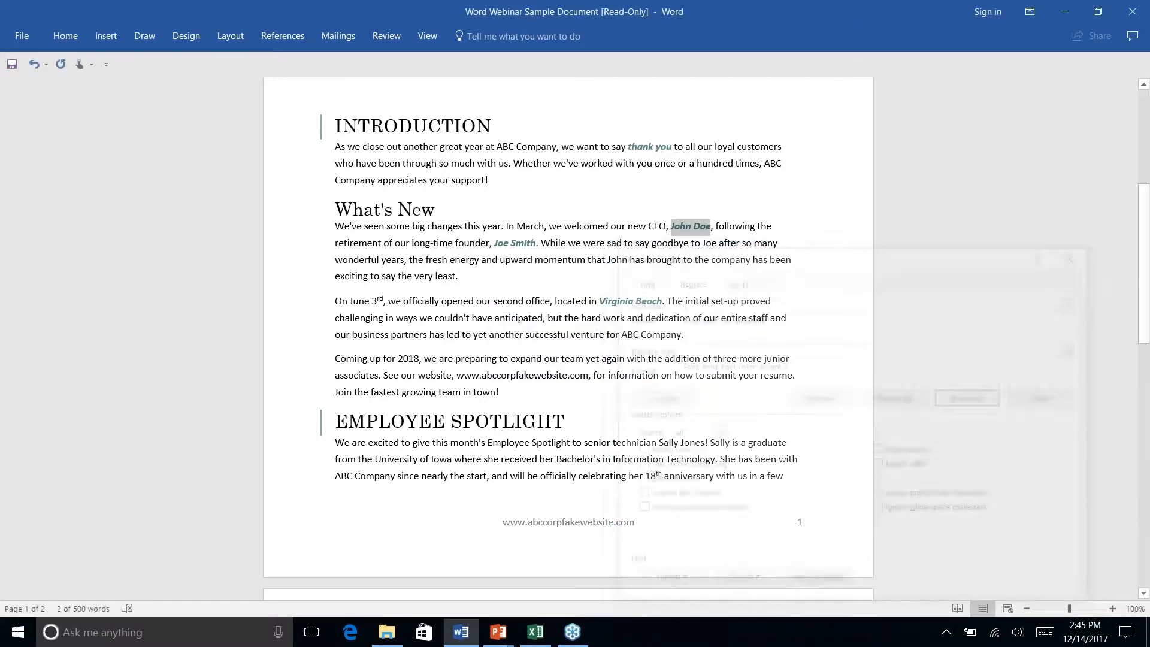
left_click(776, 216)
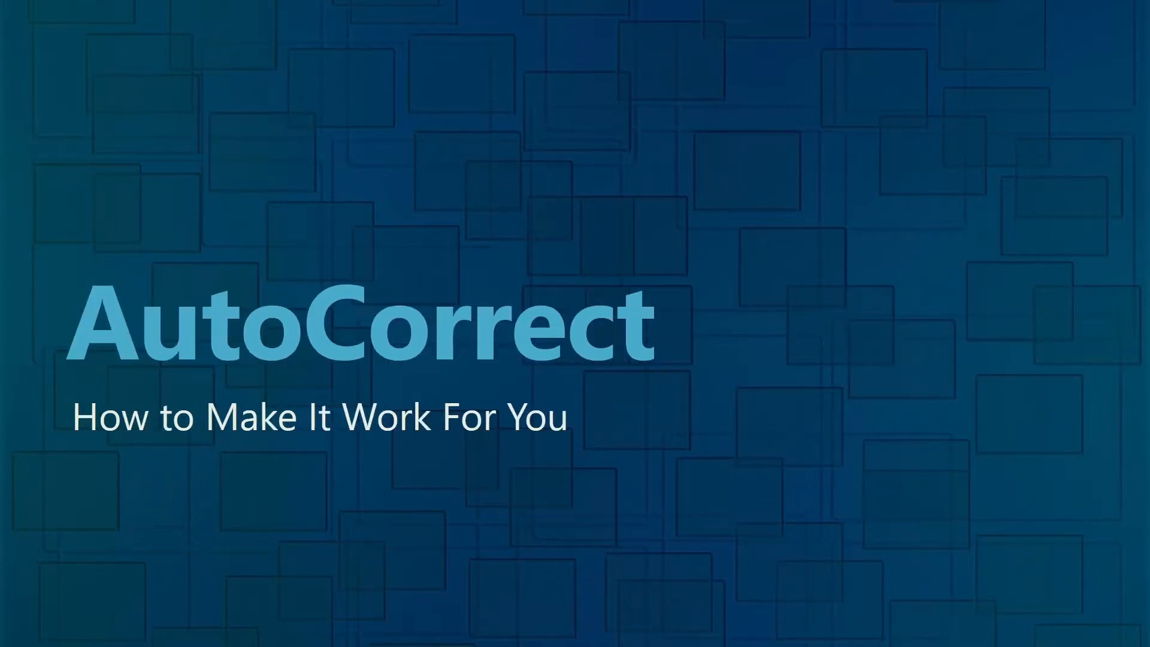
Step: Switch between the AutoCorrect slide in the PowerPoint slide show and the Word newsletter, ending in Word
key("alt+Tab")
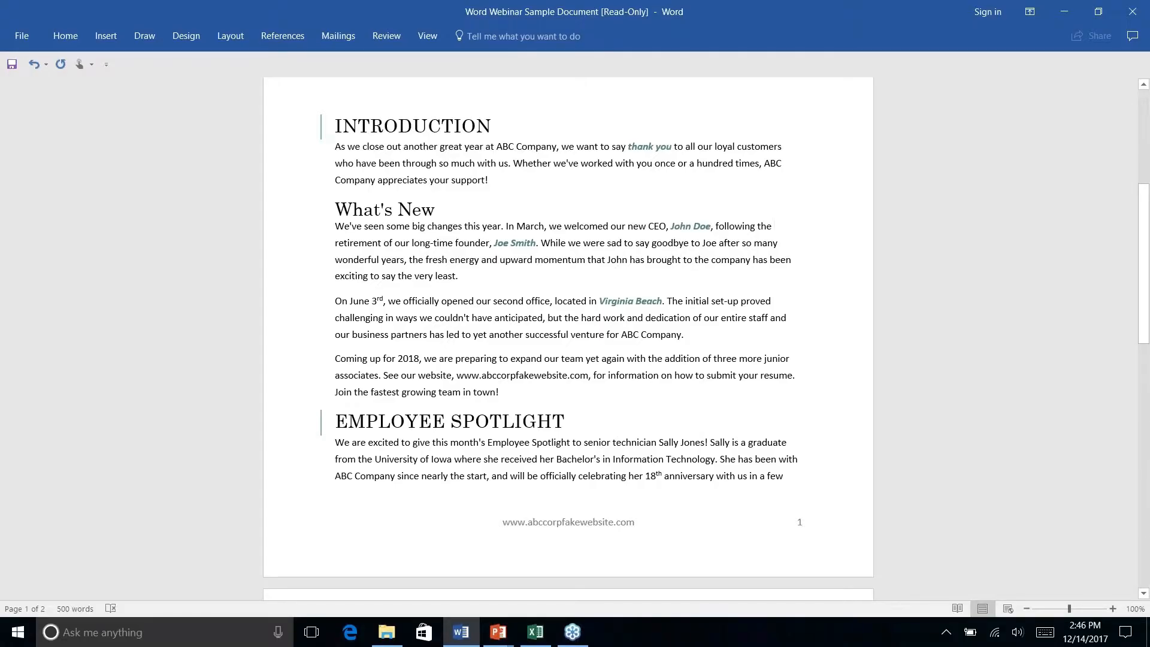
key("alt+Tab")
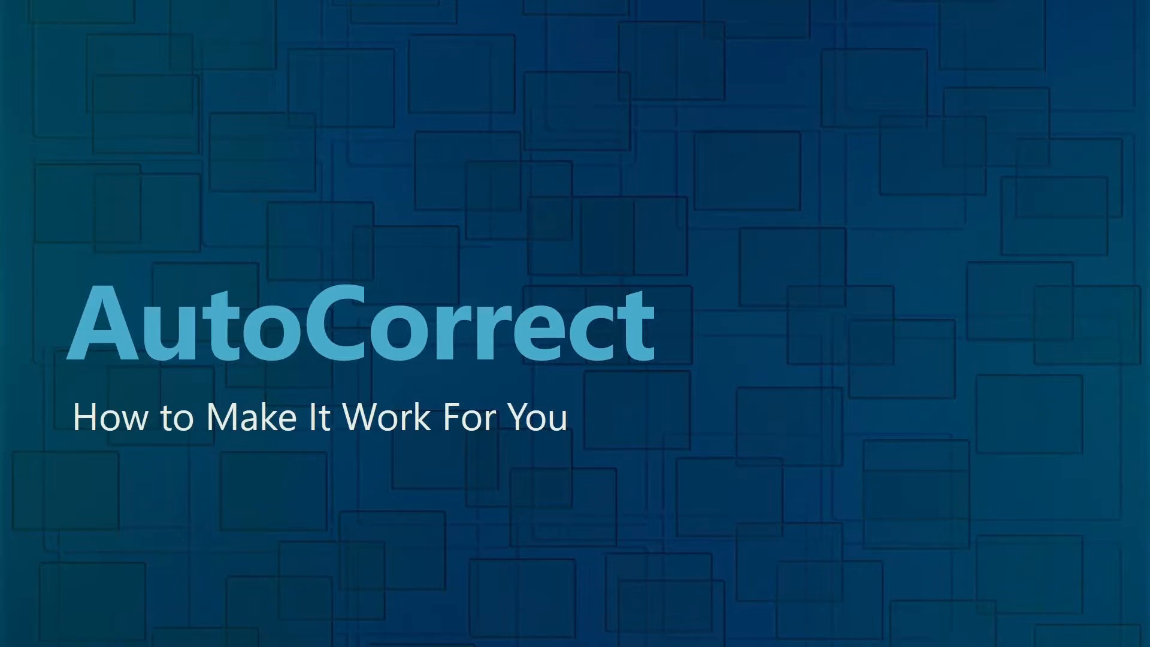
key("alt+Tab")
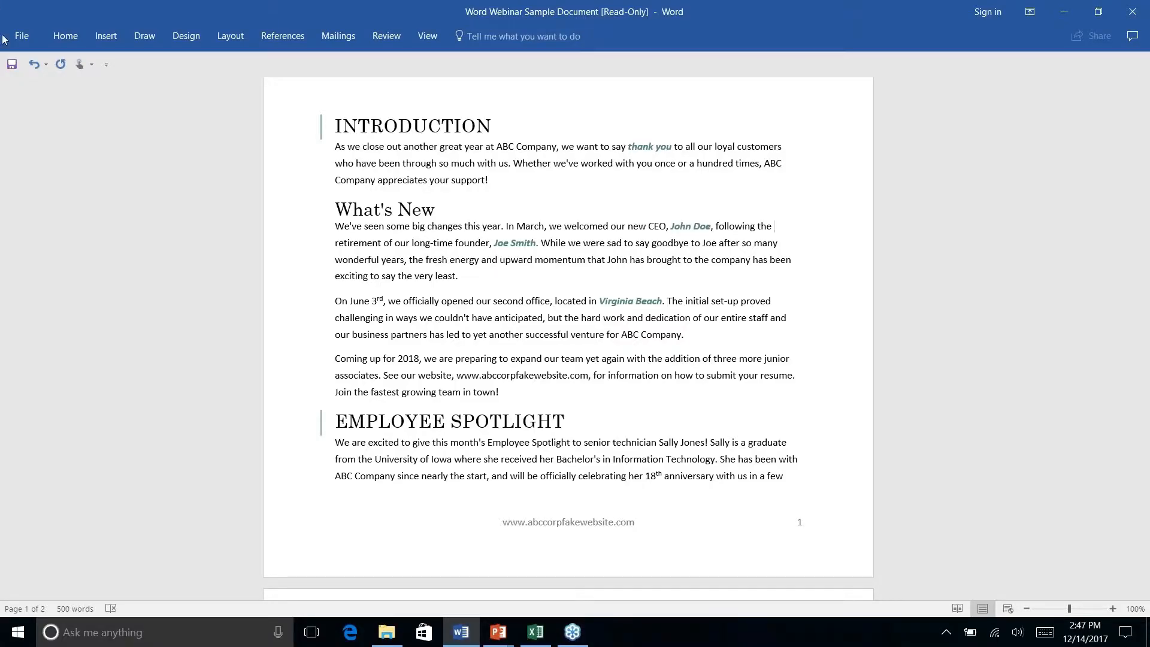
Step: Delete the letter "p" from "anticipated" in the second What's New paragraph so the word reads "anticiated"
left_click(454, 302)
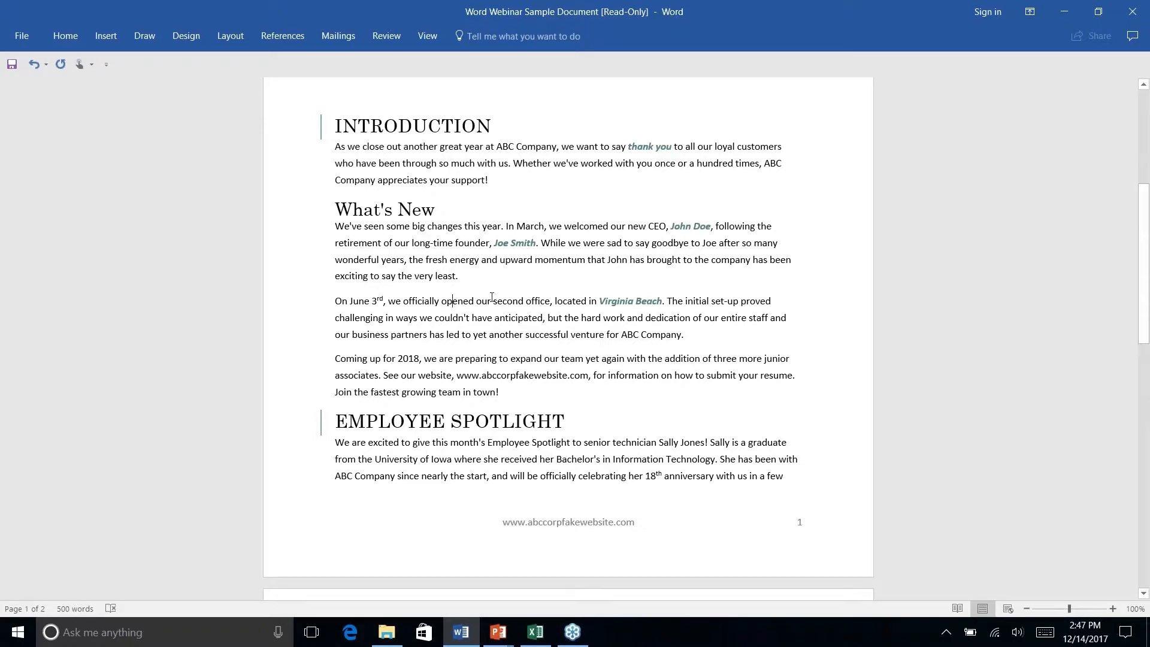
left_click(520, 318)
key("Delete")
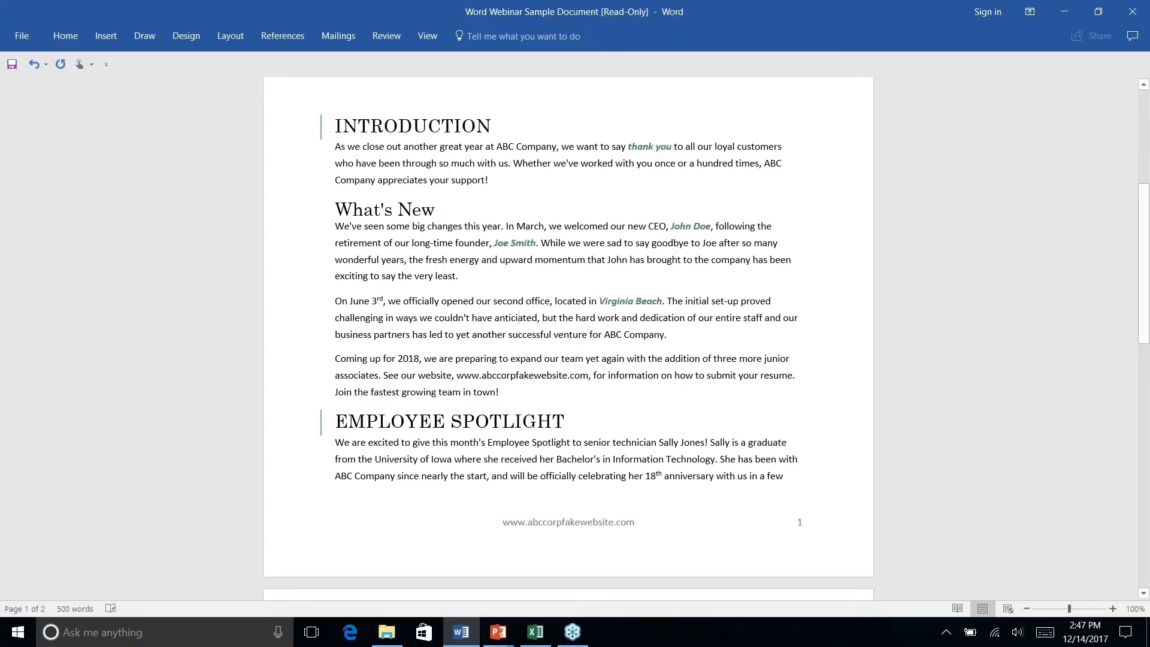
left_click(656, 334)
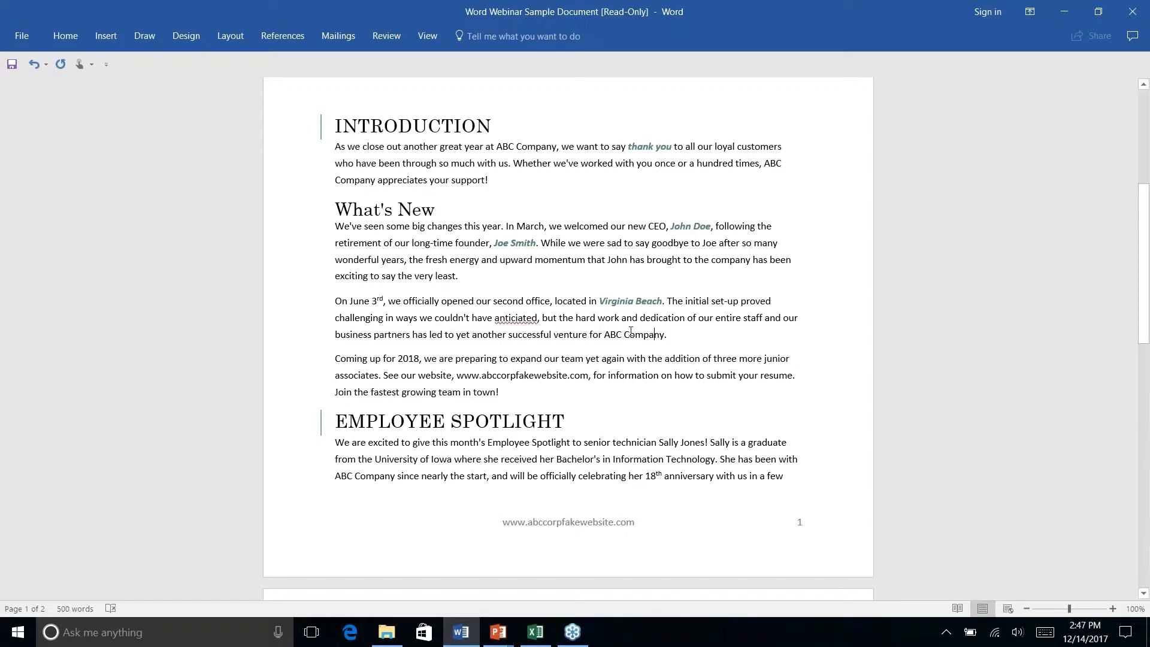
Step: Open the AutoCorrect options from the spelling suggestion "anticipated" for the misspelled word, and dismiss them without changes
right_click(519, 318)
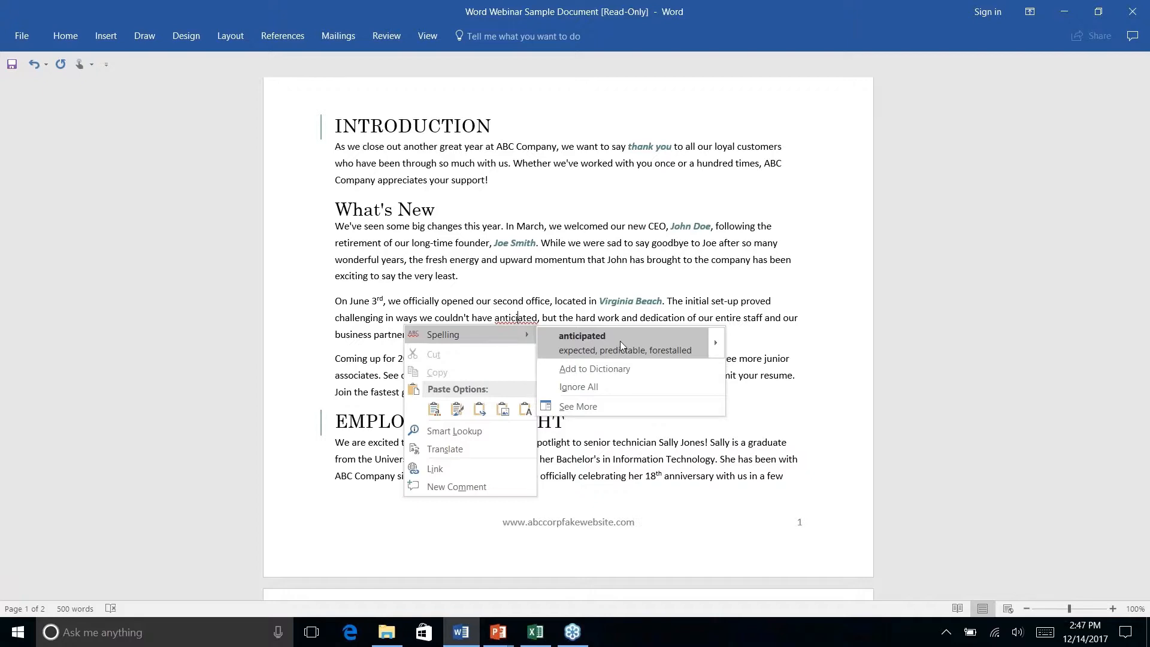
mouse_move(716, 341)
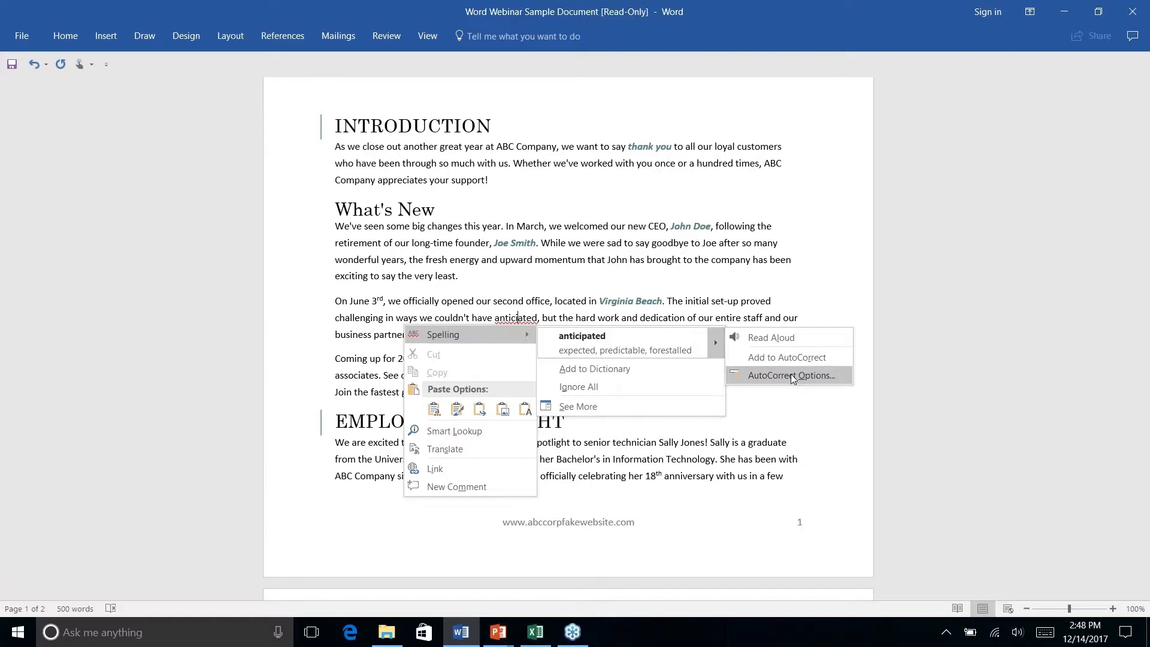
left_click(791, 375)
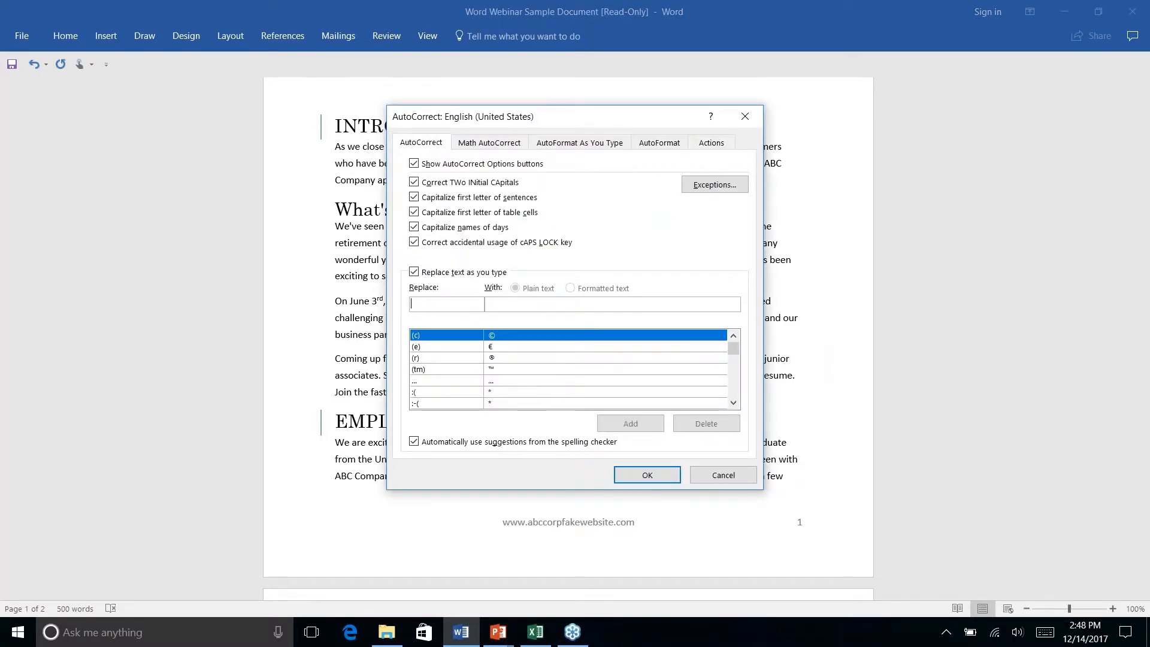
left_click(718, 480)
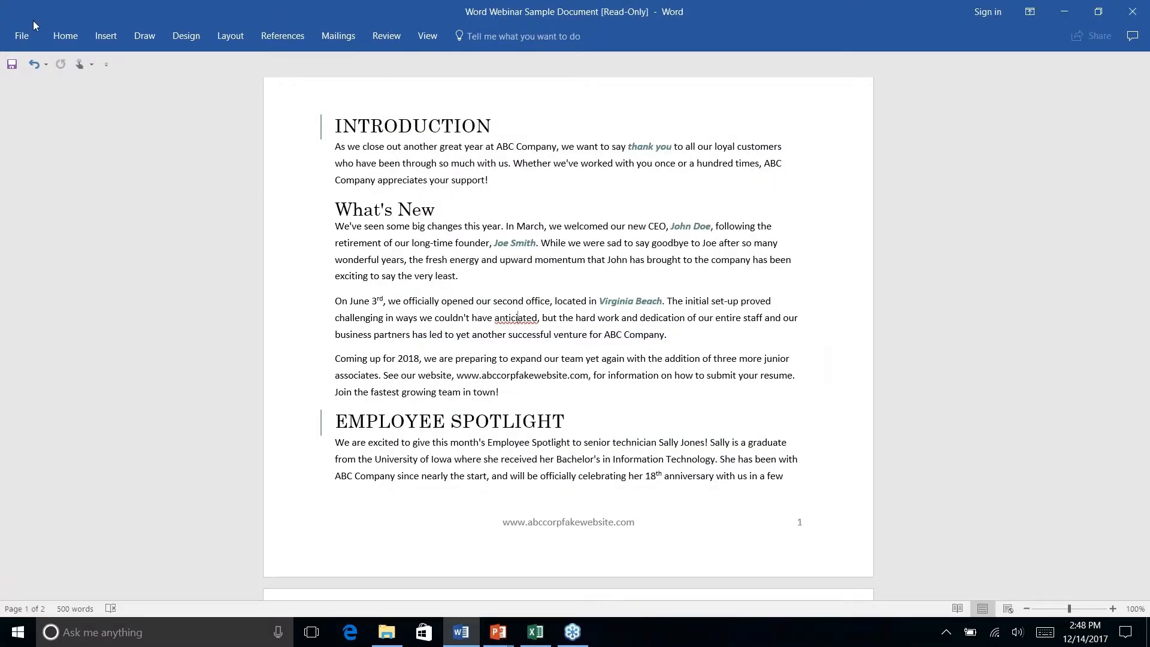
Step: Open the Proofing page of Word Options and review its spelling and grammar correction settings
left_click(26, 38)
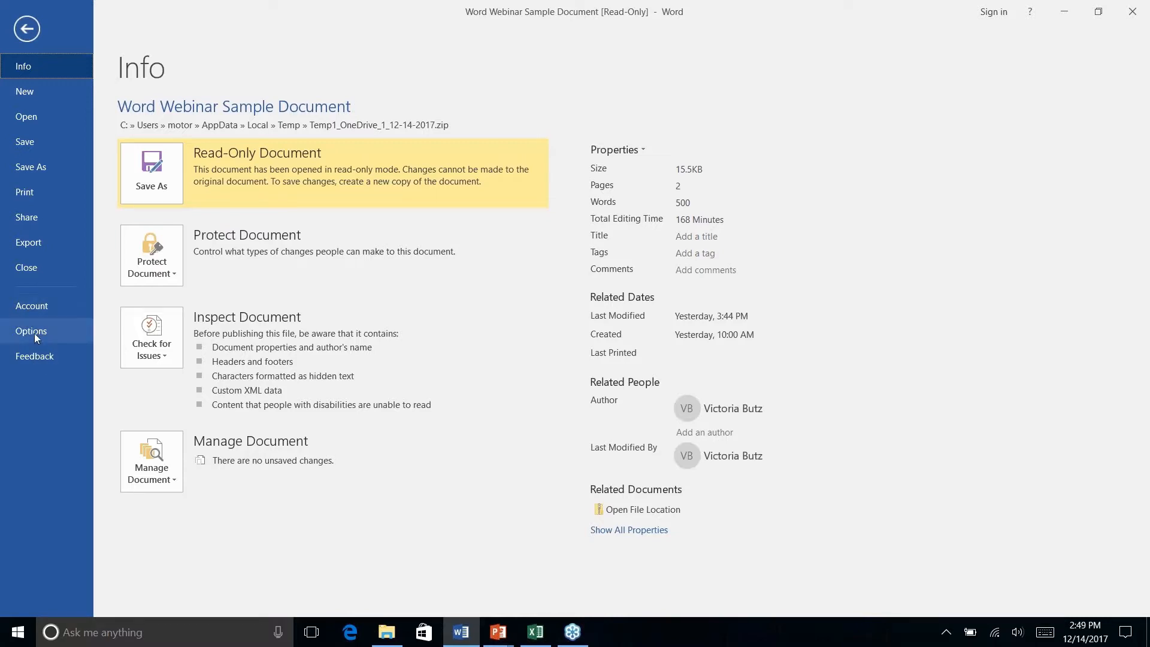
left_click(34, 333)
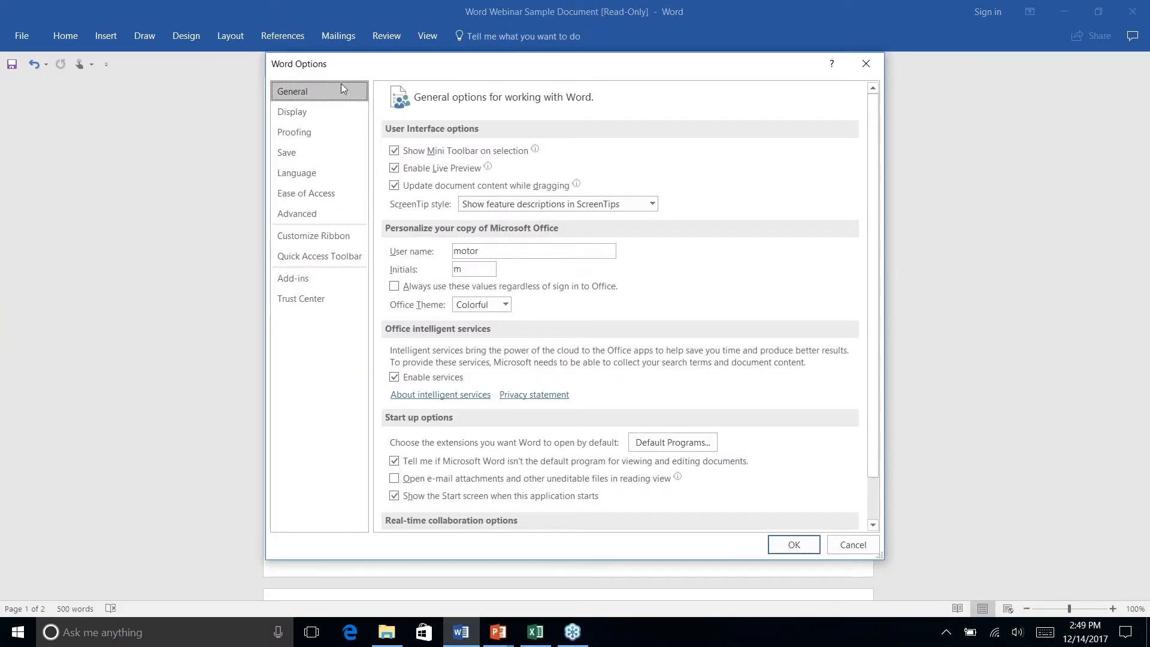
left_click(301, 136)
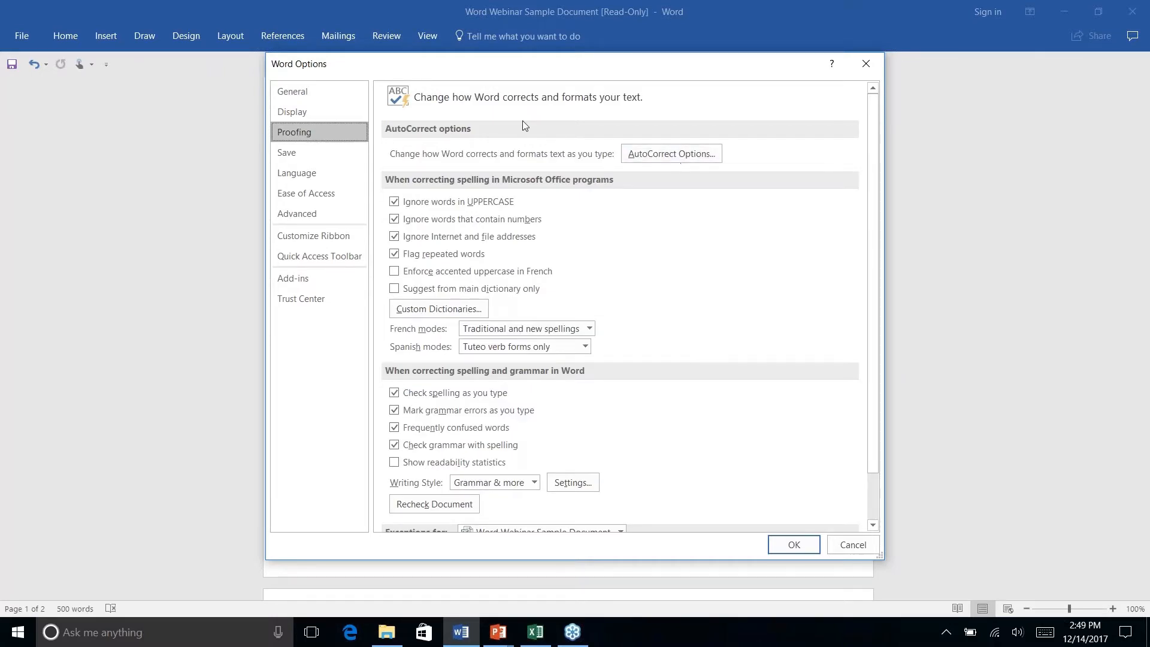
scroll(657, 217, "down", 2)
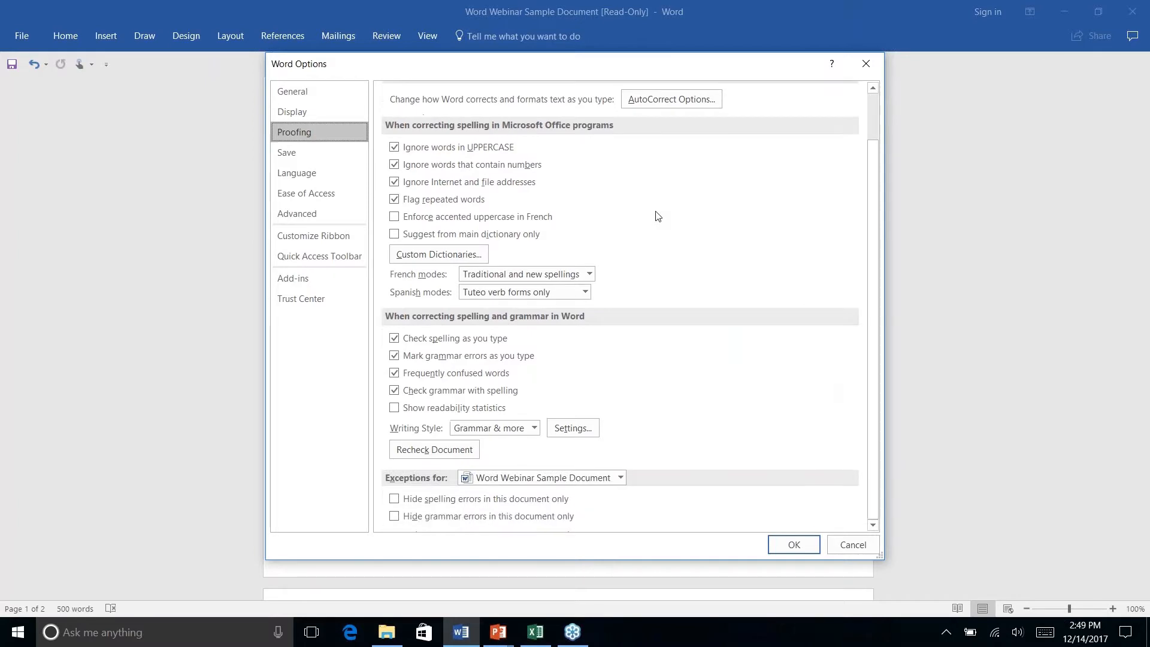
scroll(657, 216, "up", 2)
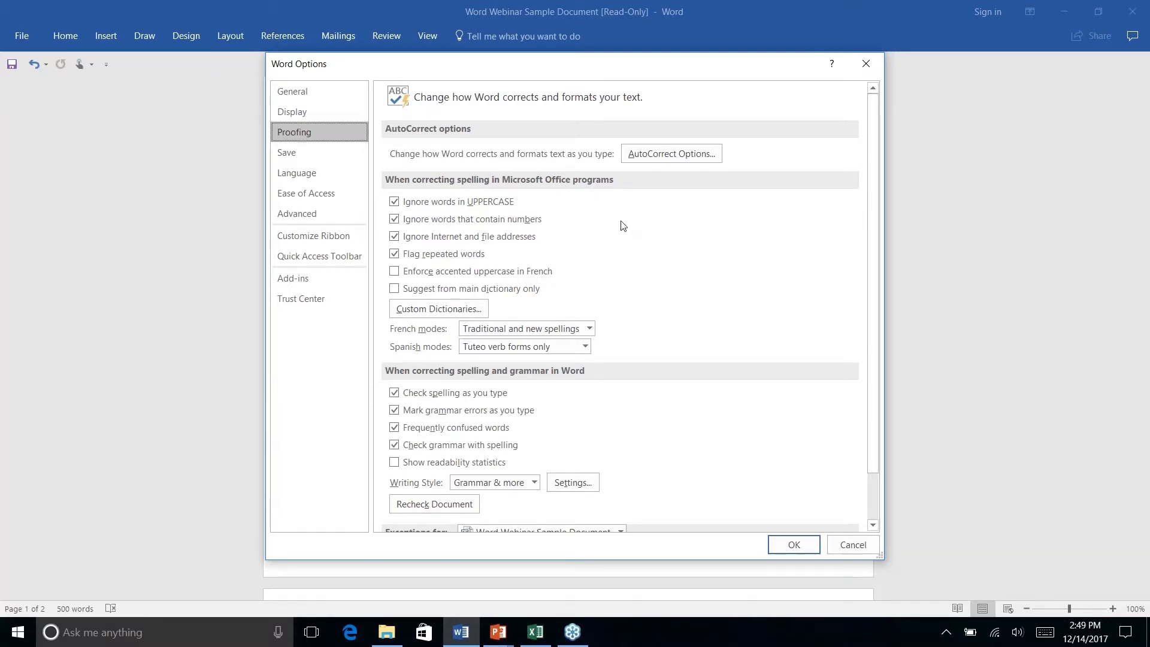
scroll(624, 235, "down", 1)
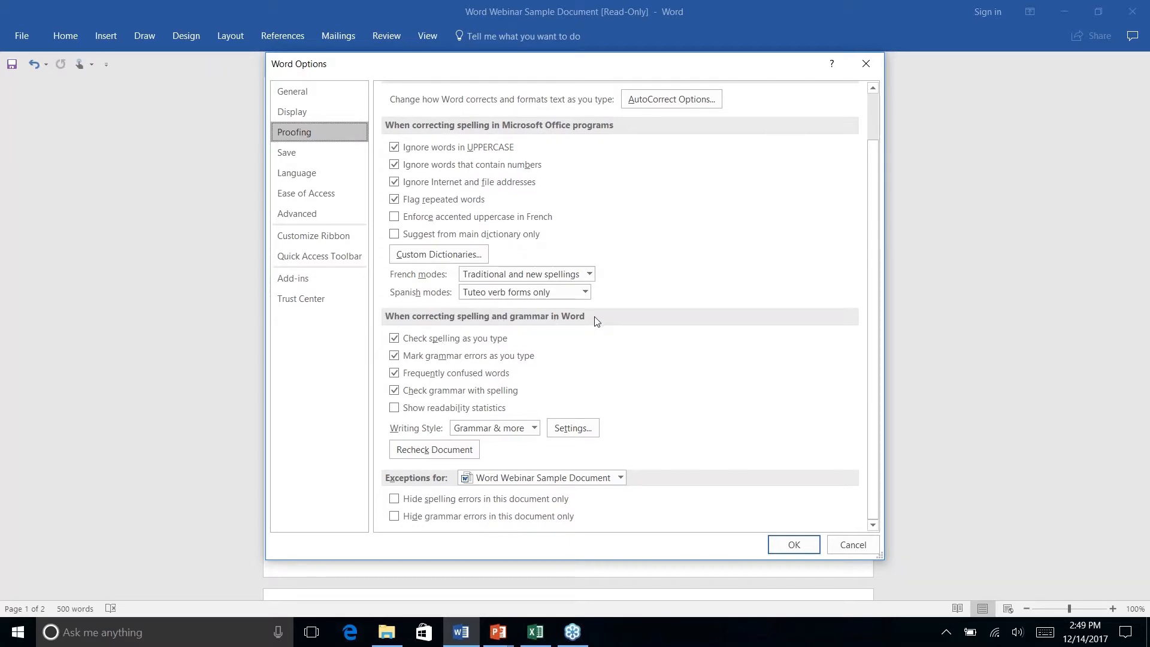
scroll(597, 322, "up", 1)
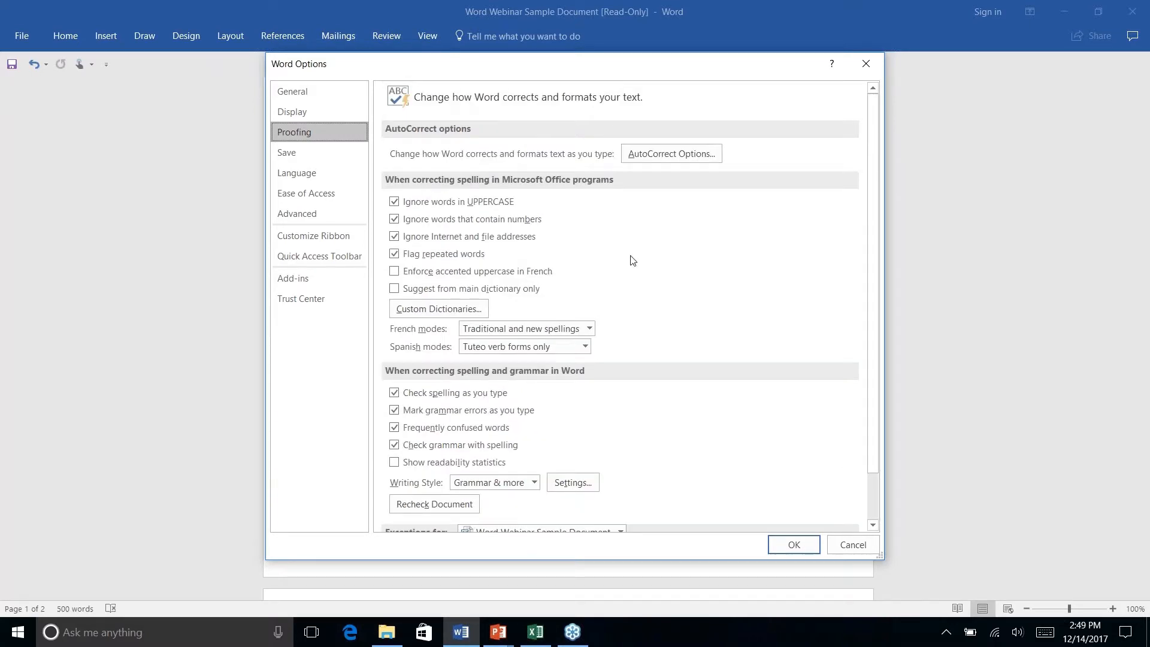
Step: Open the AutoCorrect Options and examine the list of automatic text replacements and its Replace field
left_click(690, 153)
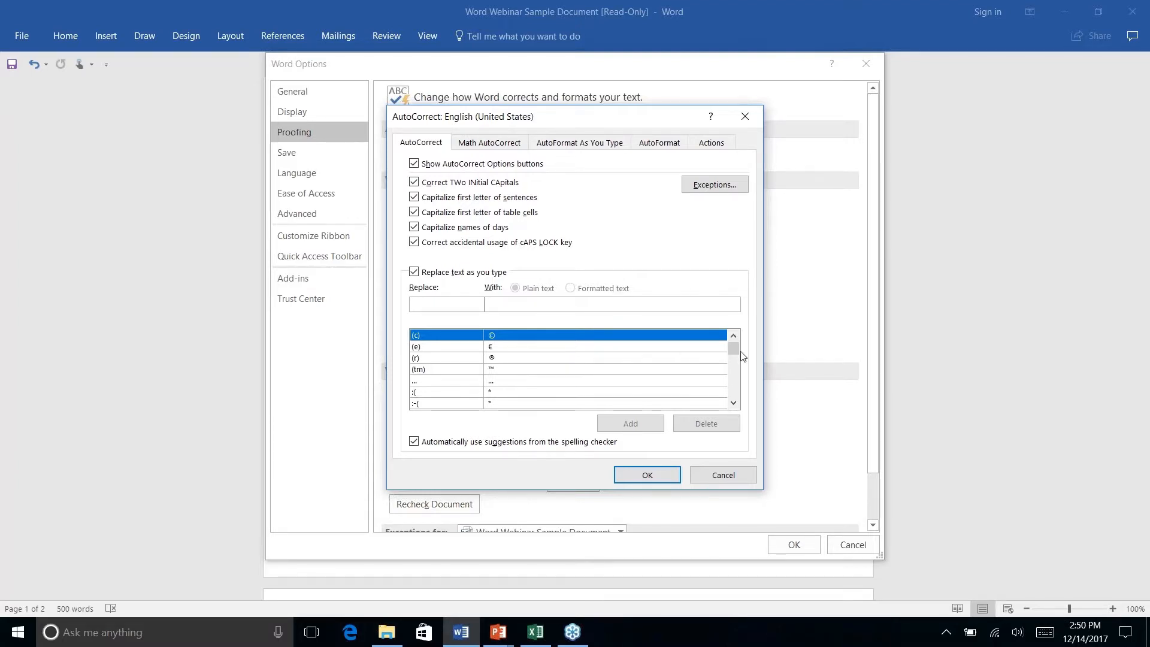
left_click_drag(735, 353, 736, 368)
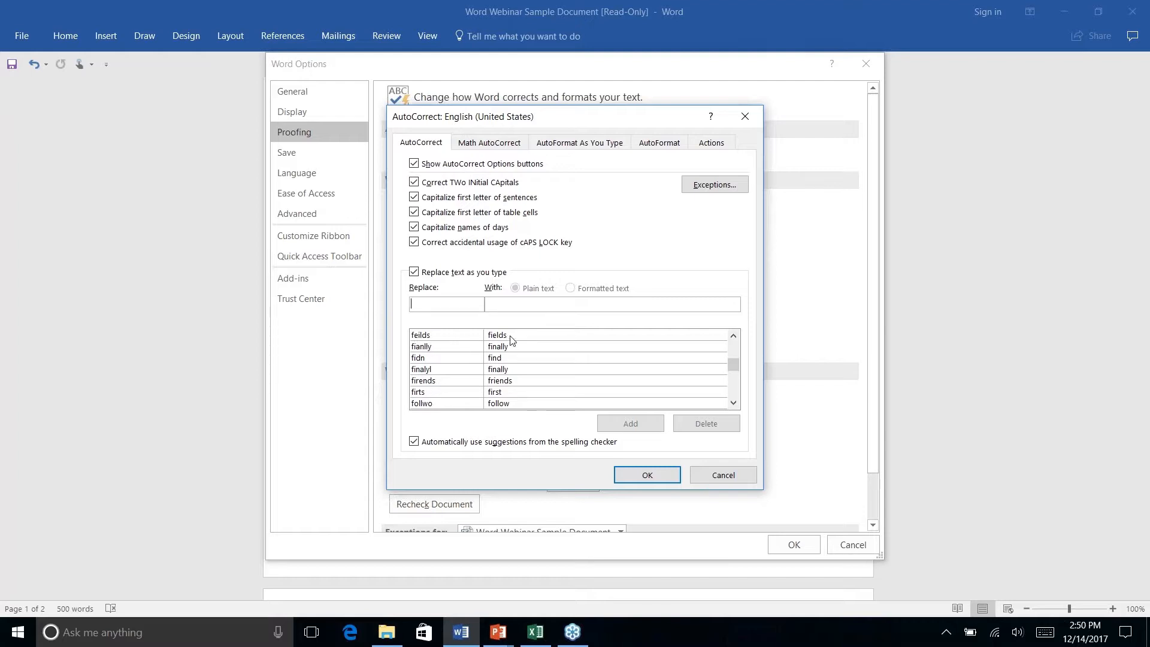
left_click(431, 306)
Step: Open the AutoCorrect exceptions, check the First Letter and INitial CAps lists, and cancel the dialog
left_click(707, 191)
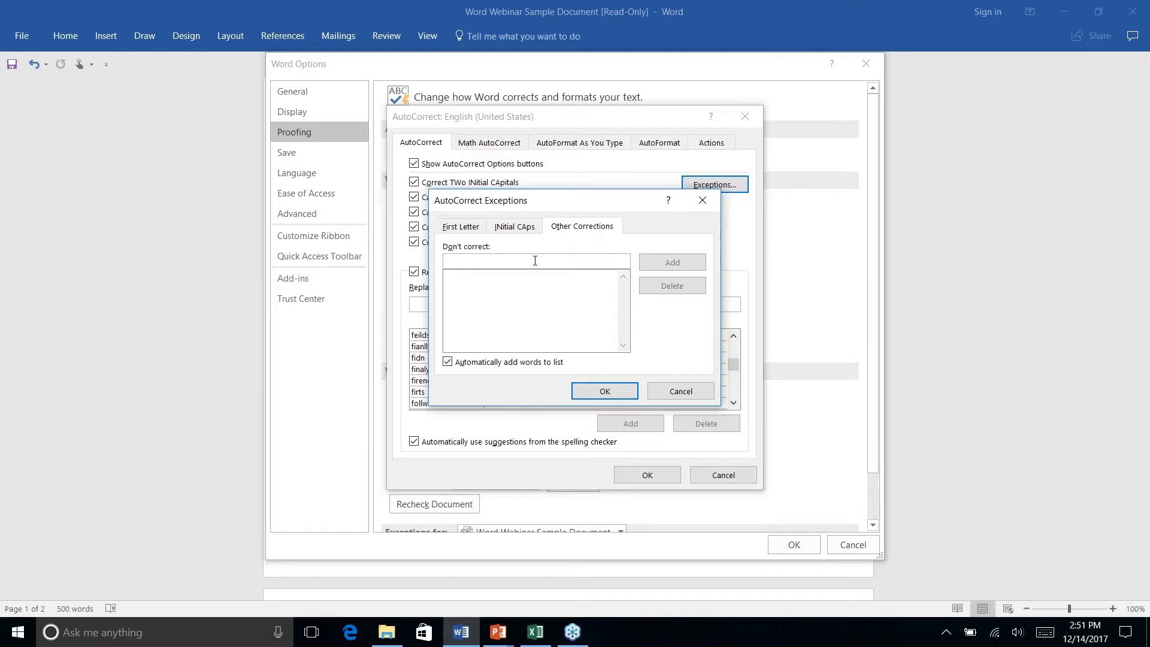
left_click(461, 226)
left_click(514, 226)
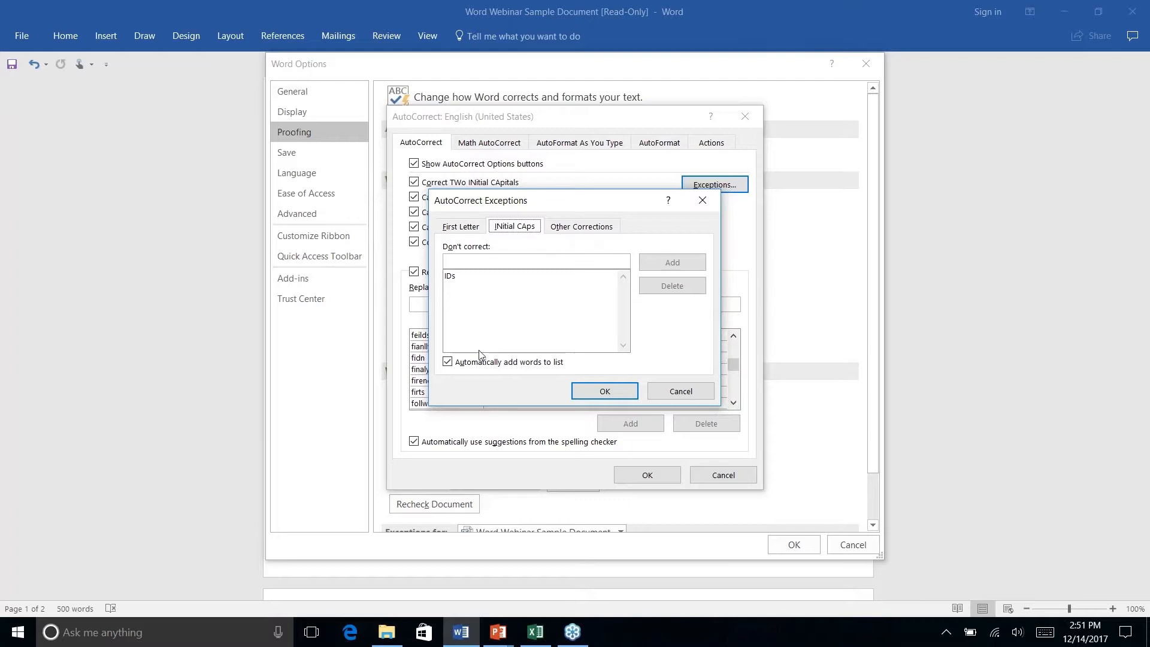
left_click(689, 390)
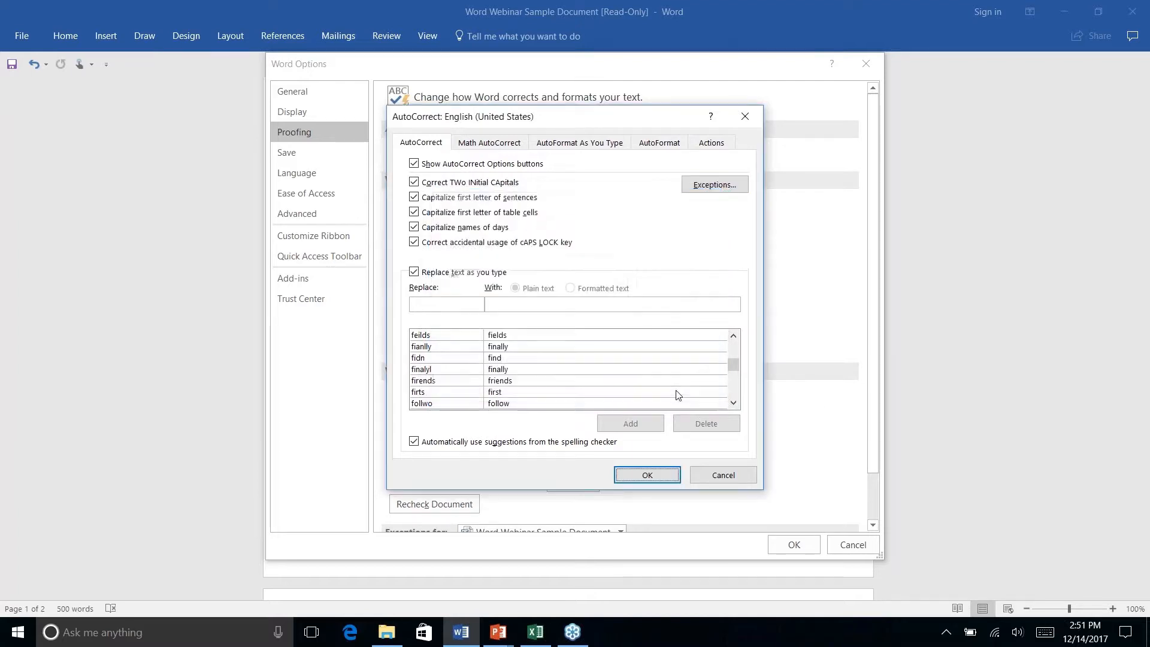
Step: Review the AutoFormat As You Type settings, then cancel out of AutoCorrect and Word Options
left_click(584, 148)
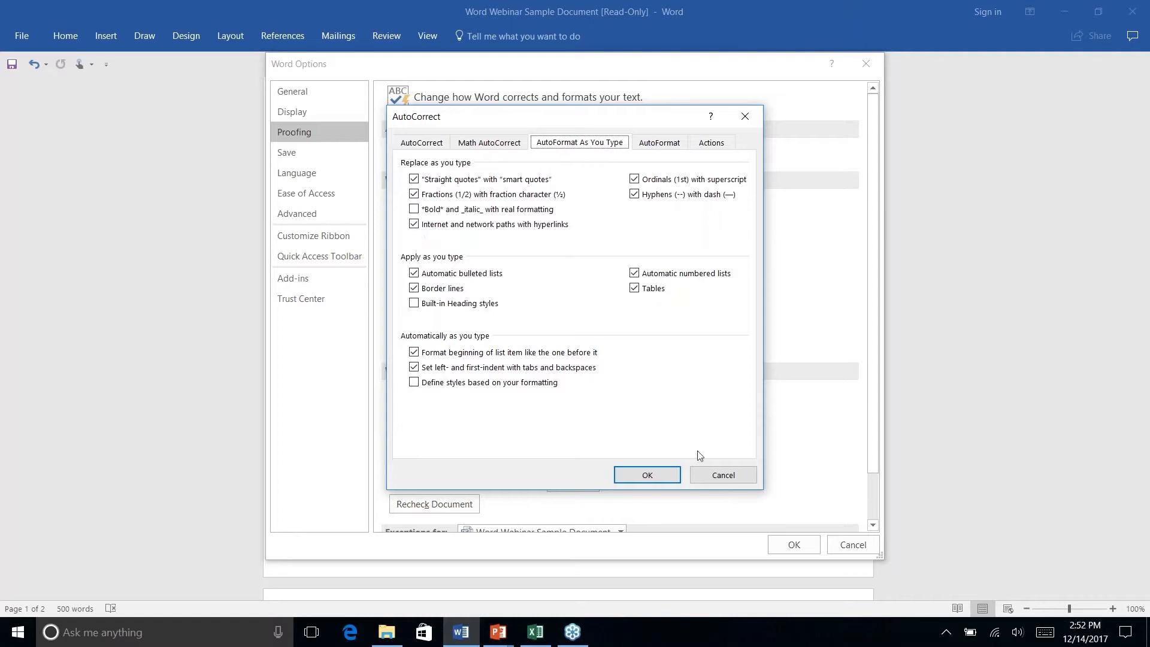
left_click(723, 475)
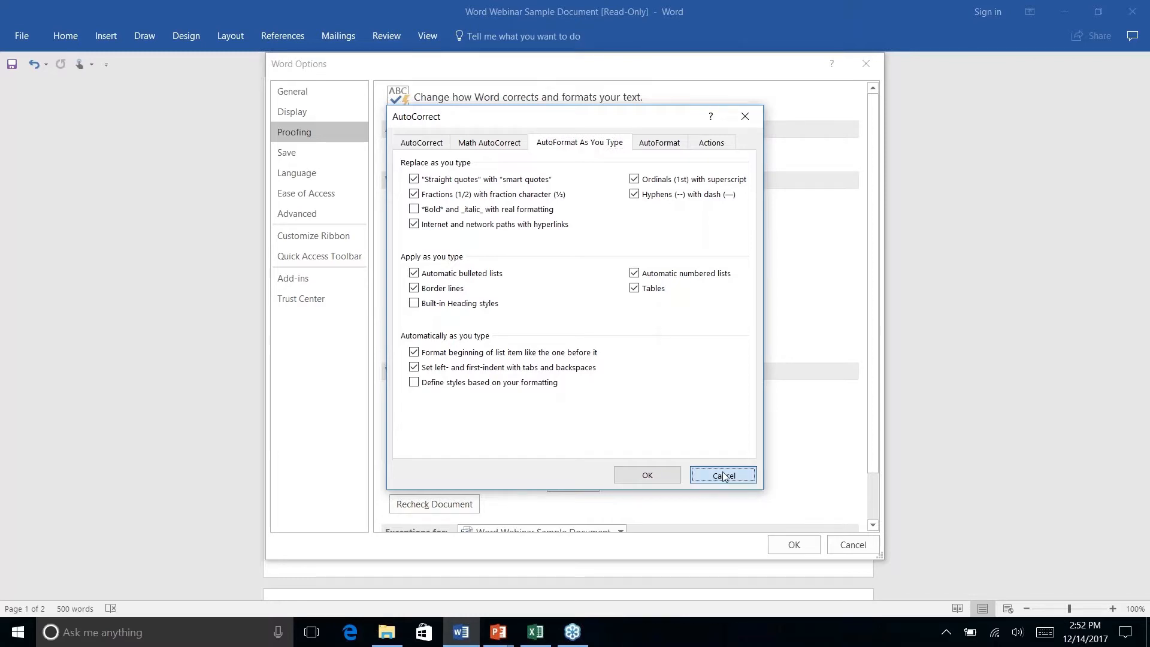
left_click(848, 546)
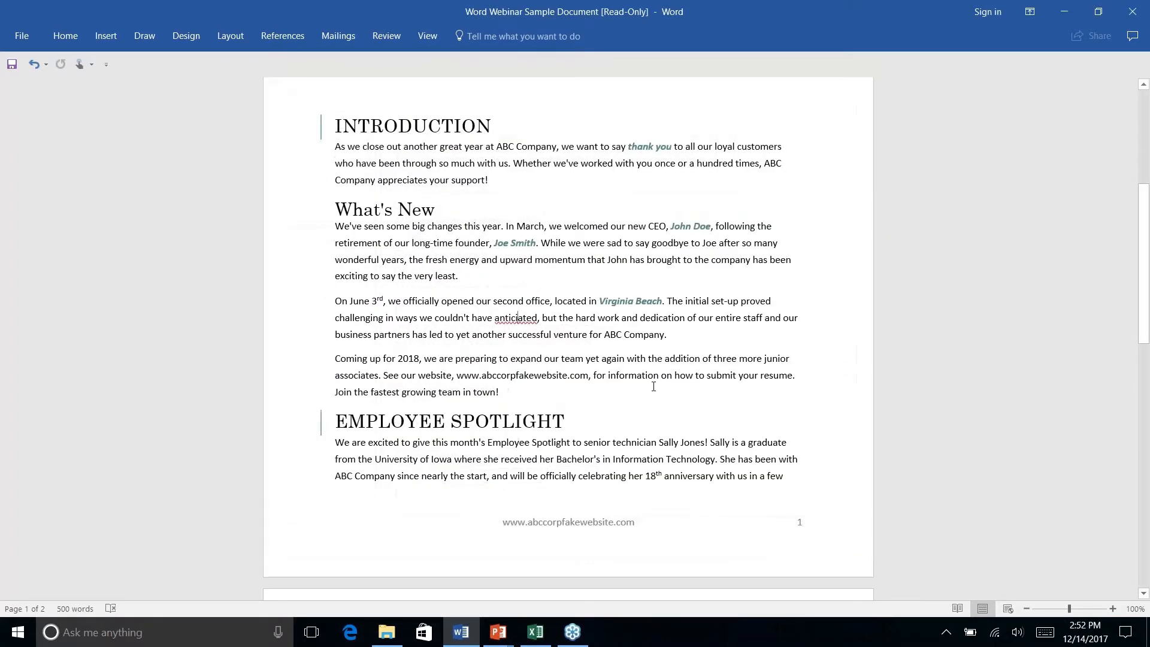
Step: Apply the Normal style to the feedback e-mail address at the end of the How Are We Doing? section
scroll(653, 387, "down", 13)
scroll(653, 386, "up", 2)
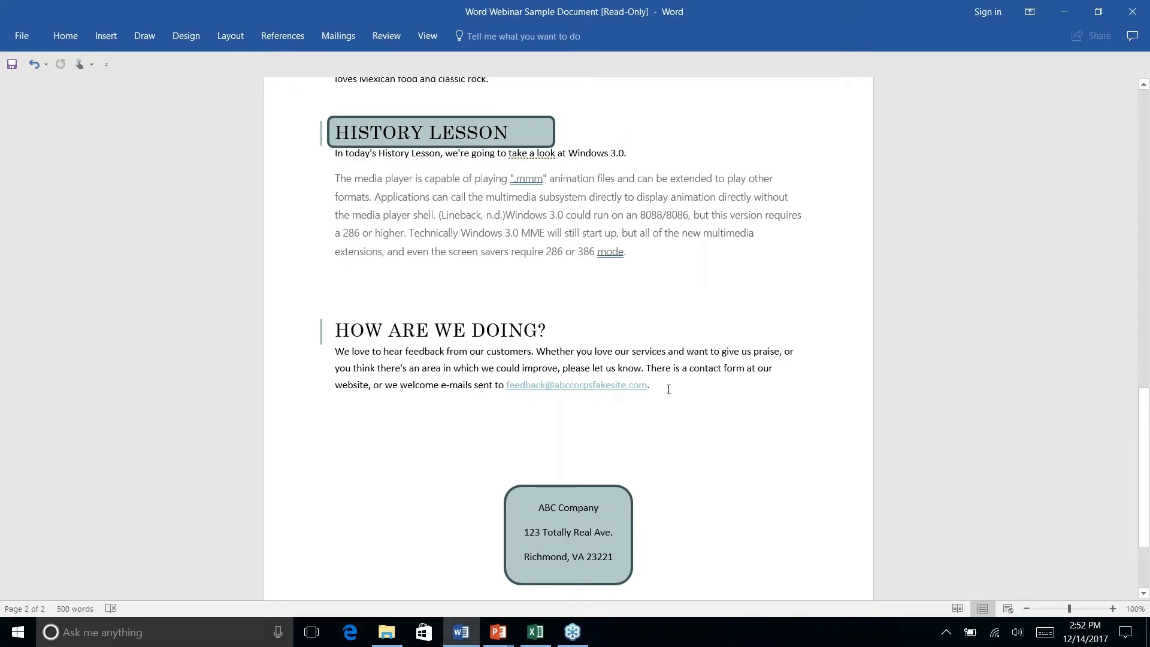
left_click(68, 38)
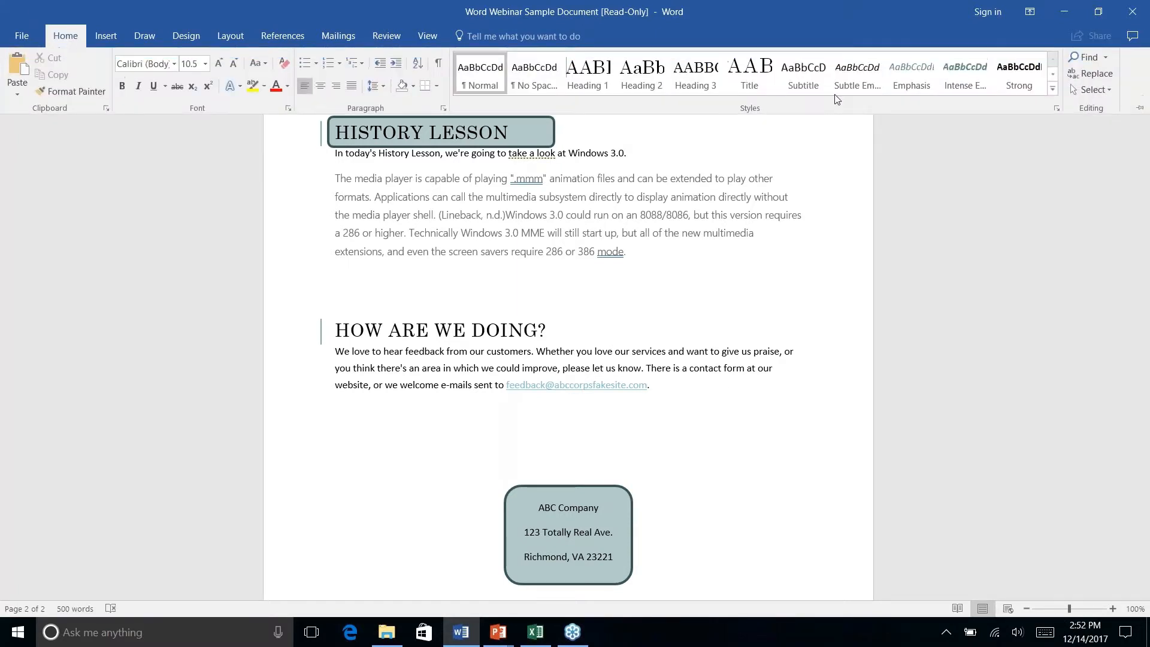
right_click(653, 388)
key("Escape")
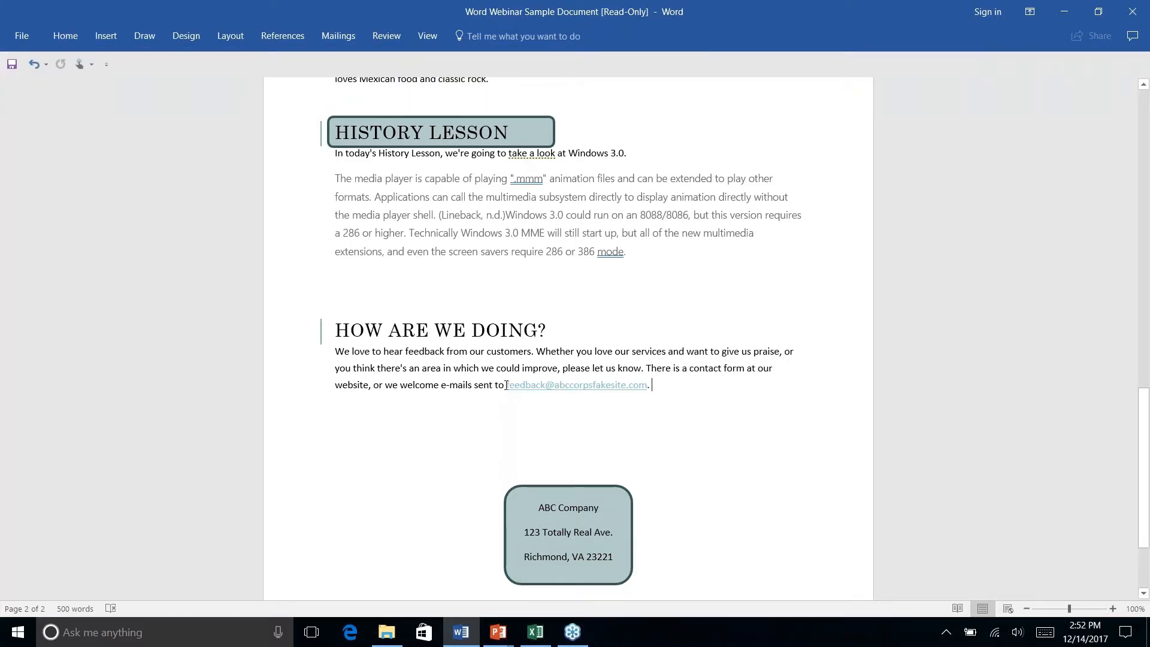
left_click_drag(507, 385, 609, 385)
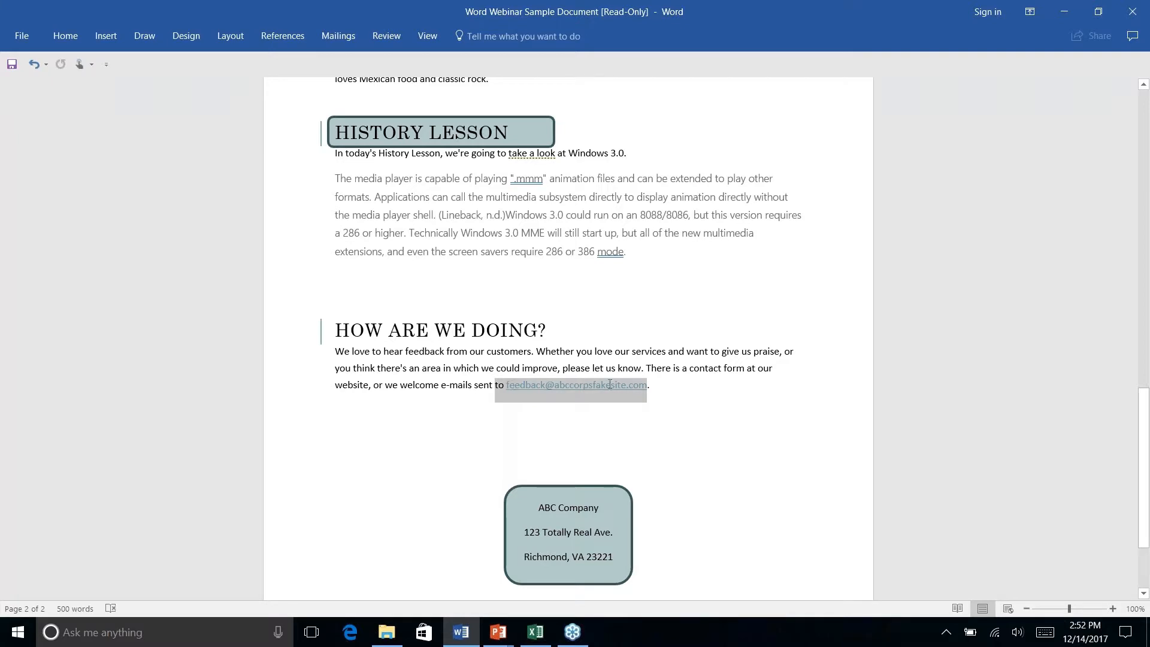
left_click(697, 405)
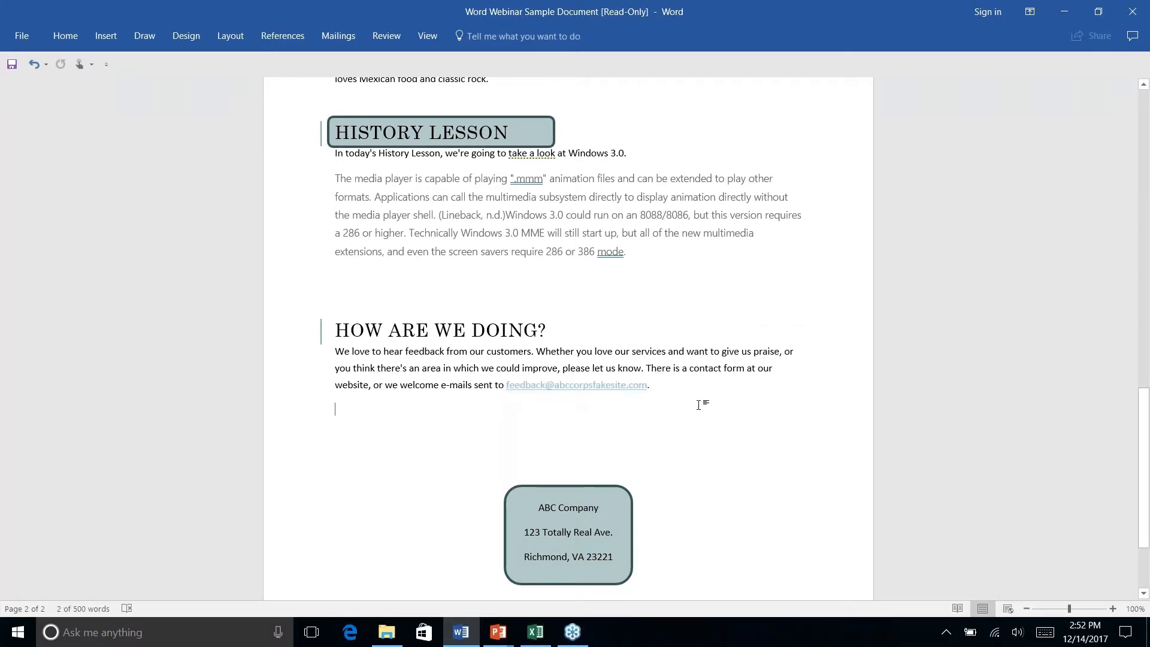
left_click_drag(505, 387, 654, 396)
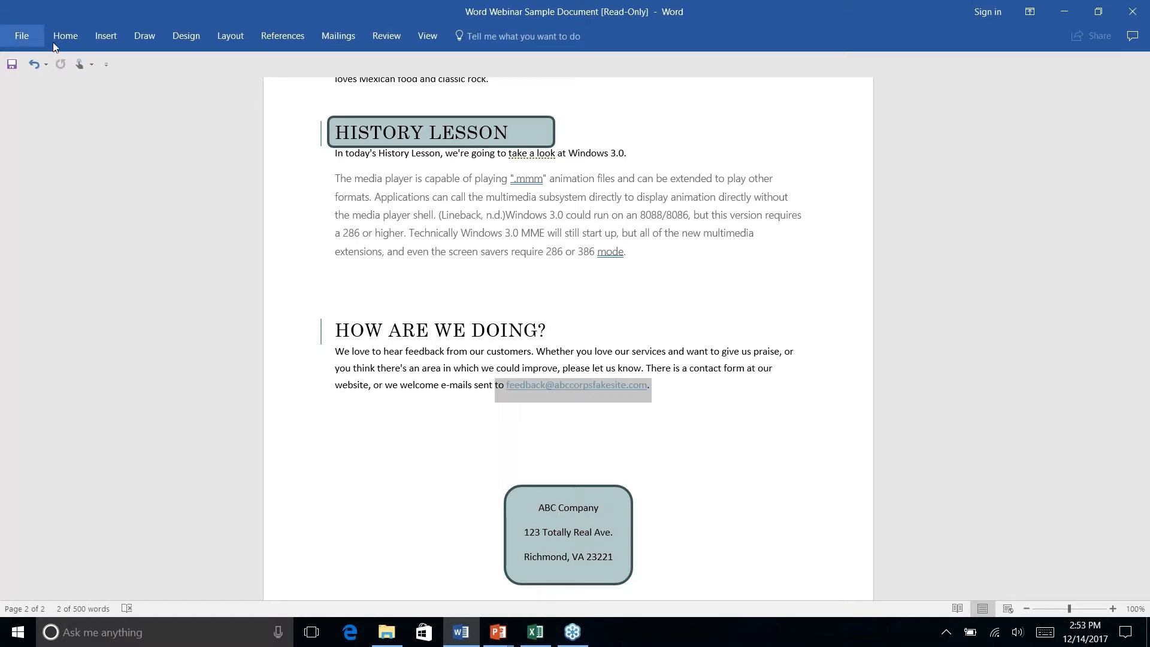
left_click(68, 37)
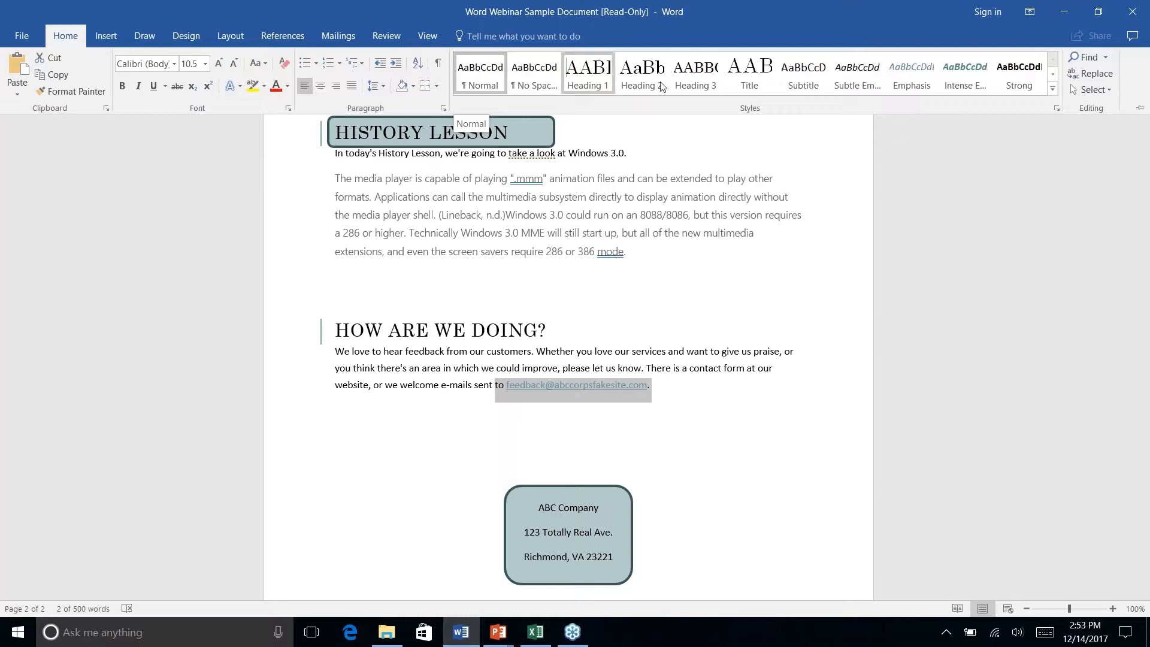
left_click(484, 71)
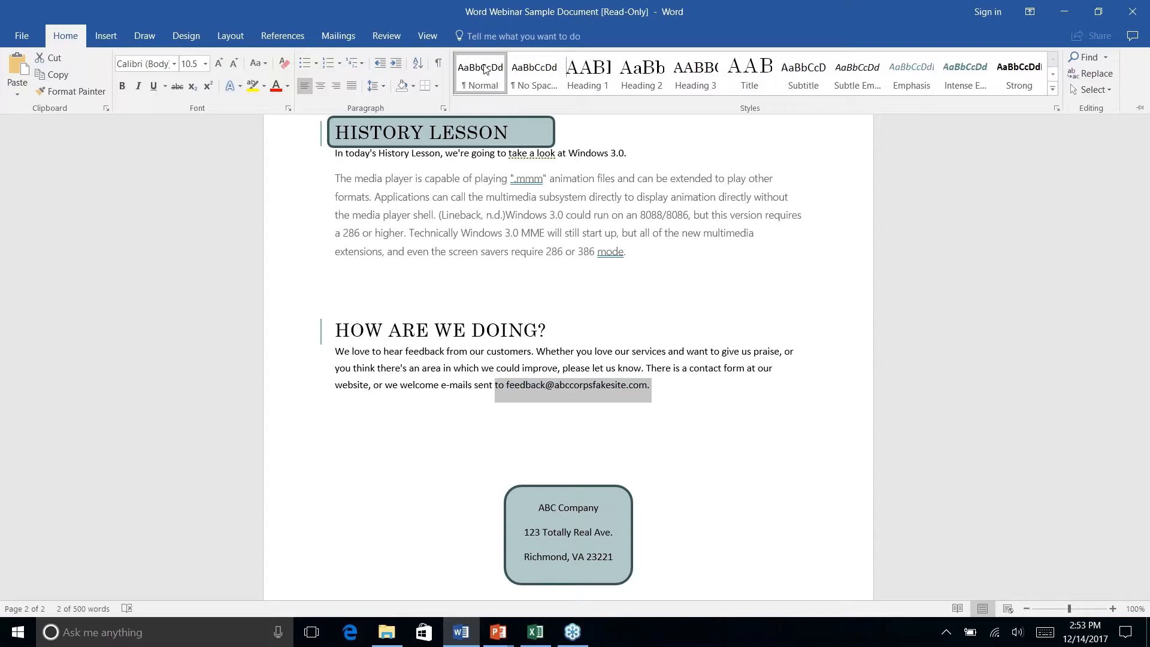
right_click(669, 390)
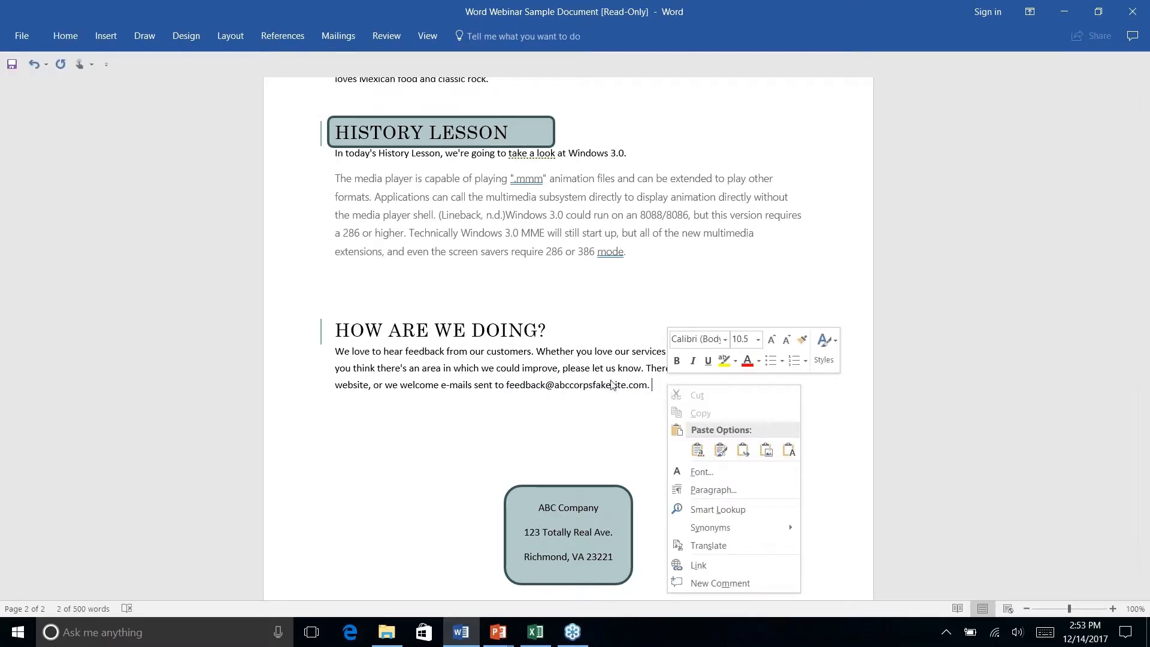
left_click(597, 385)
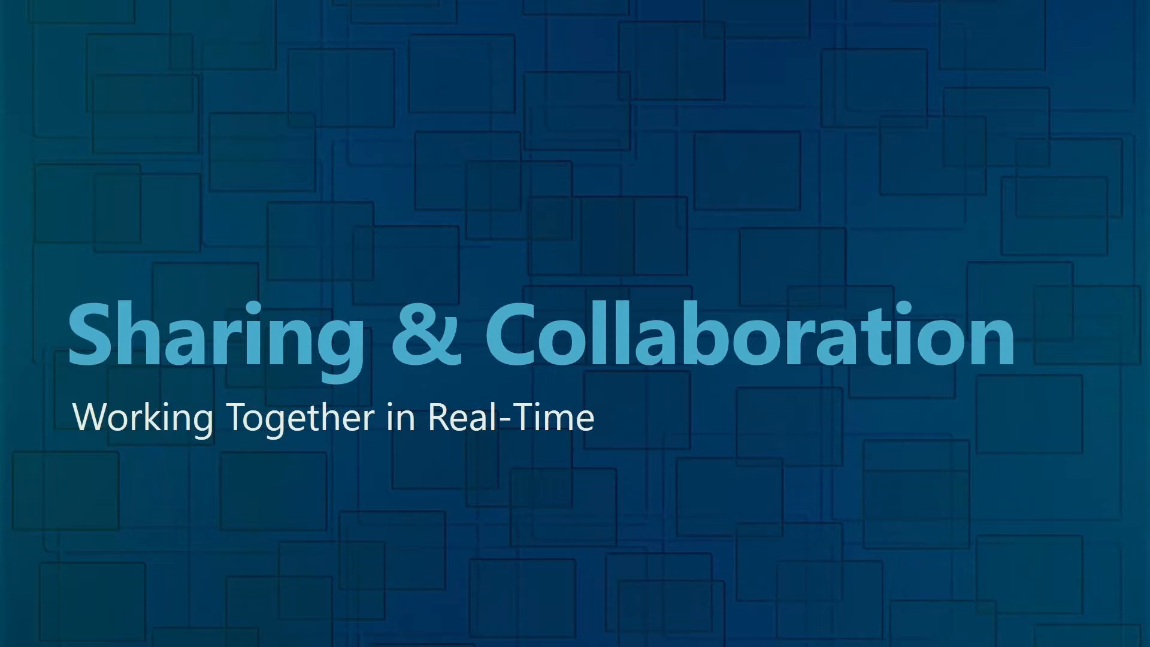
Step: Switch back to Word, open the Save As dialog for the newsletter, examine its location and file name options, and cancel
key("alt+Tab")
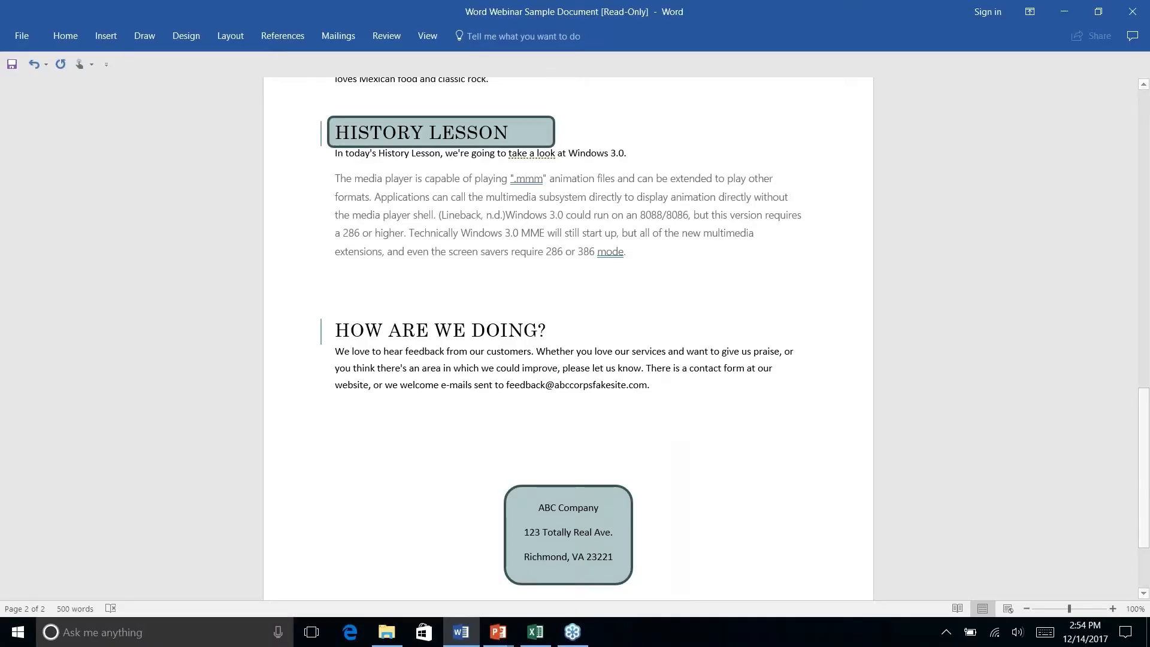
scroll(568, 335, "down", 2)
scroll(568, 335, "down", 1)
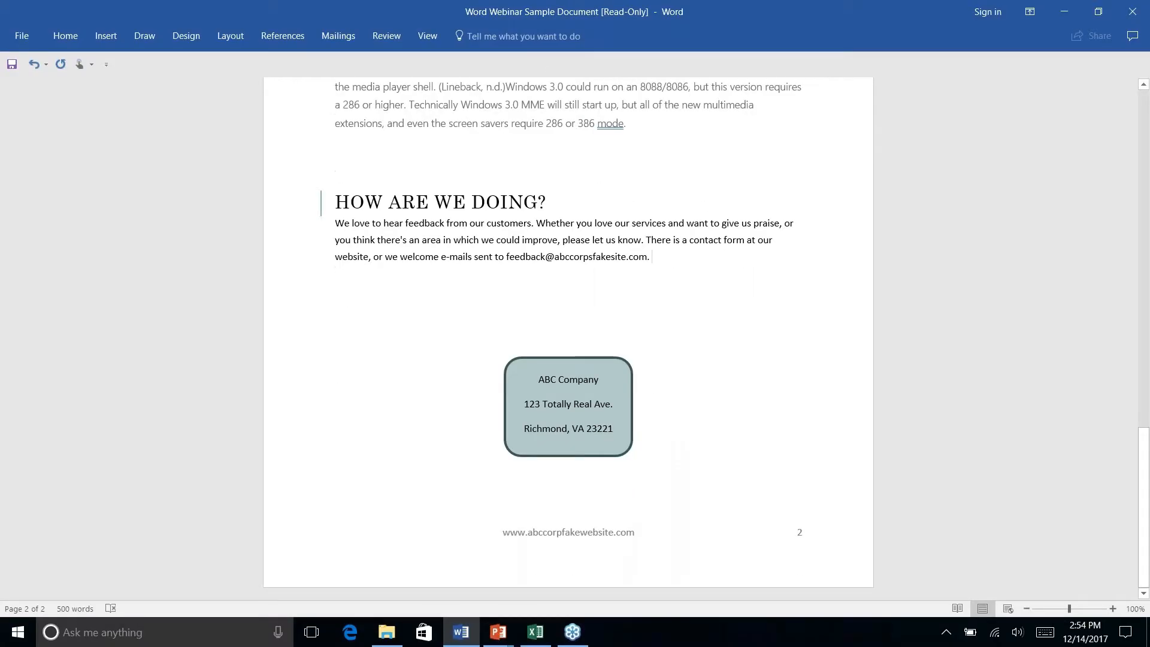
left_click(6, 35)
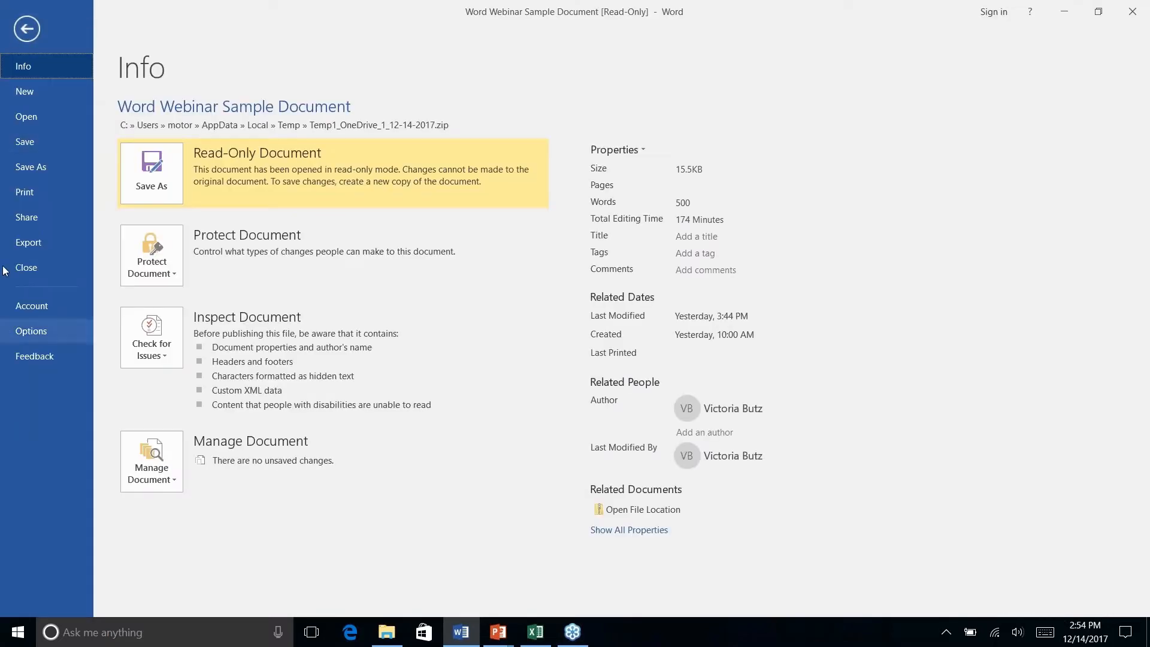
left_click(26, 33)
left_click(26, 39)
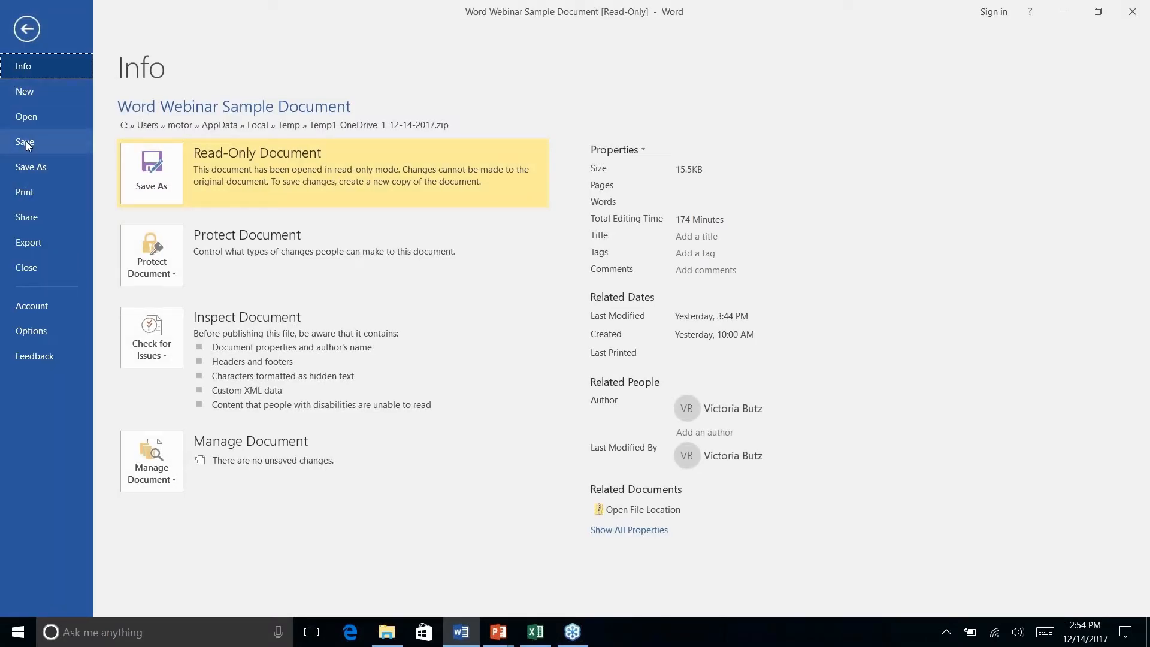
left_click(28, 142)
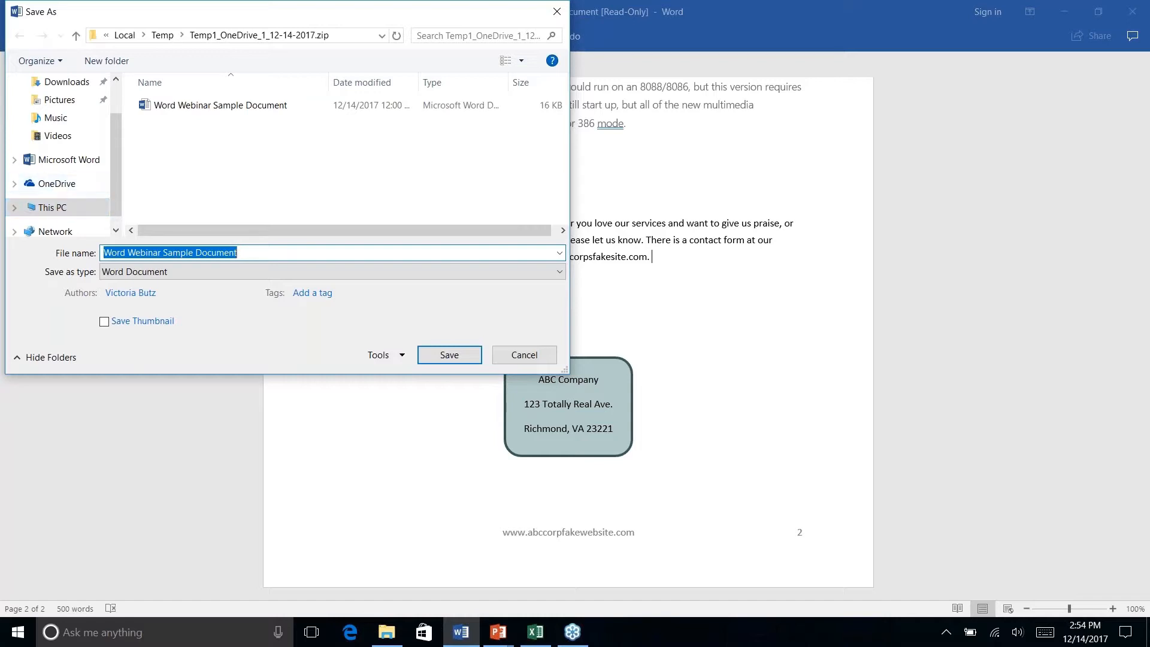
left_click(524, 355)
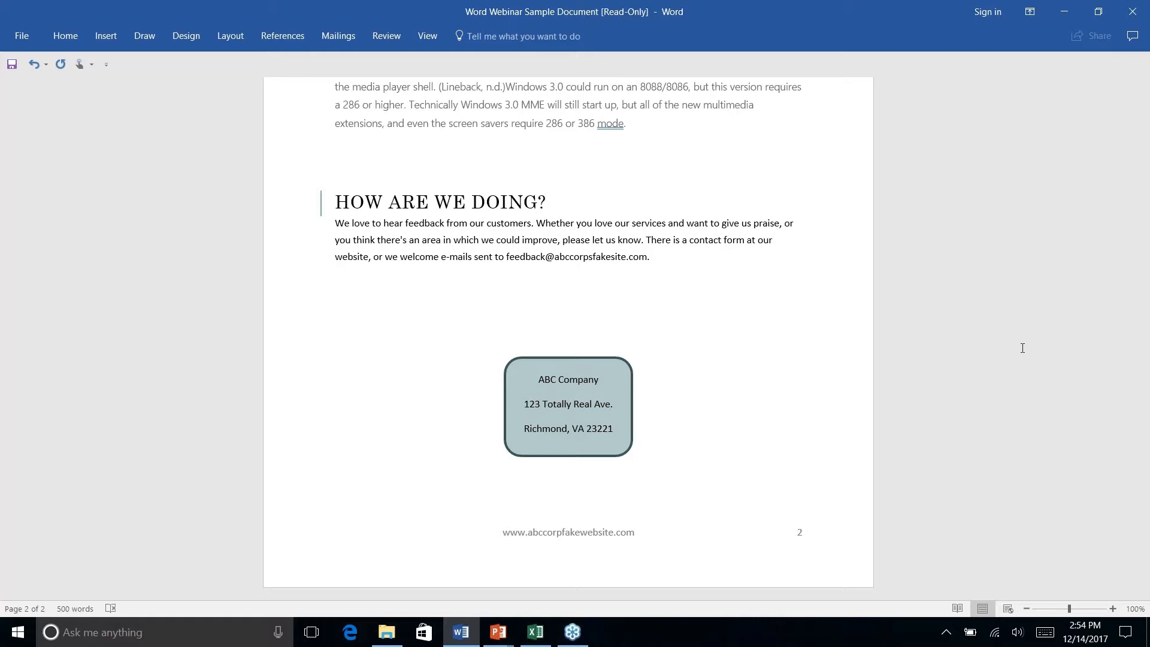
scroll(1023, 348, "up", 5)
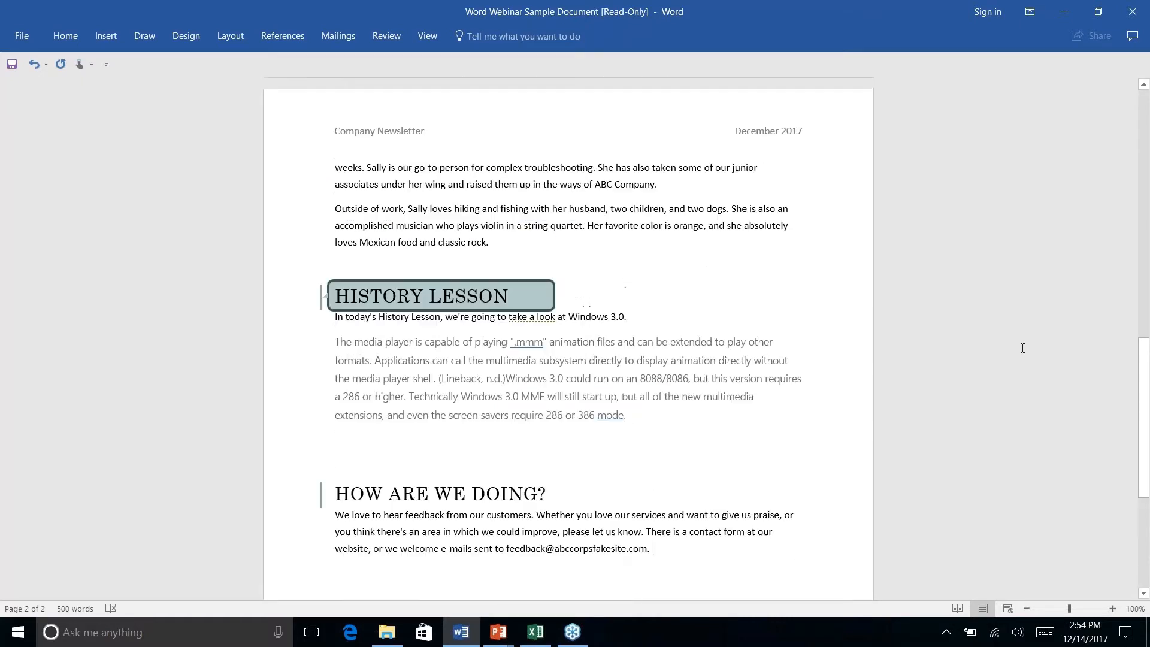
scroll(1022, 348, "down", 1)
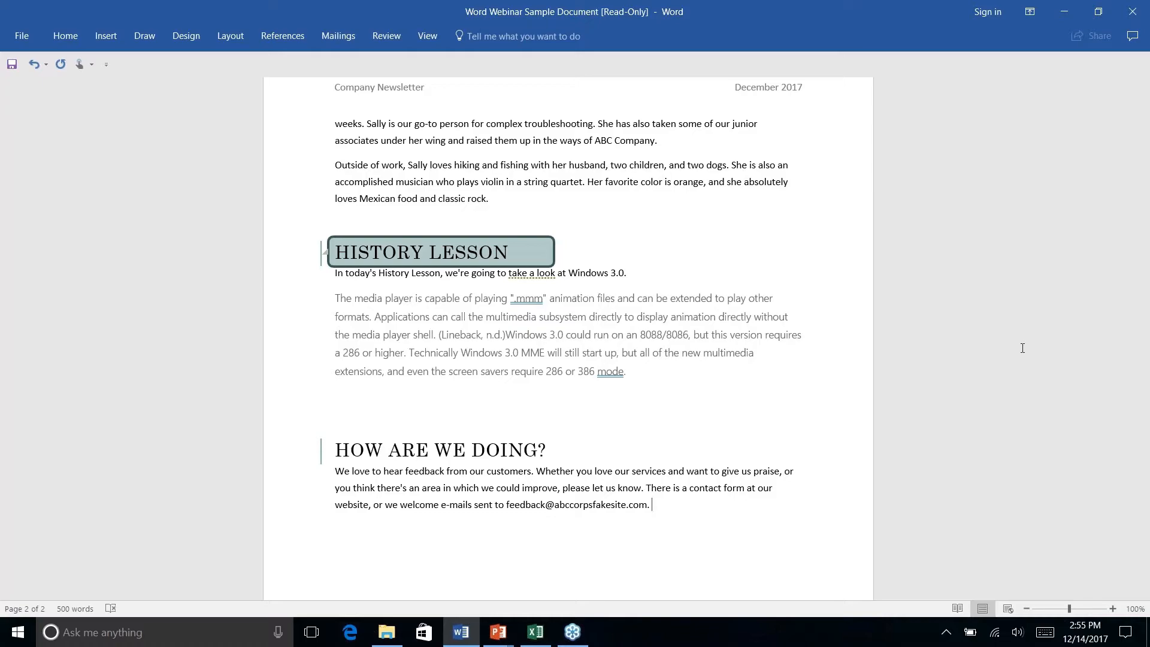
key("alt+Tab")
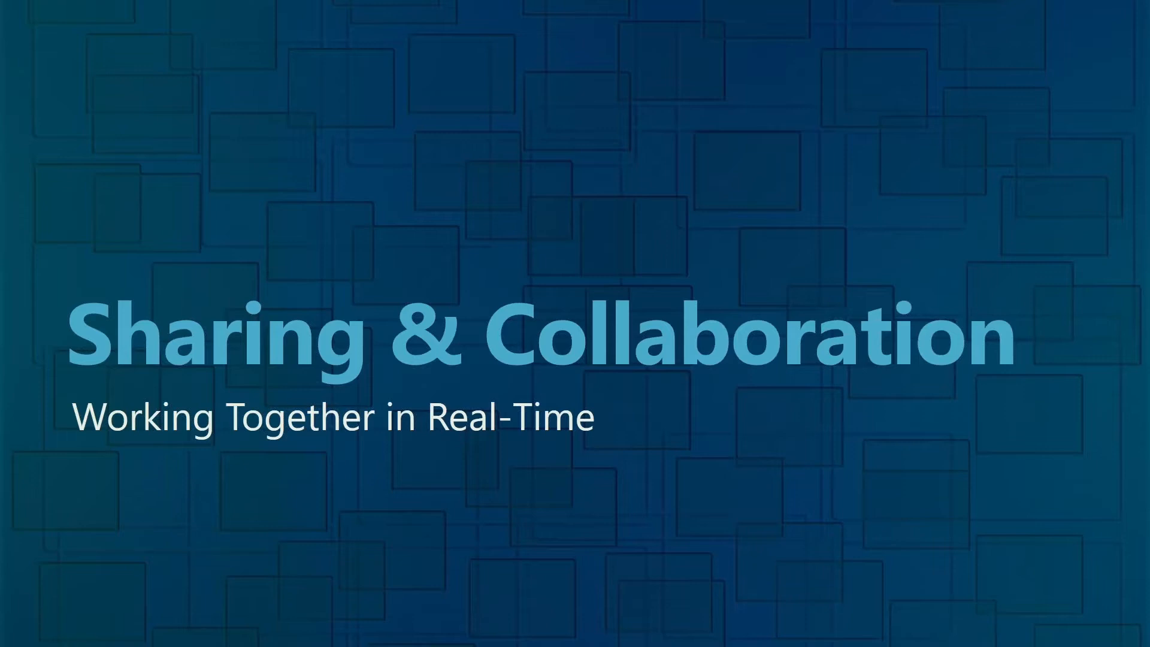
key("Right")
key("alt+Tab")
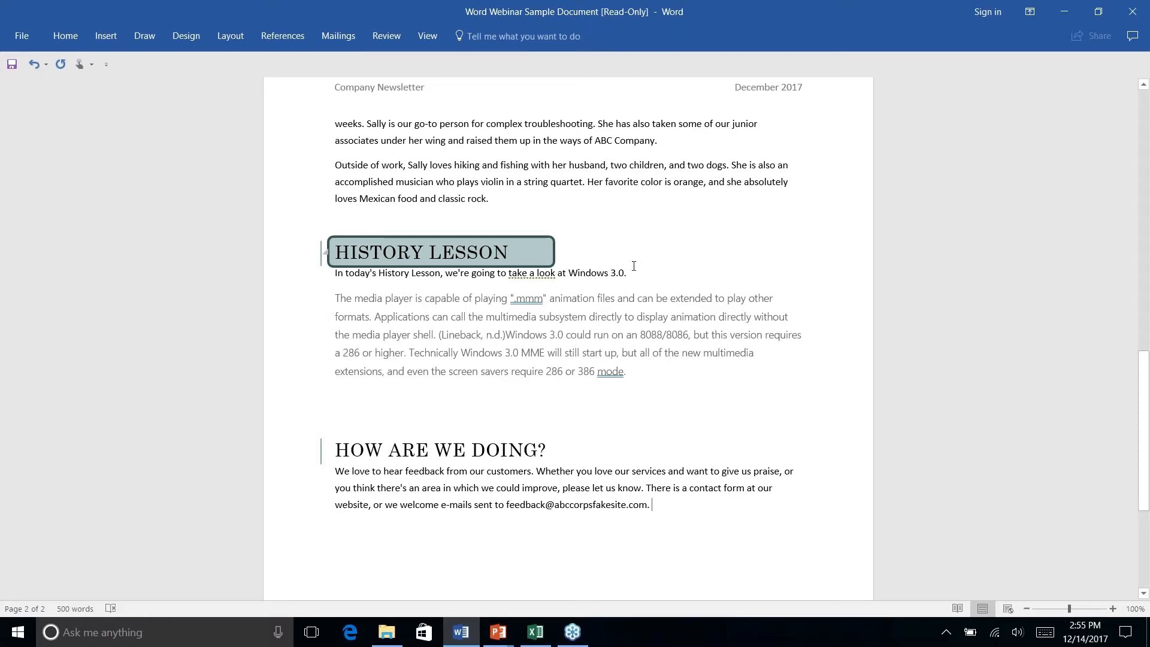
Step: Look over the newsletter's first page from the Contents list to the Employee Spotlight section
scroll(634, 265, "up", 15)
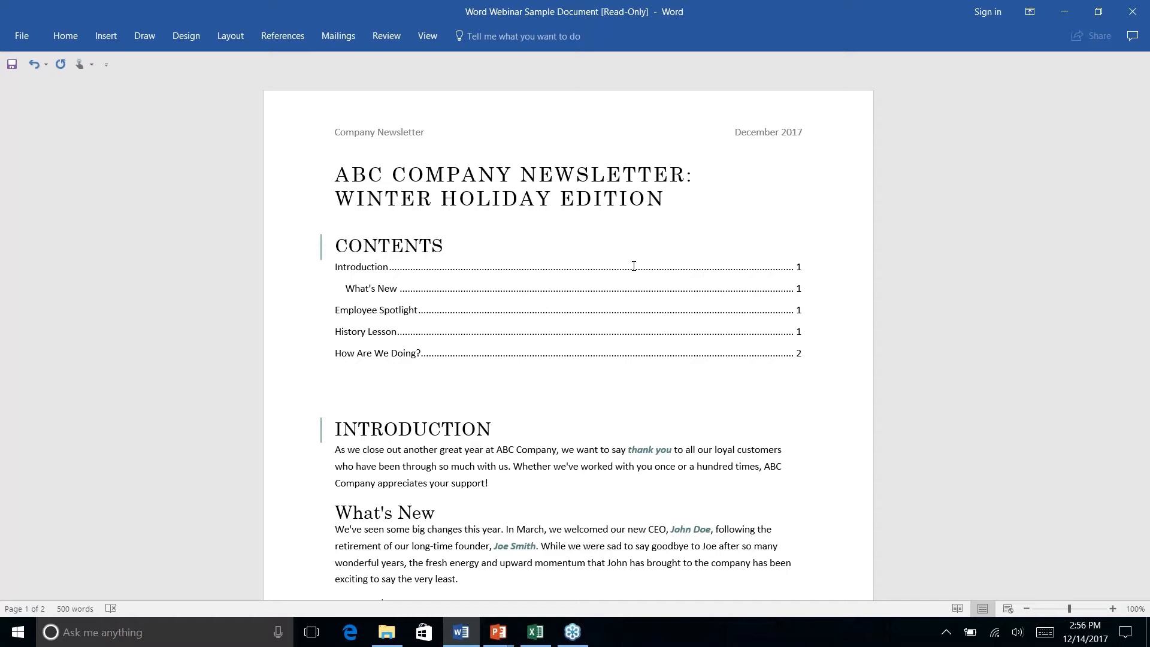
scroll(634, 266, "down", 10)
scroll(634, 265, "up", 10)
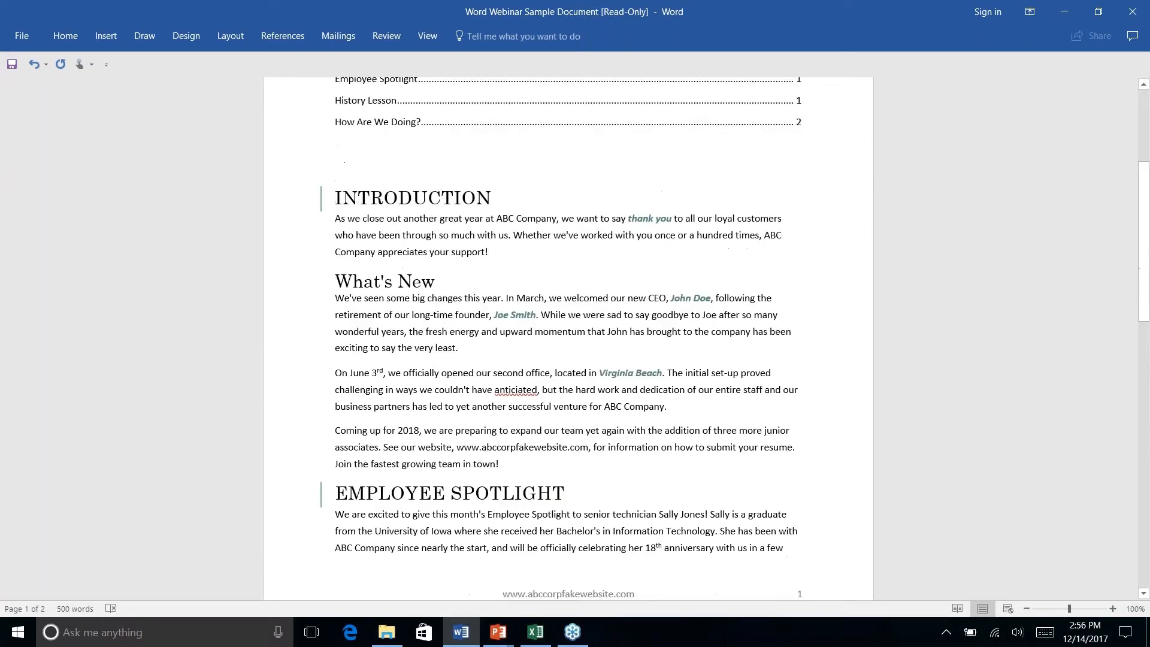
scroll(568, 339, "down", 6)
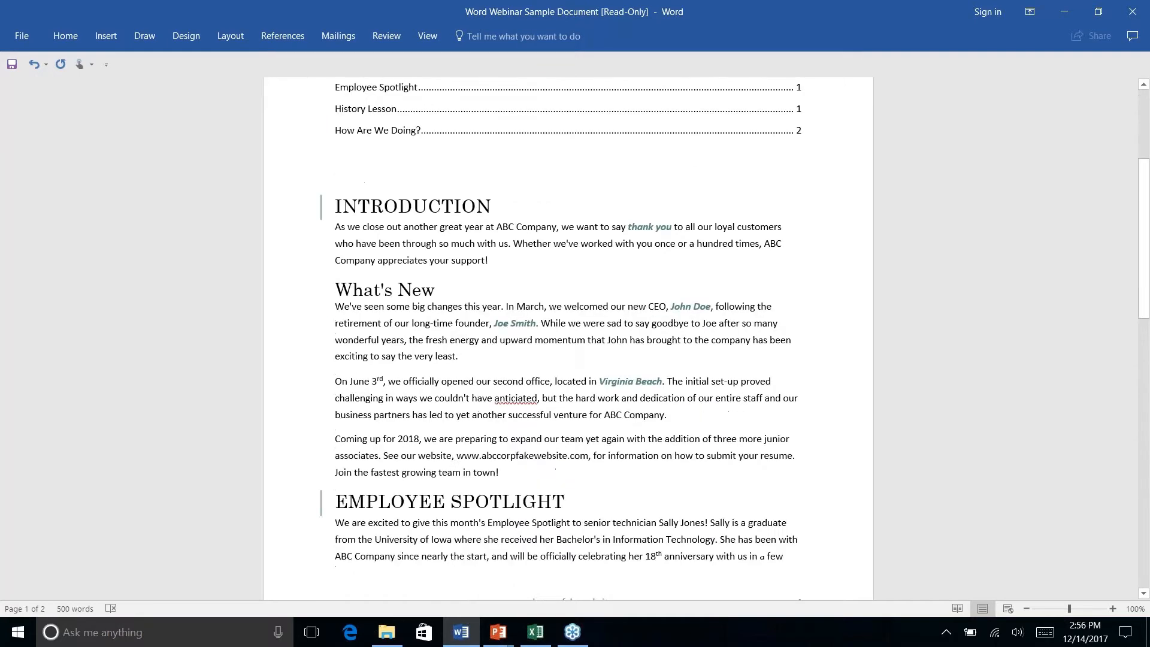
scroll(568, 339, "down", 3)
scroll(568, 338, "up", 9)
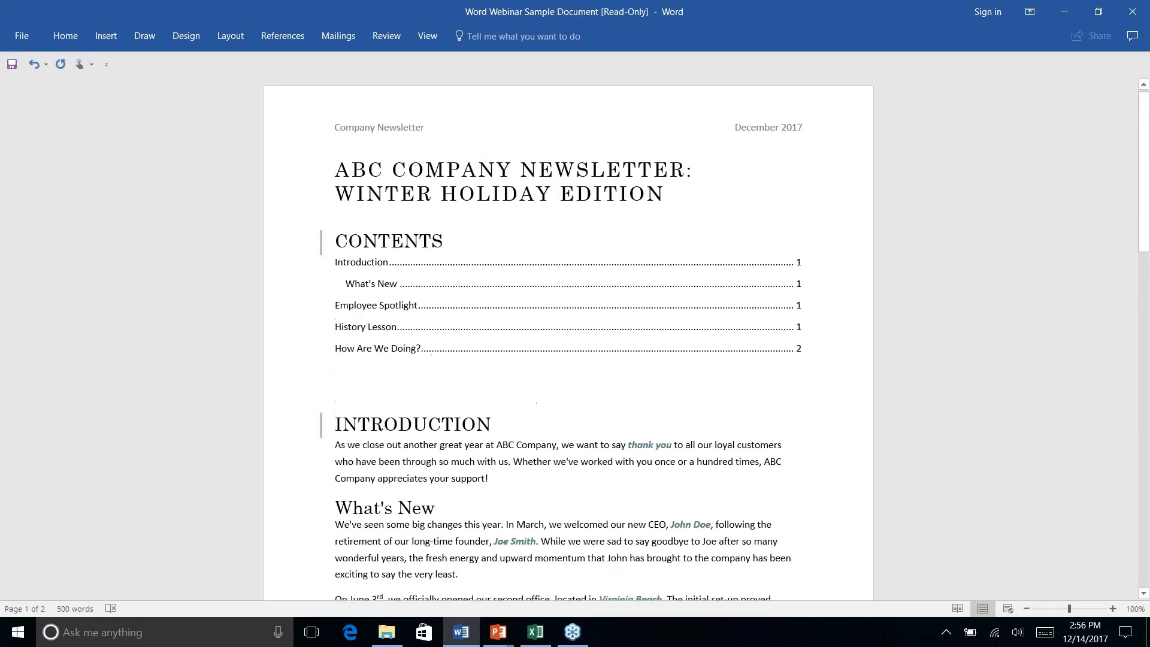
scroll(568, 339, "down", 7)
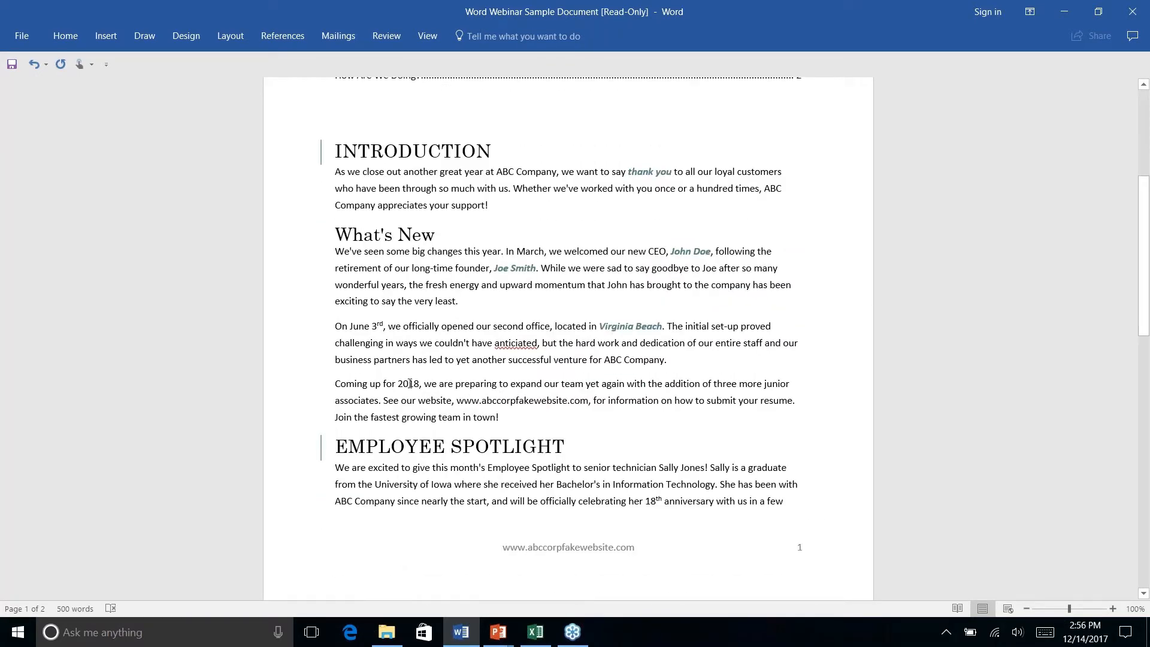
Step: Insert a Next Page section break after the last What's New paragraph, directly before the Employee Spotlight heading
left_click(526, 416)
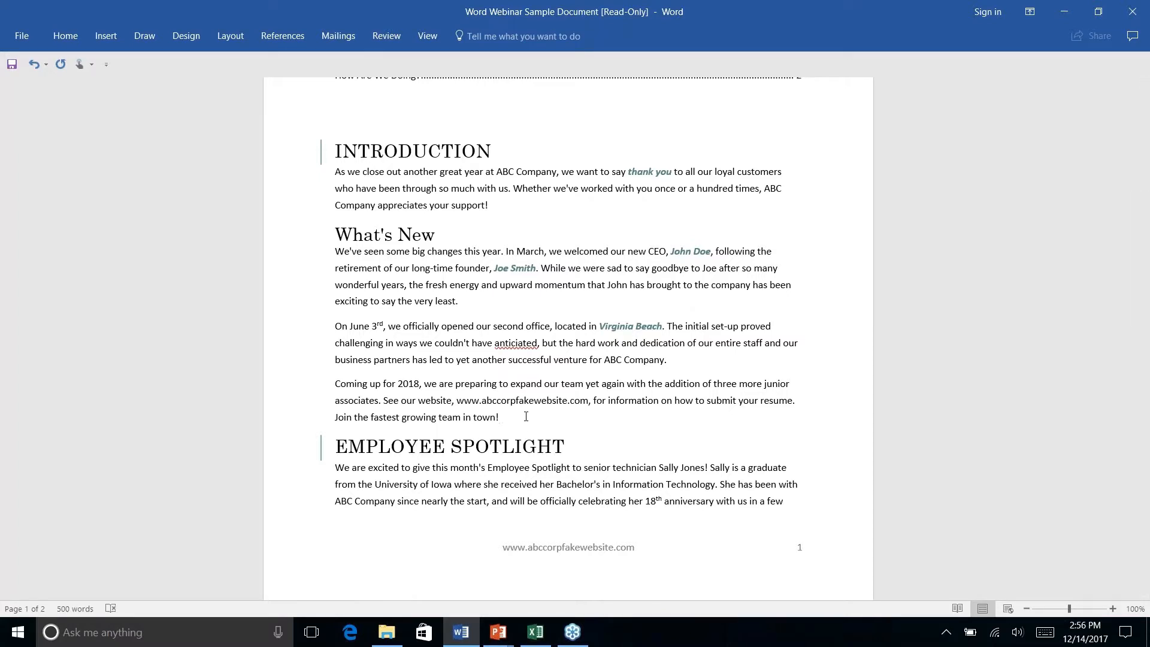
left_click(110, 37)
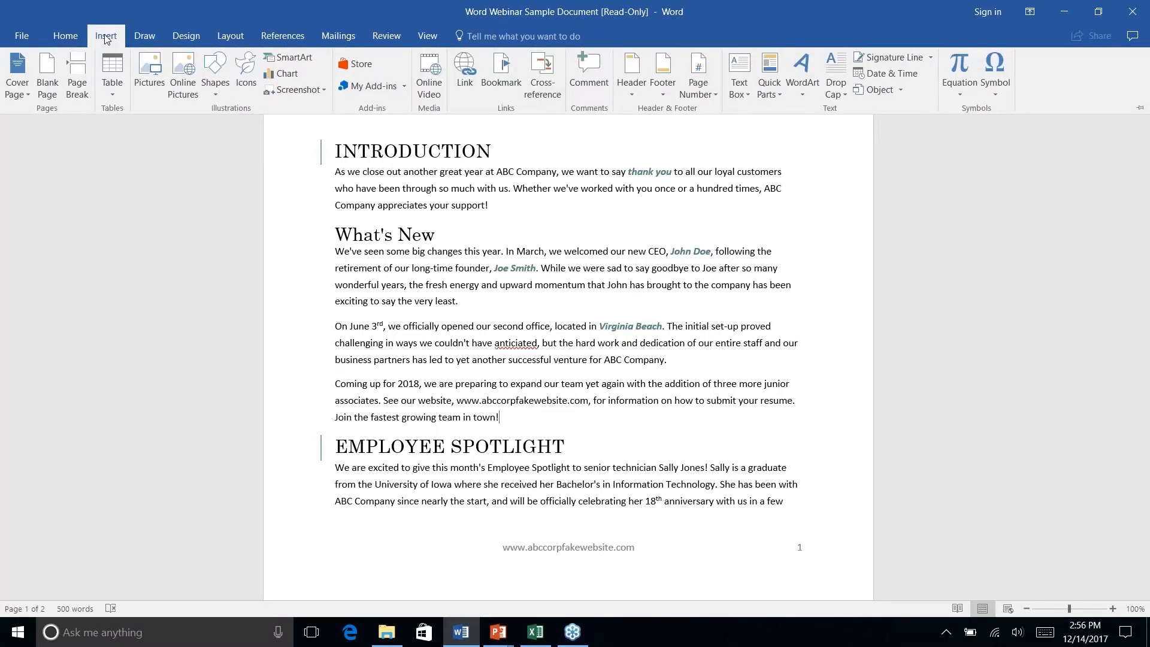
left_click(145, 37)
left_click(194, 38)
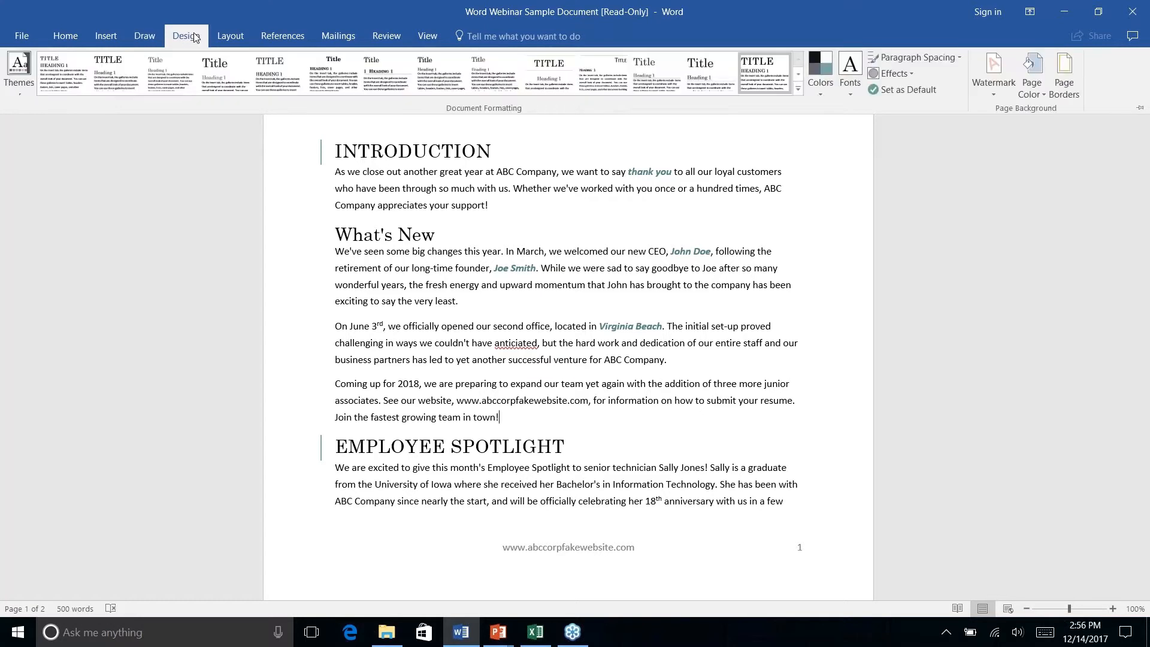
left_click(232, 40)
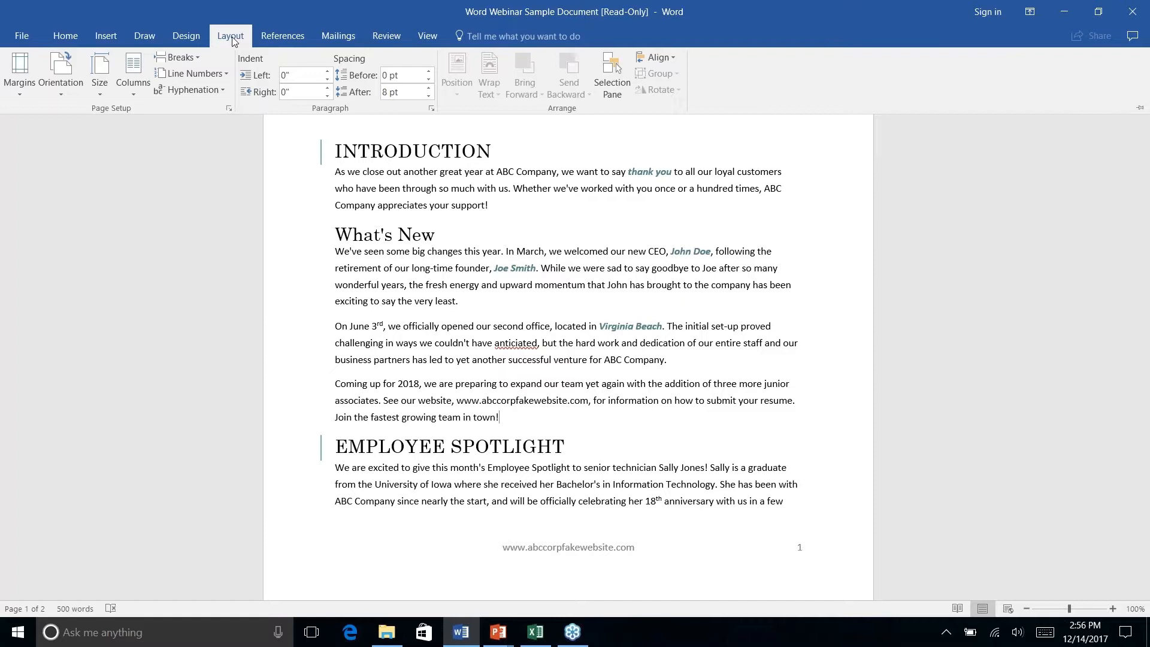
left_click(504, 416)
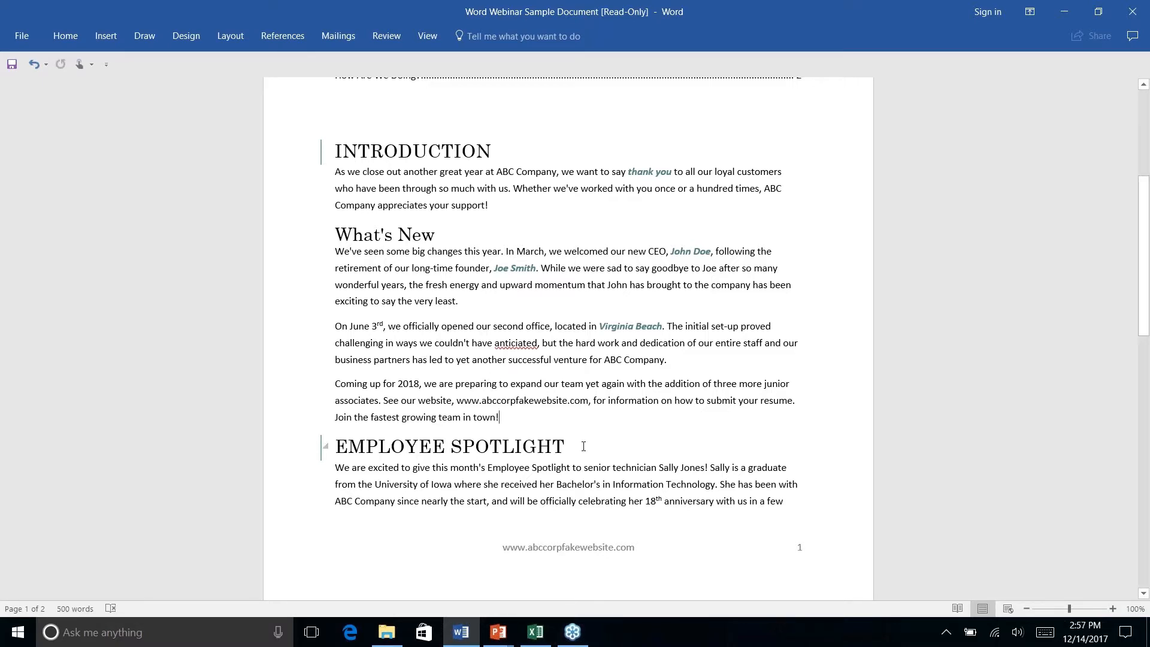
scroll(583, 447, "up", 2)
scroll(583, 446, "down", 5)
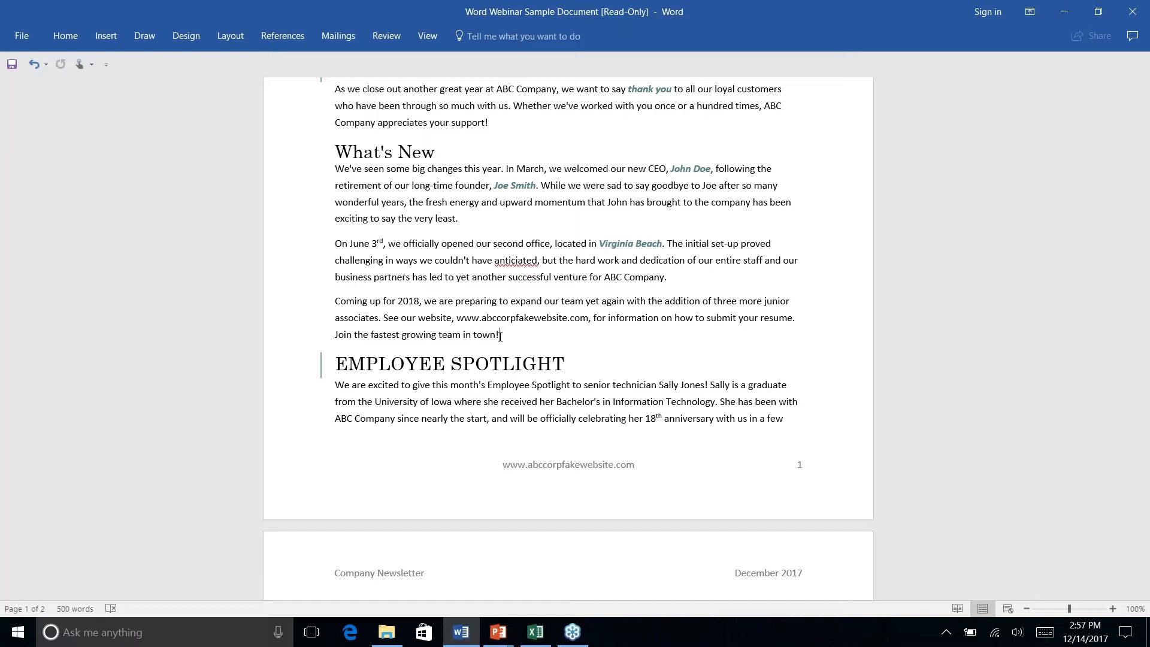
left_click(239, 39)
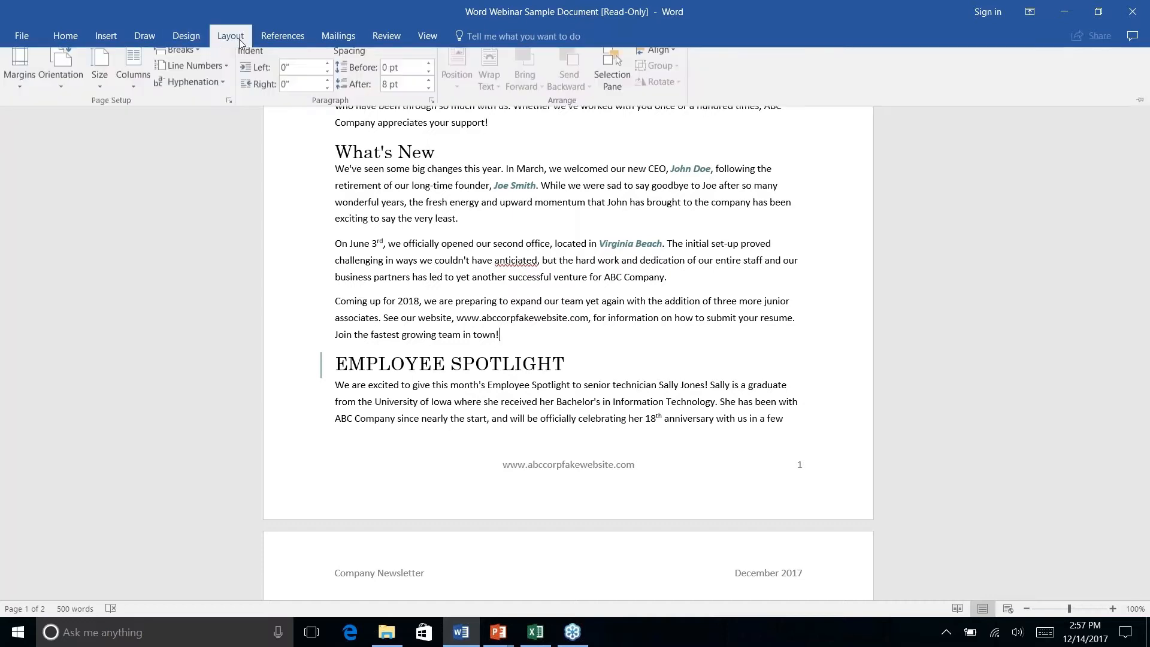
left_click(196, 57)
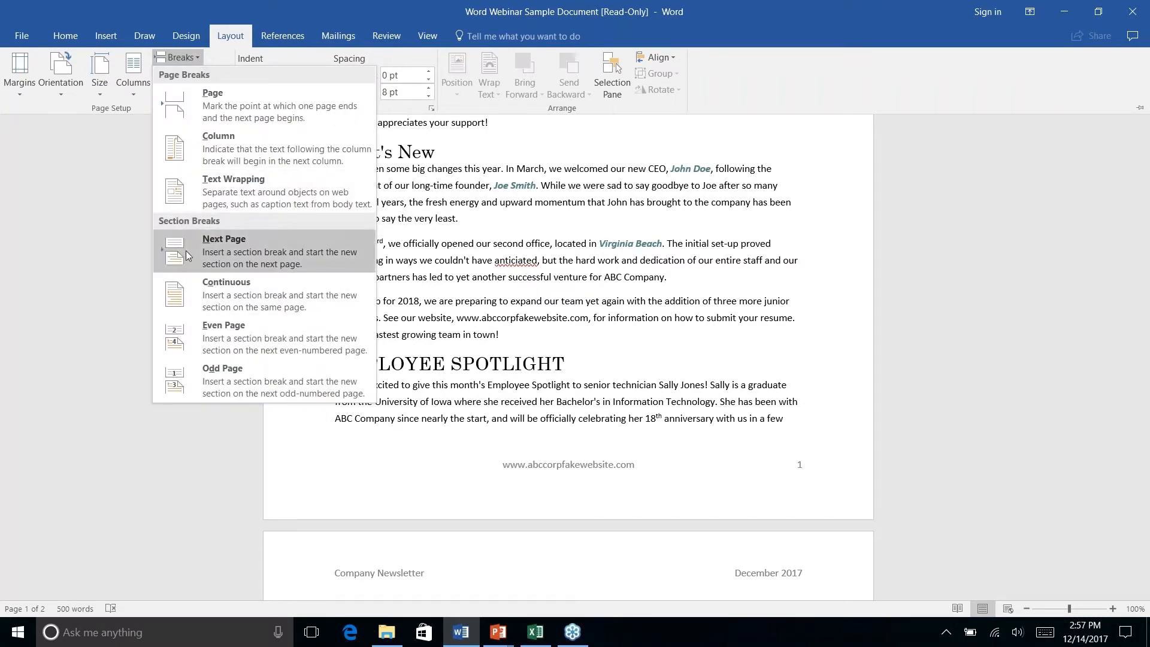
left_click(234, 251)
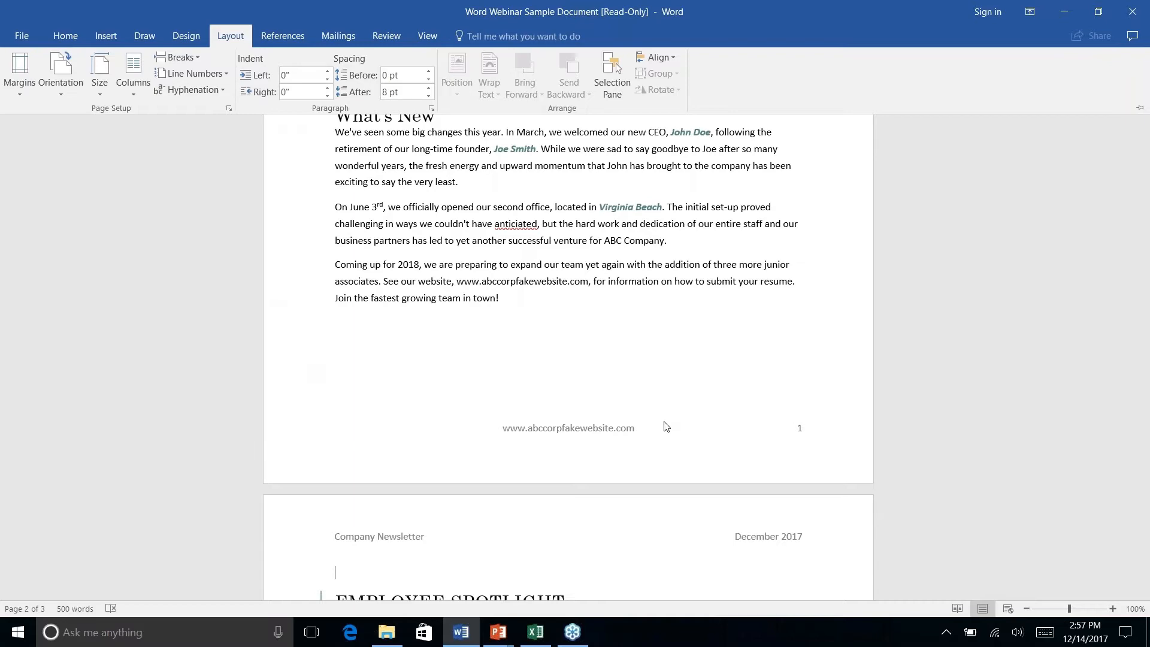
key("ctrl+F1")
scroll(666, 426, "down", 5)
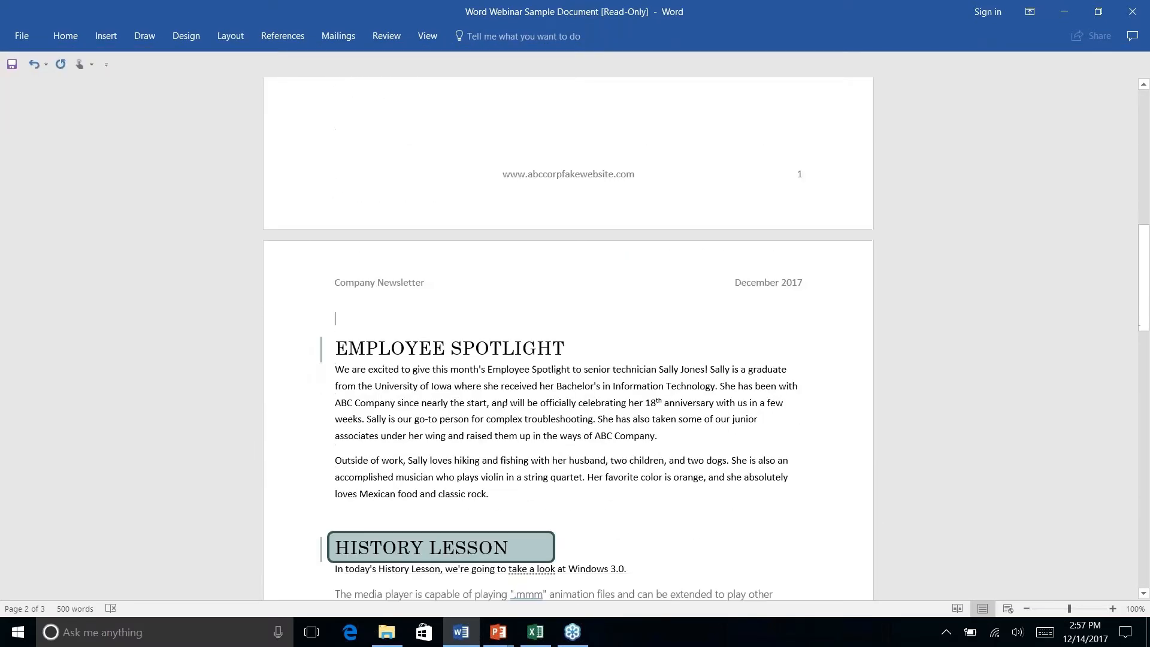
Step: Insert a Continuous section break after the last Employee Spotlight paragraph, directly before the History Lesson heading
scroll(568, 335, "down", 3)
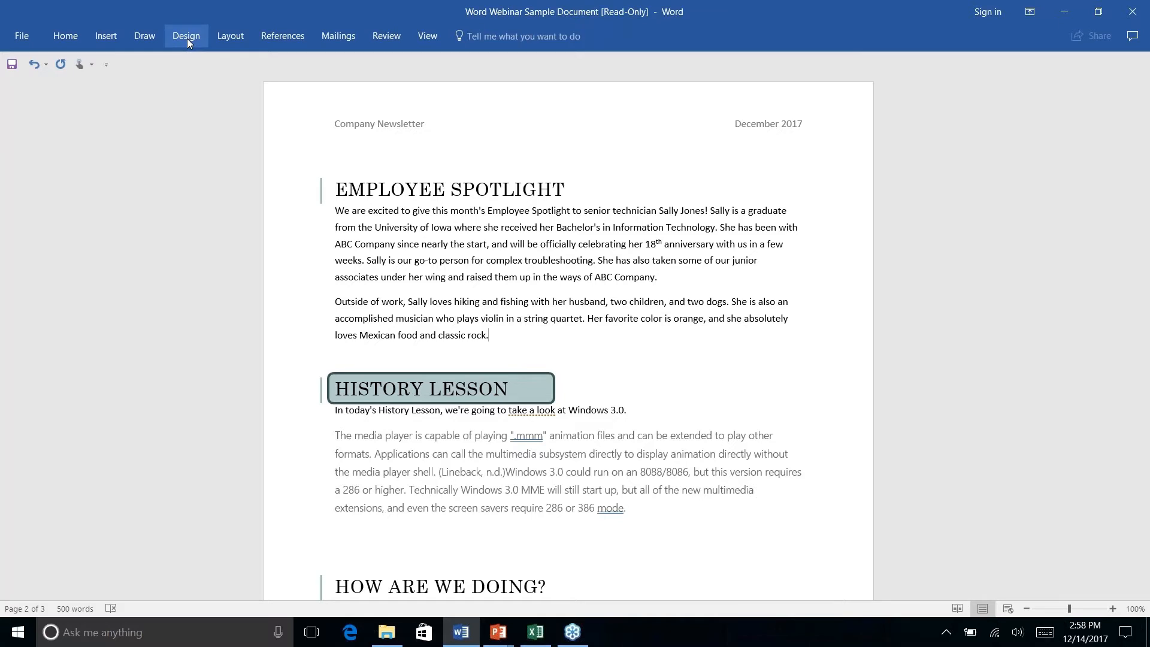
left_click(228, 36)
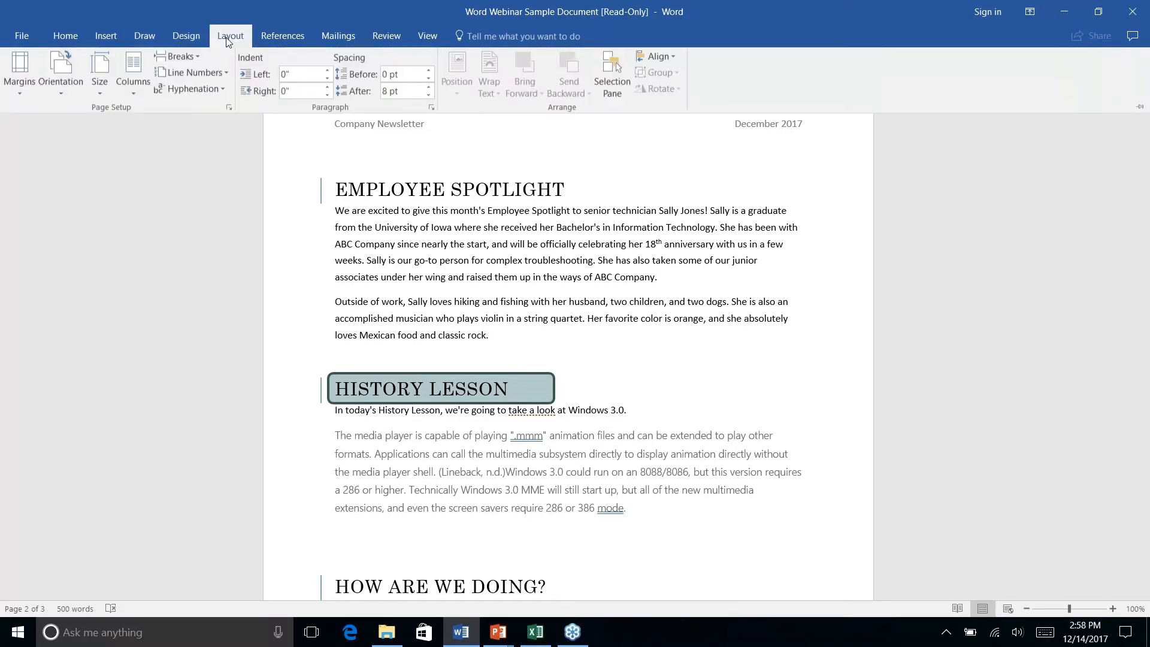
left_click(197, 56)
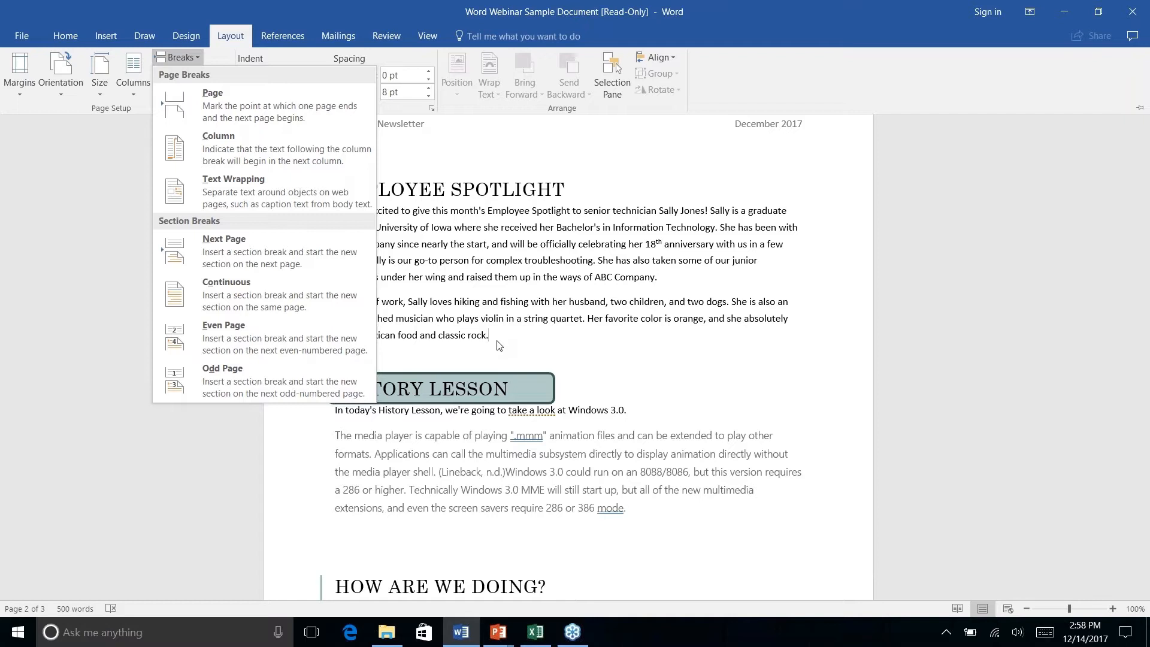
left_click(242, 297)
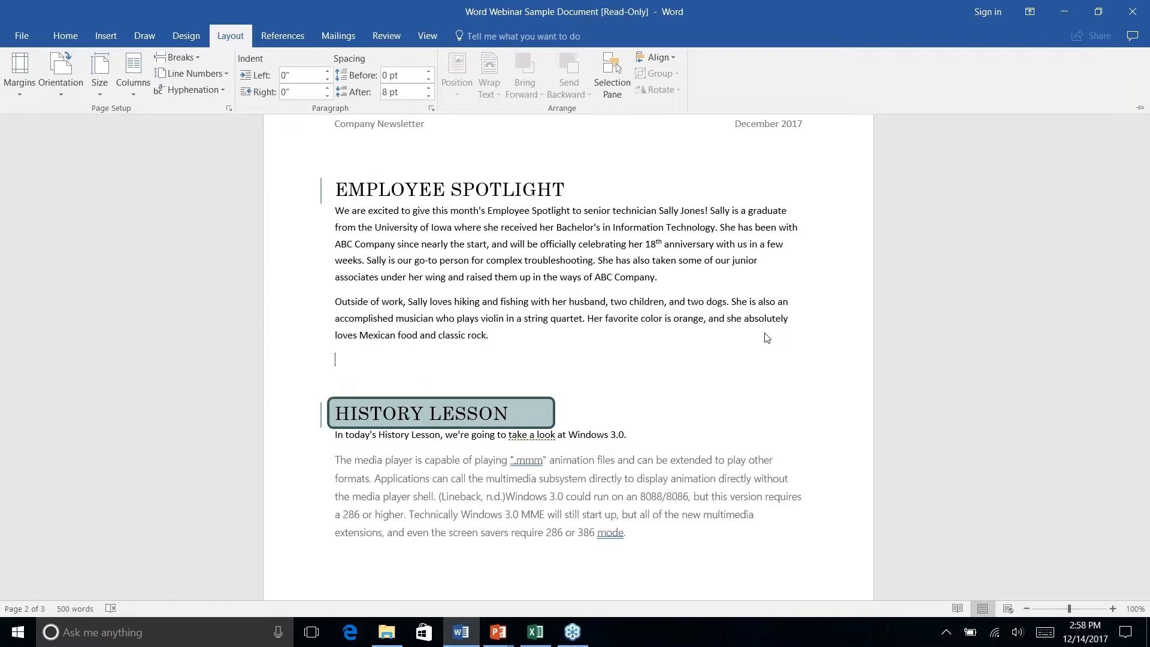
scroll(767, 338, "down", 3)
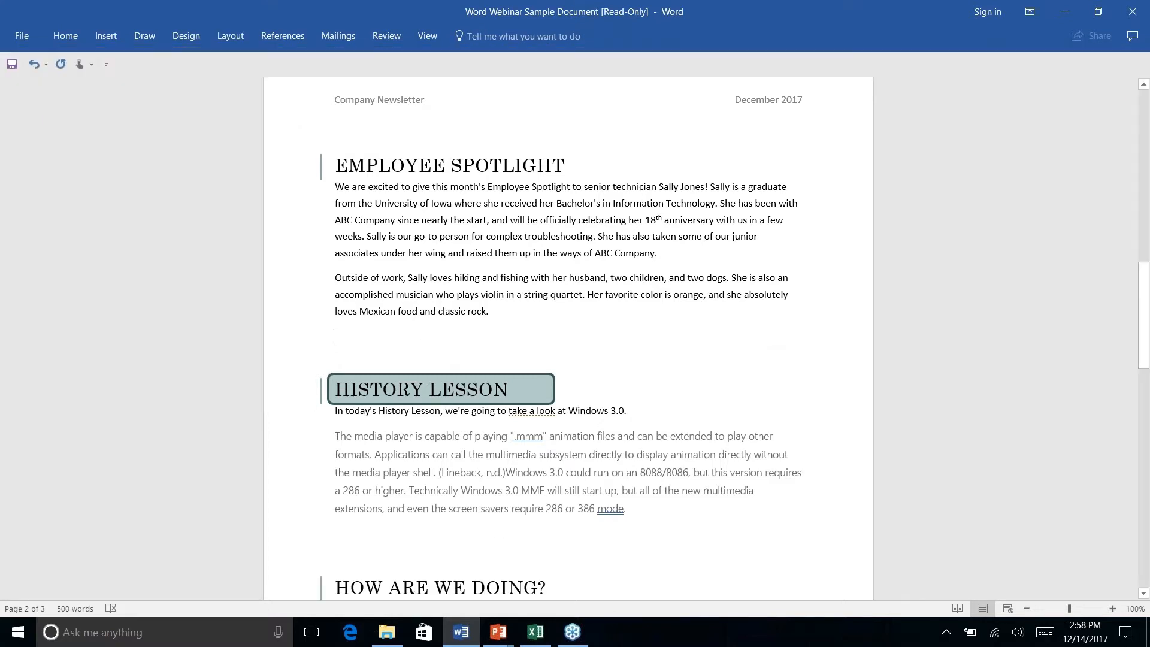
Step: Try a two-column layout on the entire Employee Spotlight section including its heading, and undo it
scroll(767, 338, "up", 5)
scroll(767, 338, "down", 1)
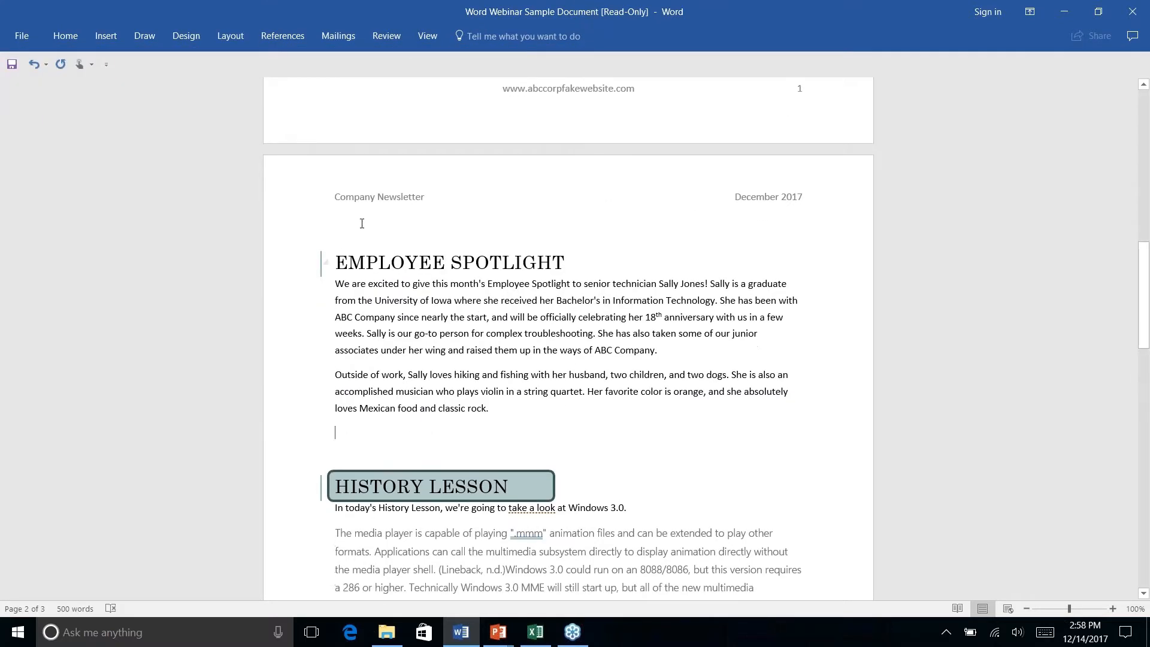
right_click(425, 314)
key("Escape")
left_click(234, 39)
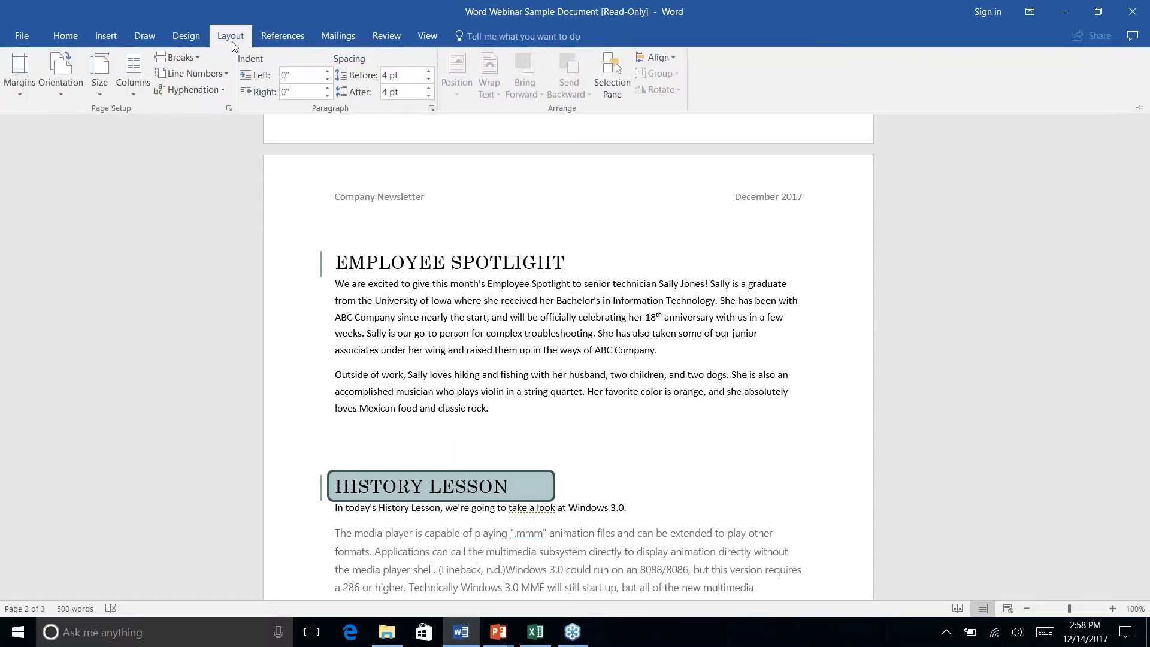
left_click(132, 94)
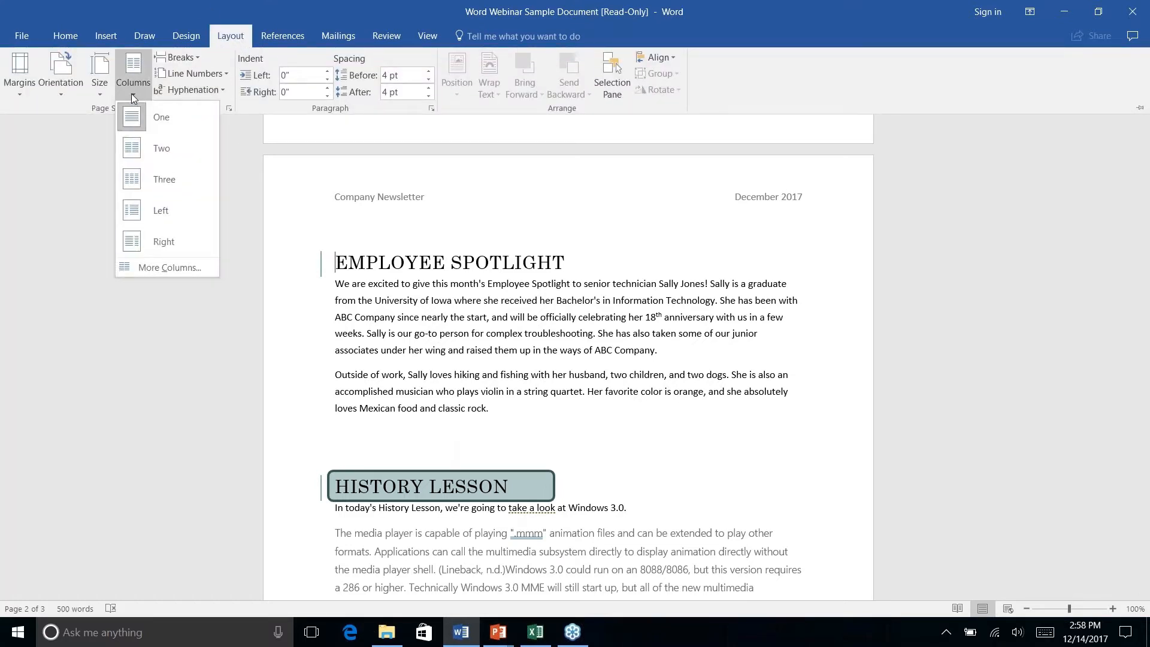
left_click(154, 150)
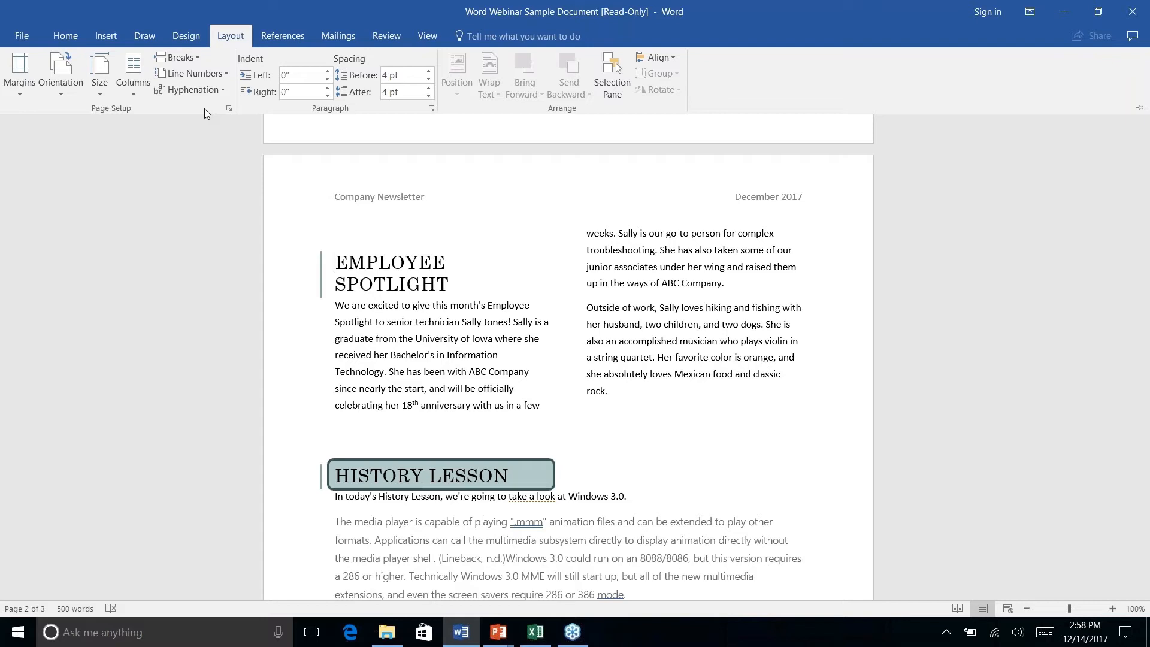
key("ctrl+z")
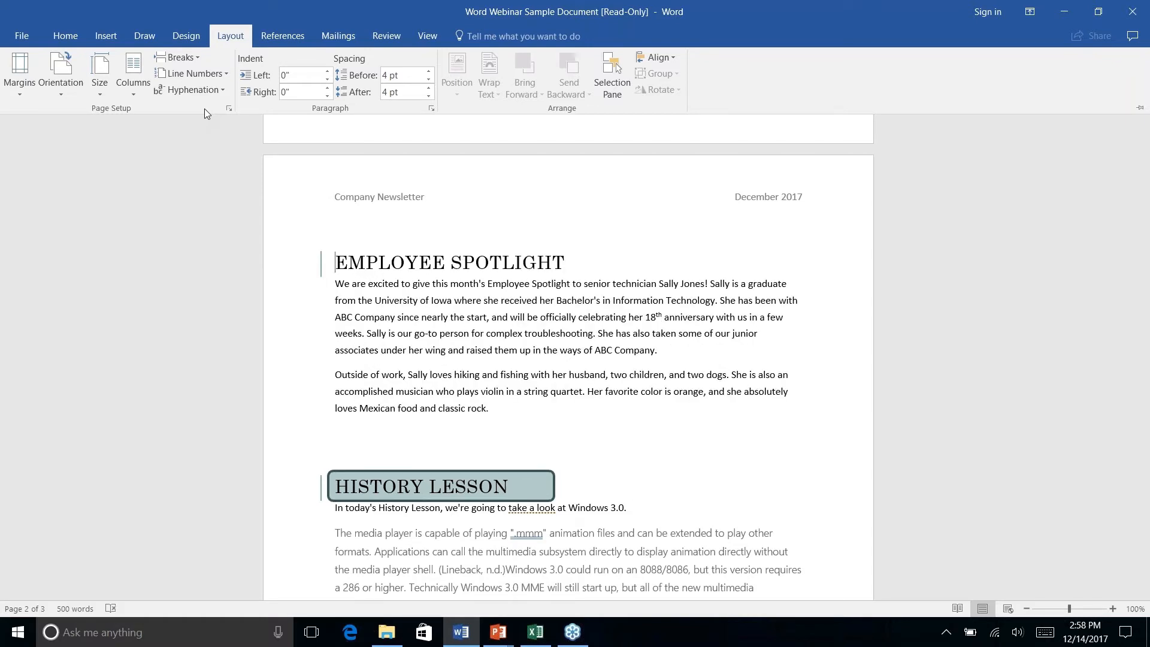
key("ctrl+F1")
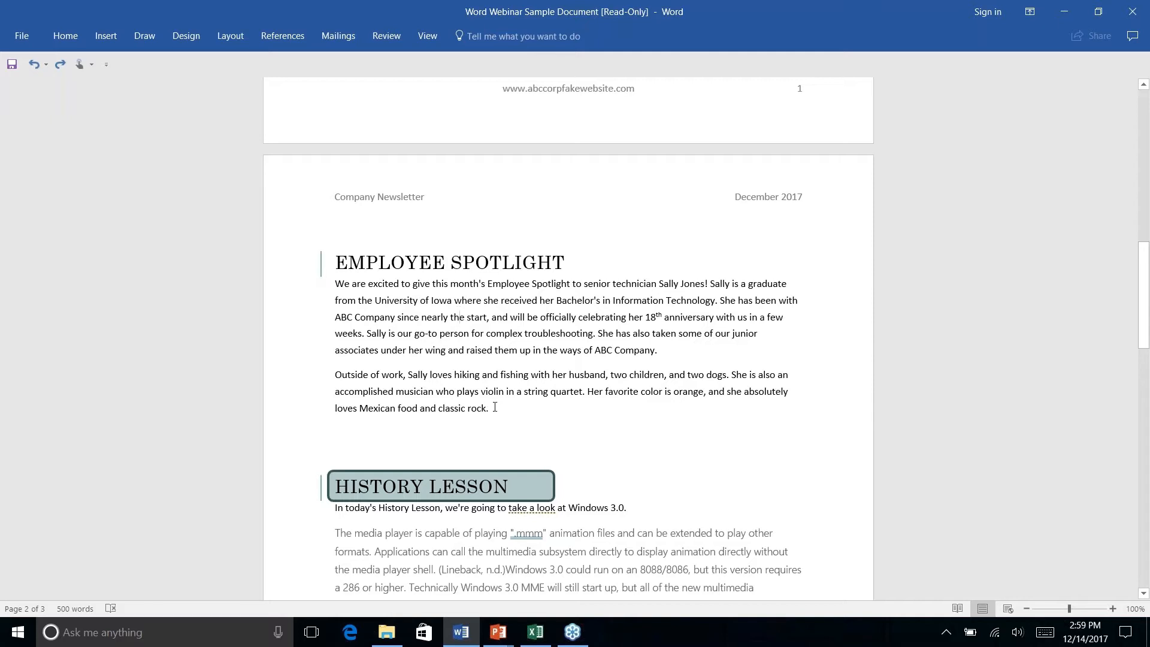
Step: Lay out only the two body paragraphs under the Employee Spotlight heading in two columns
left_click_drag(495, 407, 335, 283)
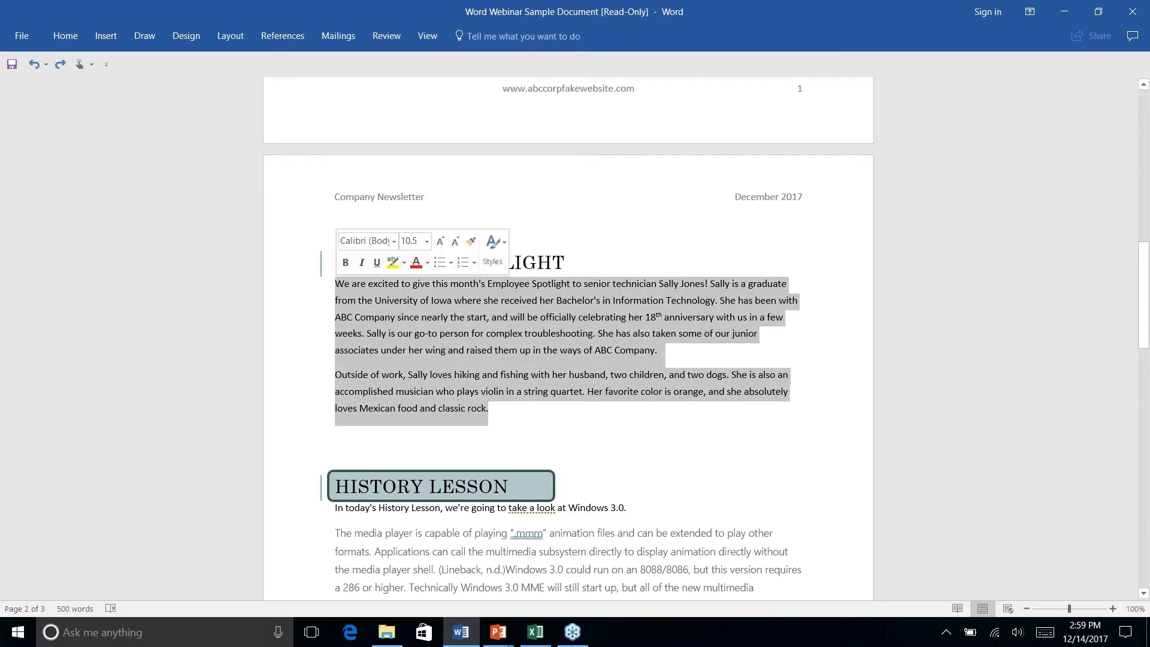
left_click(230, 38)
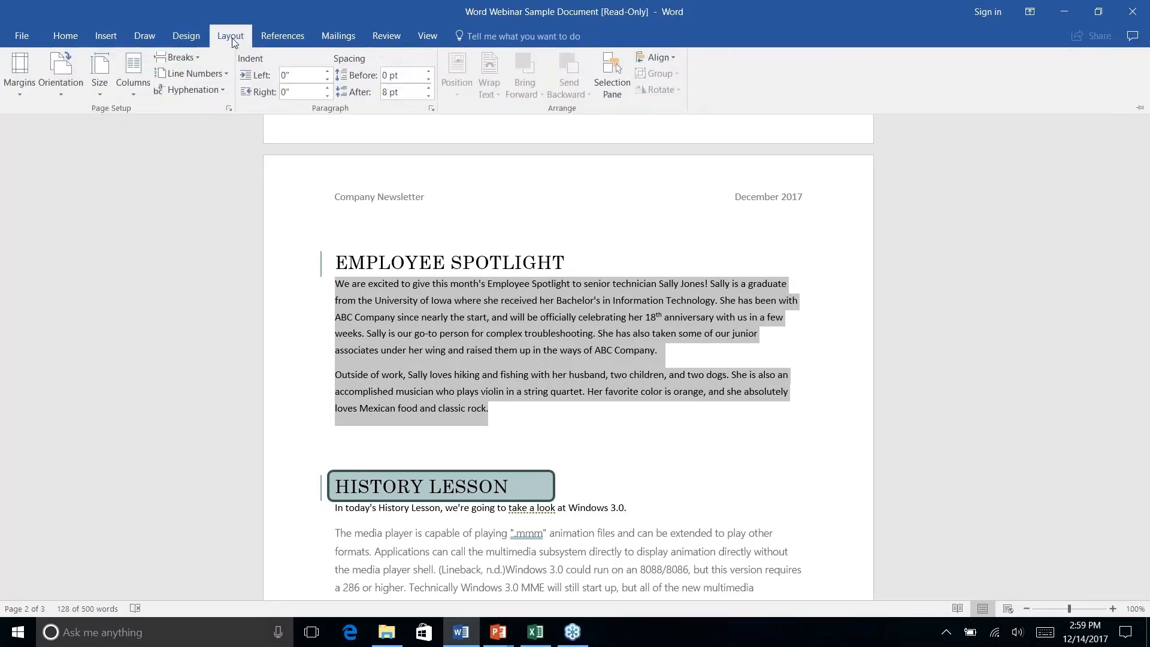
left_click(136, 94)
left_click(152, 149)
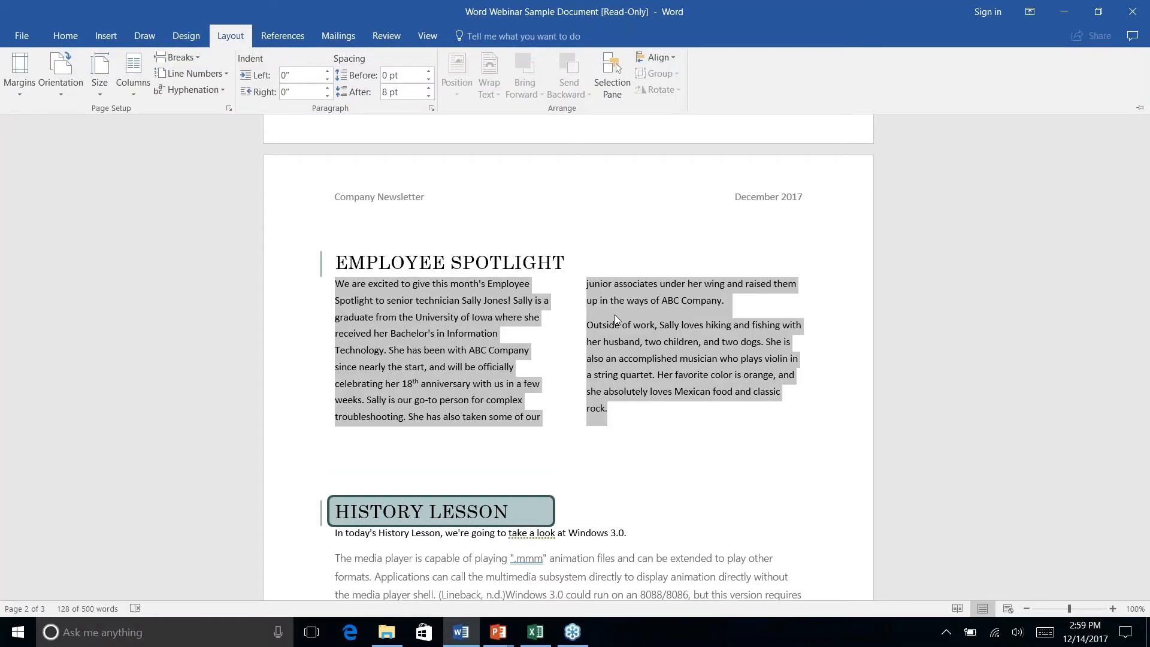
left_click(609, 415)
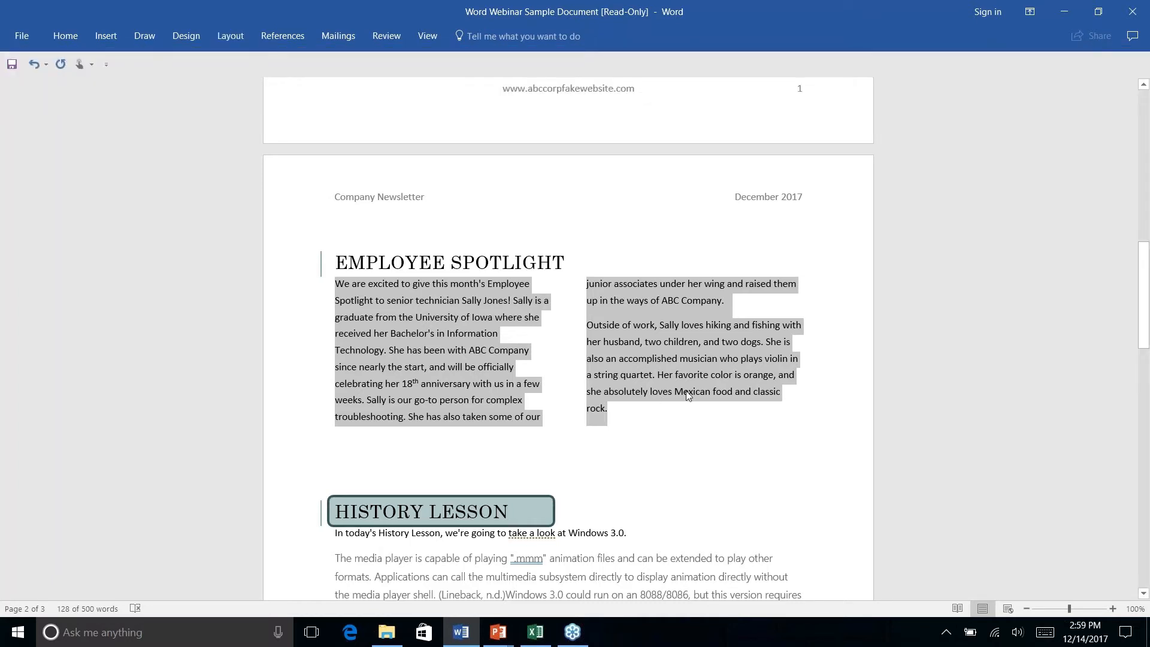
left_click(655, 379)
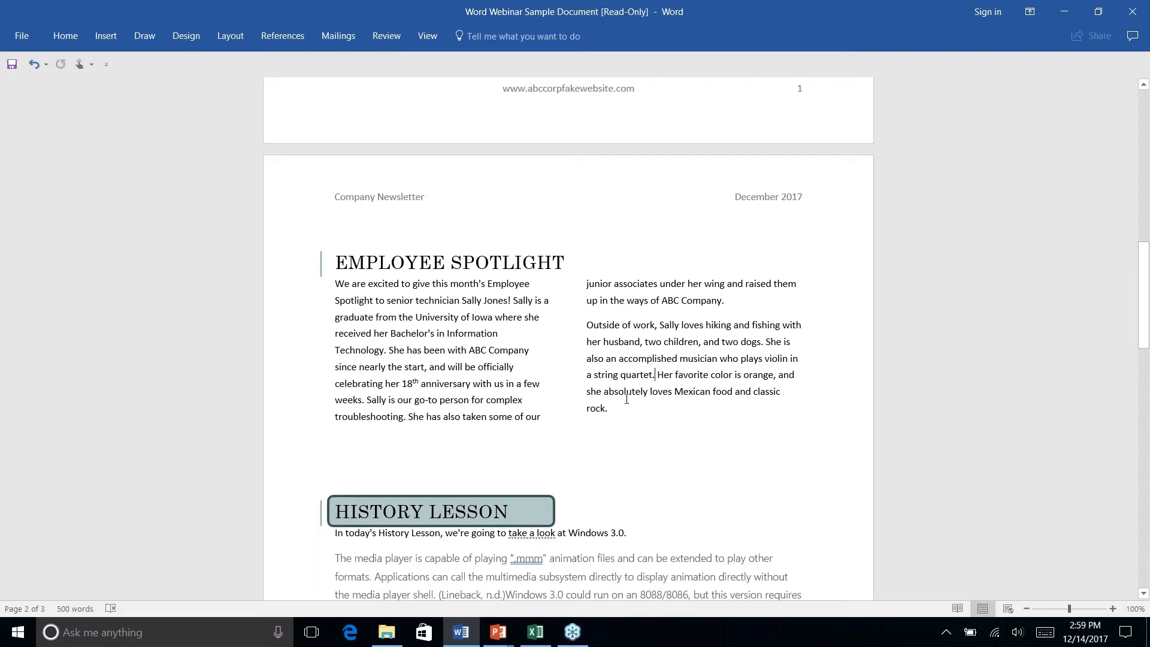
Step: Move the rounded rectangle from the bottom of page 2 to page 3, centred behind the ABC Company address block
scroll(627, 399, "down", 9)
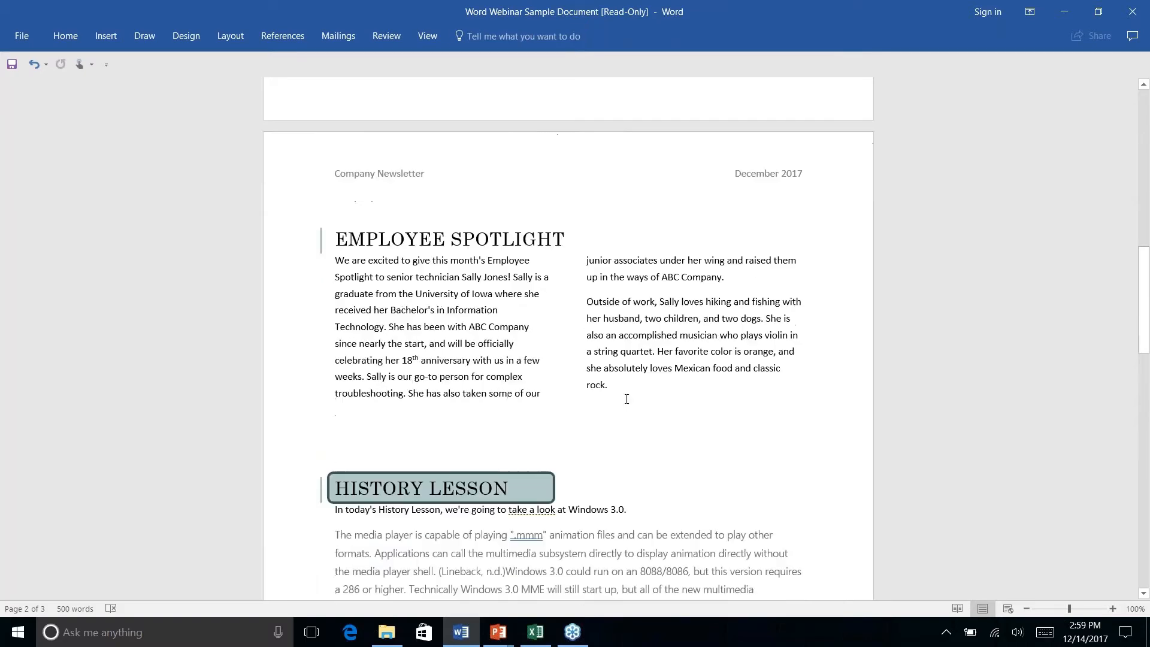
scroll(541, 402, "down", 4)
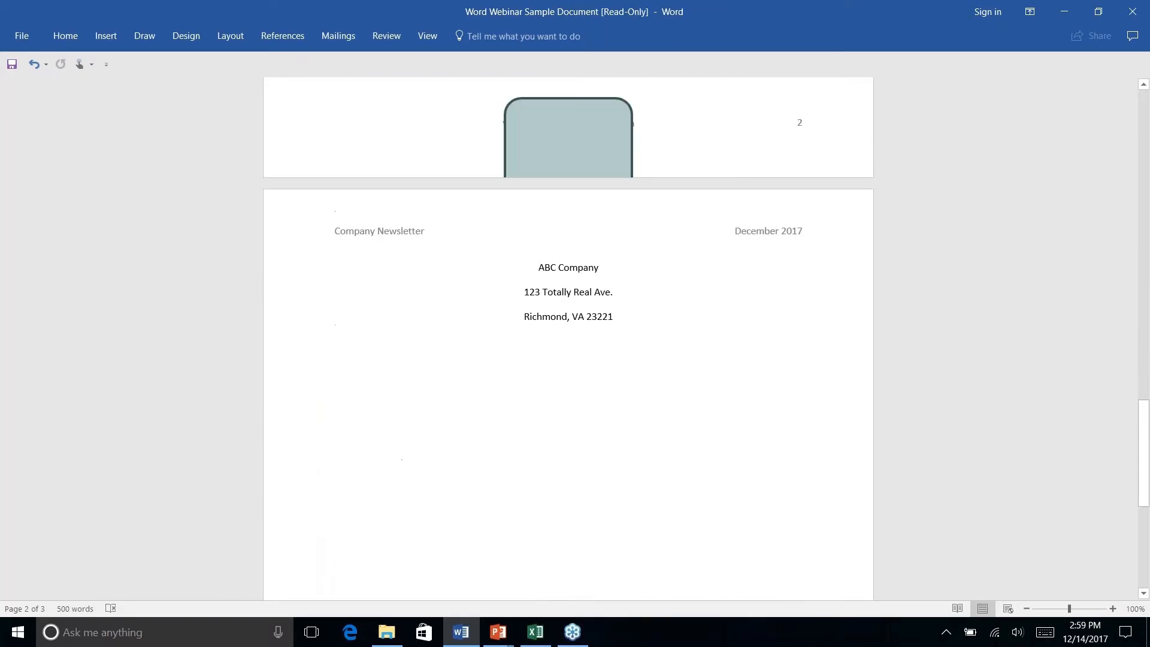
scroll(541, 402, "up", 5)
mouse_move(541, 401)
left_mouse_down()
mouse_move(606, 429)
mouse_move(592, 576)
mouse_move(608, 576)
left_mouse_up()
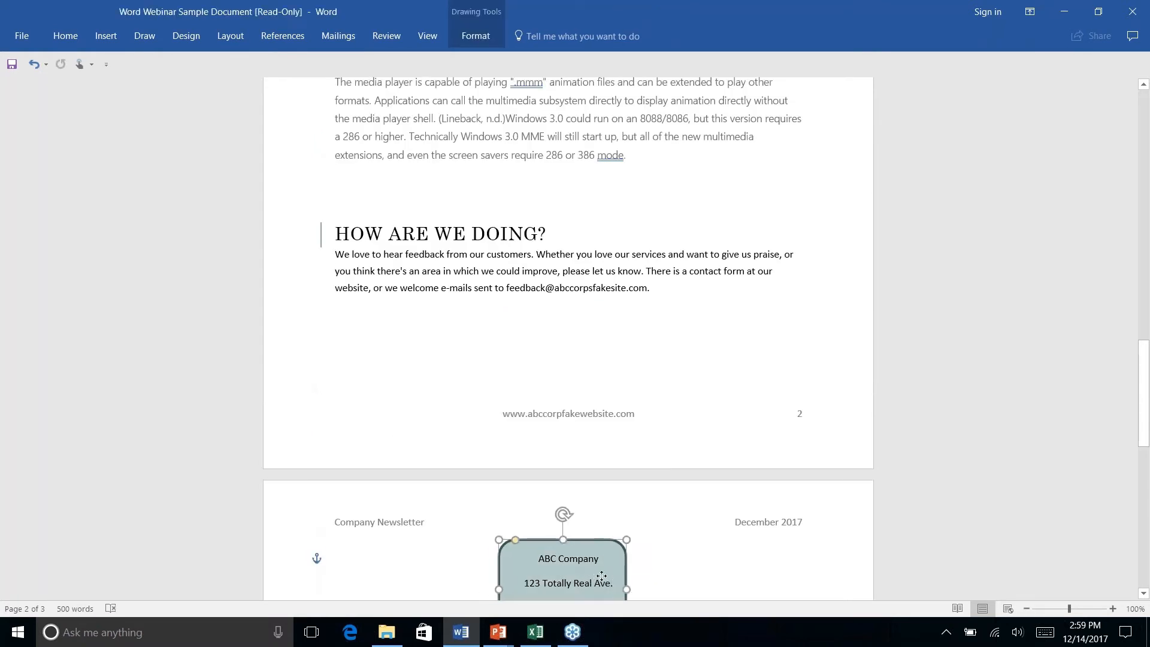
scroll(619, 536, "down", 8)
scroll(619, 536, "up", 8)
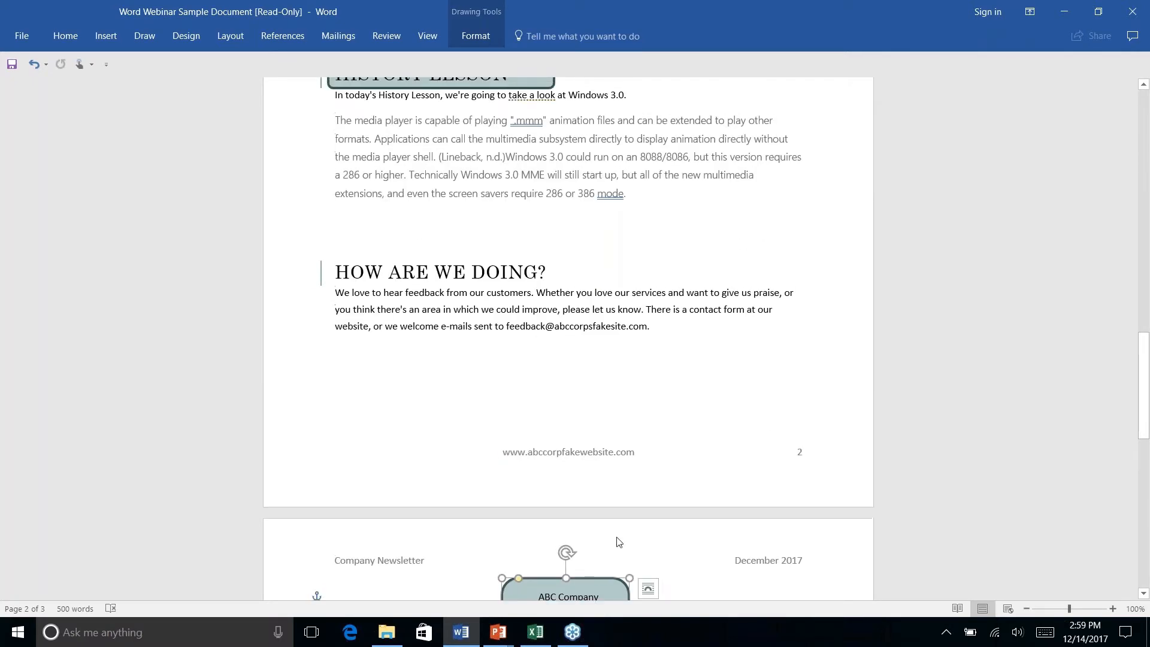
scroll(695, 416, "down", 3)
left_click(694, 416)
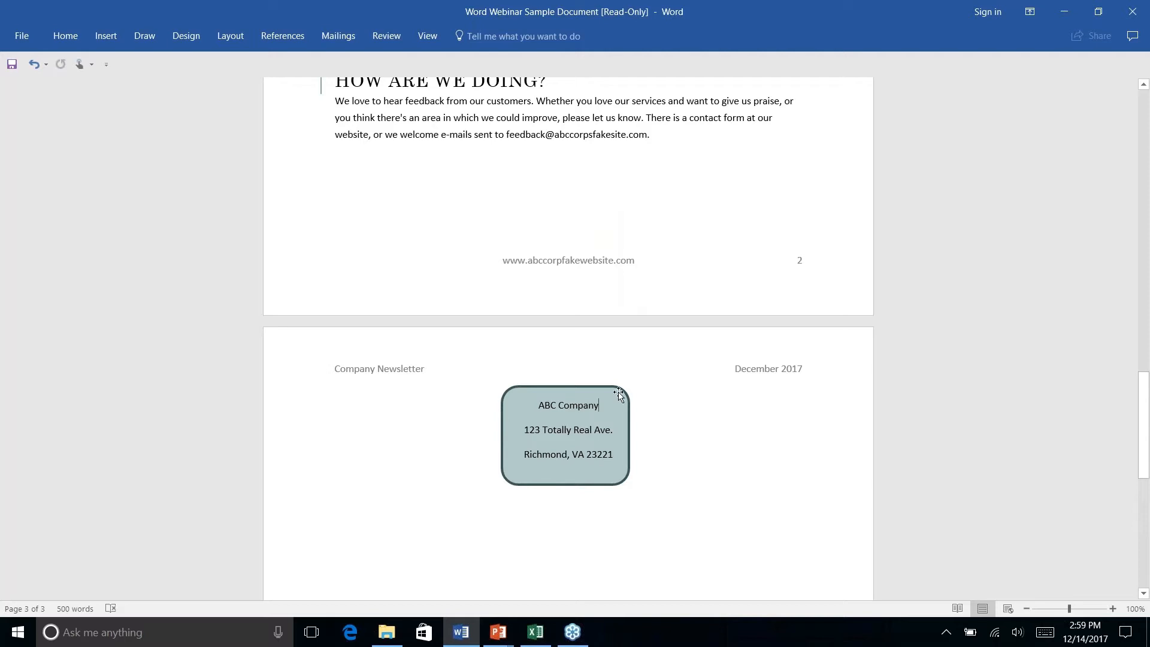
left_click_drag(620, 392, 624, 390)
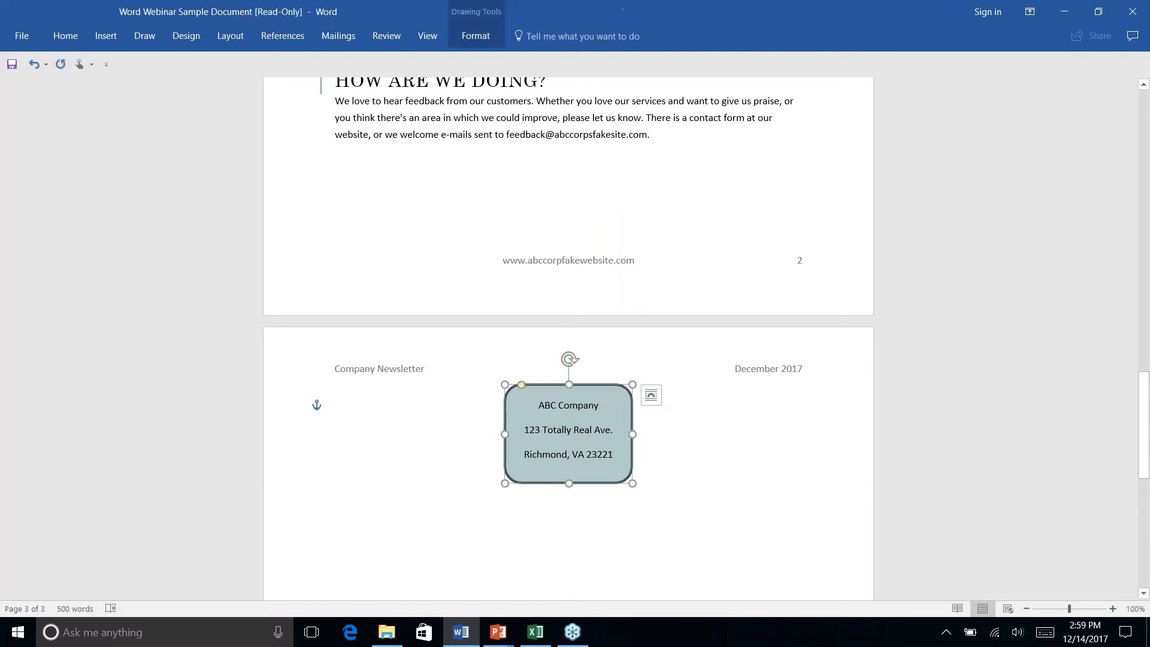
left_click(497, 367)
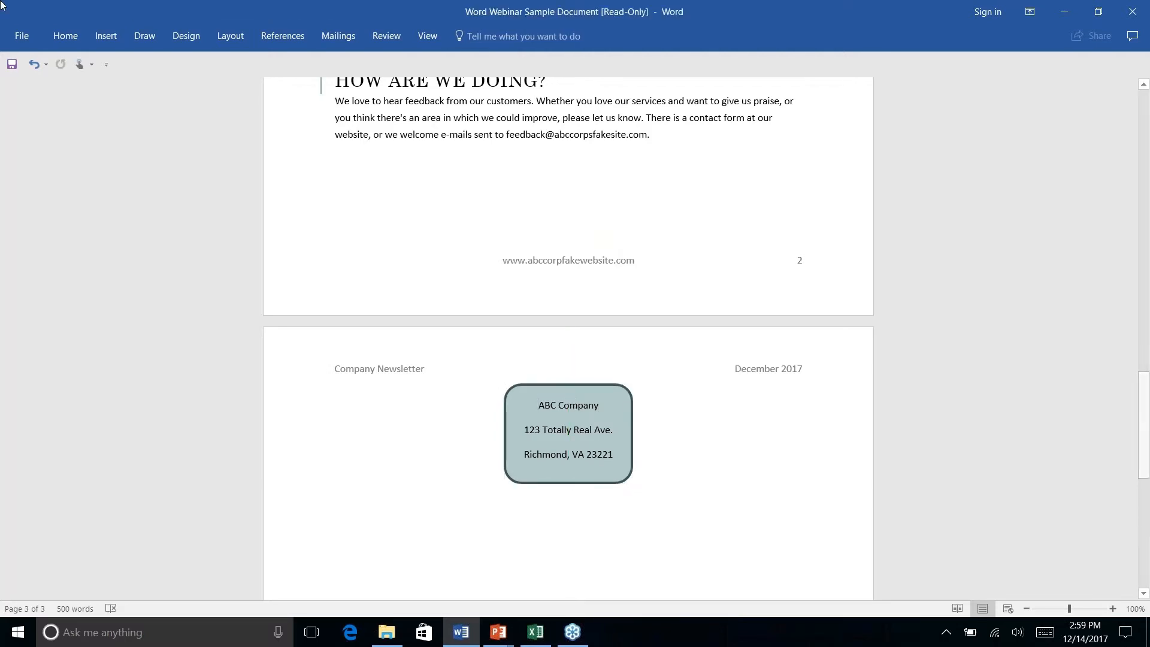
Step: Insert a page break after the feedback e-mail address at the end of the How Are We Doing? section
left_click(662, 140)
left_click(106, 36)
left_click(230, 36)
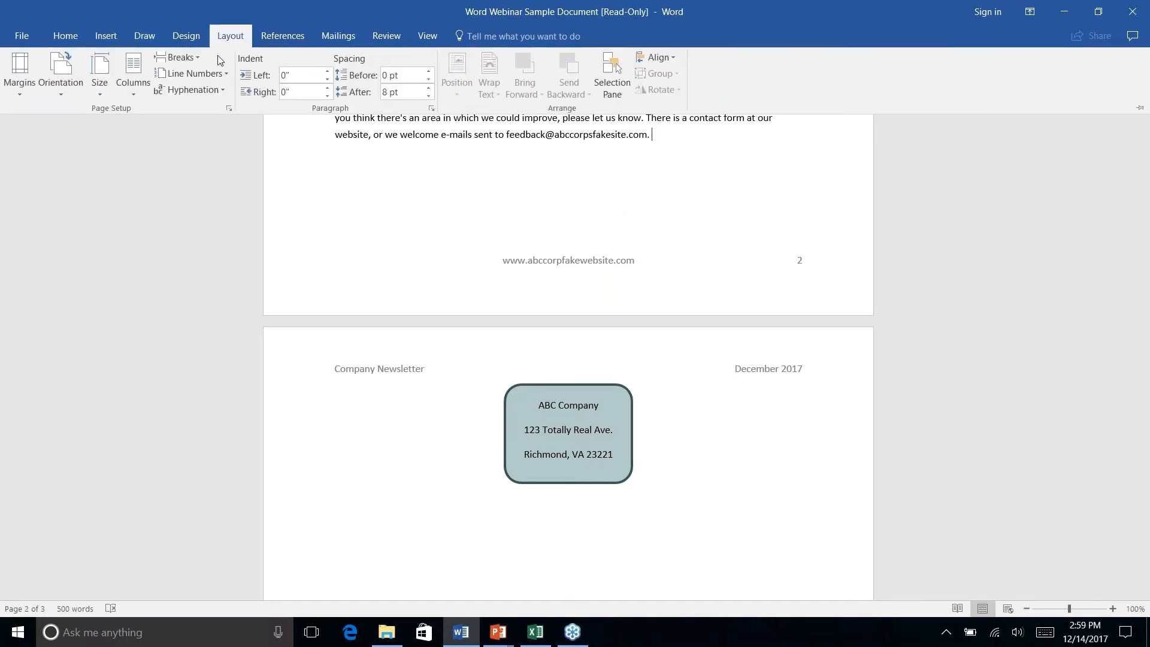
left_click(192, 57)
left_click(213, 96)
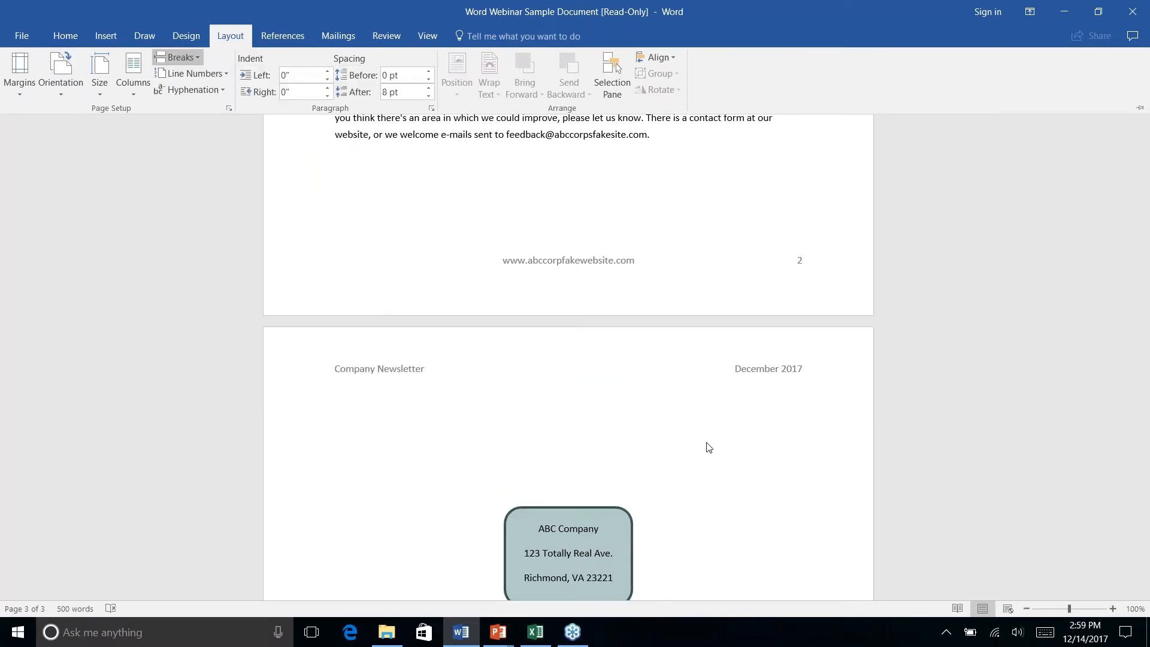
key("ctrl+F1")
Step: Add a "Name:" label followed by an underscore blank on the first line of page 3, above the address block
scroll(709, 446, "up", 5)
scroll(568, 335, "down", 15)
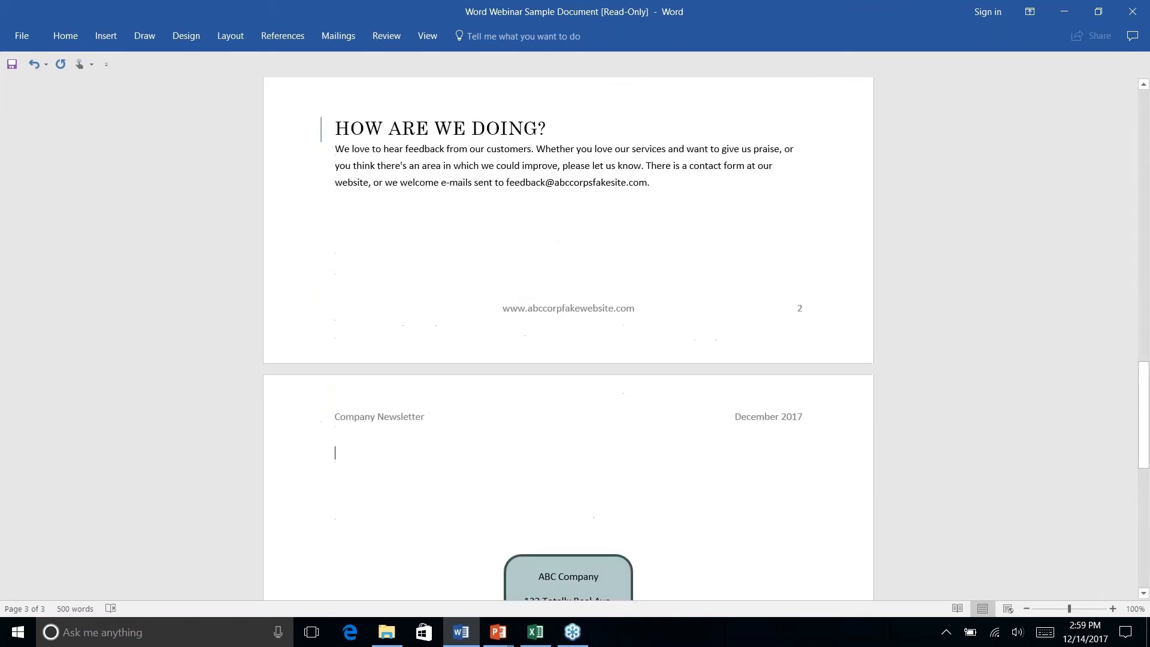
scroll(568, 335, "up", 5)
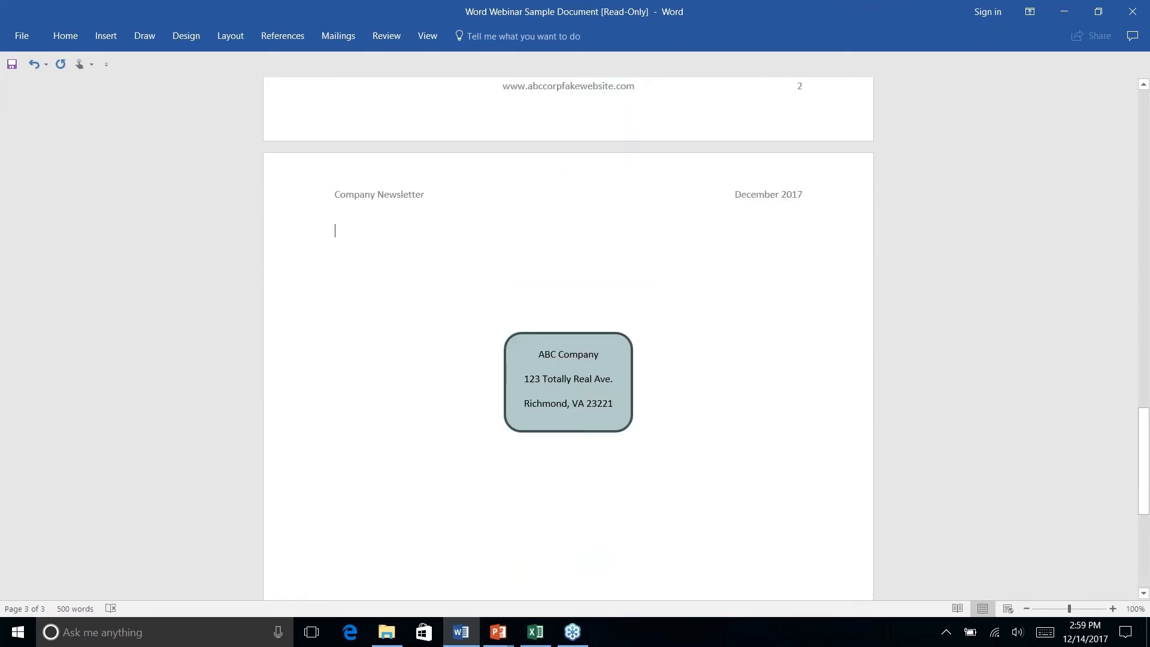
scroll(568, 336, "up", 20)
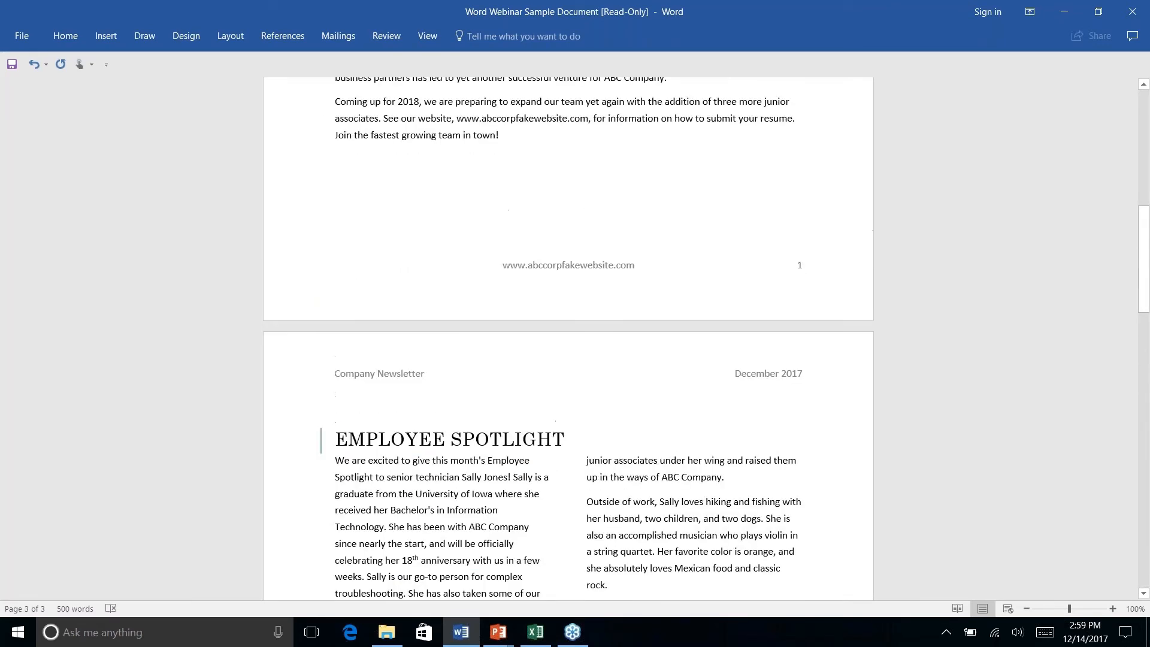
scroll(568, 335, "down", 20)
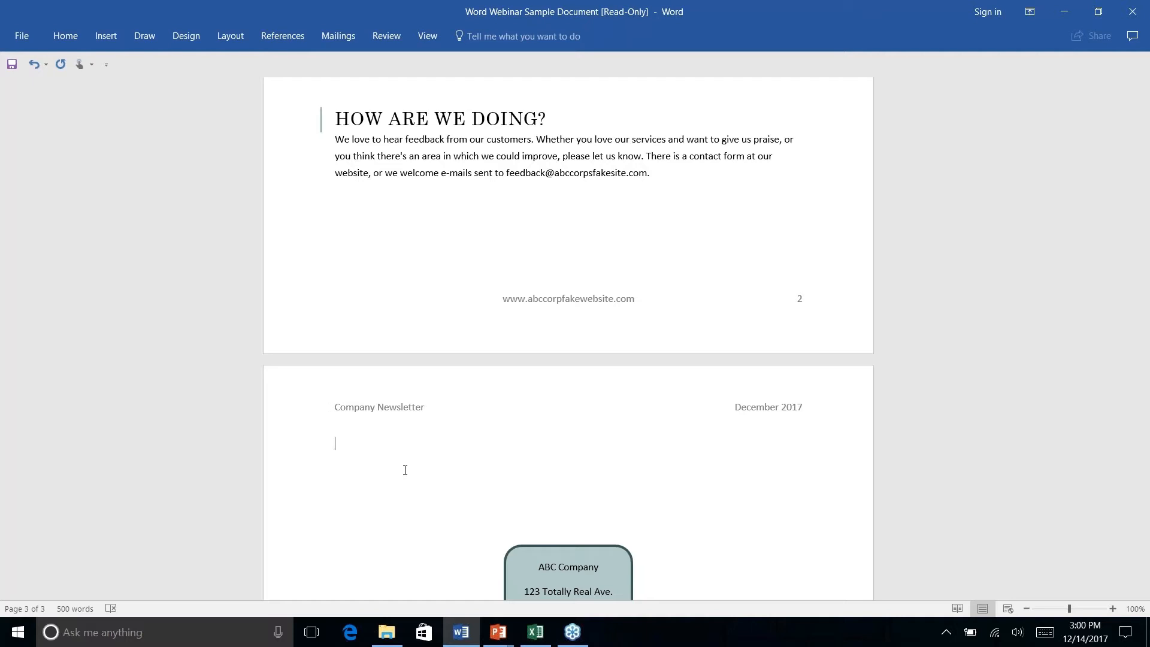
type("Name: _____________________")
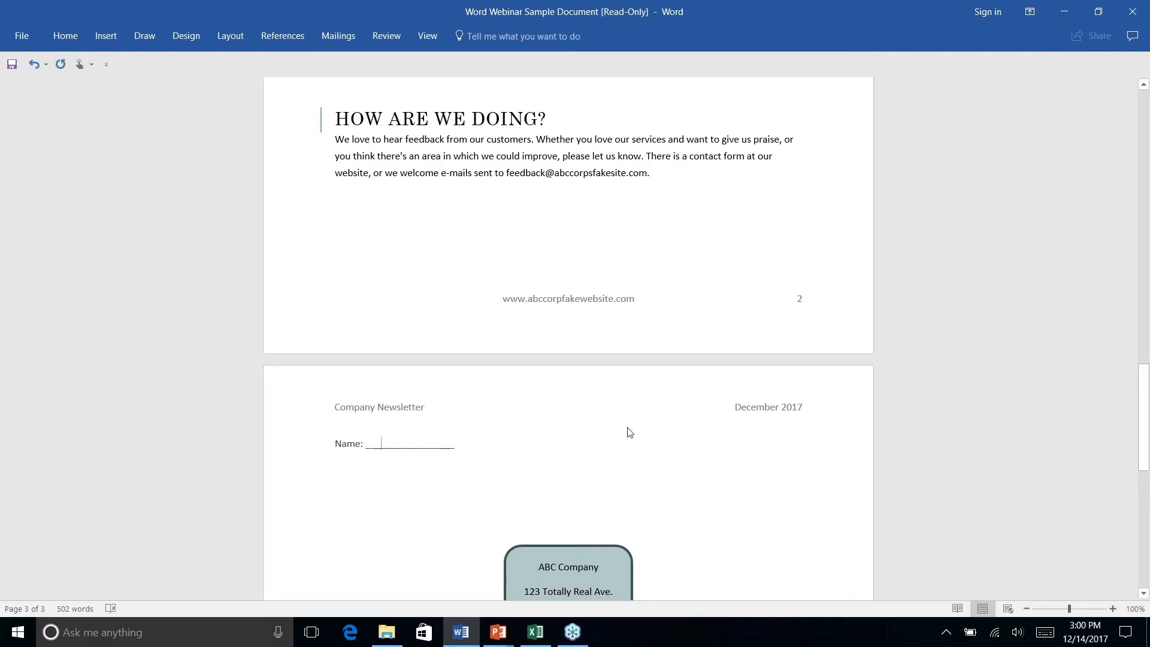
Step: Try filling in "M Name" in the middle of the underscore blank, and delete that text again
type("M Name")
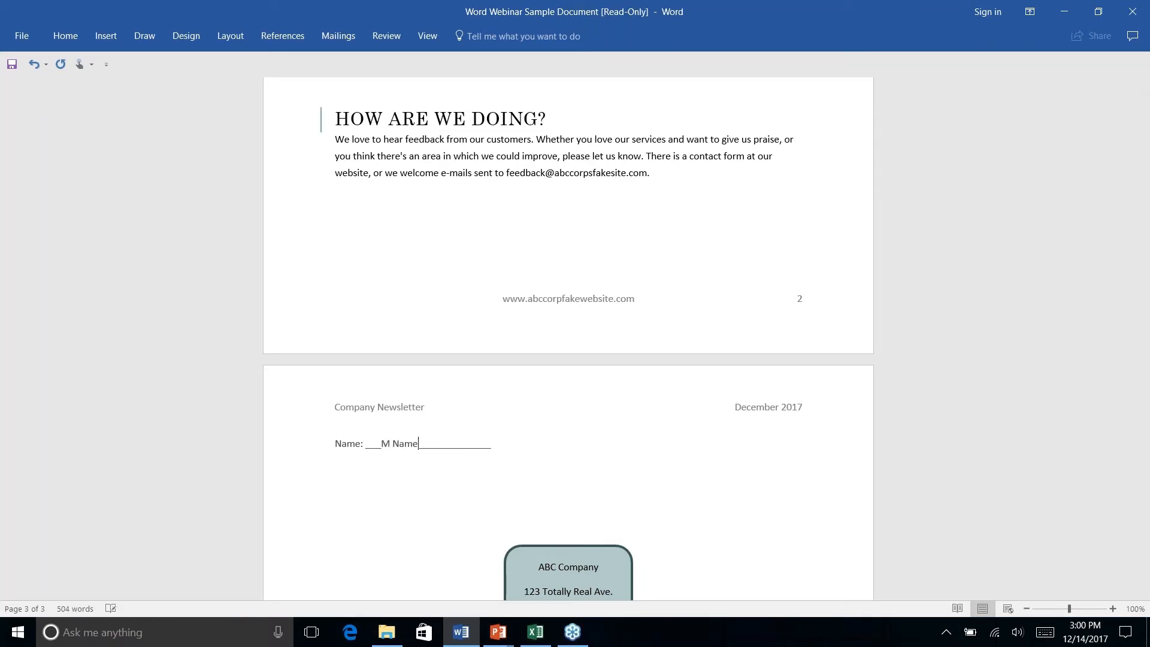
key("BackSpace")
key("BackSpace")
key("BackSpace")
key("BackSpace")
key("BackSpace")
key("BackSpace")
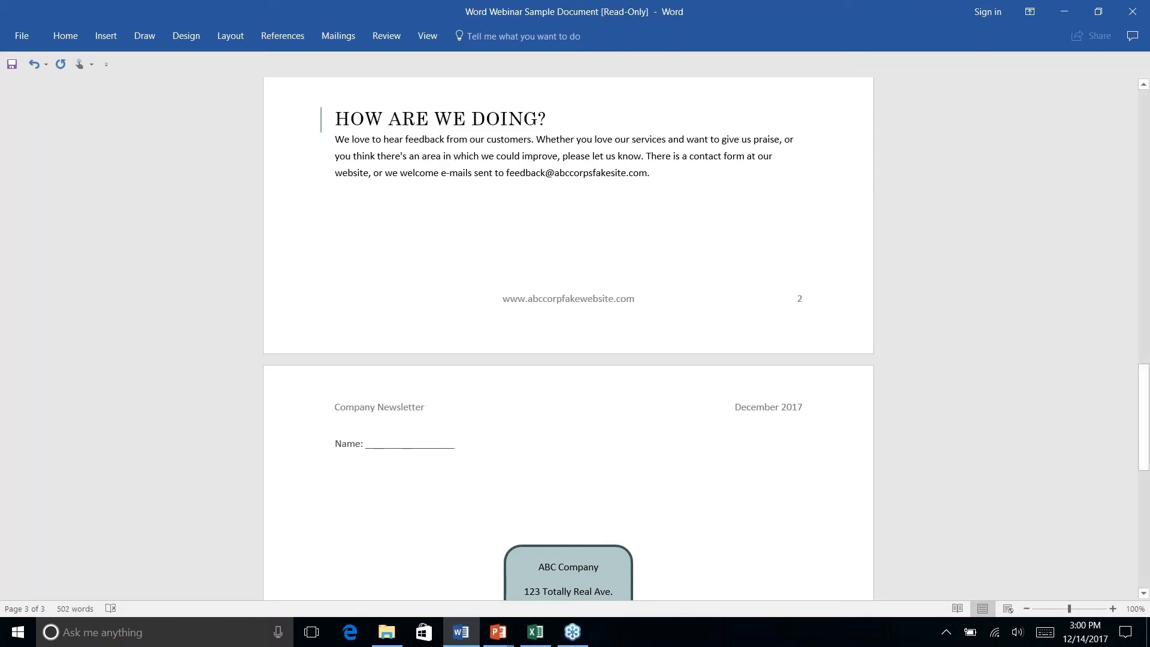
Step: Delete the underscore blank after "Name:", keeping only the label
key("BackSpace")
key("BackSpace")
key("BackSpace")
key("BackSpace")
key("BackSpace")
key("BackSpace")
key("BackSpace")
key("BackSpace")
key("BackSpace")
key("BackSpace")
key("BackSpace")
key("BackSpace")
key("BackSpace")
key("BackSpace")
key("BackSpace")
key("BackSpace")
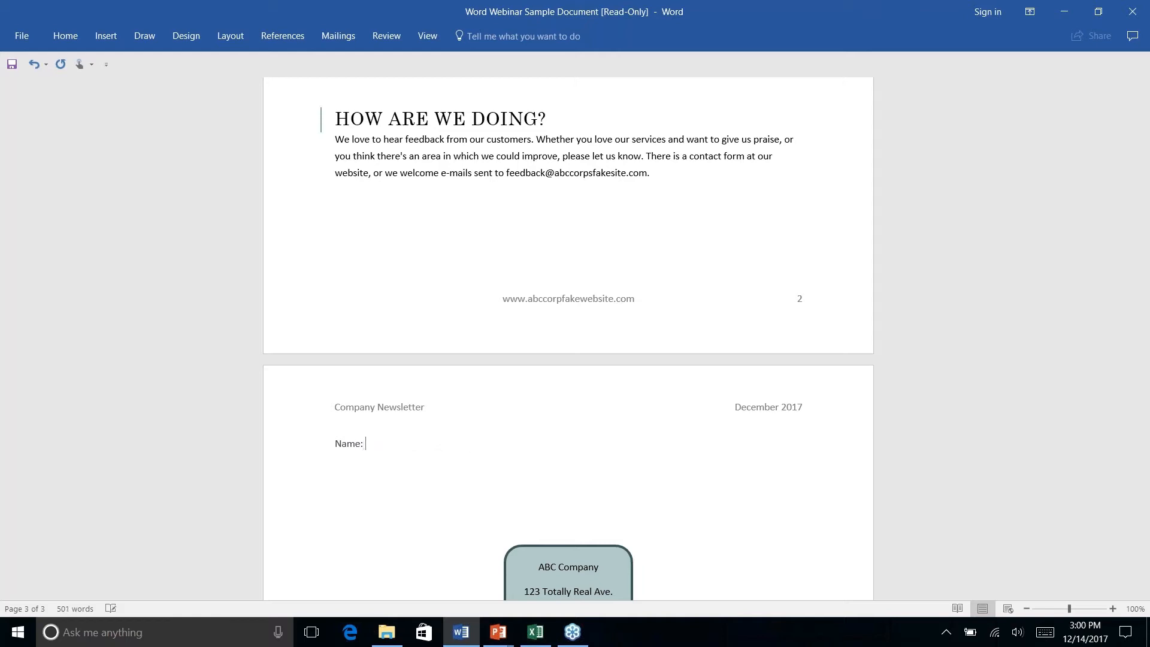
Step: Add a full-width horizontal rule beneath the "Name:" label on page 3 and fill in "My Names" after the label
type("---")
key("BackSpace")
key("BackSpace")
key("BackSpace")
key("Return")
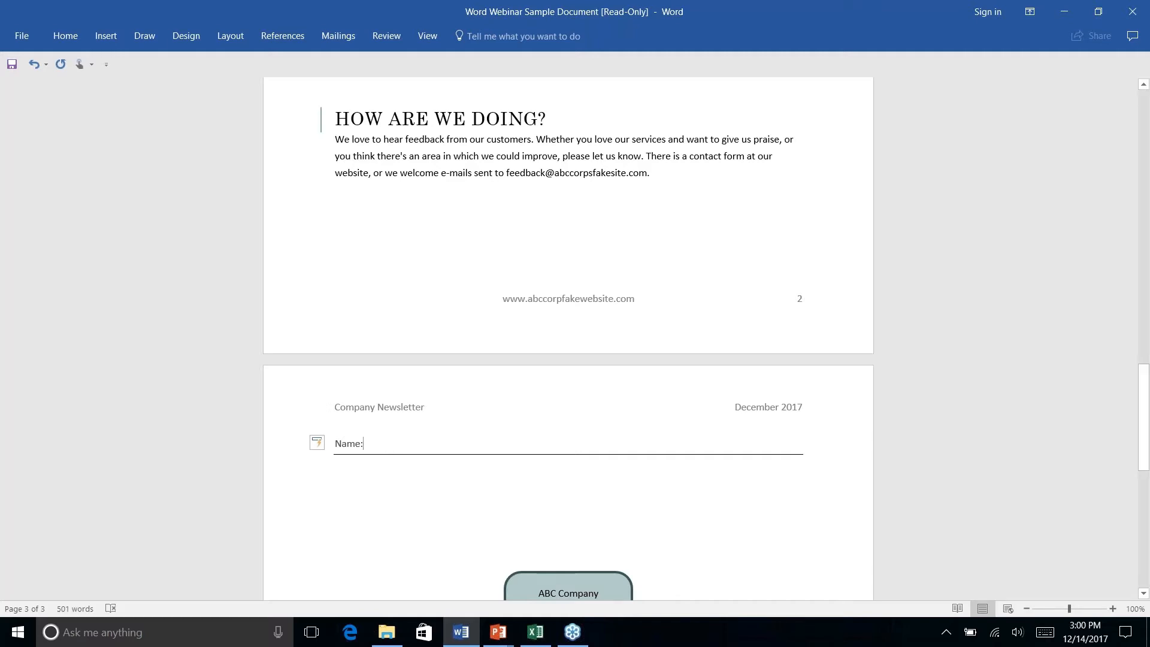
type("N")
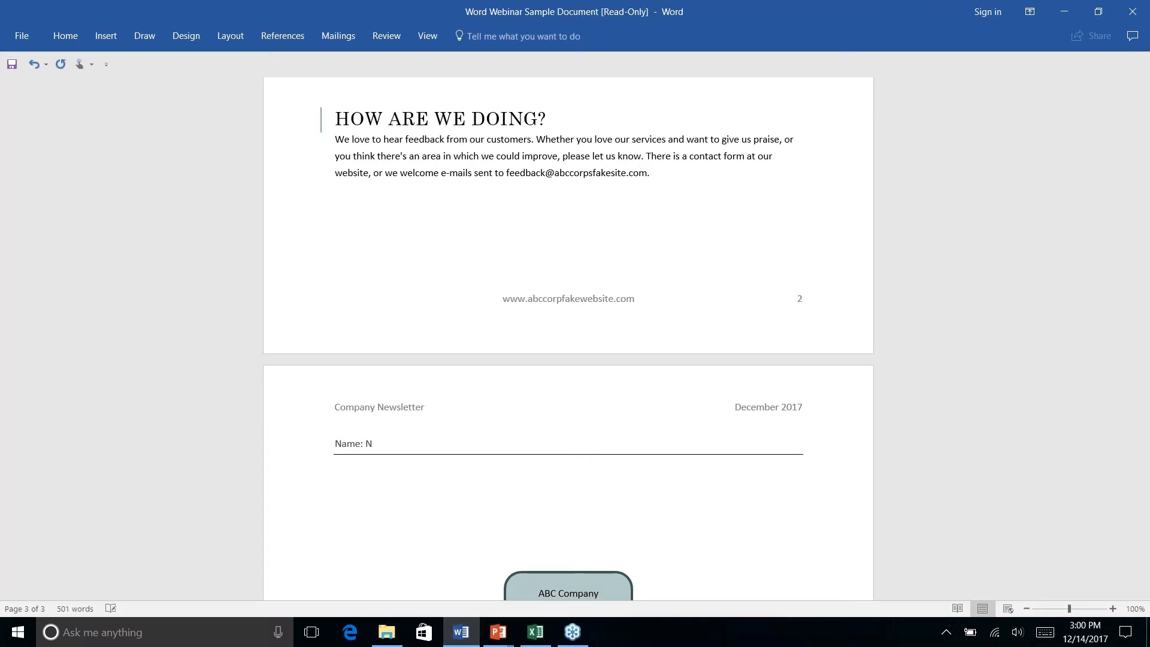
key("BackSpace")
type("My Names")
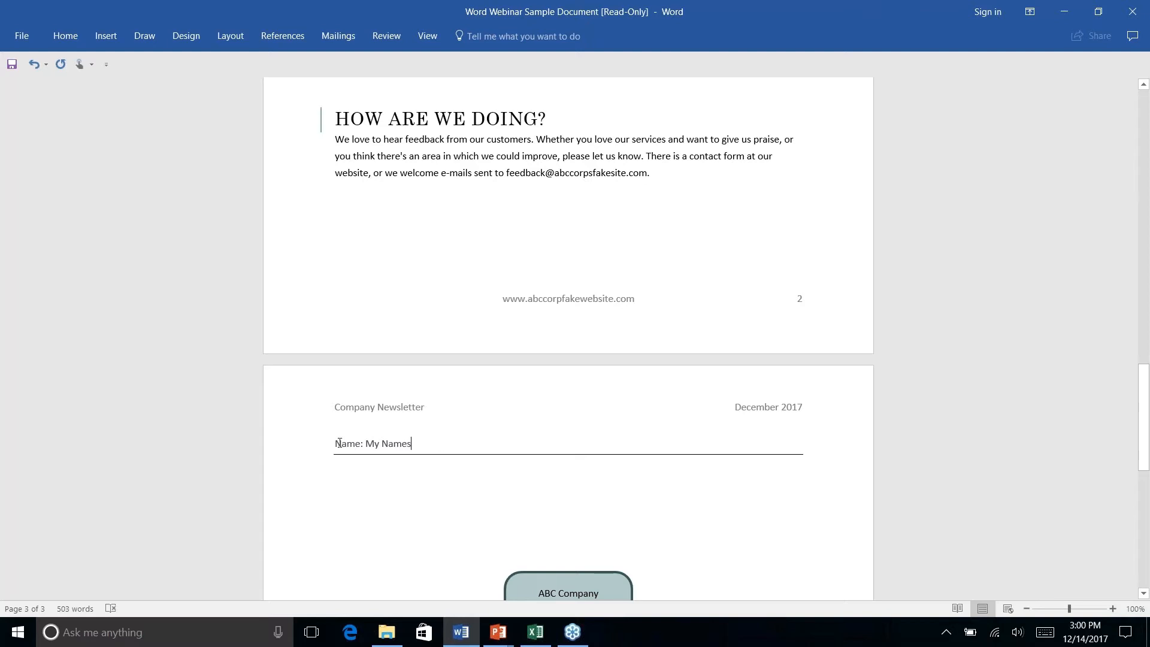
Step: Delete the whole name line together with its horizontal rule from the start of page 3
left_click_drag(349, 446, 403, 475)
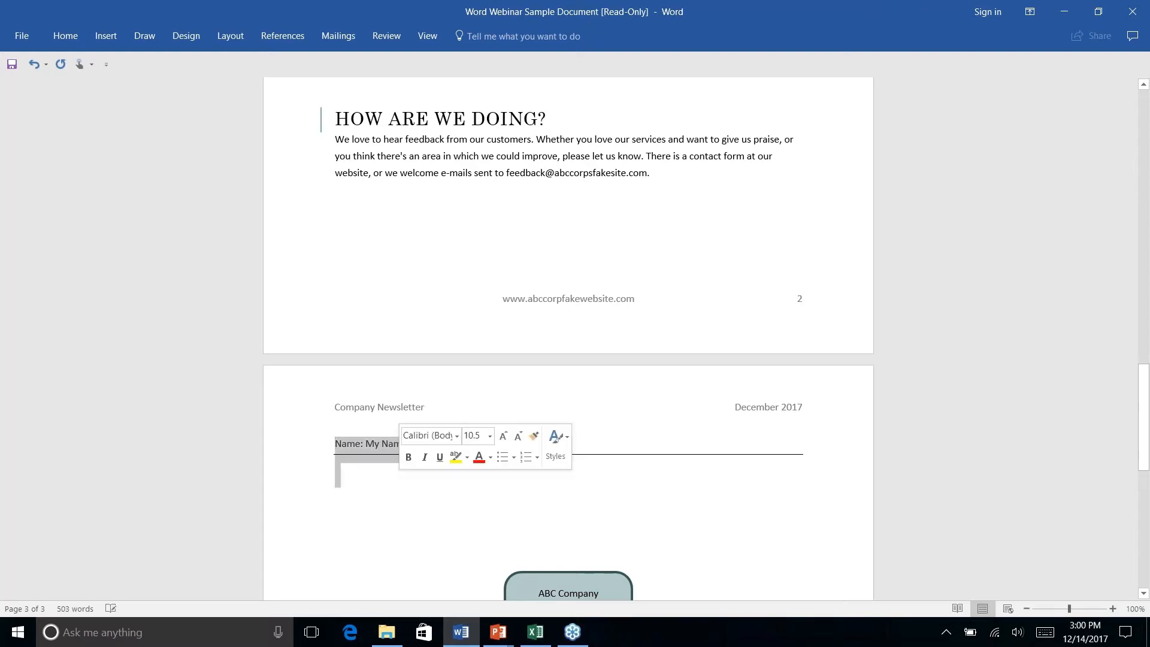
key("Delete")
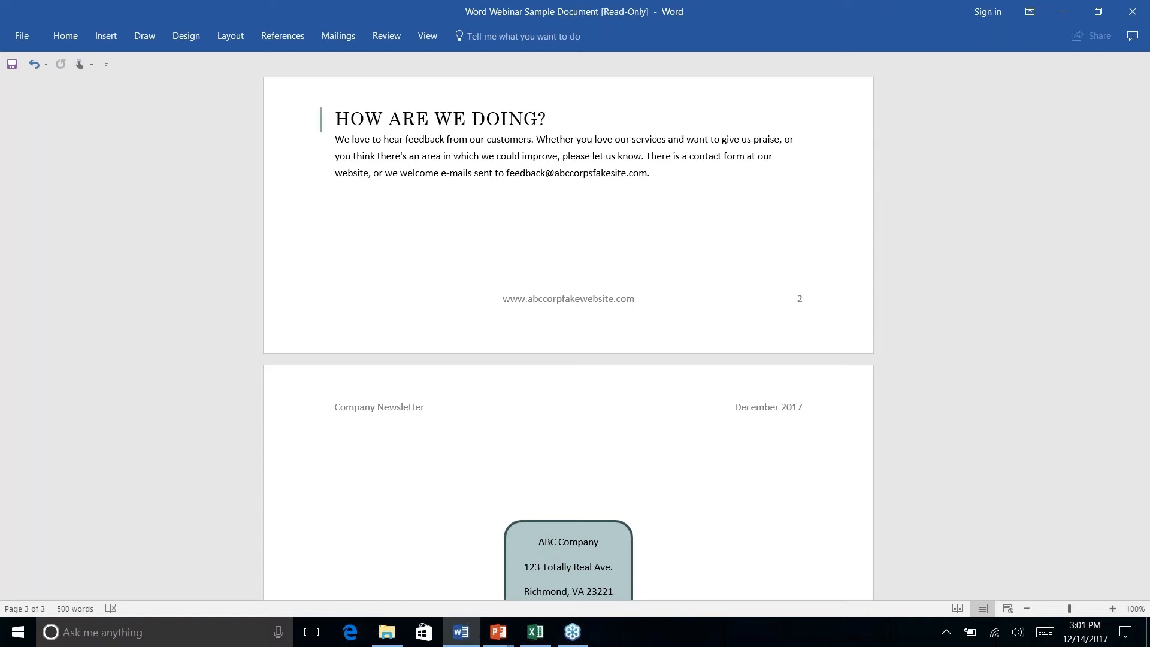
Step: Start the step-by-step mail merge with Letters as the document type and the current newsletter as the starting document
scroll(569, 335, "up", 20)
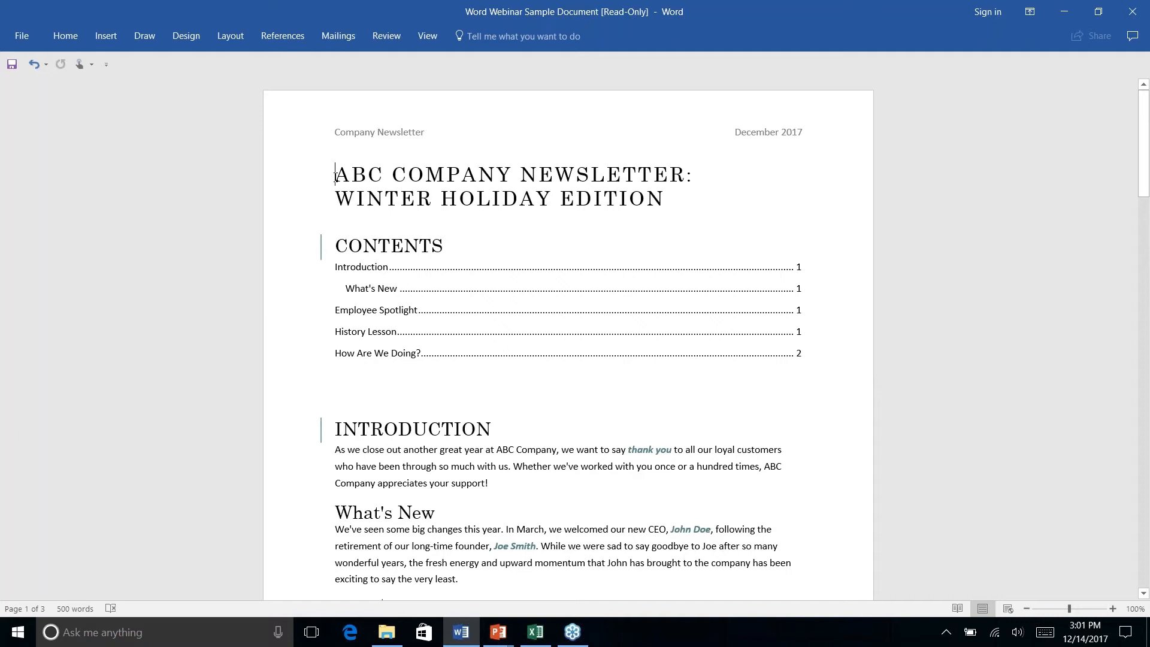
left_click(288, 39)
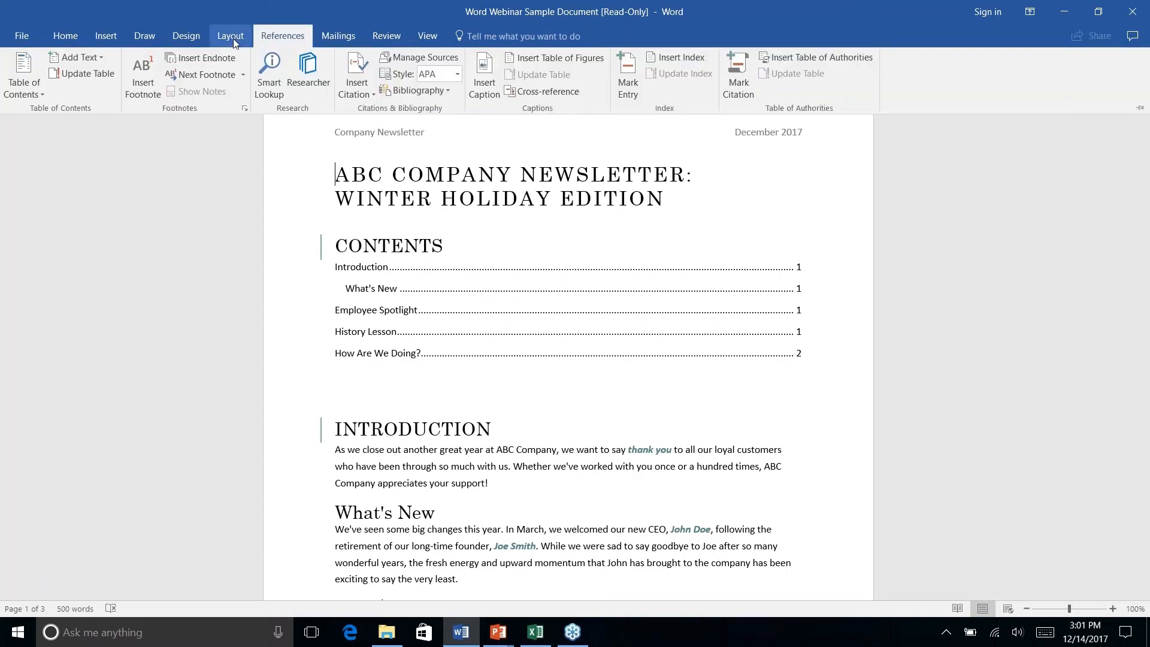
left_click(338, 37)
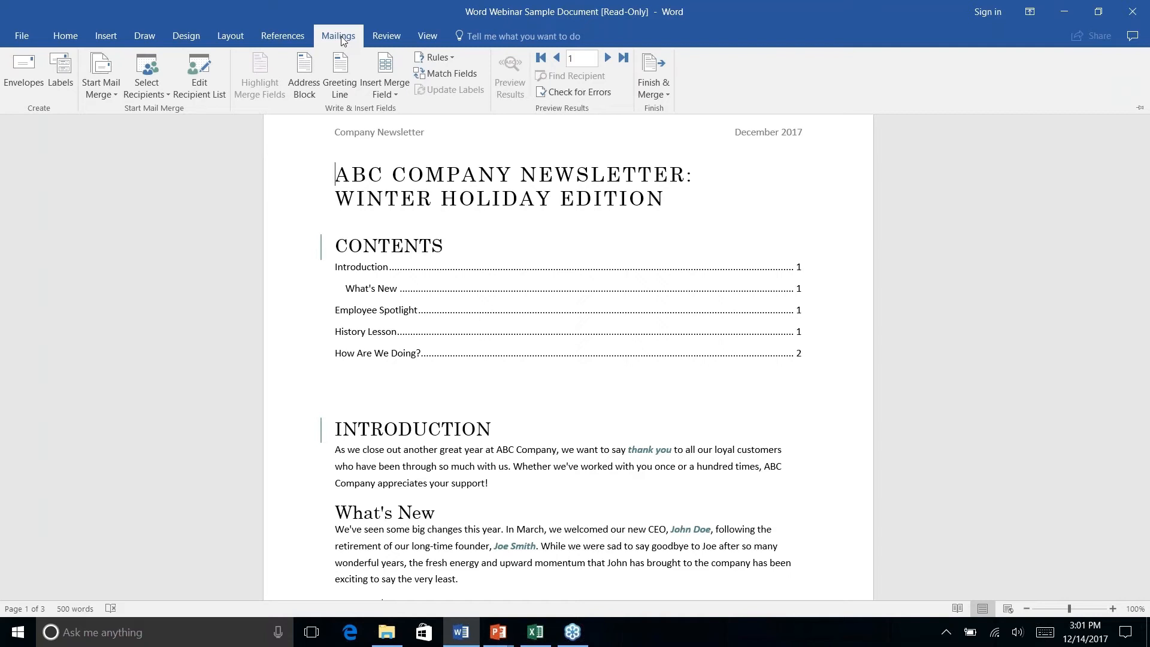
left_click(110, 98)
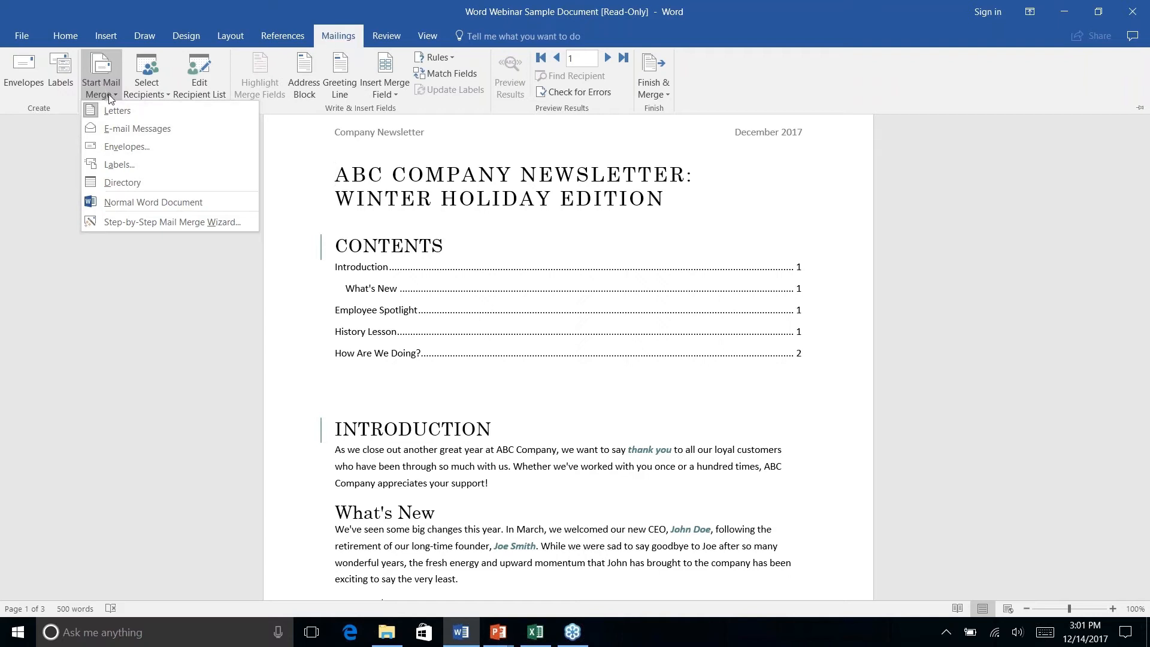
left_click(115, 221)
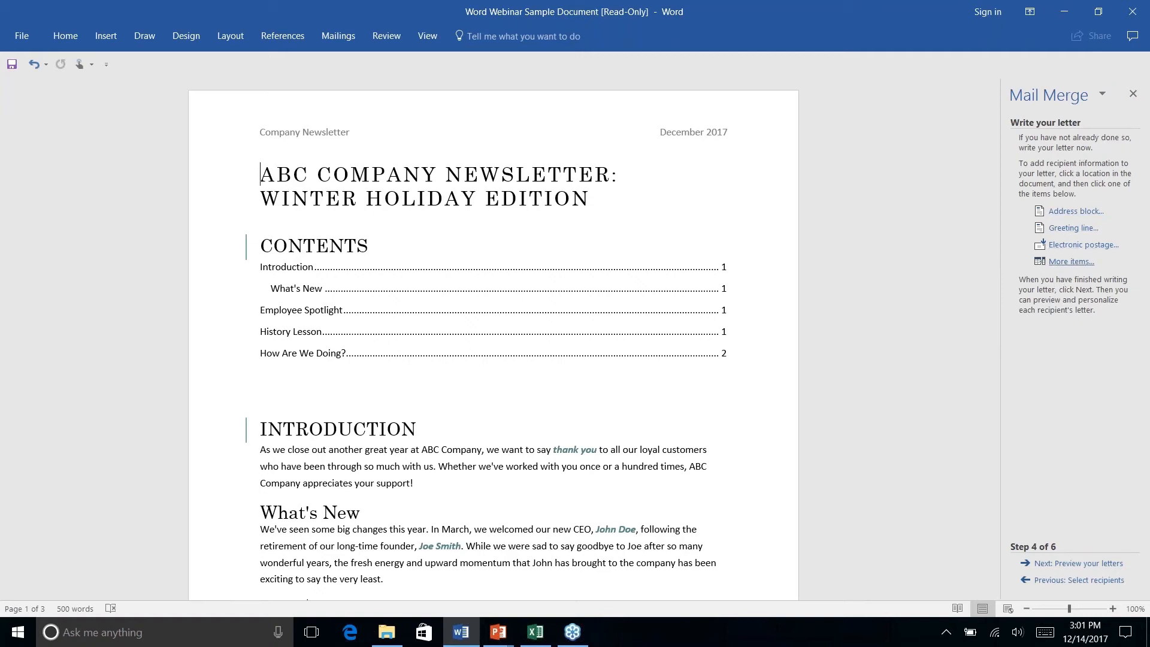
left_click(1056, 581)
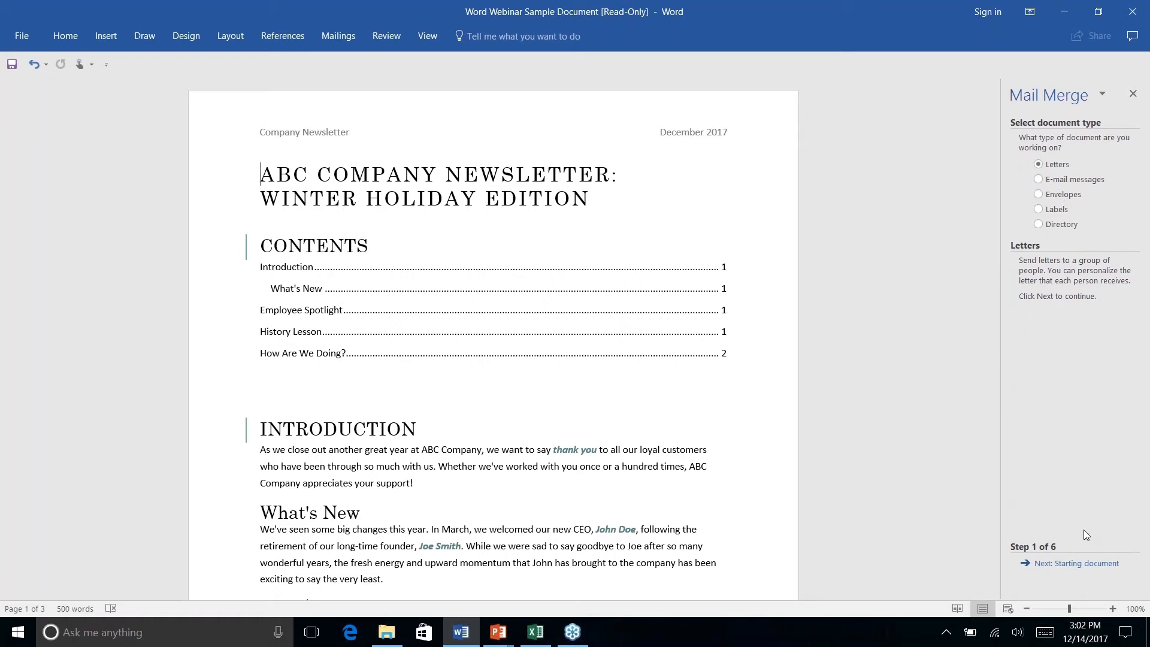
left_click(1077, 563)
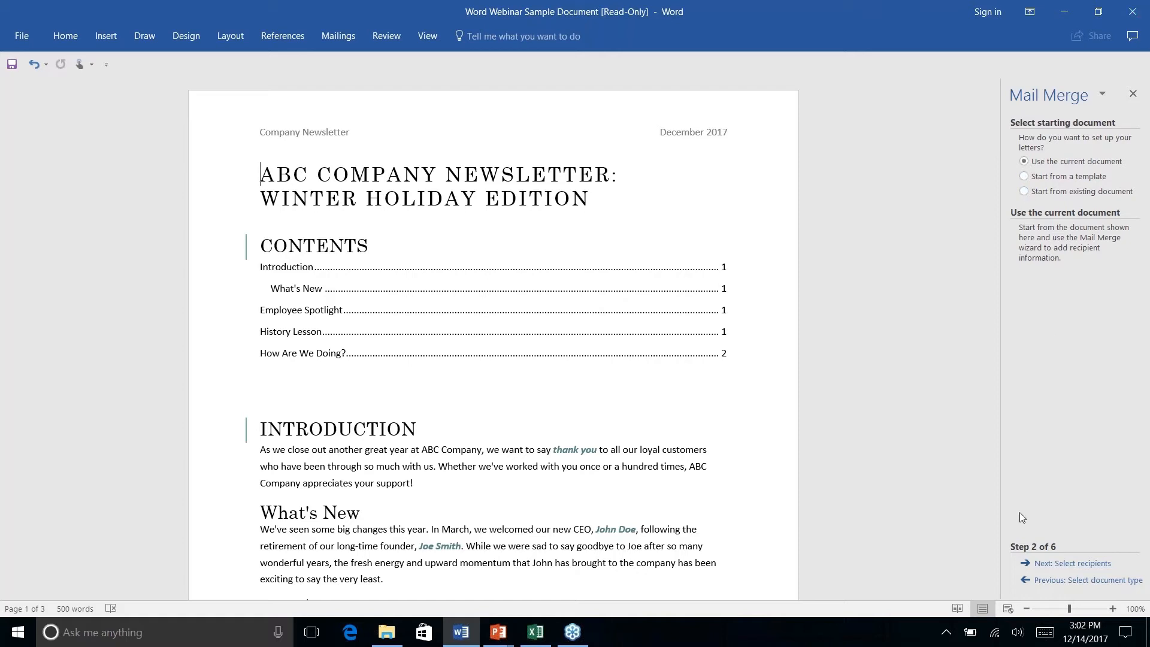
left_click(1080, 564)
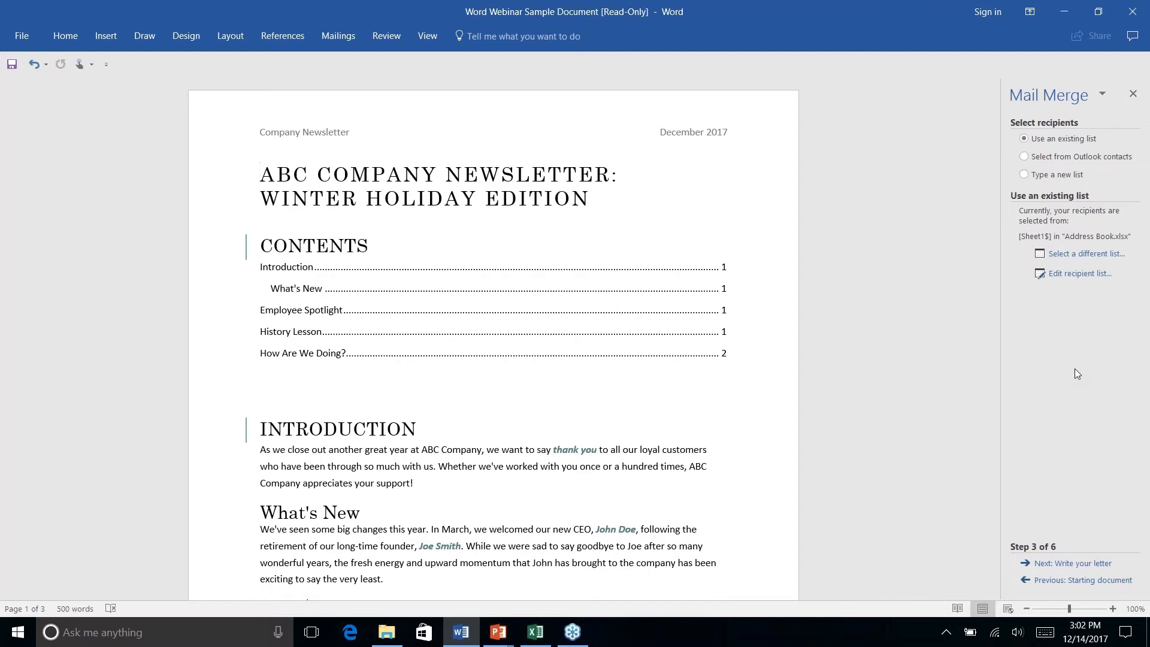
Step: Set the recipient list to Sheet1$ of the Address Book workbook in Documents, with column headers and all recipients included
left_click(1069, 254)
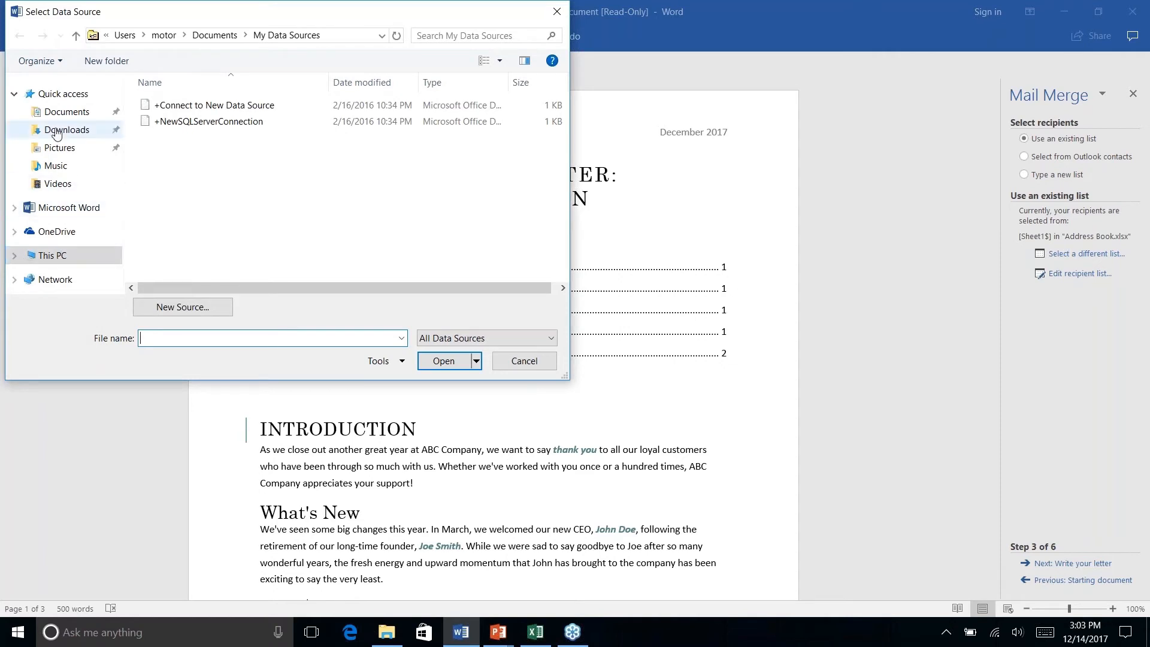
left_click(59, 110)
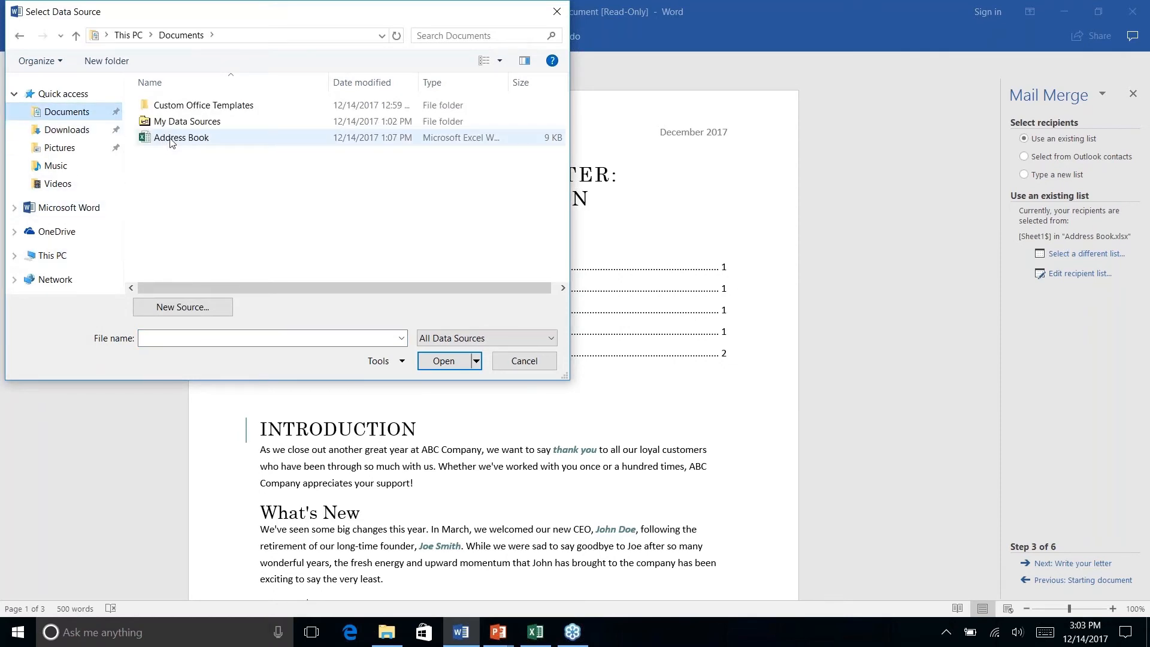
left_click(170, 140)
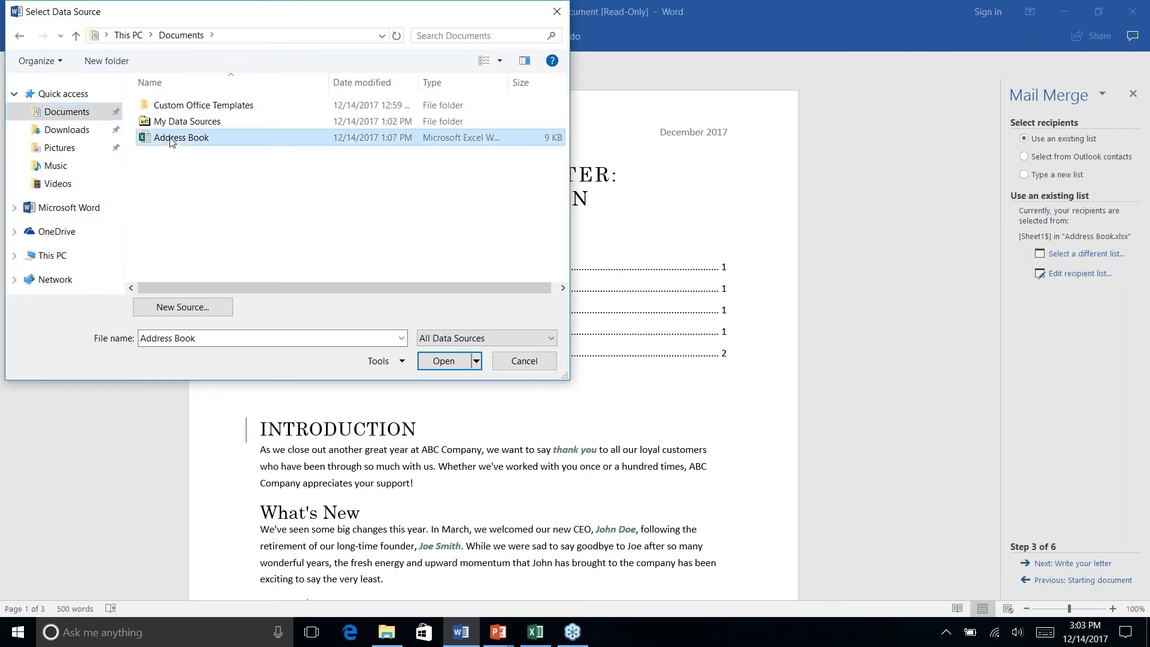
left_click(443, 362)
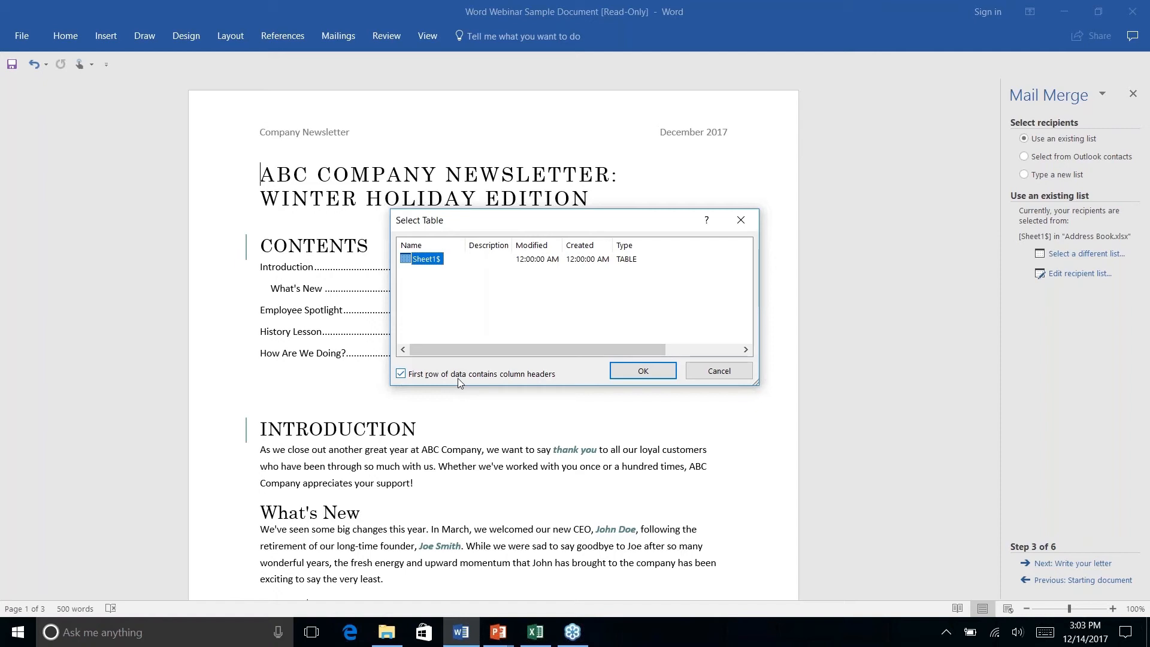
left_click(633, 373)
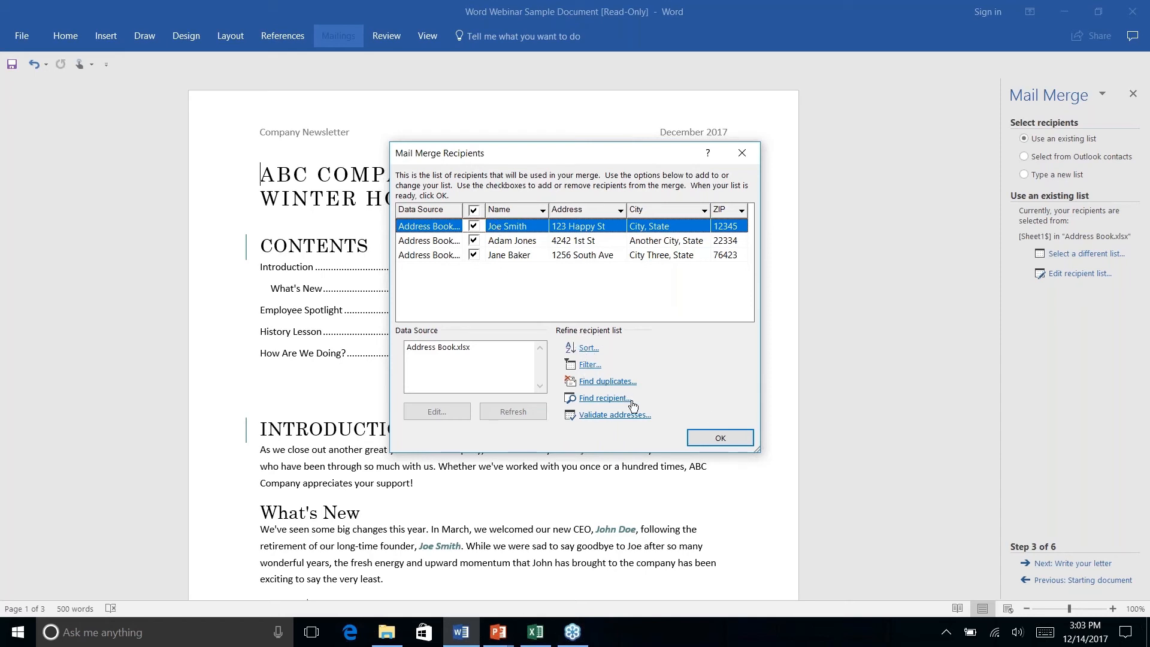
left_click(722, 438)
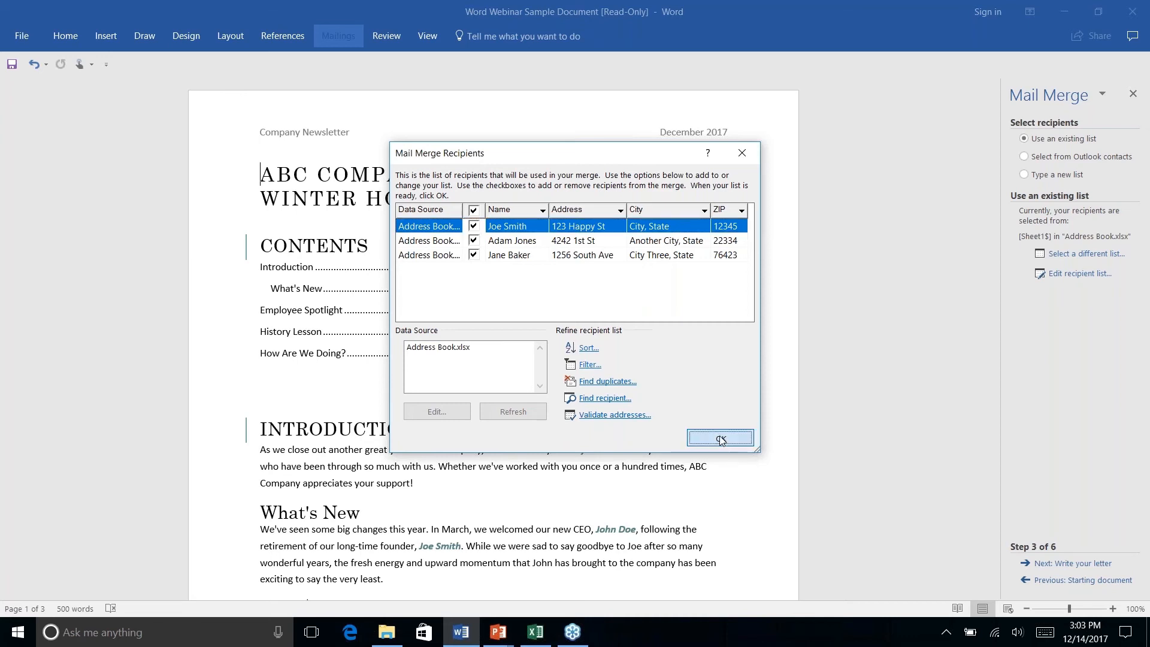
Step: Insert an address block with the recipient's name and postal address directly before the newsletter title
left_click(1062, 564)
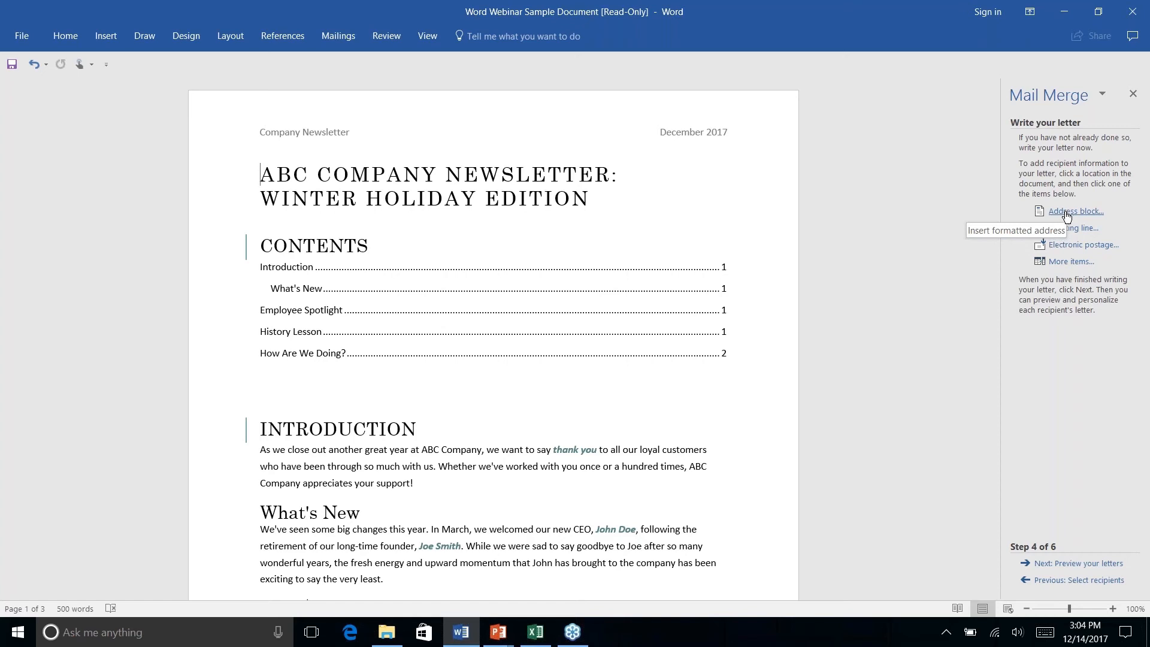
left_click(1066, 214)
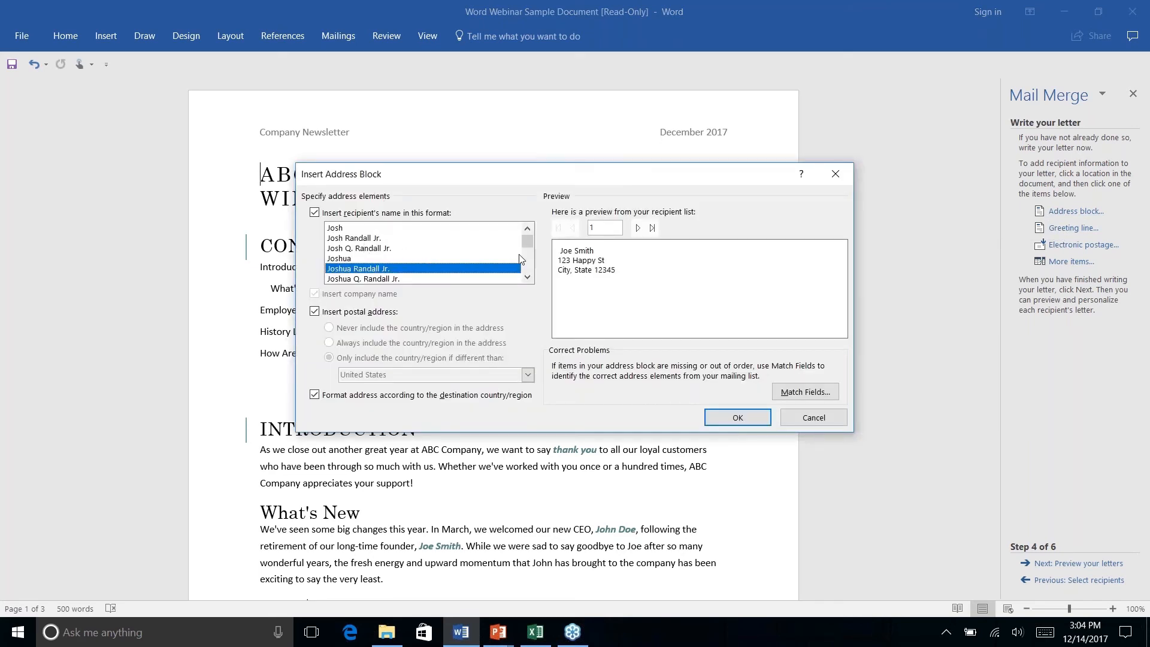
mouse_move(525, 243)
left_mouse_down()
mouse_move(524, 264)
mouse_move(525, 248)
left_mouse_up()
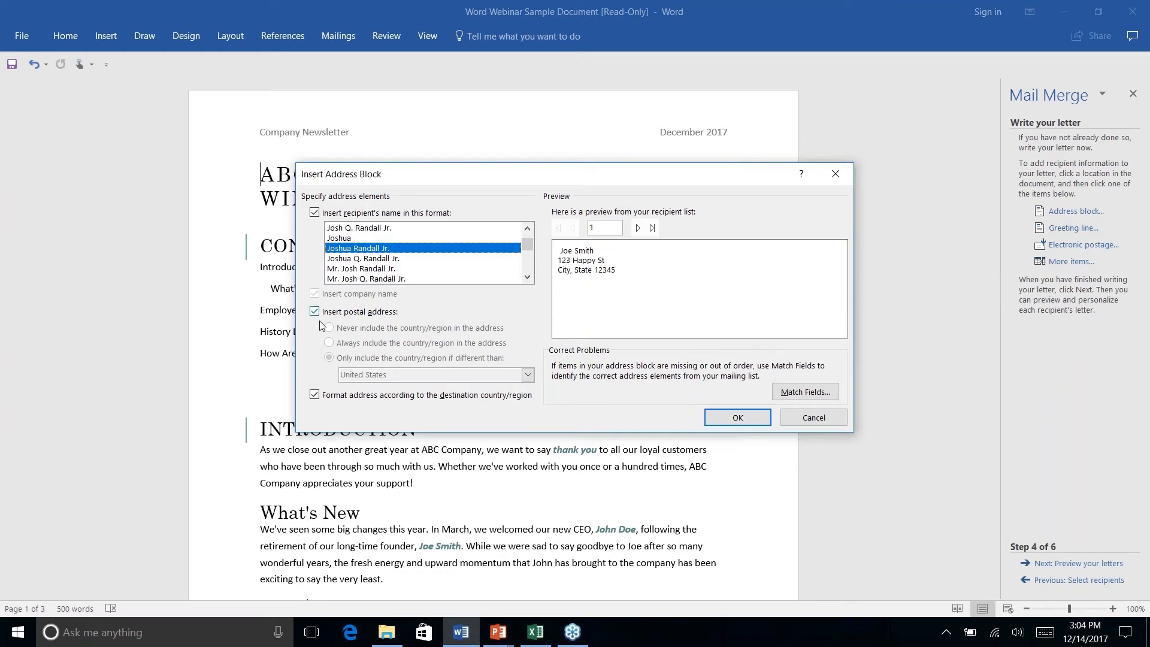
left_click(738, 417)
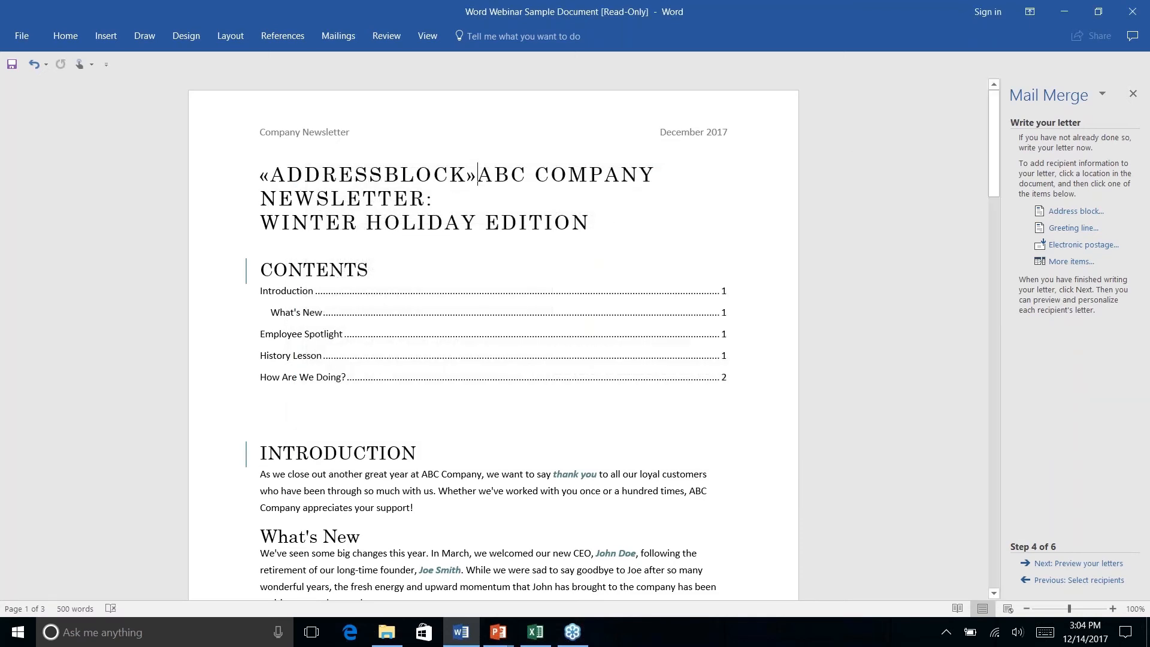
Step: Put the address block on its own line, with a blank line between it and the newsletter title
left_click(468, 176)
left_click_drag(469, 176, 260, 175)
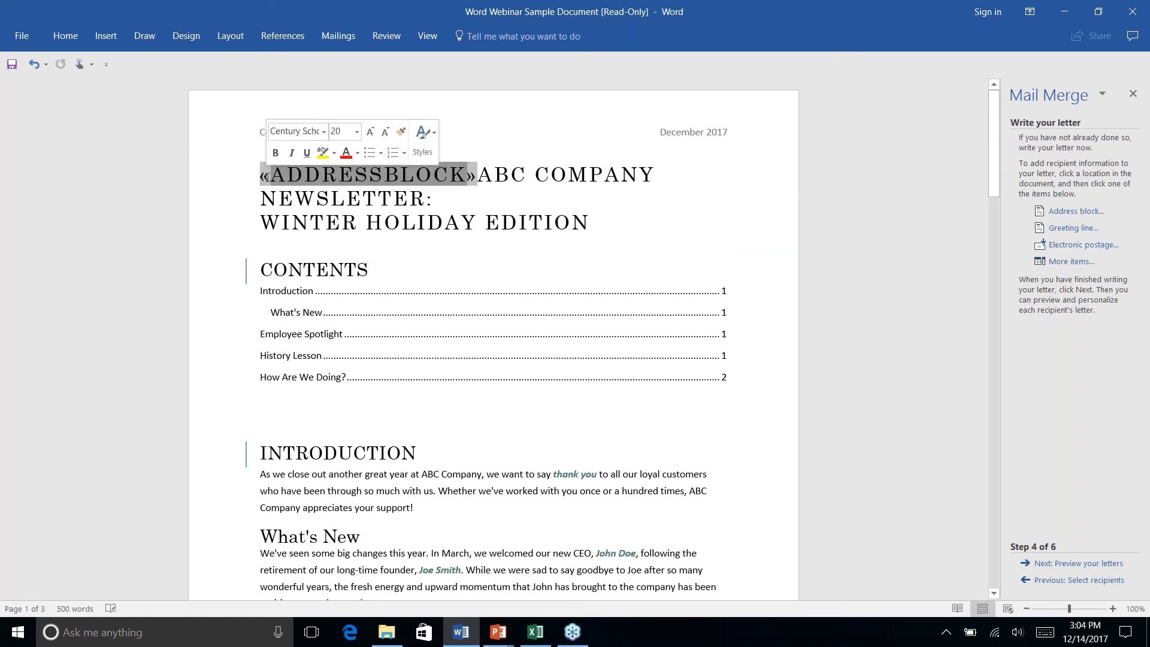
left_click(449, 180)
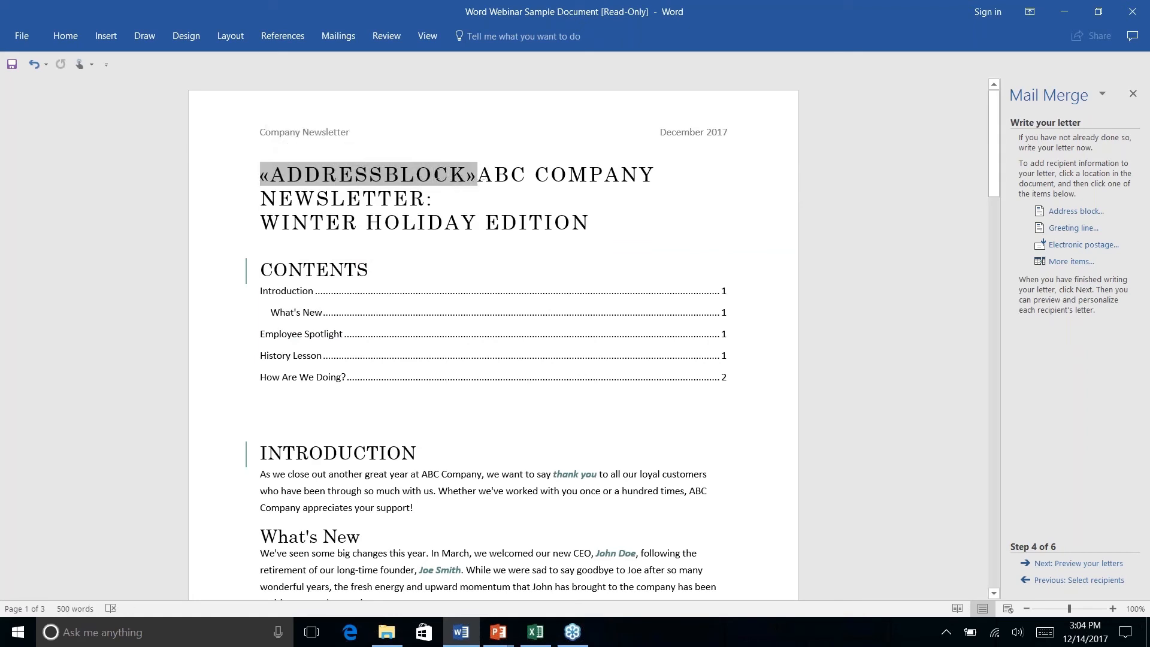
left_click(478, 176)
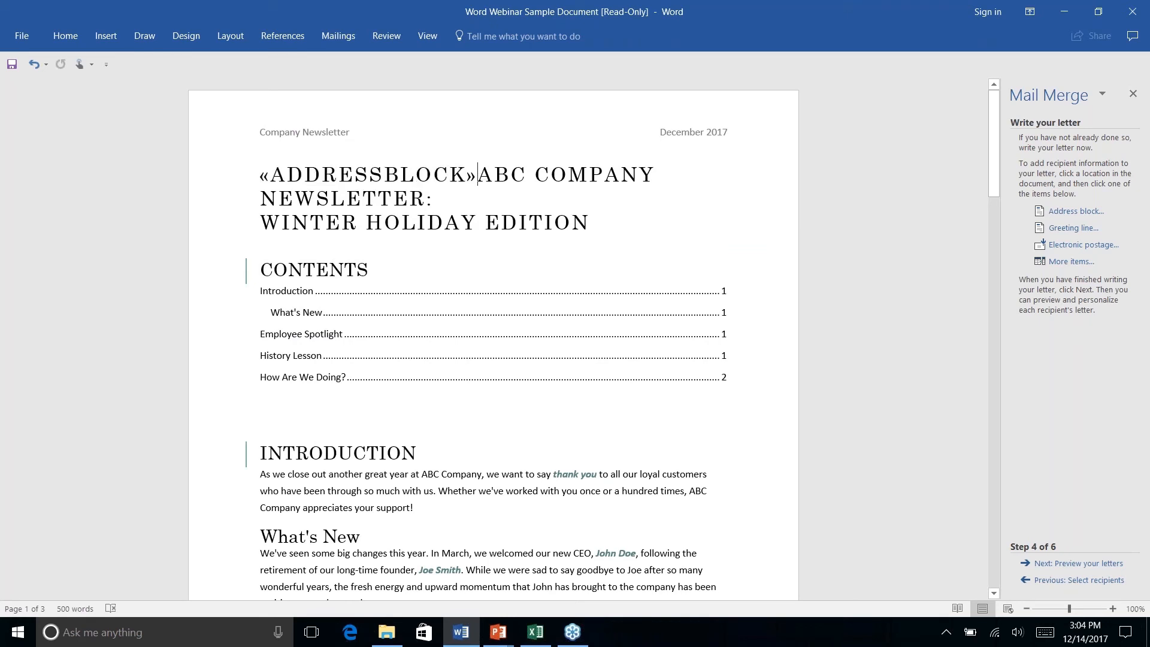
key("Return")
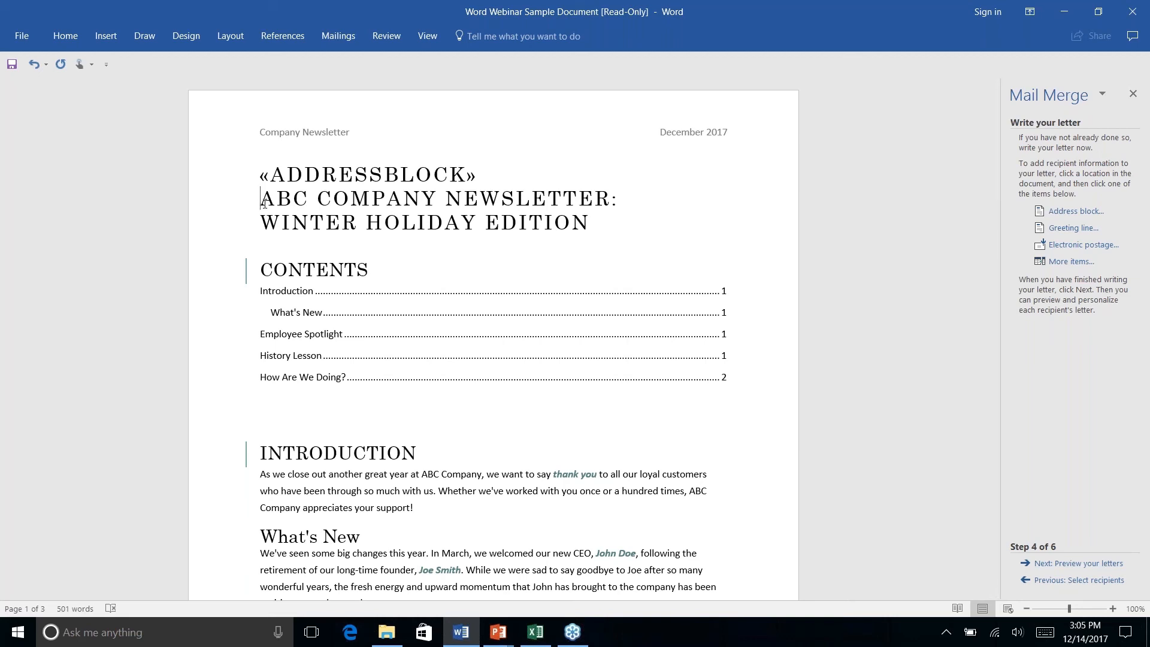
key("Return")
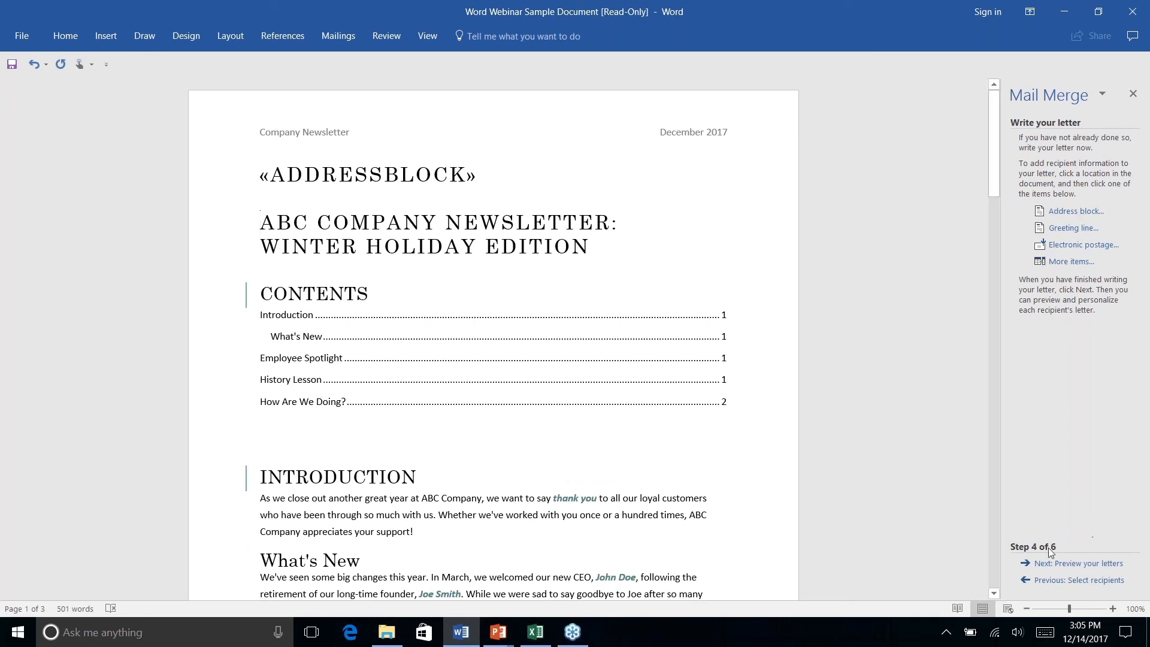
Step: Preview the merged letter for the first recipient and advance the mail merge to its completion stage
left_click(1081, 565)
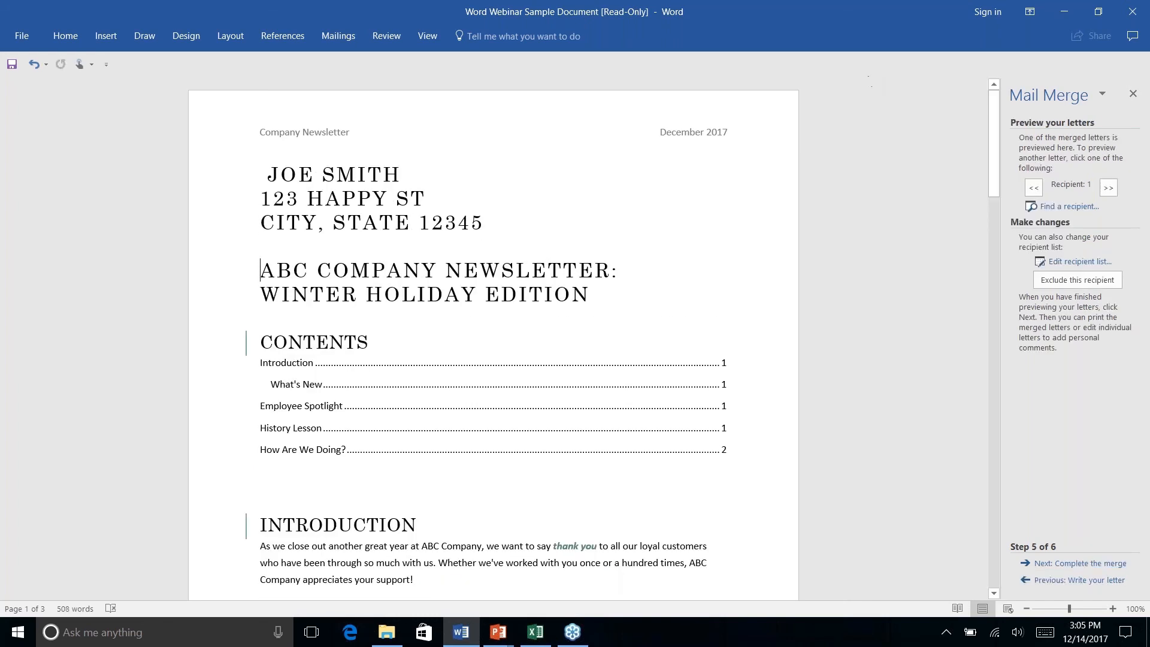
left_click(439, 201)
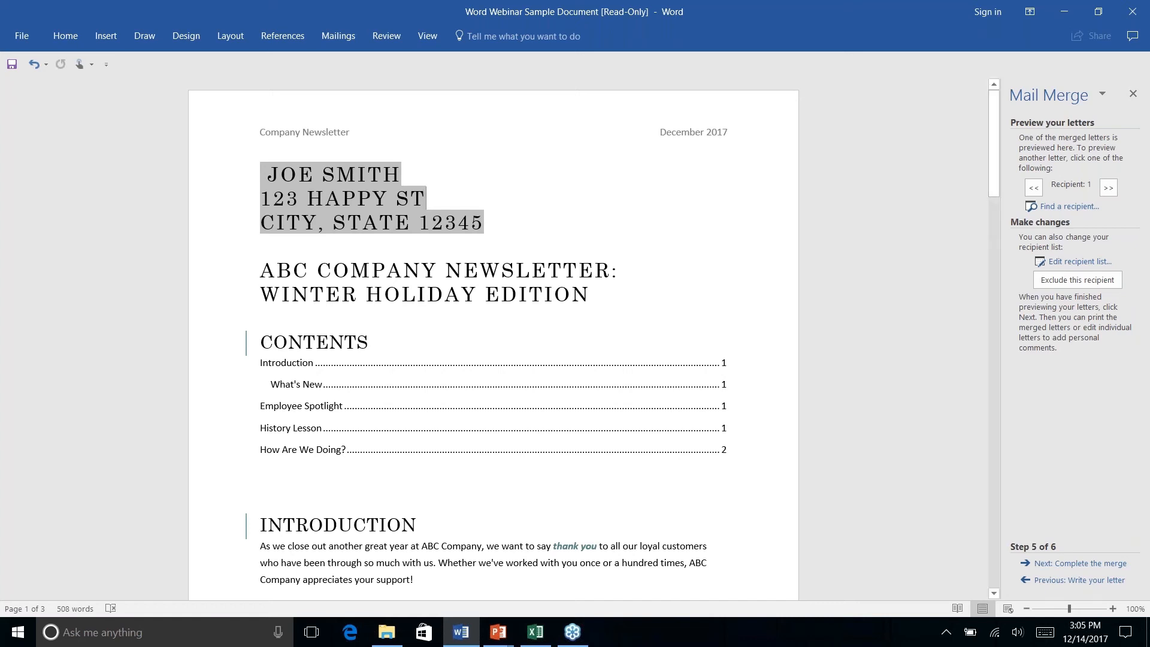
left_click(1080, 563)
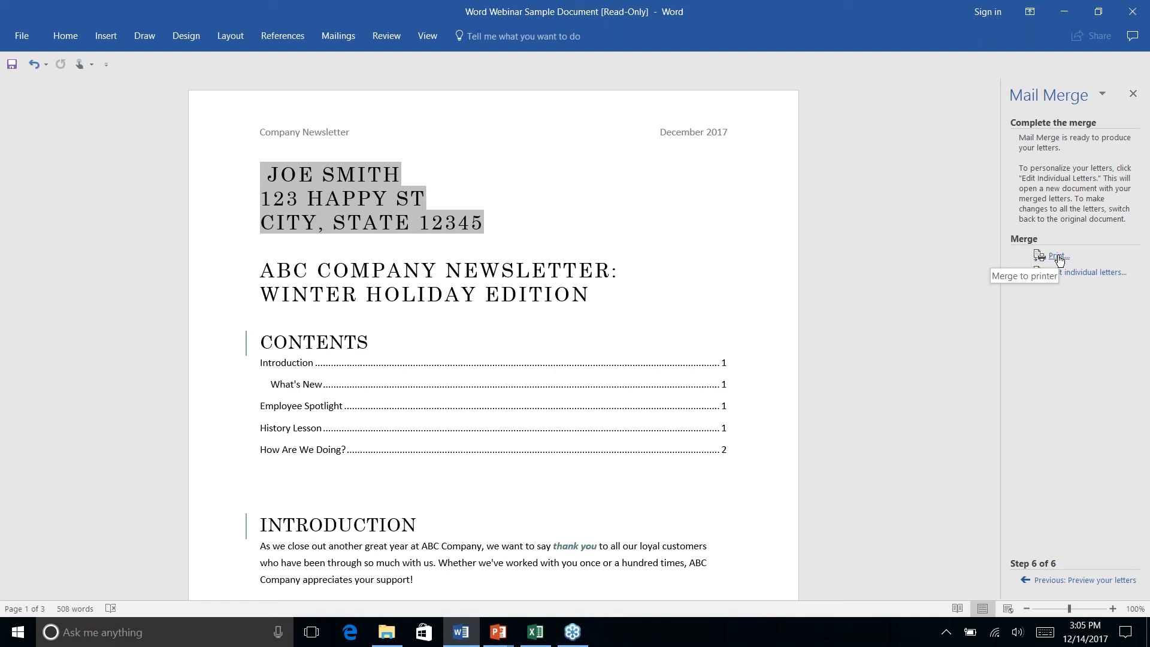
Step: Switch to the PowerPoint slide show and advance from Bonus Tips to the closing slide
key("alt+Tab")
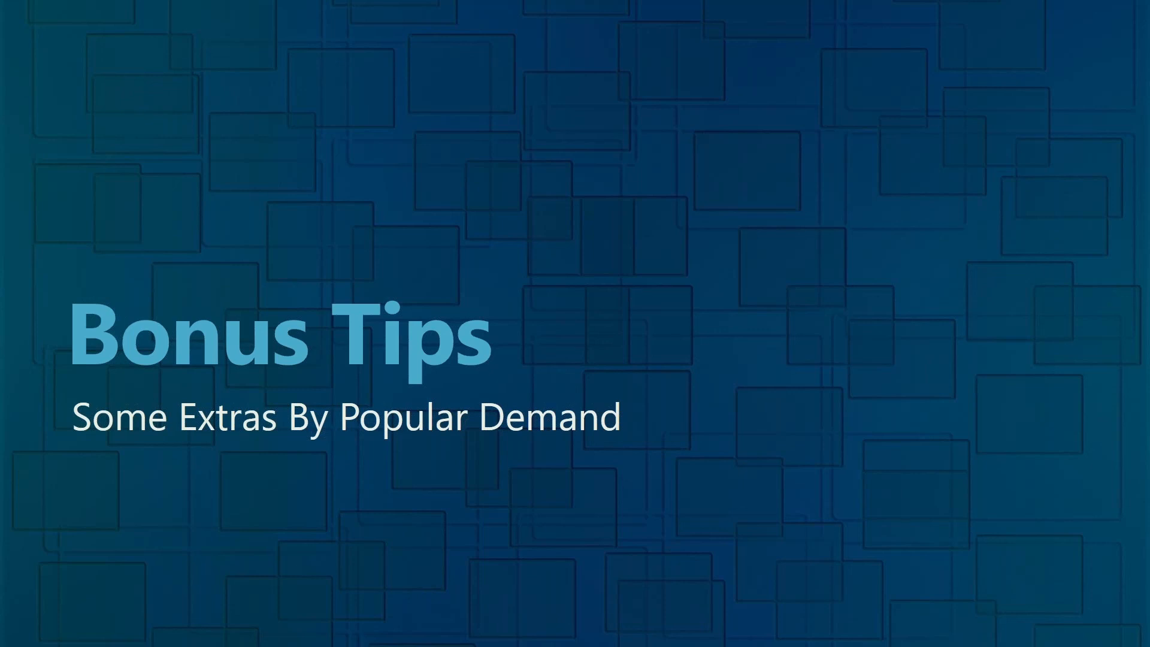
key("Right")
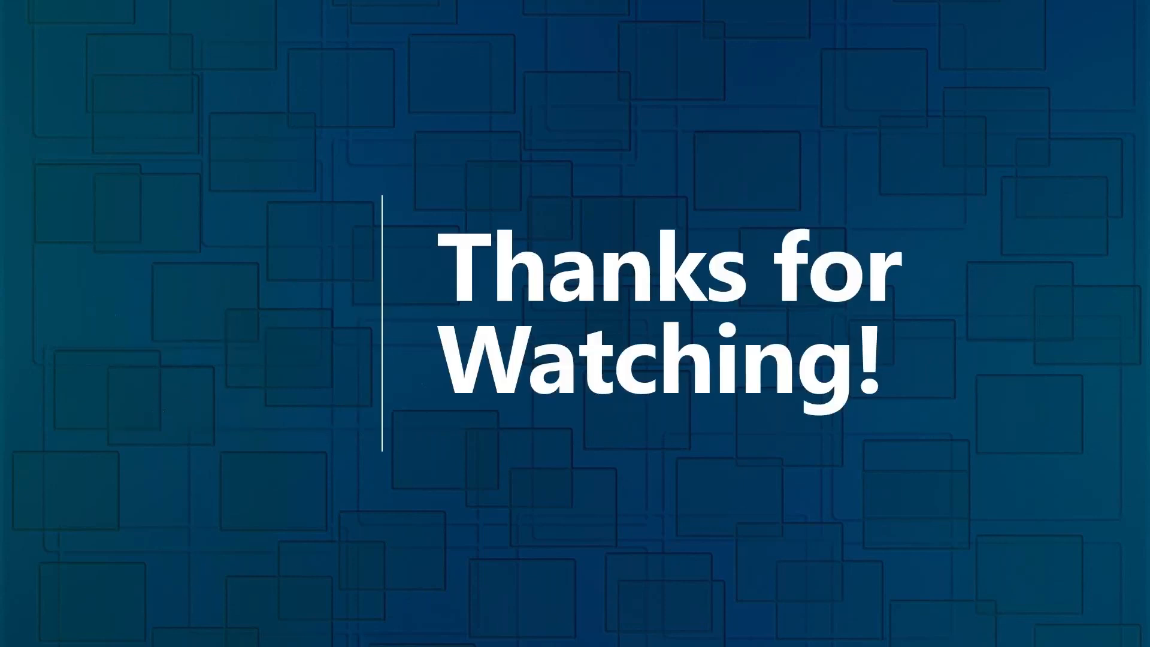